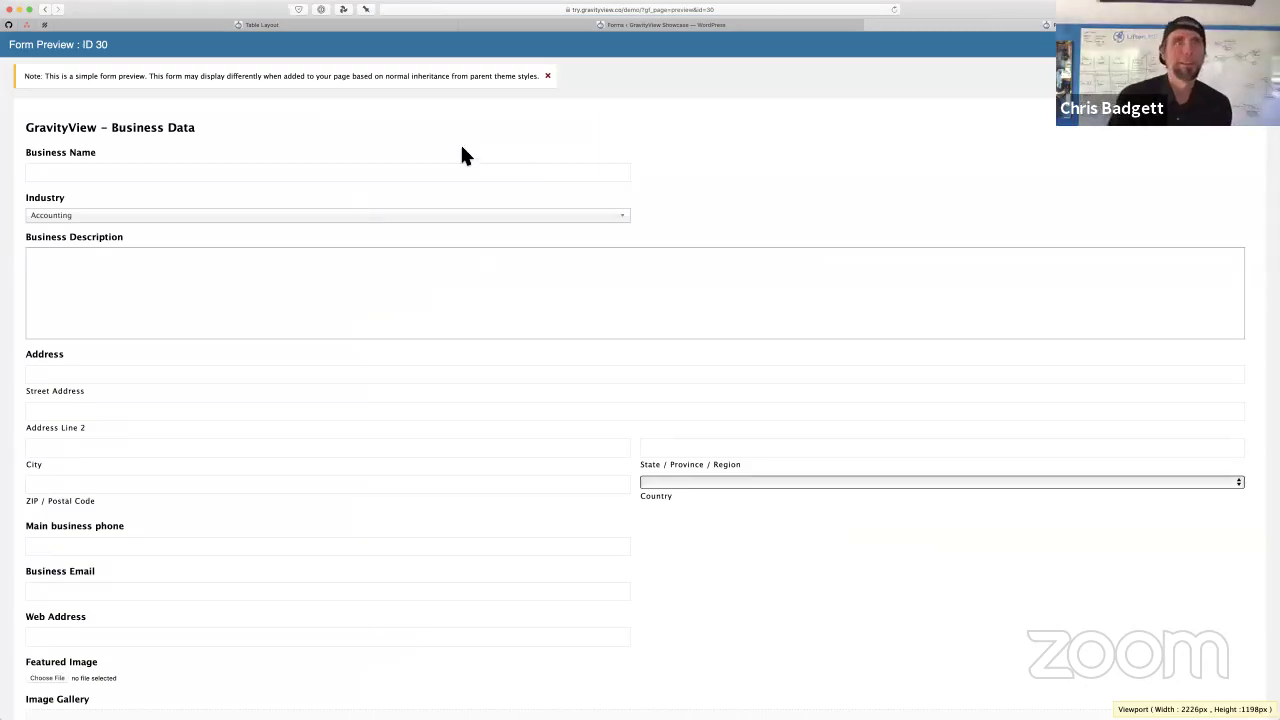
Open the Business Directory Submission Form from the Forms list
key(super+w)
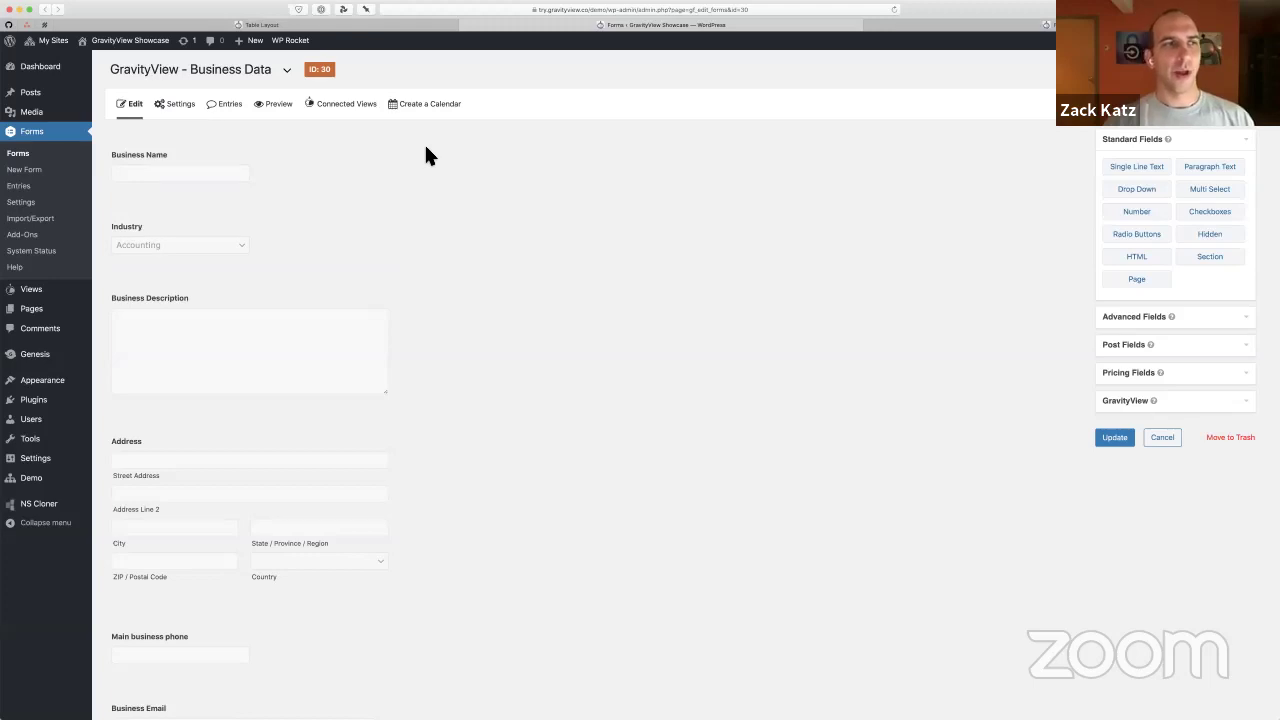
click(24, 153)
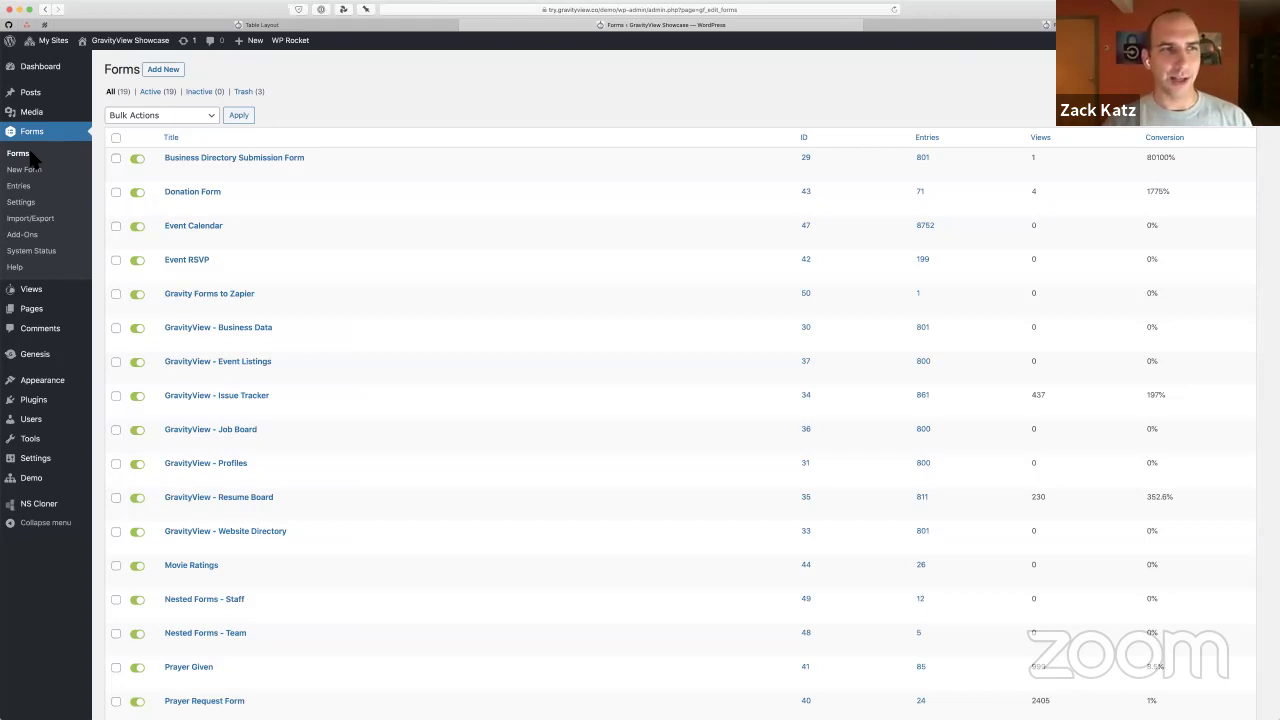
click(217, 157)
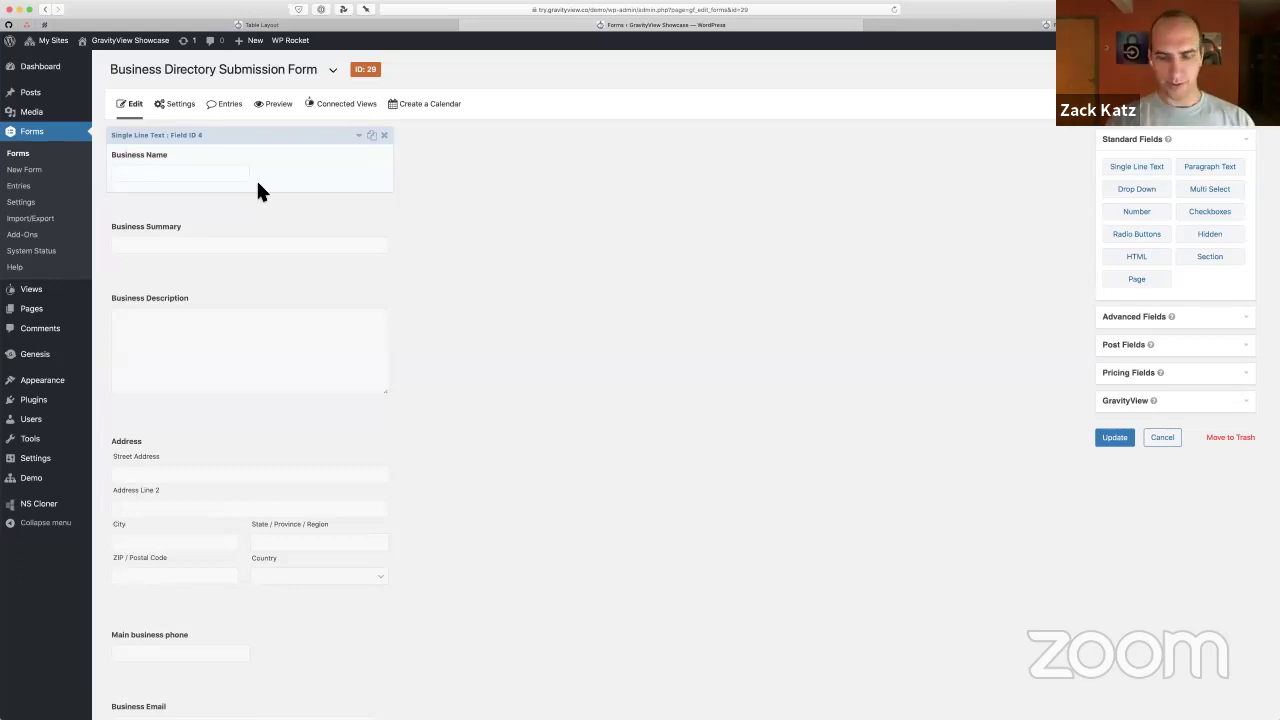
Zoom in and review the form's fields, then return to the Table Layout showcase page
key(super+plus)
key(super+plus)
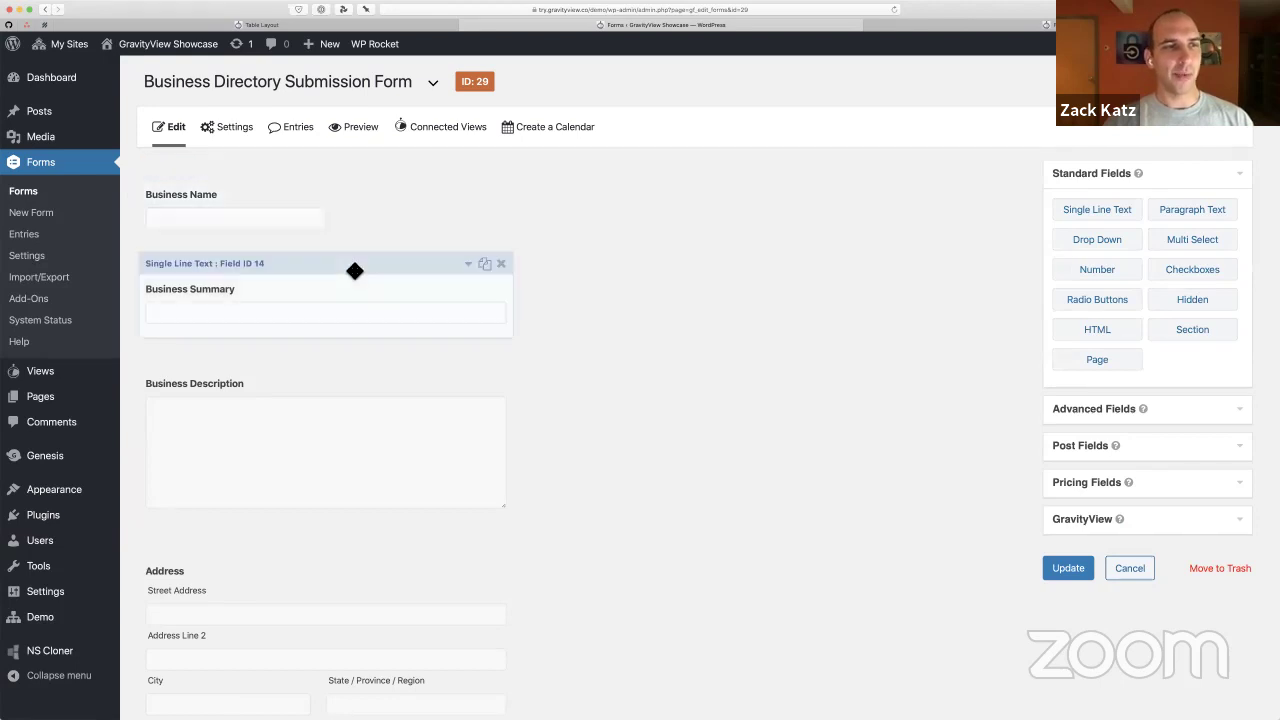
scroll(338, 396, down, 1)
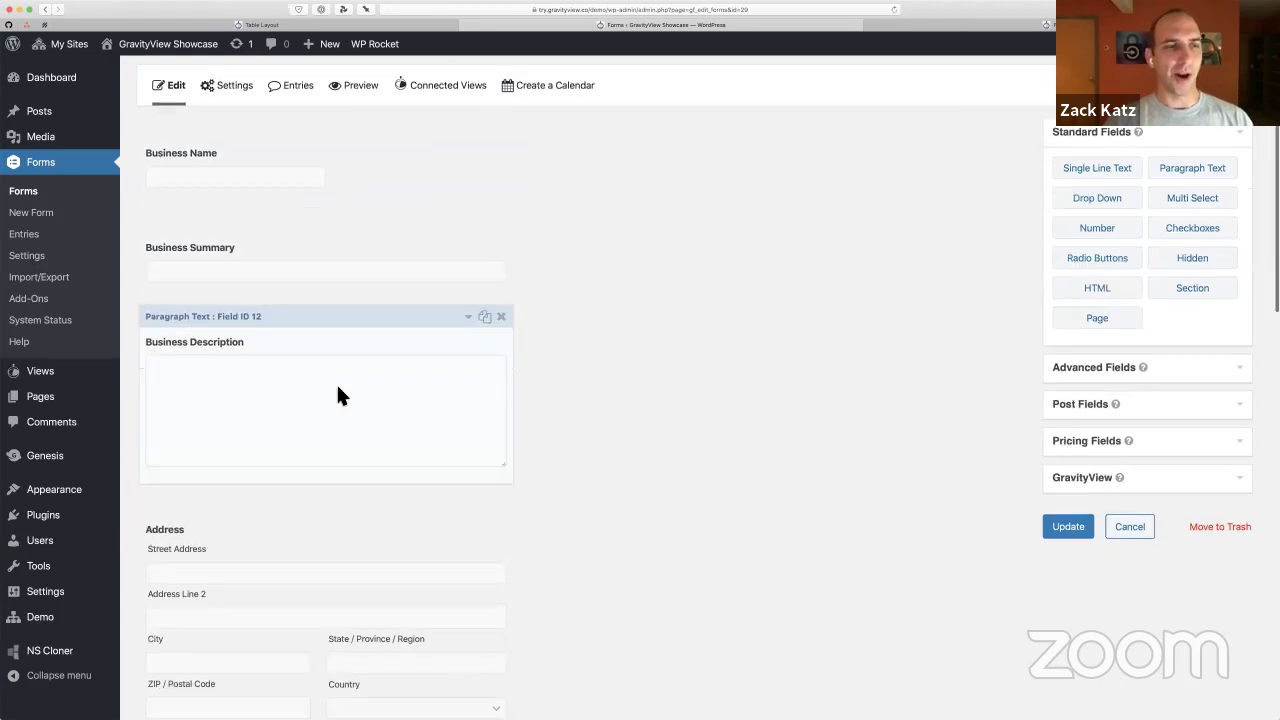
scroll(277, 366, down, 7)
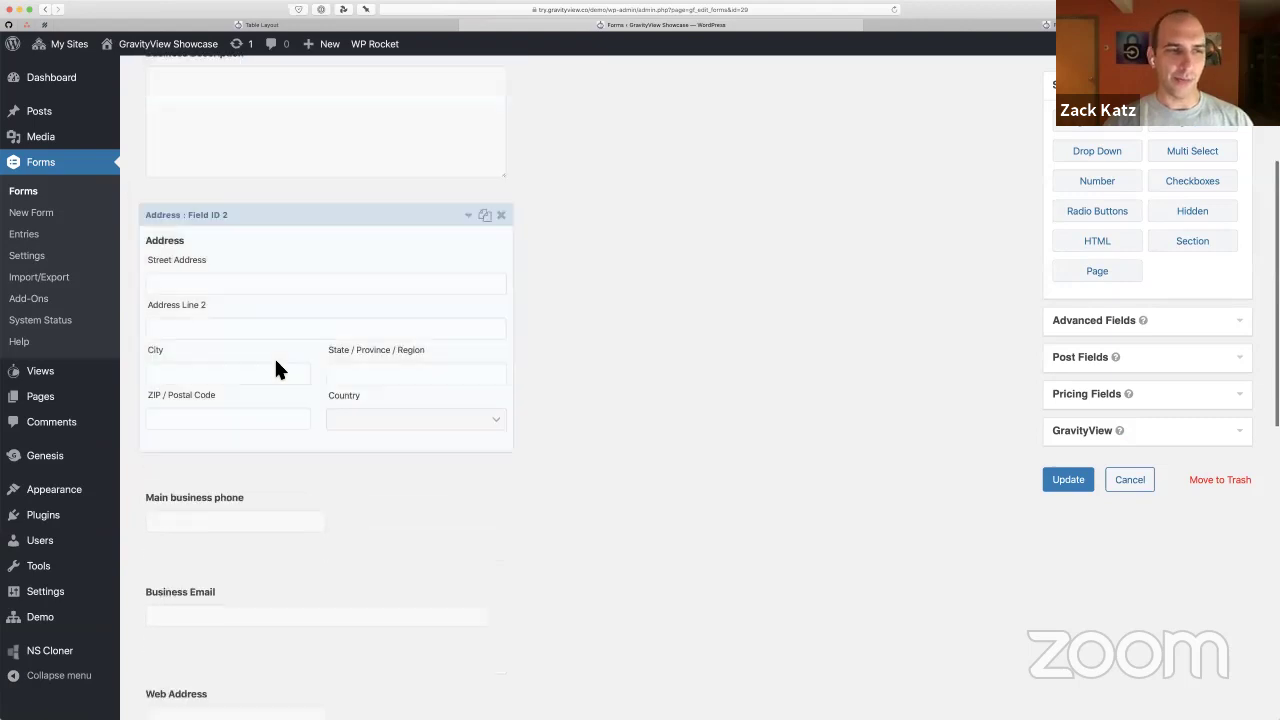
scroll(305, 297, down, 1)
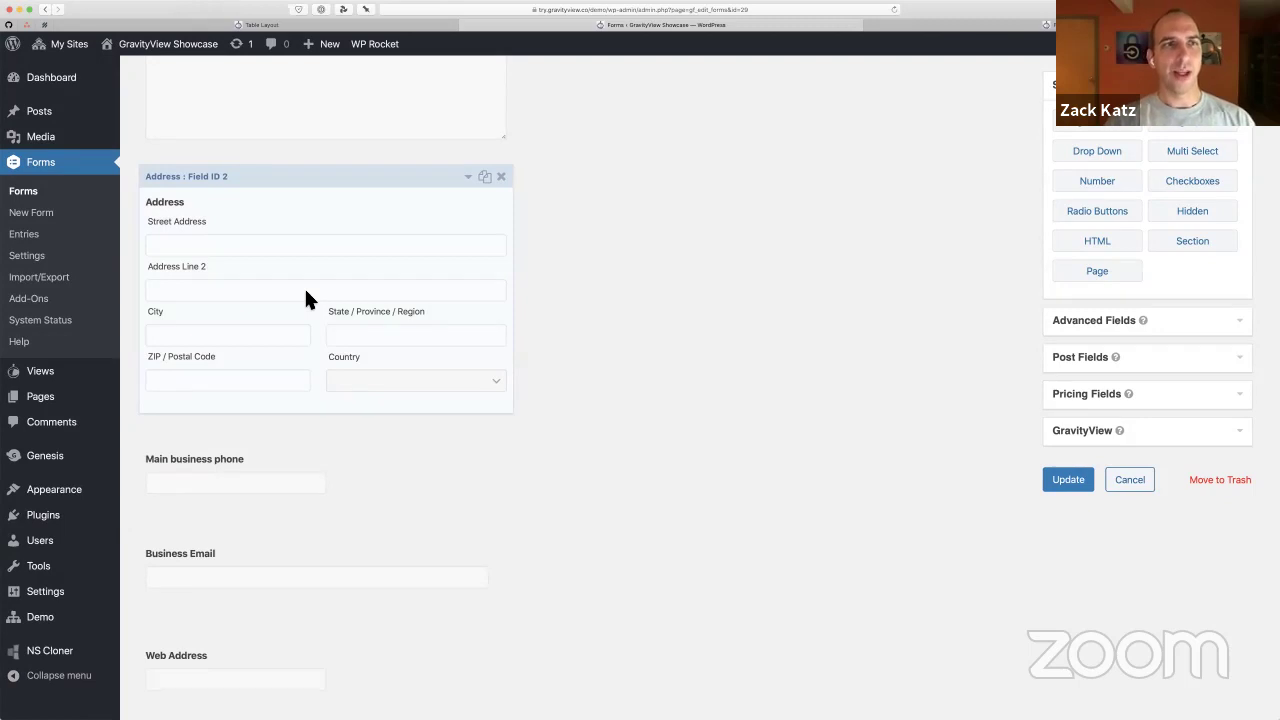
key(ctrl+shift+Tab)
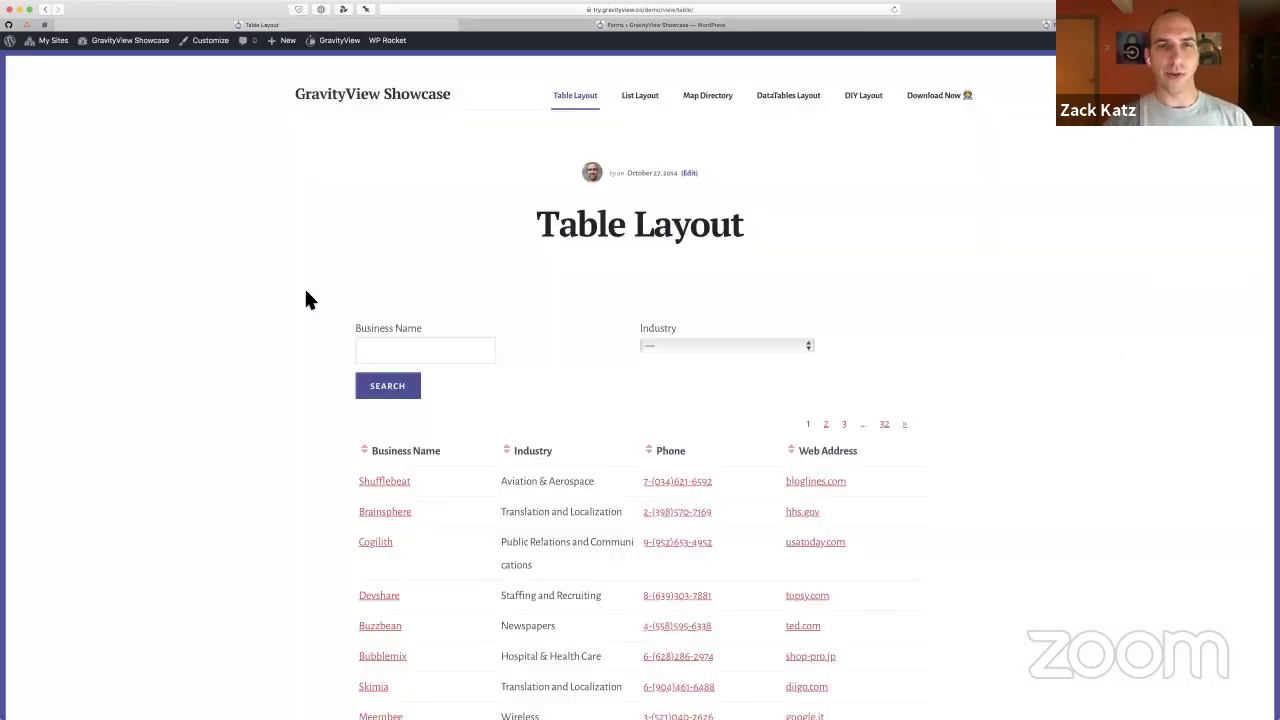
Sort the Table Layout businesses by Industry ascending, so Accounting and then Airlines/Aviation come first
scroll(306, 293, down, 3)
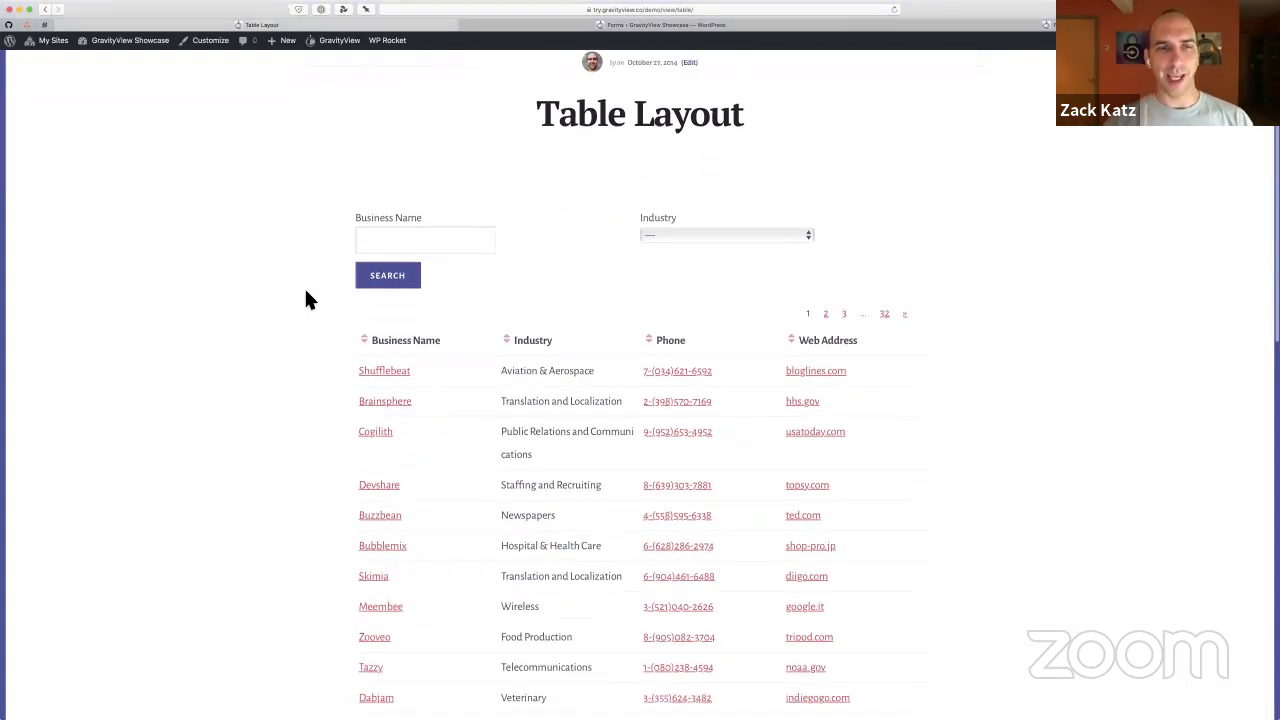
scroll(306, 293, down, 3)
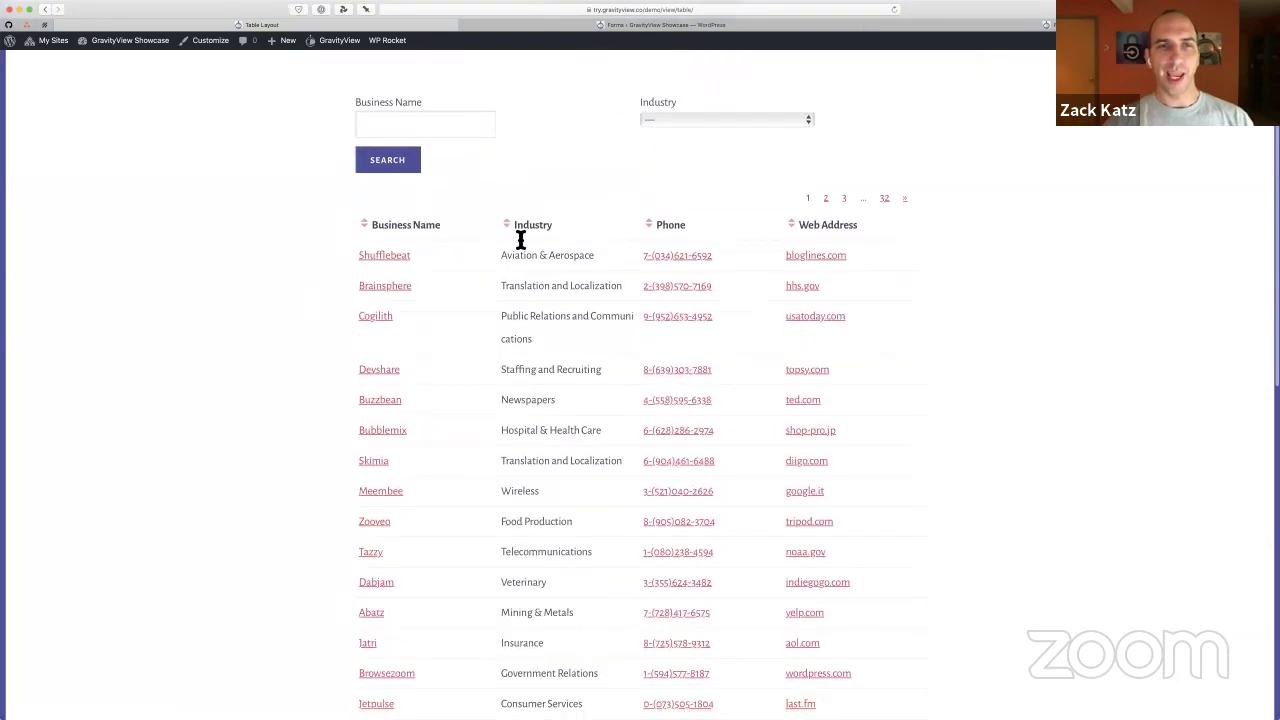
scroll(546, 255, up, 5)
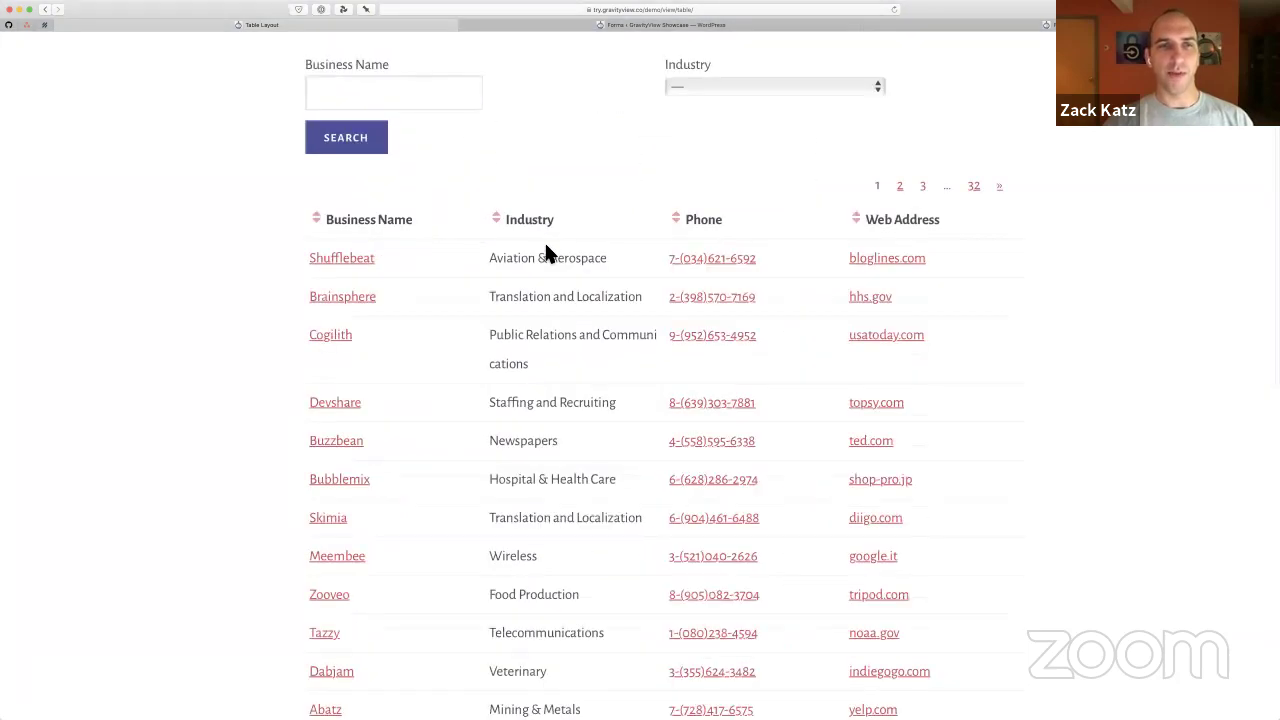
scroll(400, 218, right, 1)
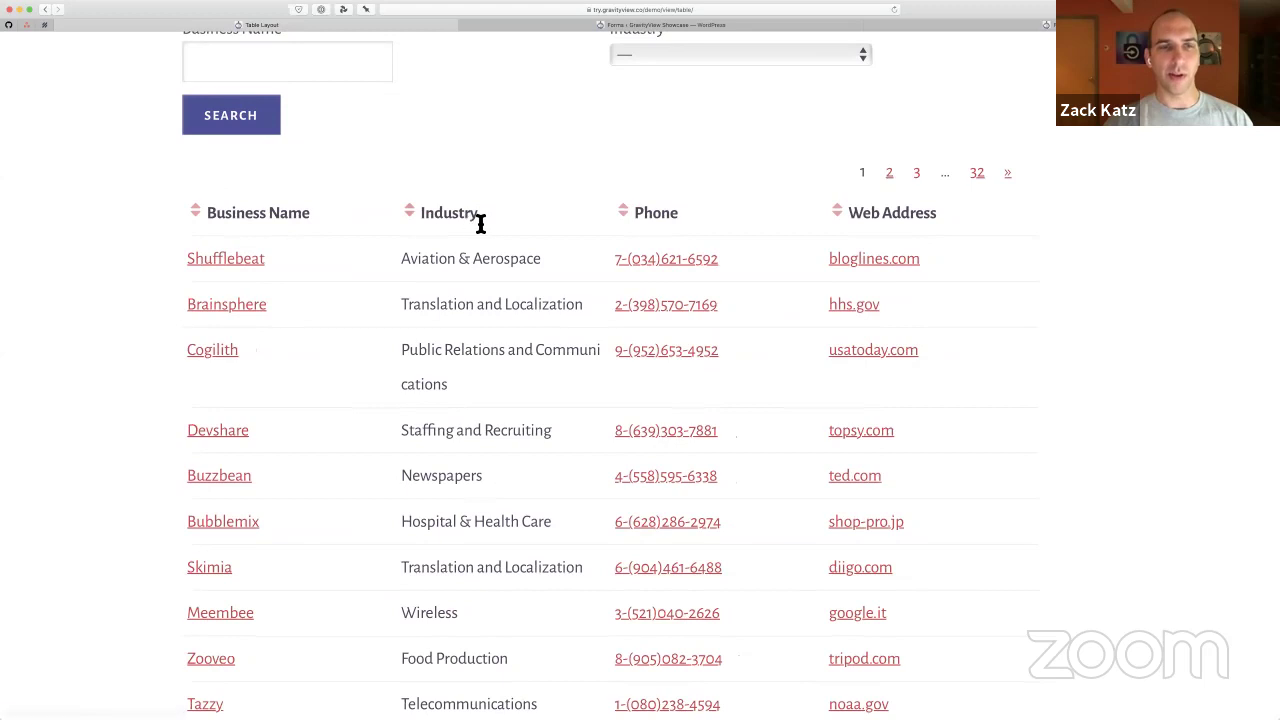
click(408, 214)
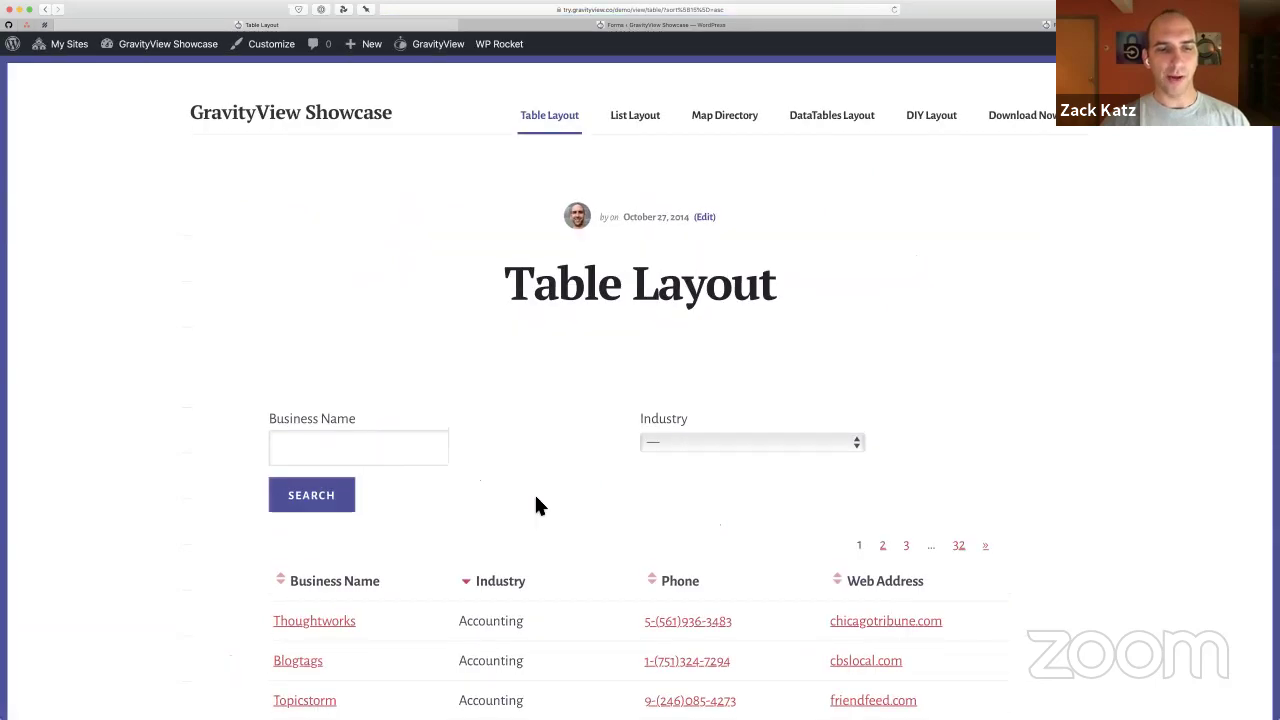
scroll(535, 495, down, 3)
scroll(537, 500, down, 4)
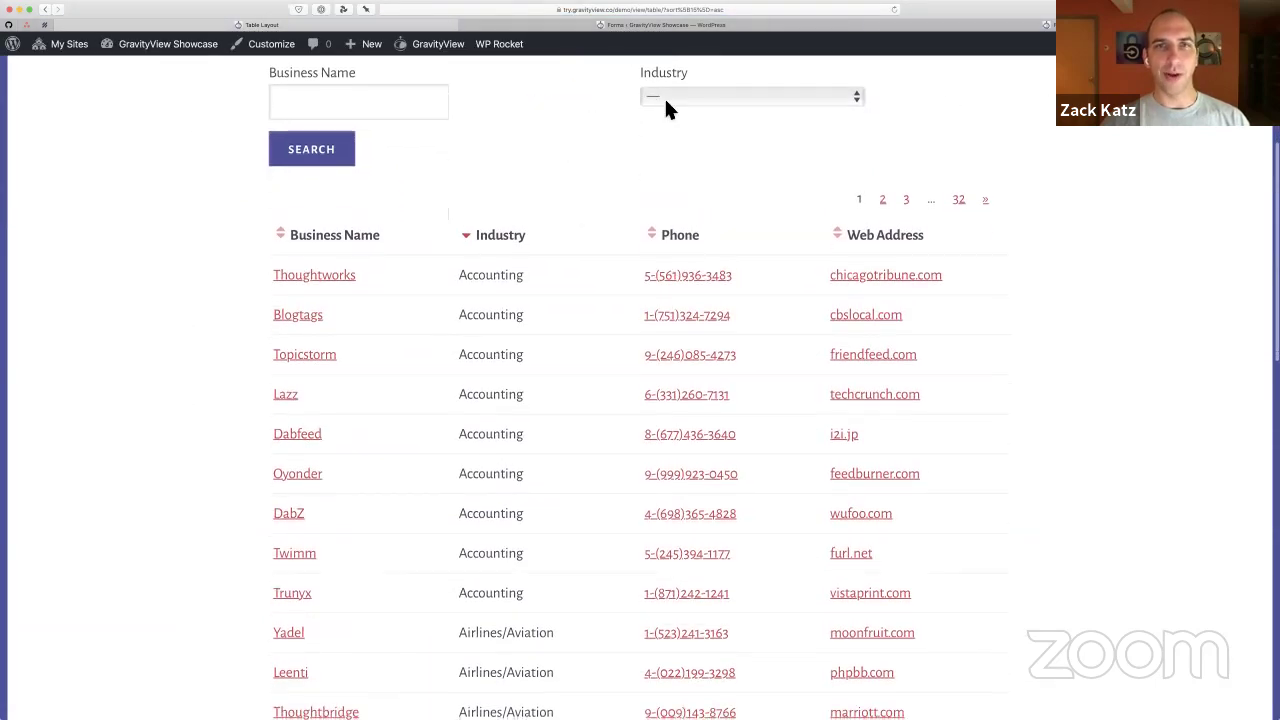
Filter the business table to the Accounting industry
click(667, 99)
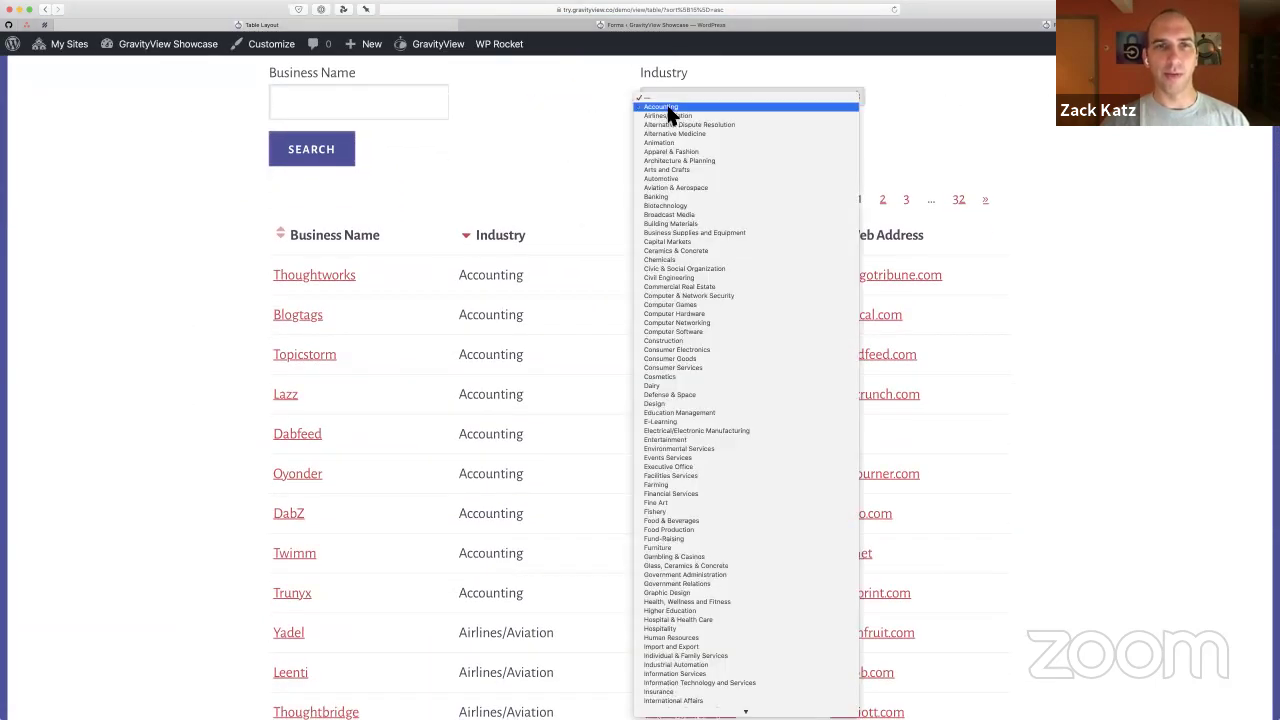
click(667, 107)
click(333, 157)
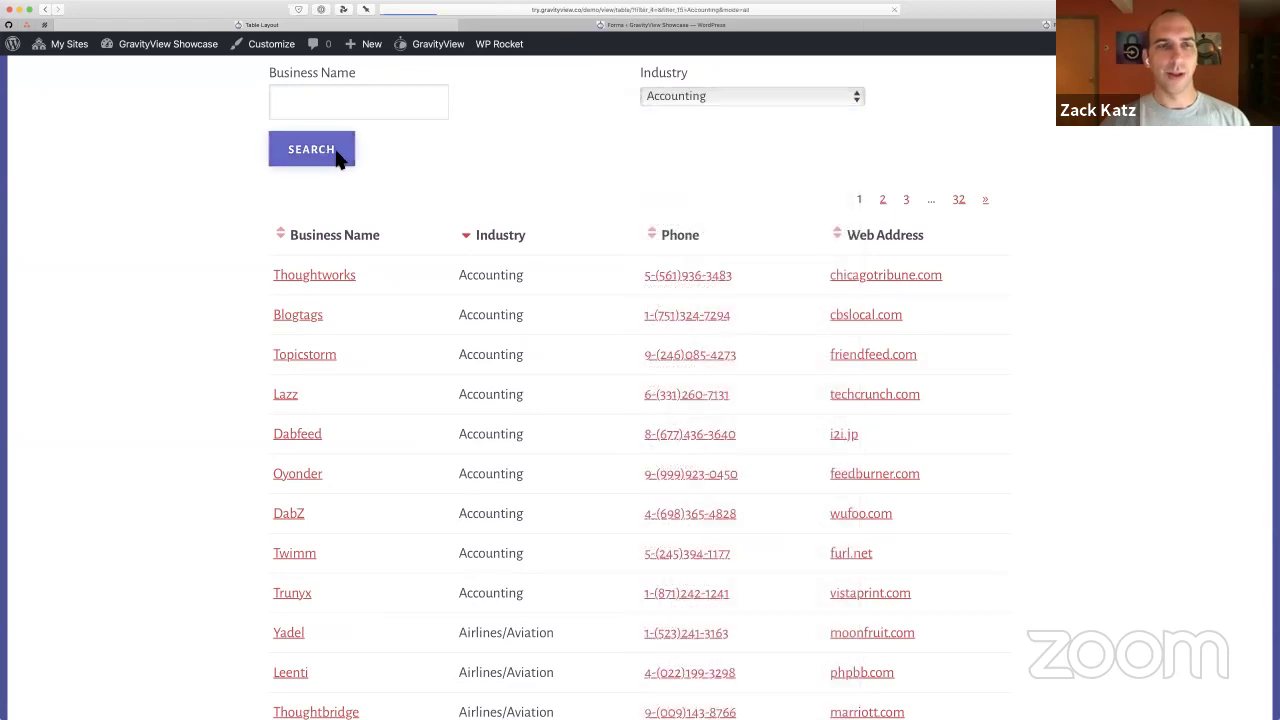
scroll(592, 514, down, 3)
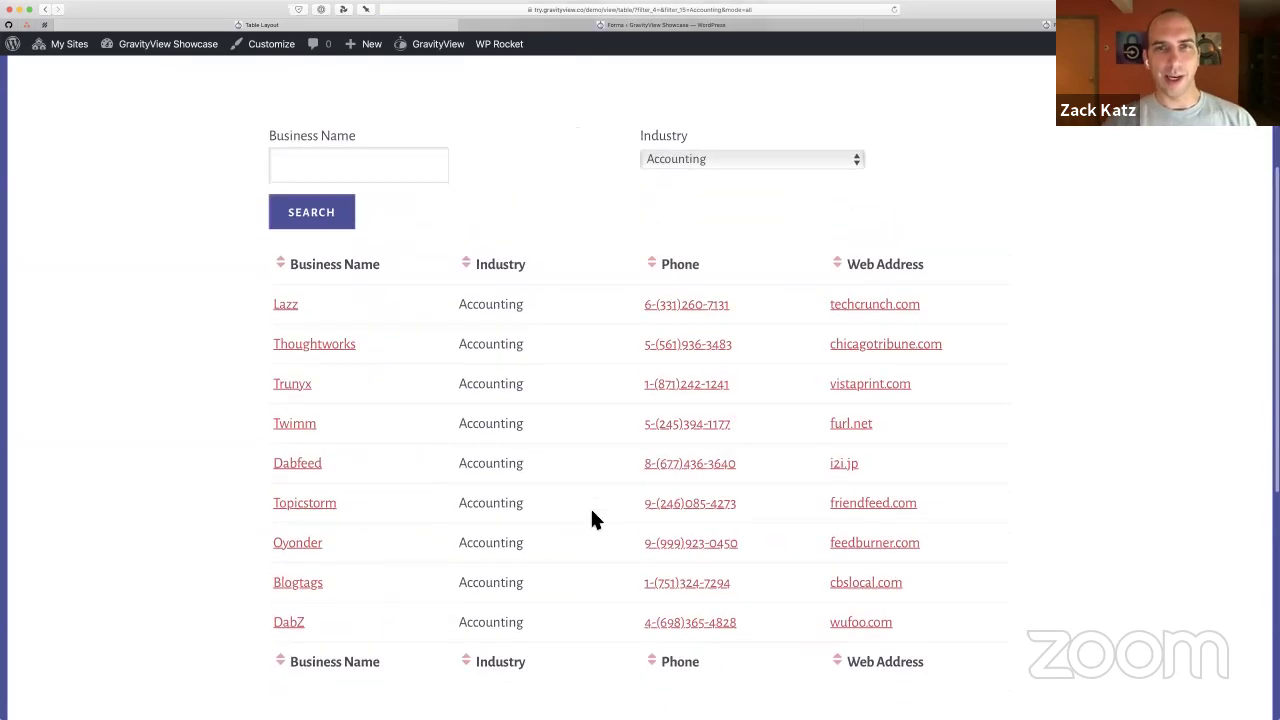
key(super+shift+backslash)
key(Escape)
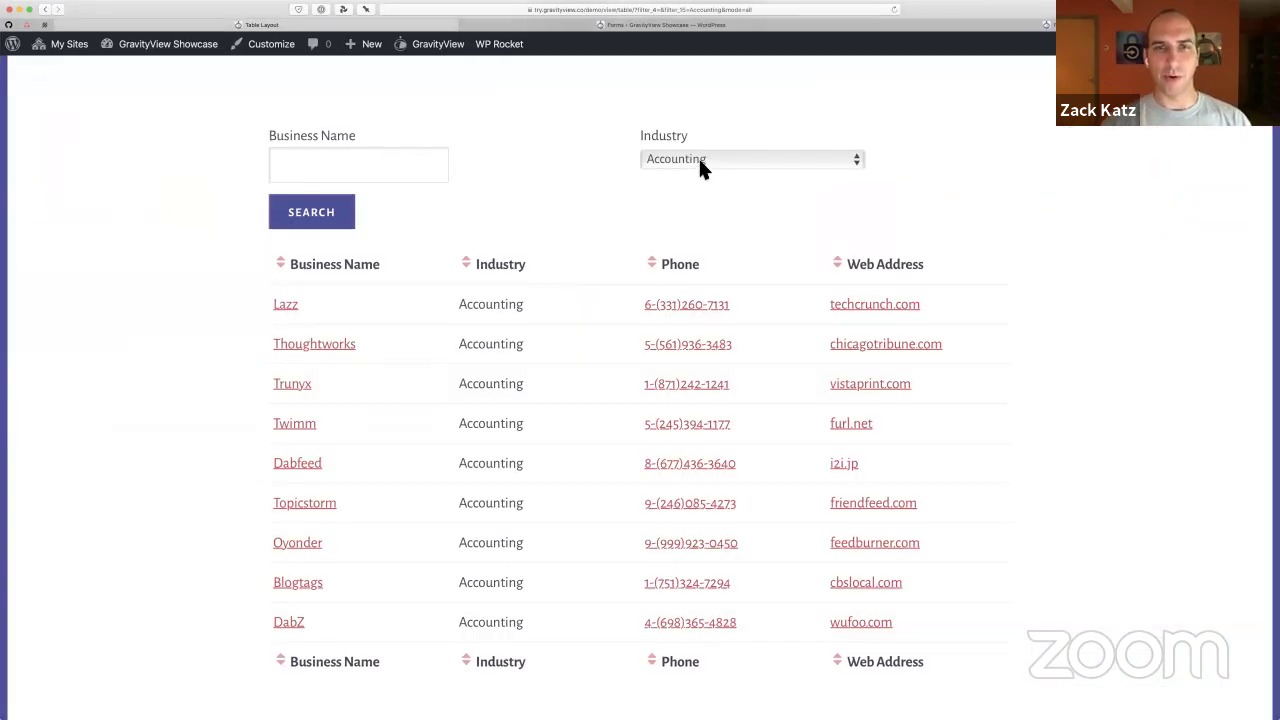
Search Business Name for 'Trunyx' to leave a single matching entry
click(329, 171)
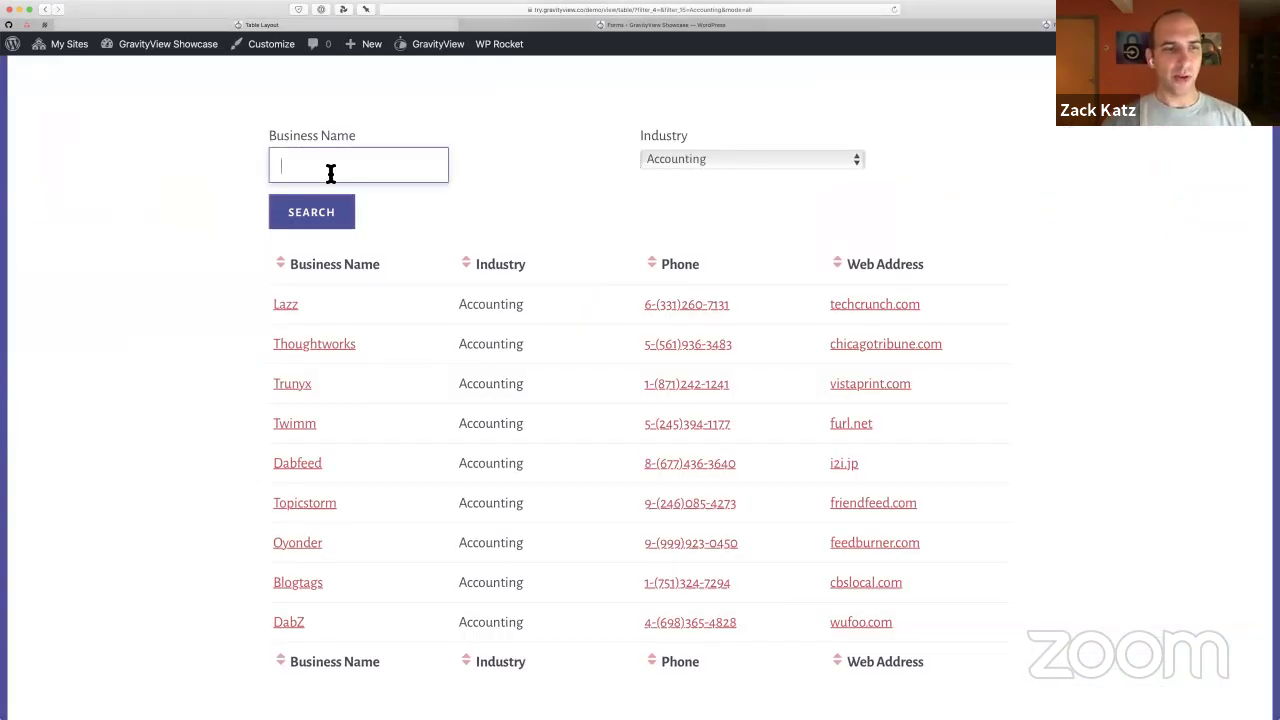
click(324, 390)
drag(324, 390, 276, 384)
key(super+c)
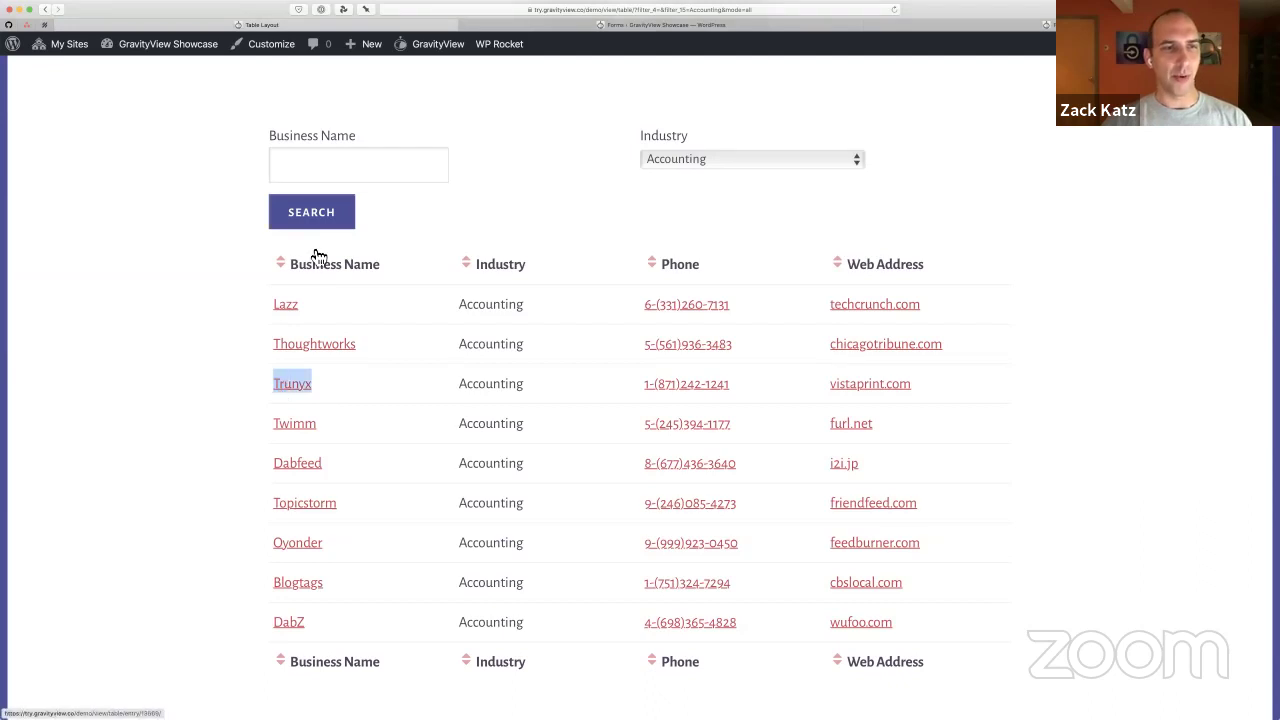
click(311, 171)
key(super+v)
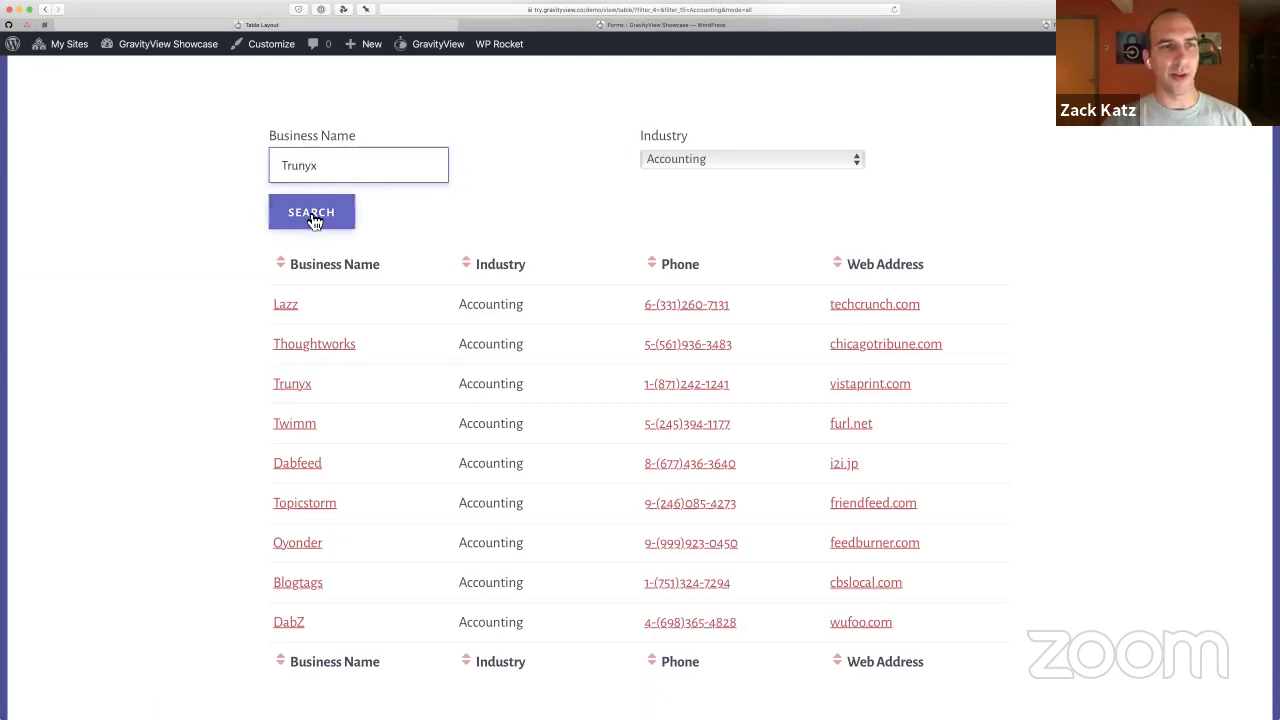
click(311, 213)
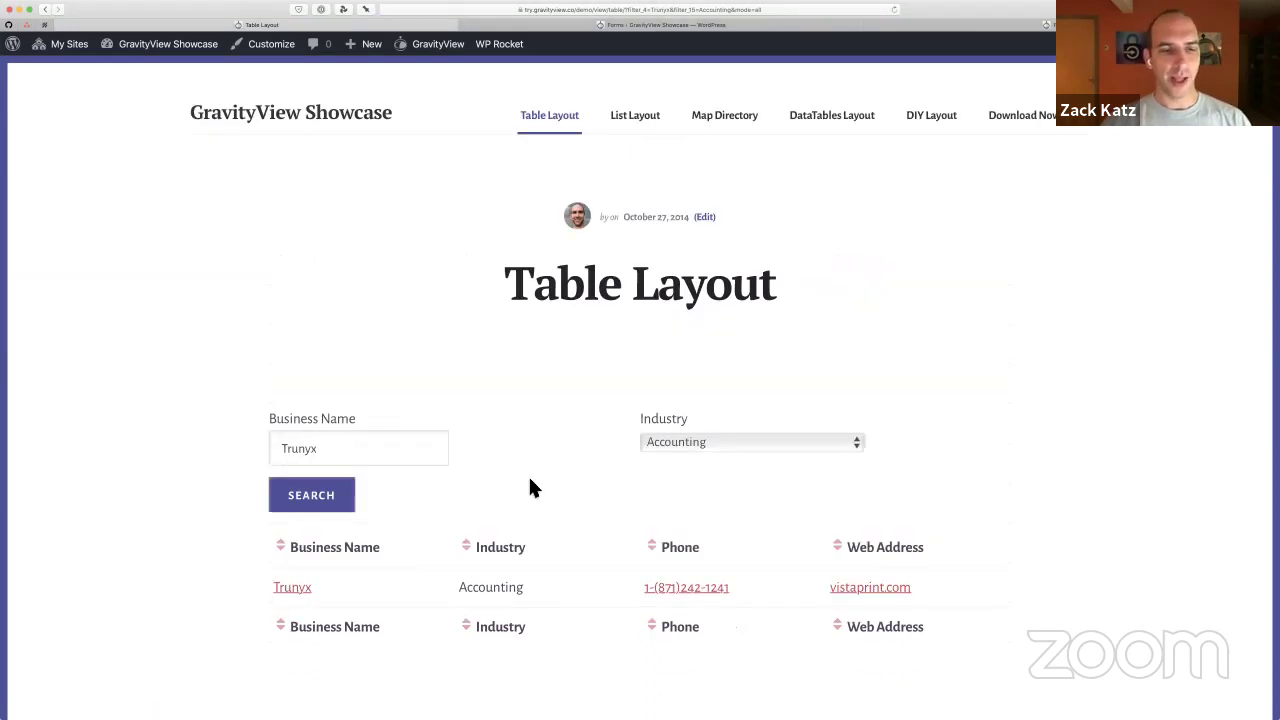
scroll(530, 480, down, 3)
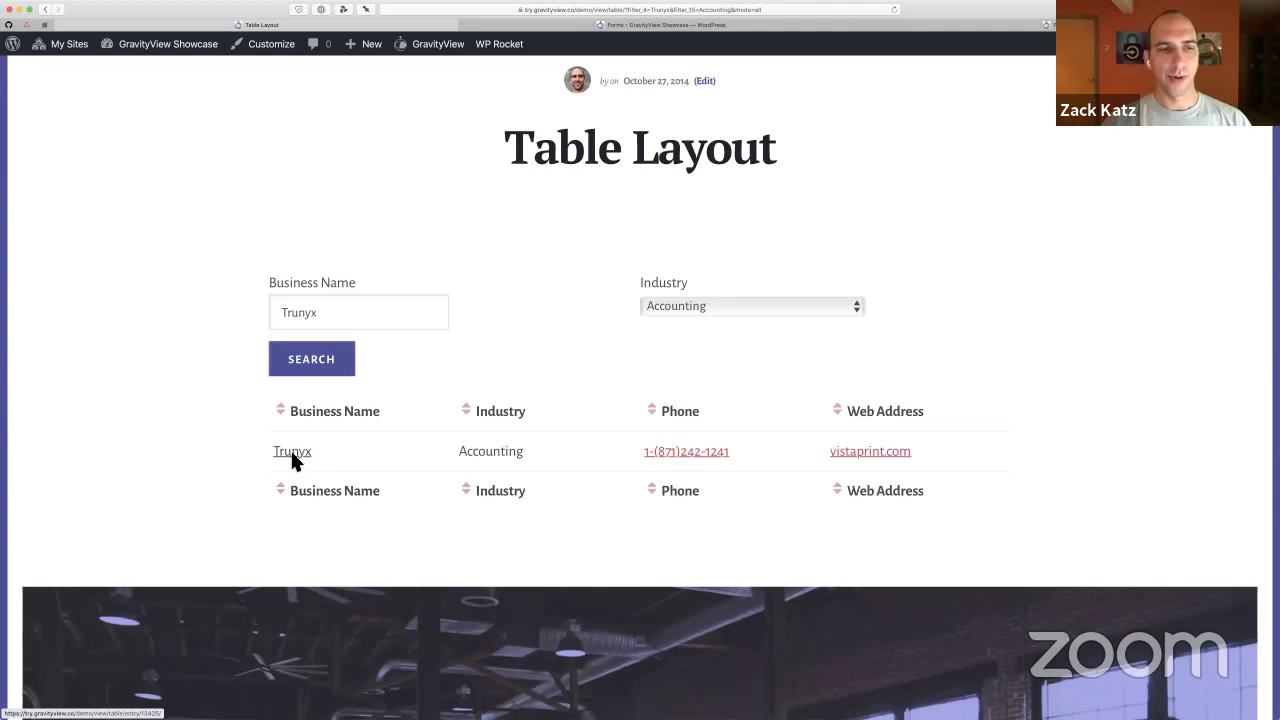
View the Trunyx entry's details, then go back to the Accounting business list
click(291, 452)
scroll(703, 400, down, 4)
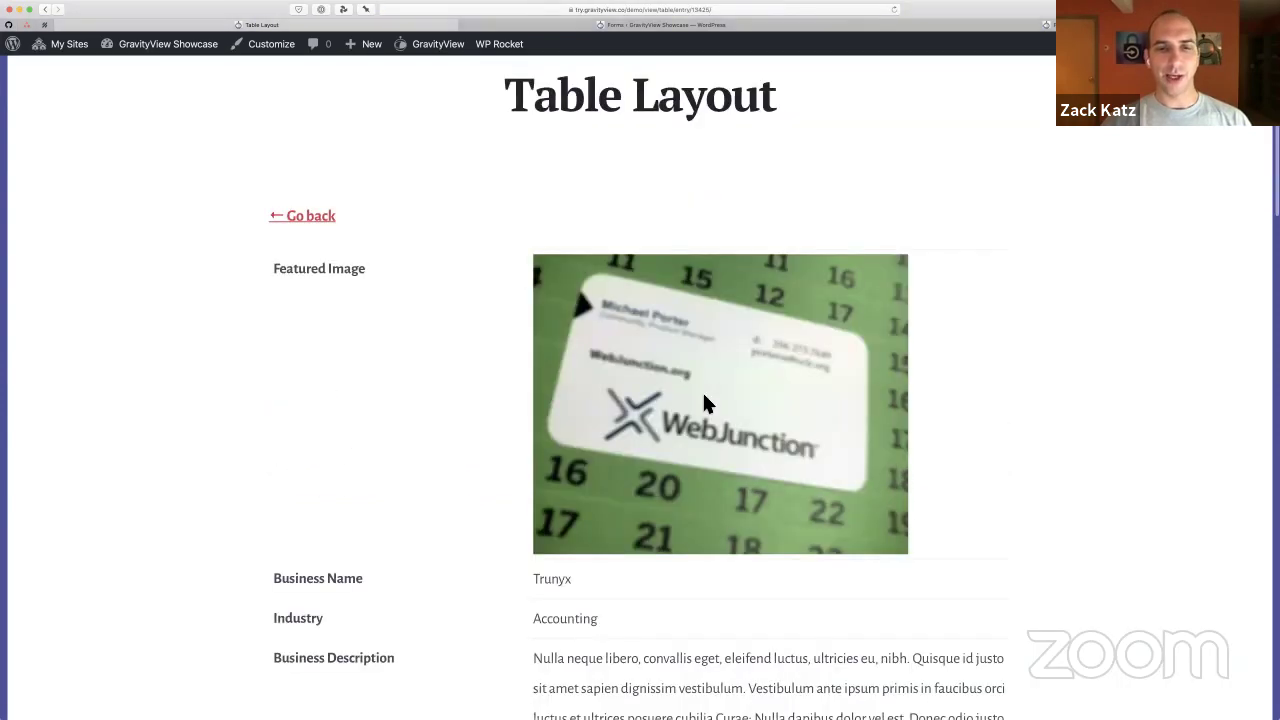
scroll(703, 402, down, 8)
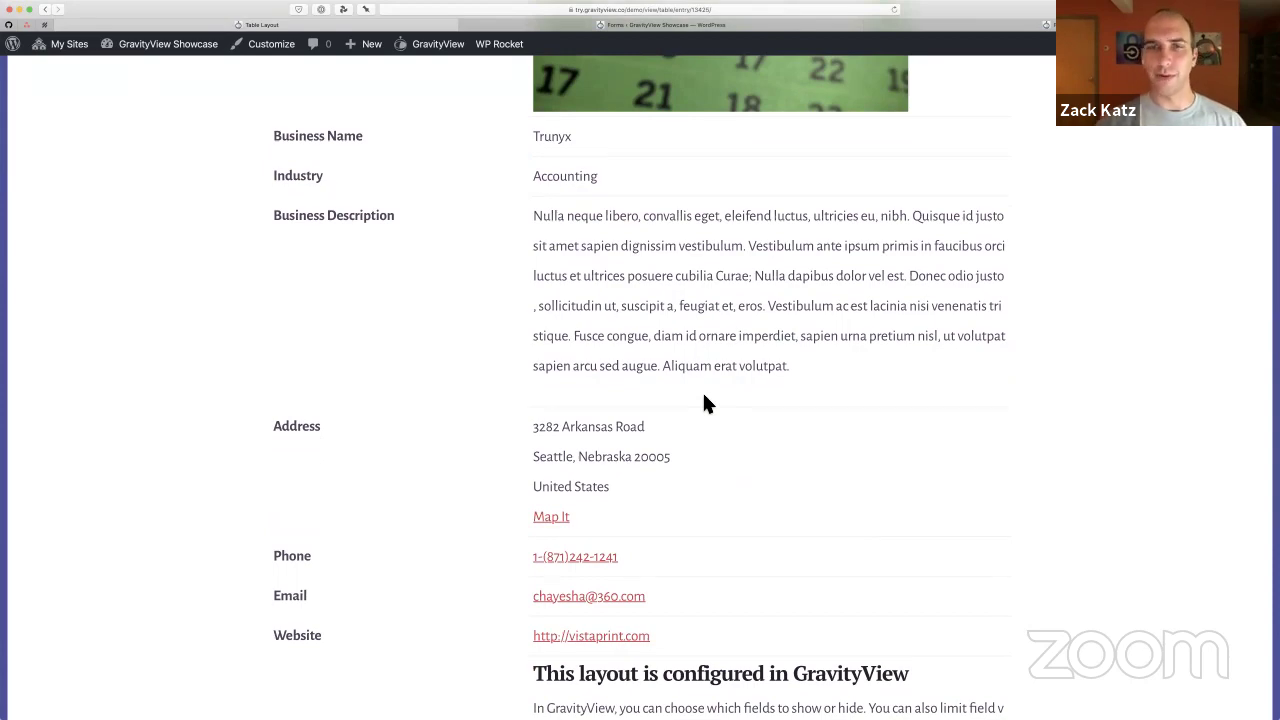
scroll(703, 402, down, 4)
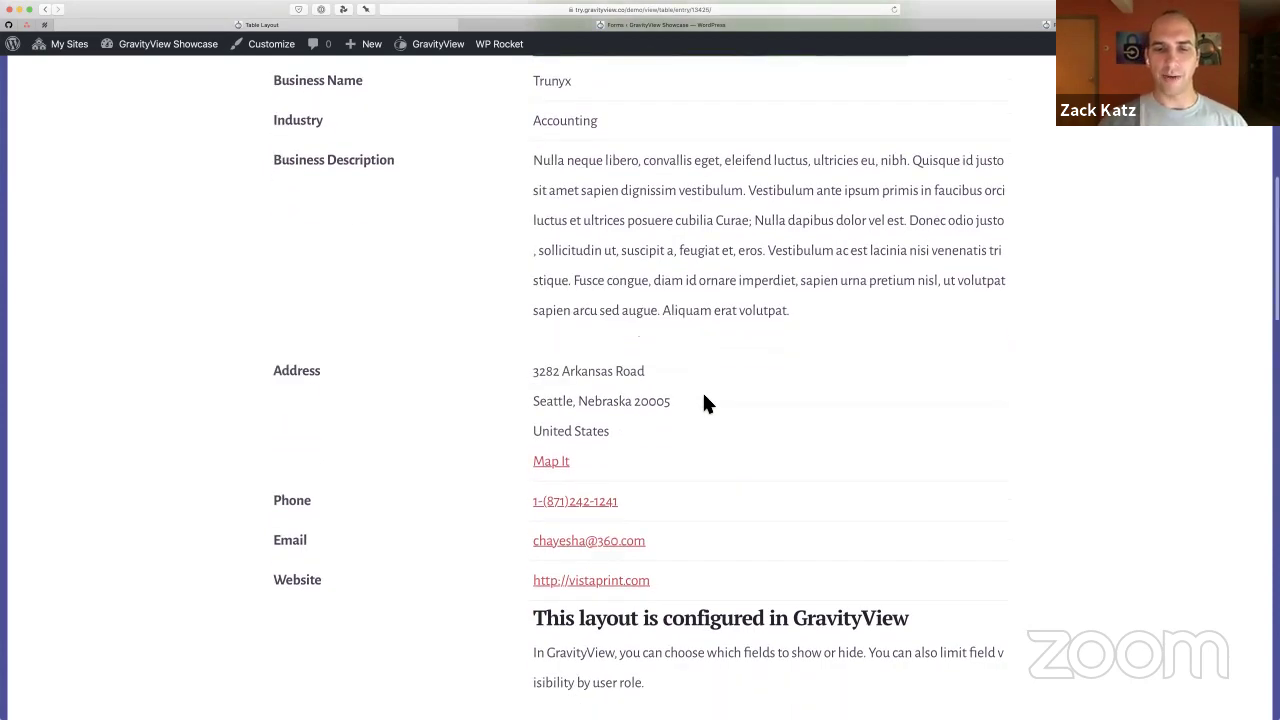
scroll(703, 402, down, 3)
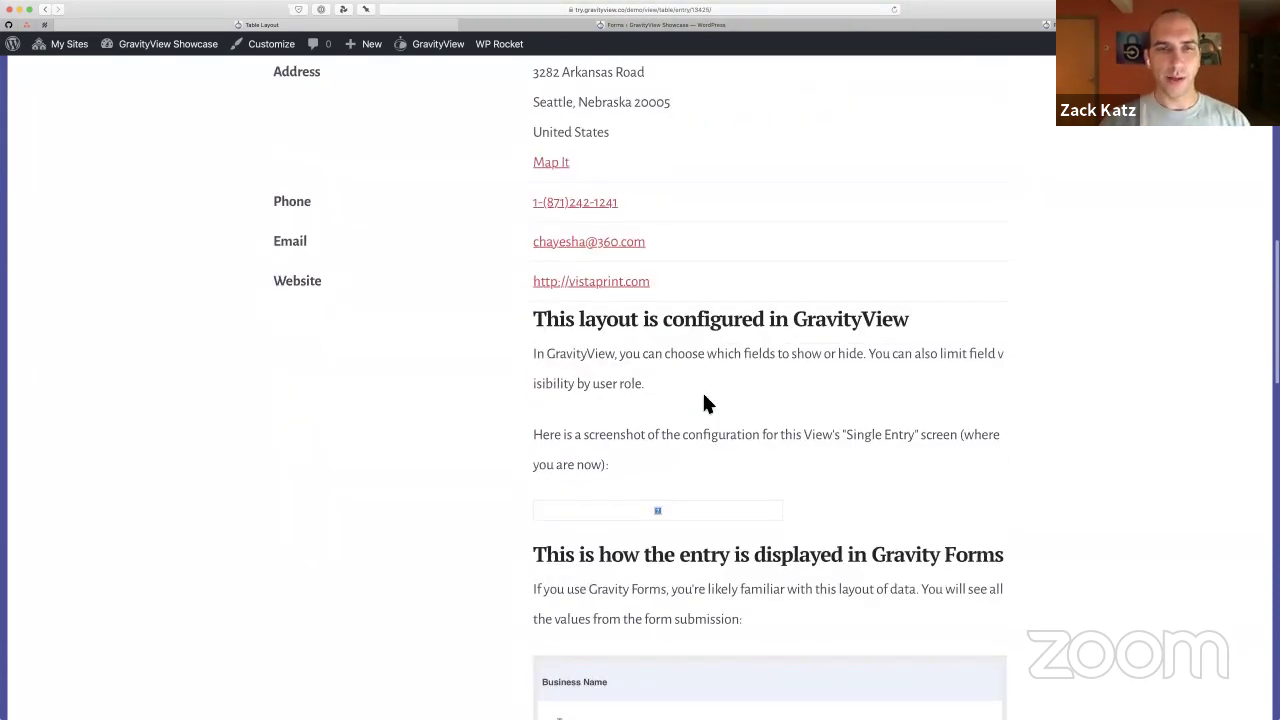
key(super+[)
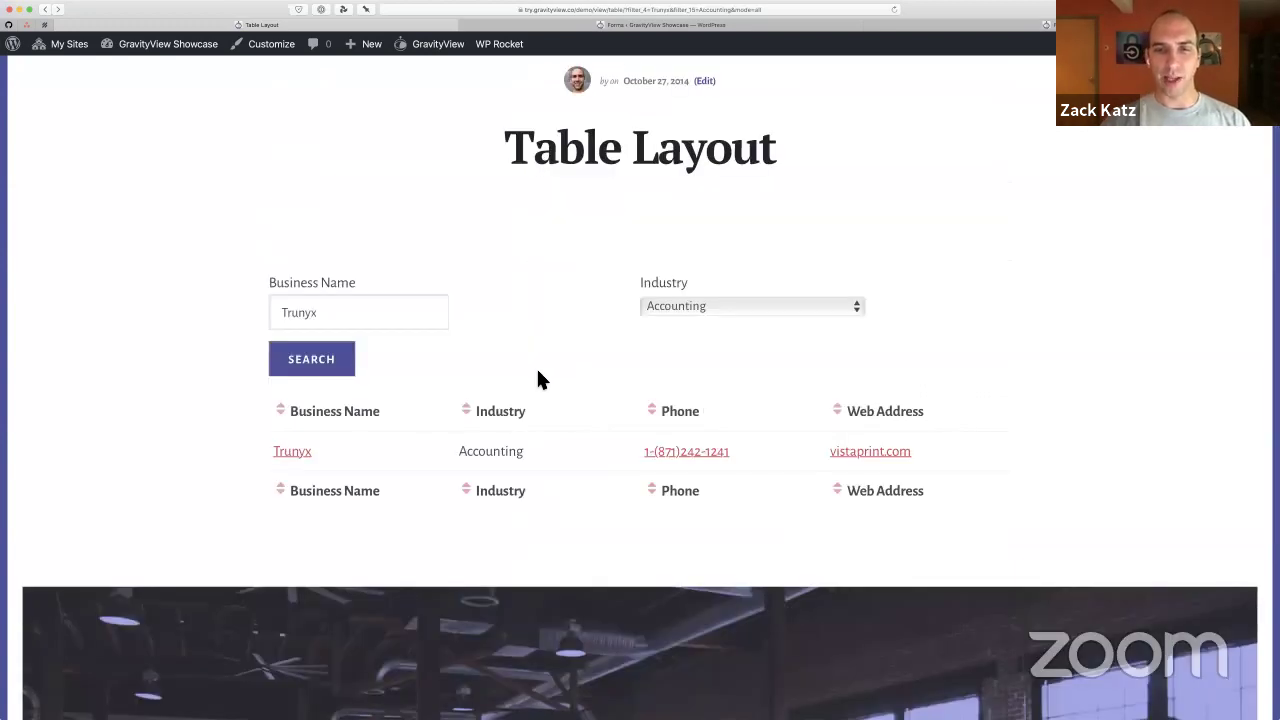
key(super+[)
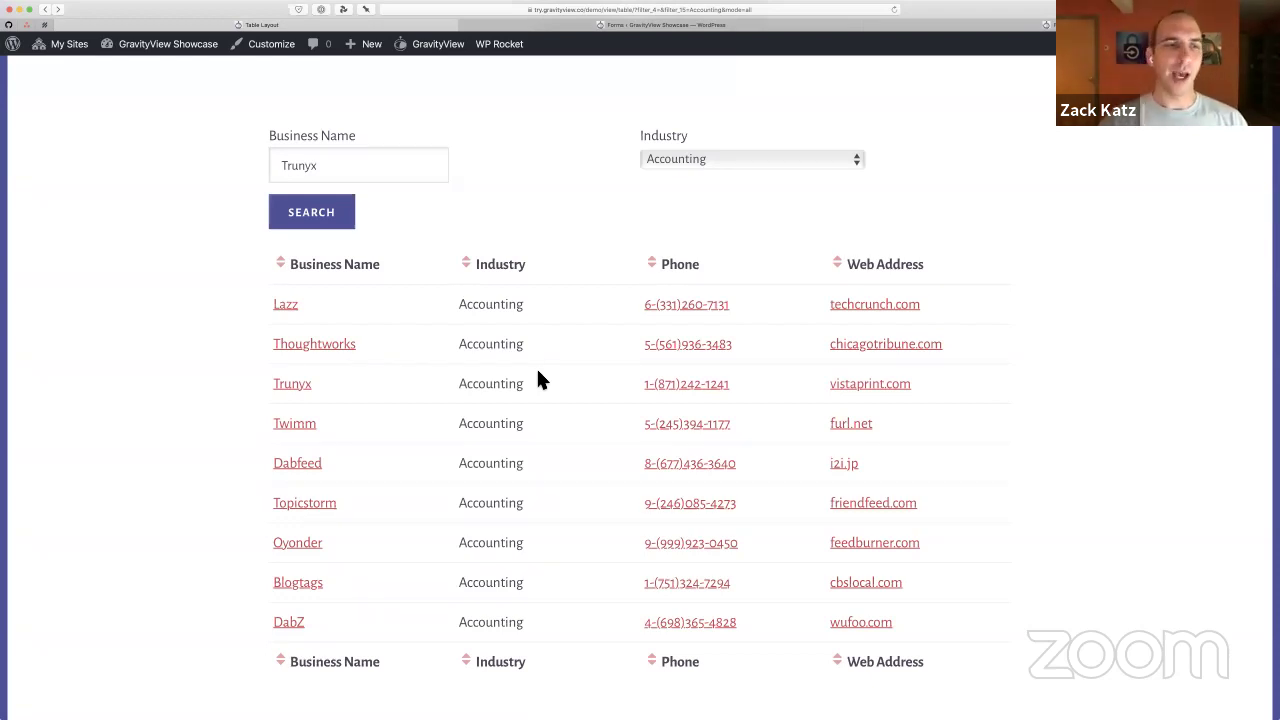
Look at the Topicstorm entry and return to the nine Accounting businesses
click(310, 503)
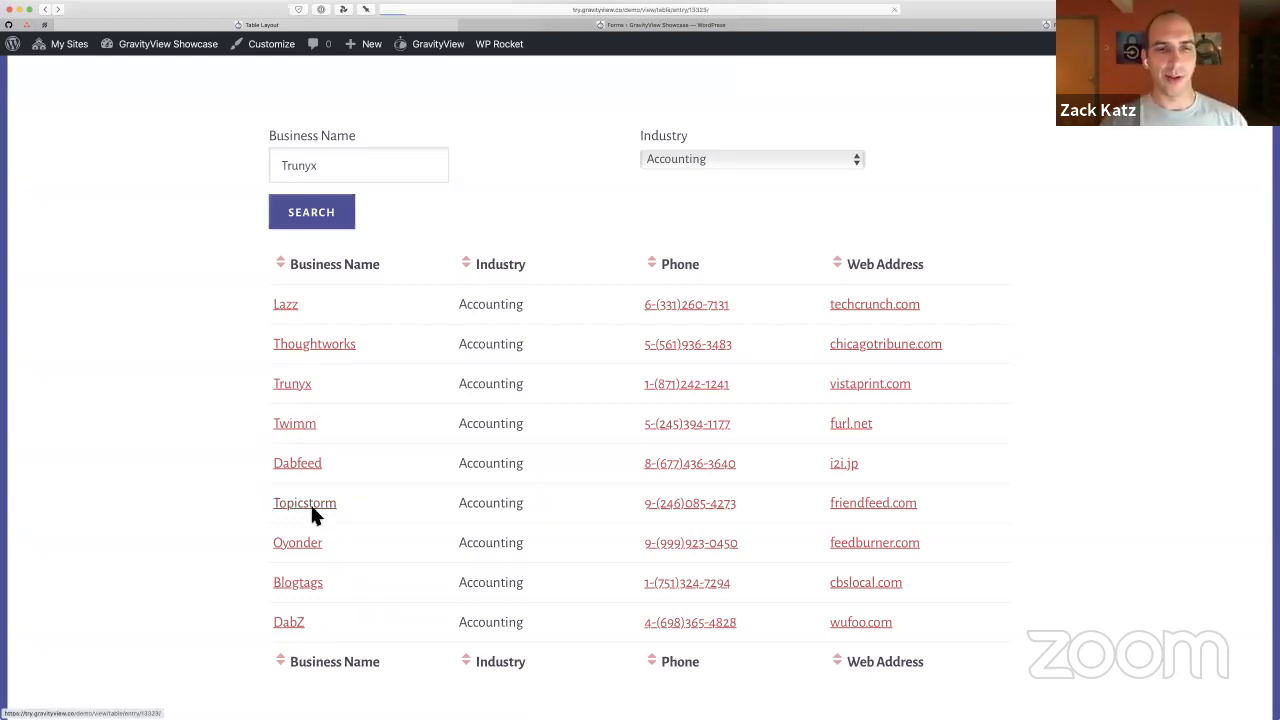
scroll(514, 494, down, 5)
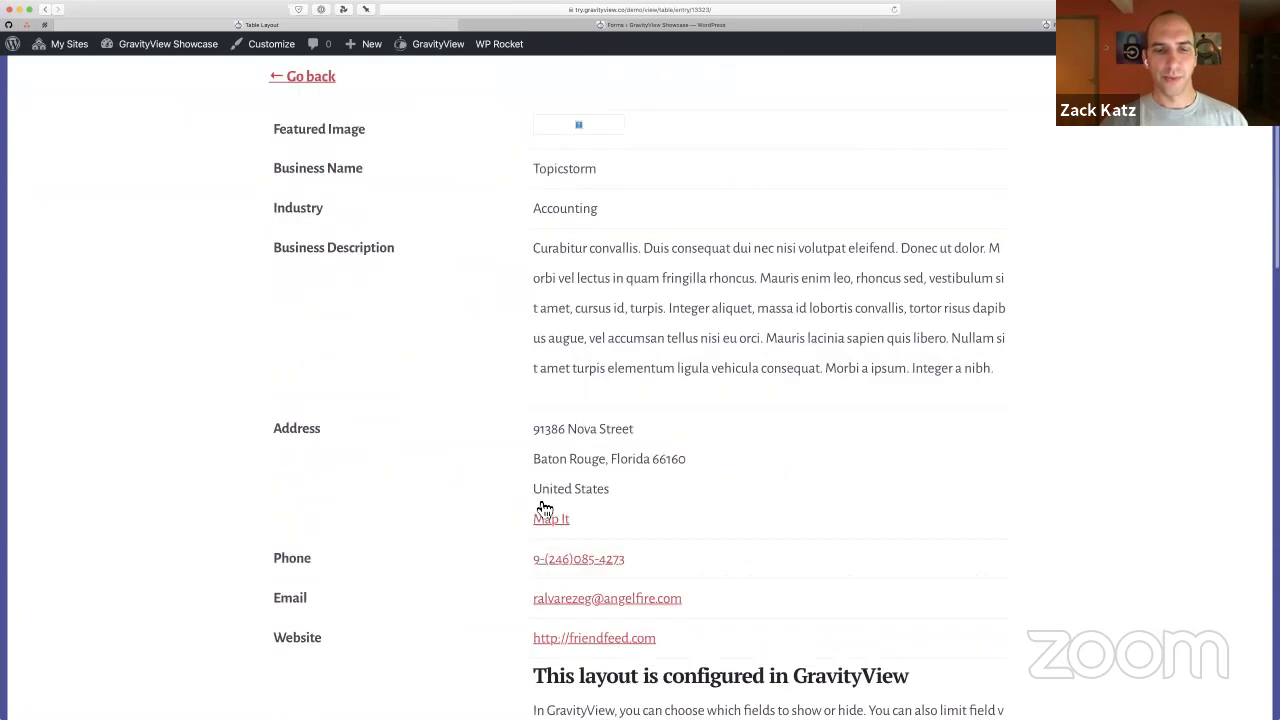
key(super+bracketleft)
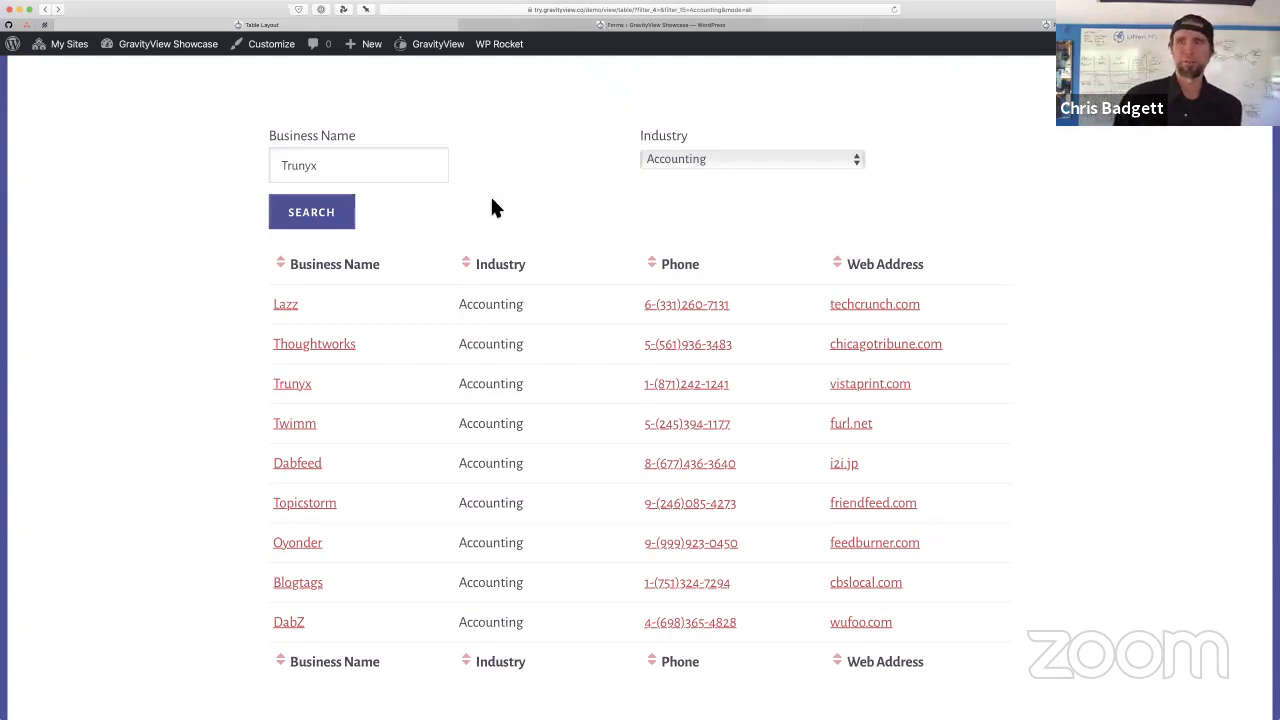
scroll(492, 200, up, 1)
scroll(492, 200, down, 1)
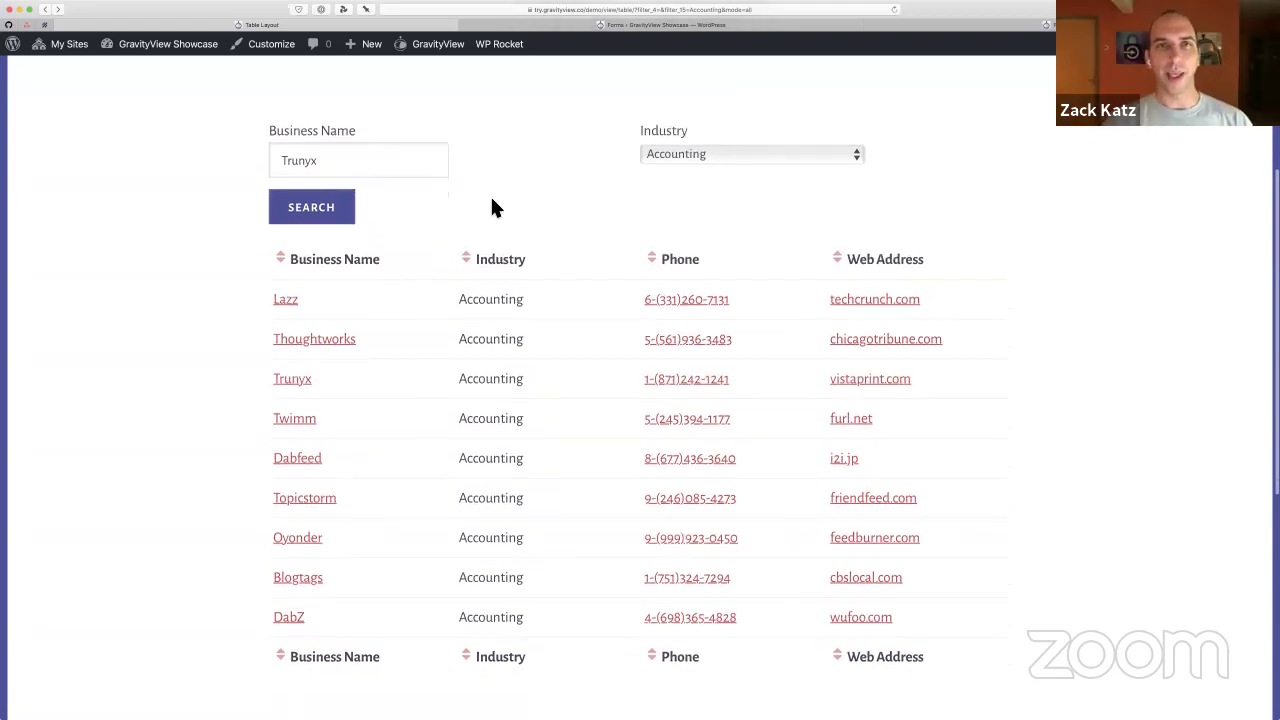
scroll(492, 207, down, 1)
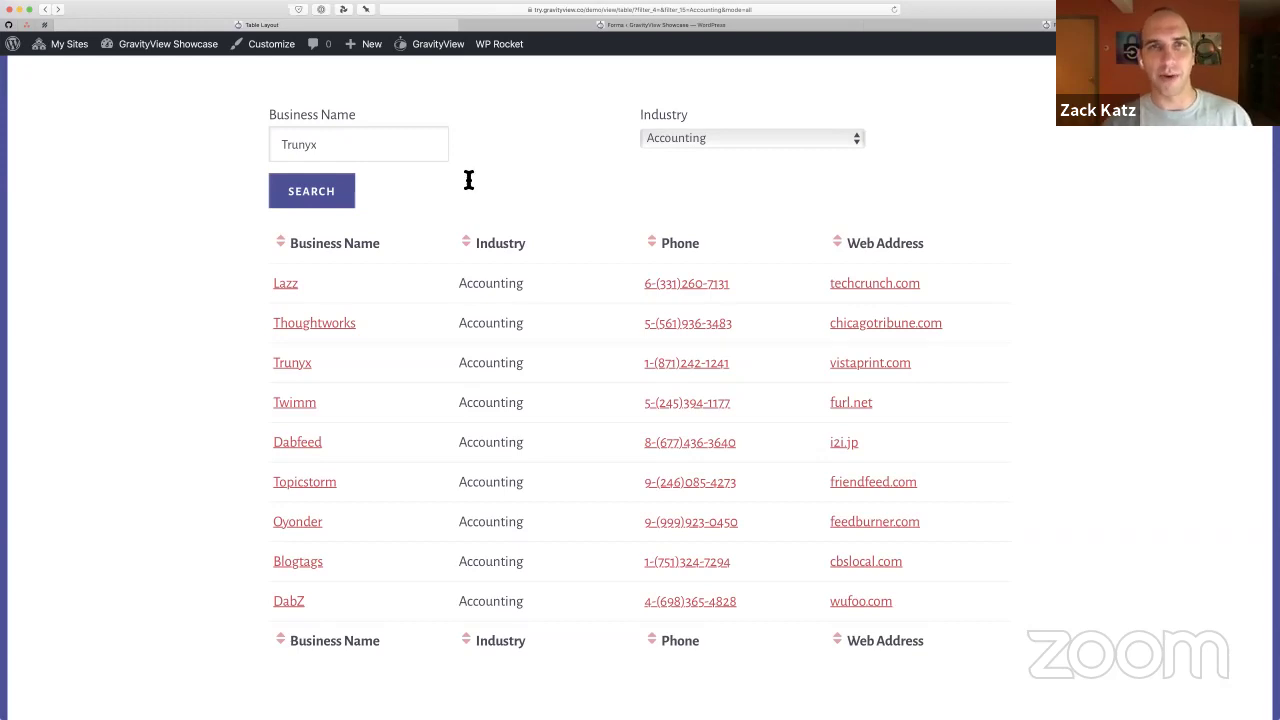
scroll(498, 112, up, 2)
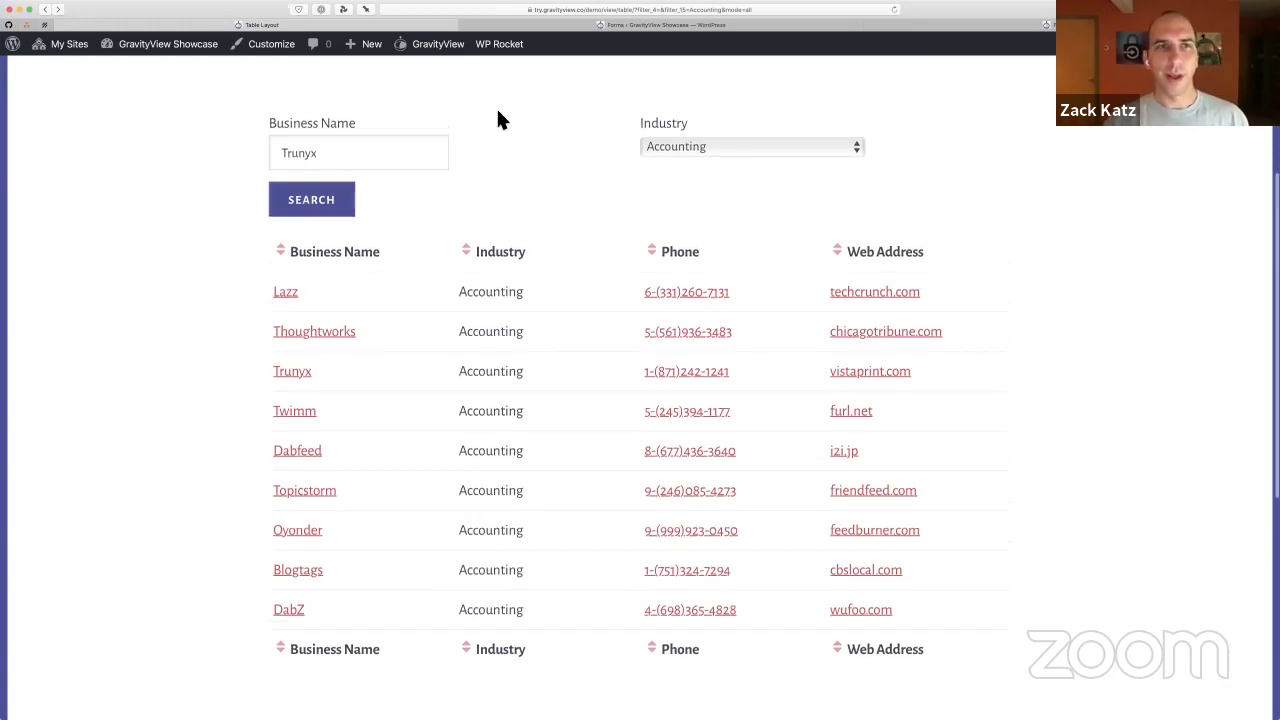
scroll(500, 120, up, 4)
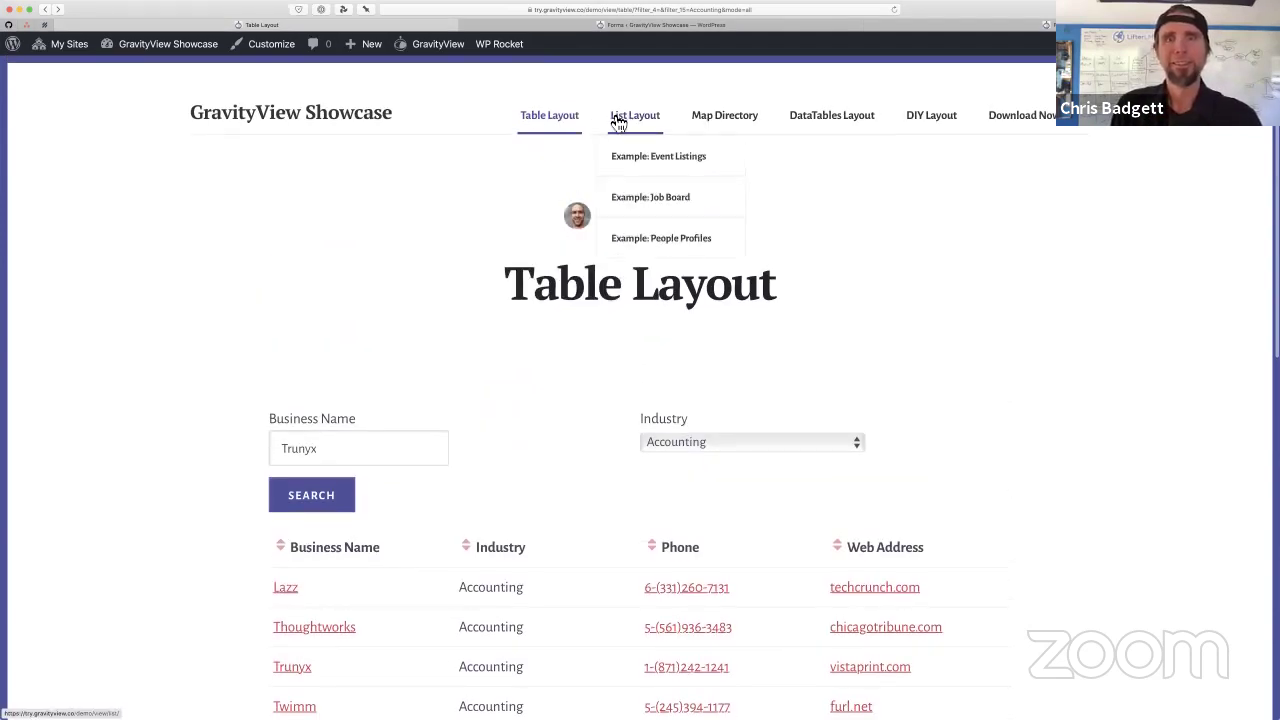
Open the List Layout demo page and scroll down to the GravityView listing
click(655, 119)
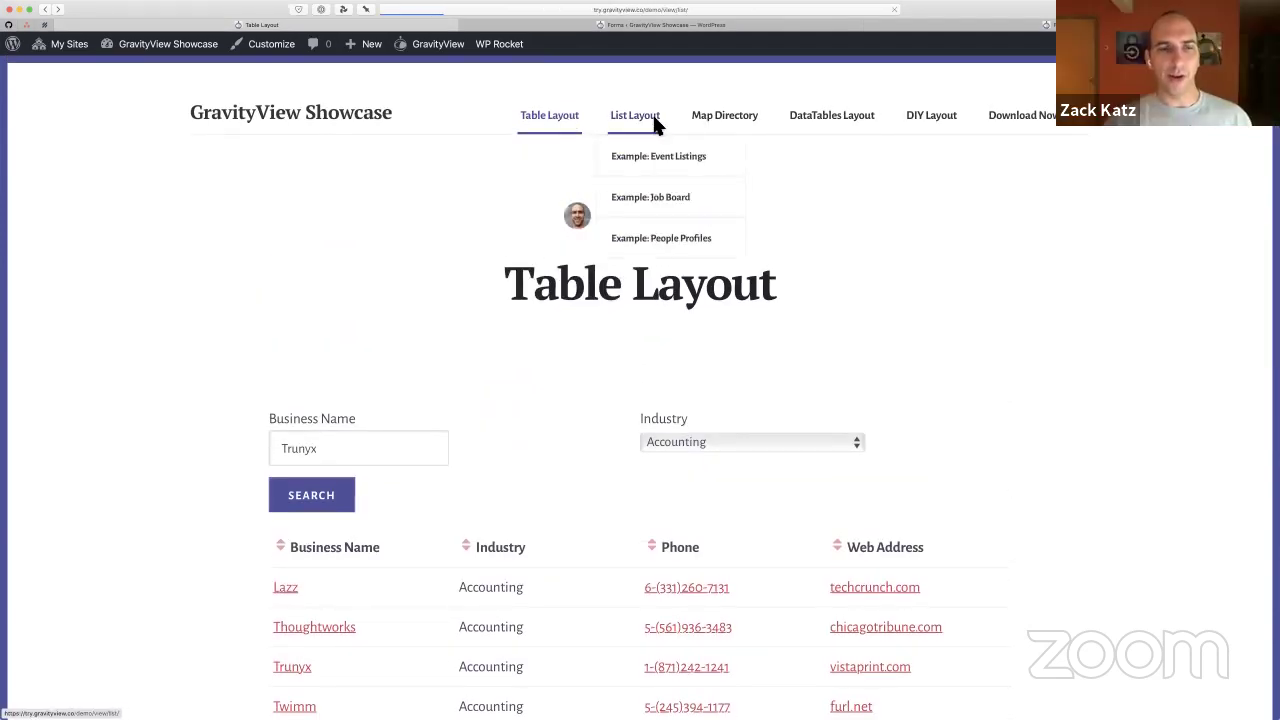
scroll(214, 400, down, 5)
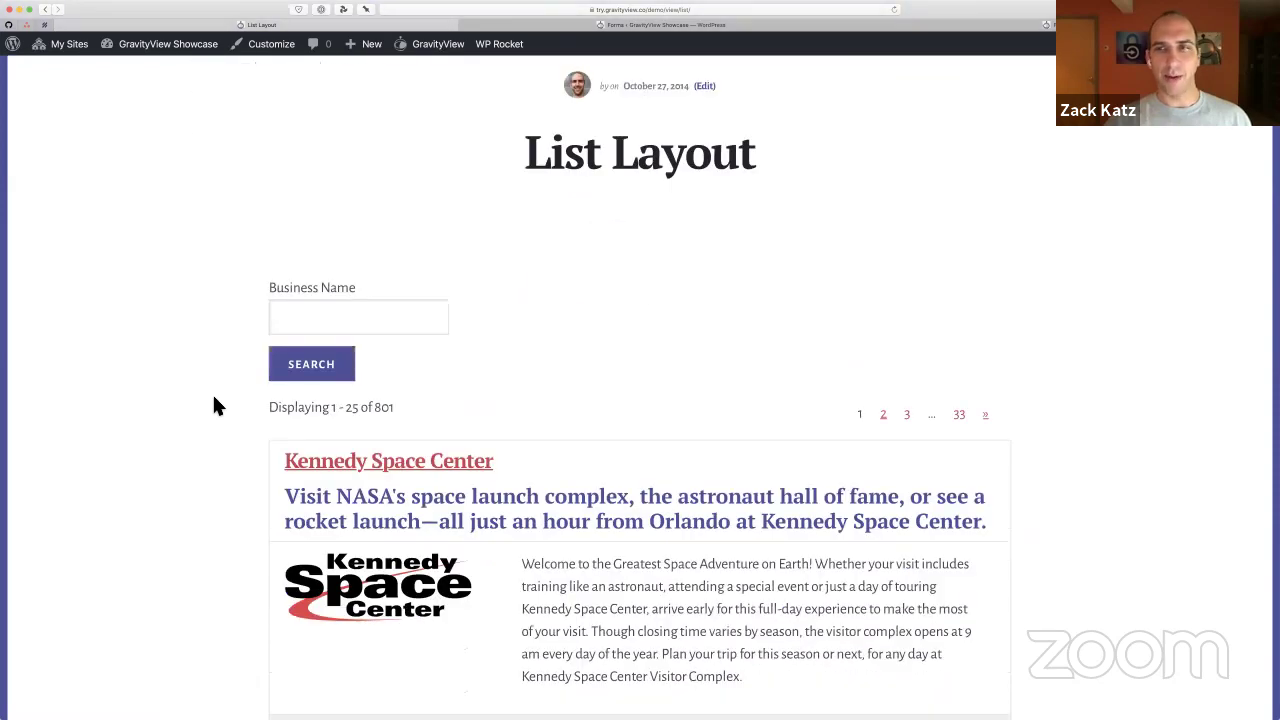
scroll(214, 405, down, 2)
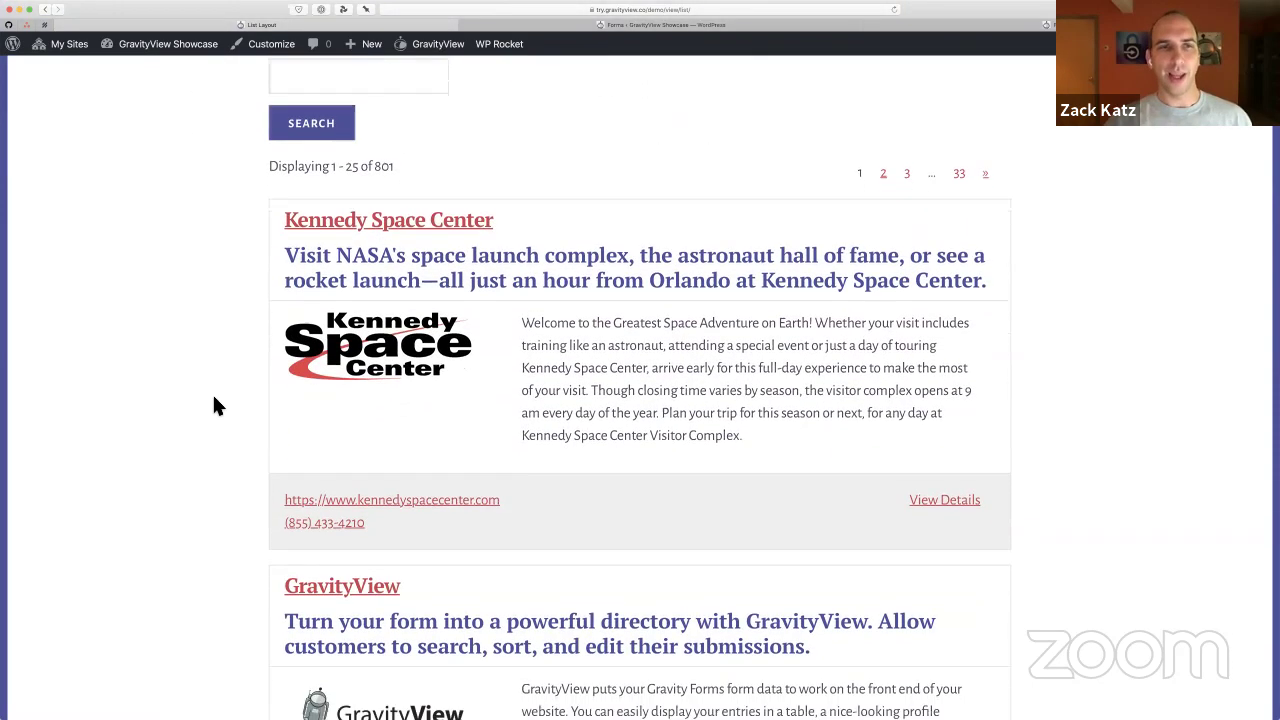
scroll(214, 405, down, 3)
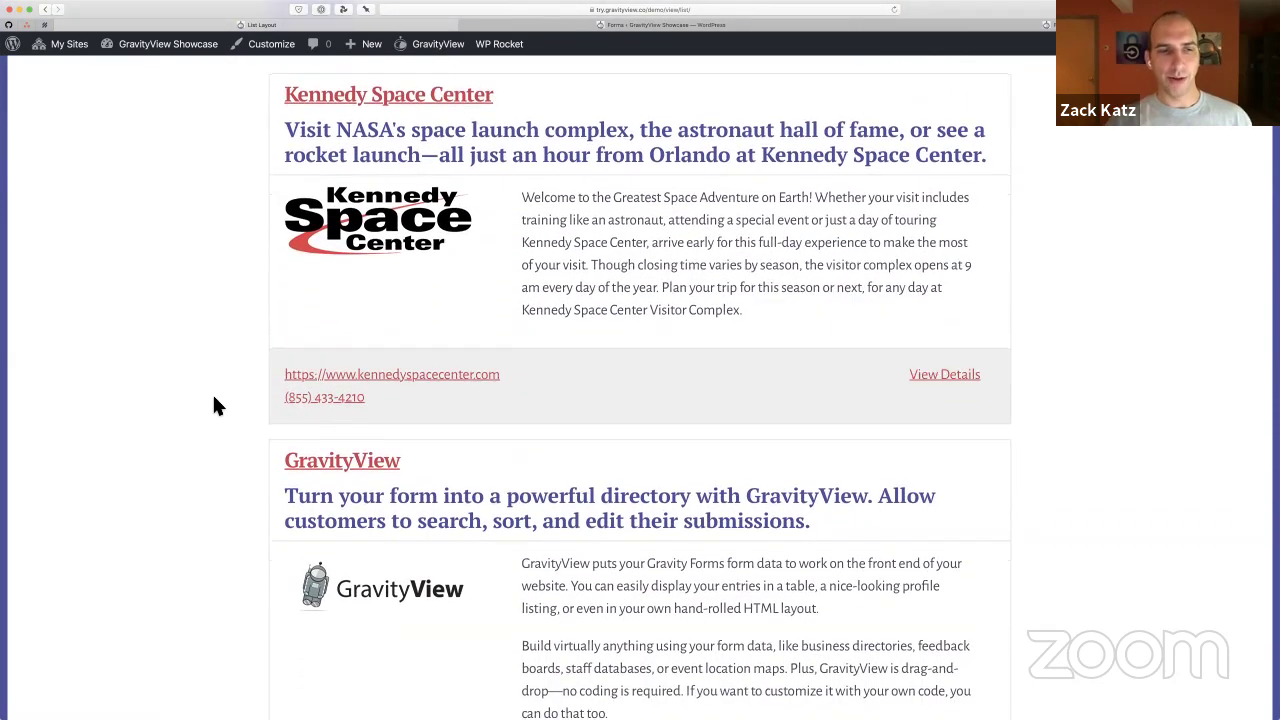
scroll(214, 405, down, 3)
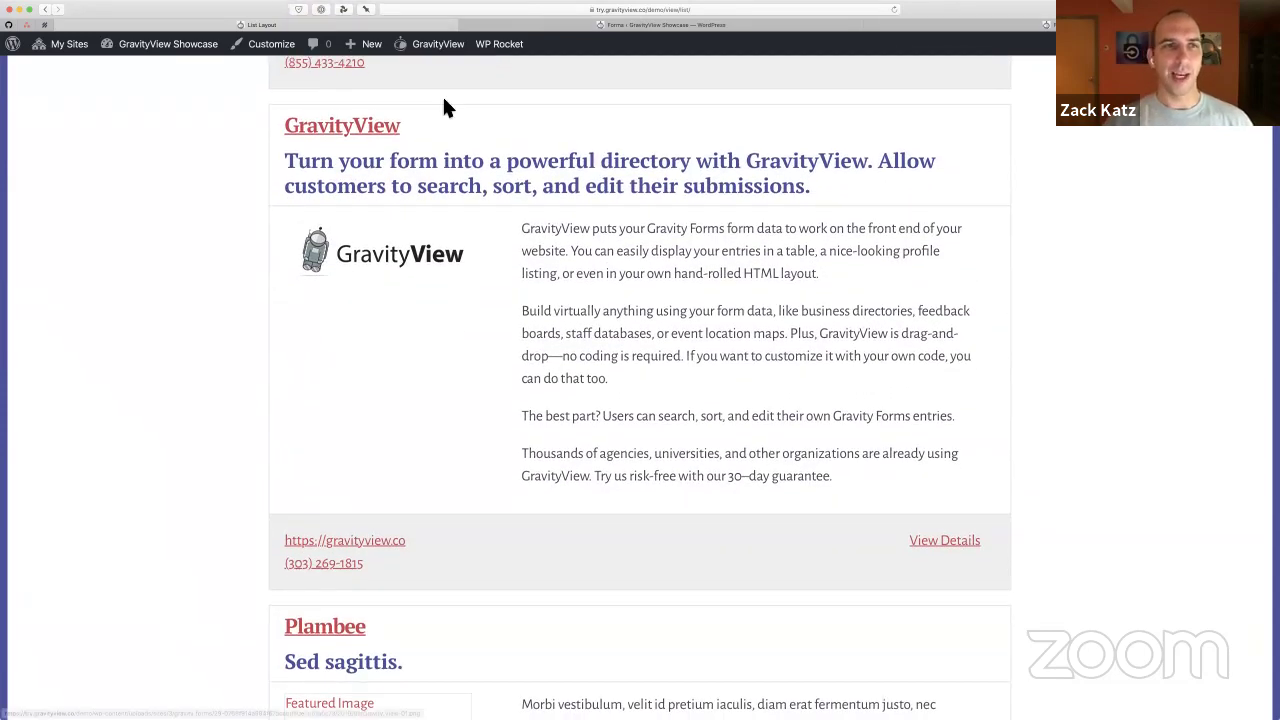
Highlight the GravityView entry's heading and subtitle, then browse nearby listings like Plambee
triple_click(411, 104)
triple_click(480, 170)
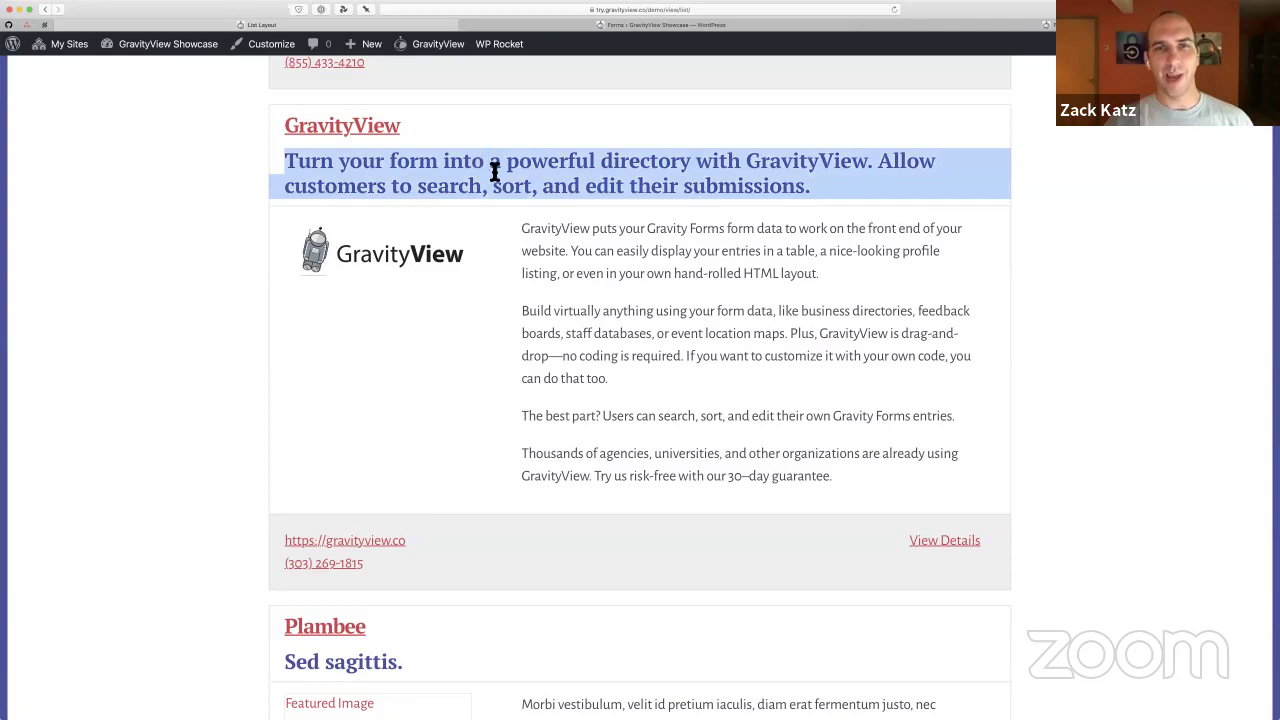
click(615, 208)
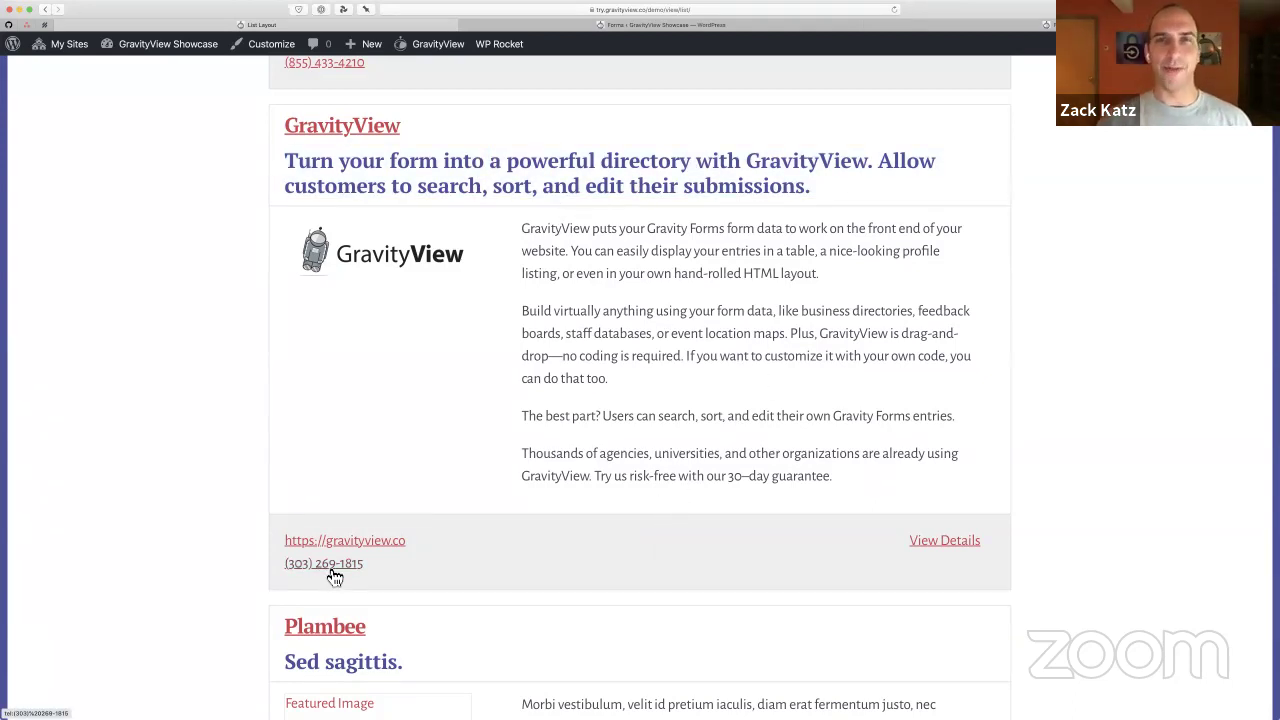
scroll(332, 575, down, 1)
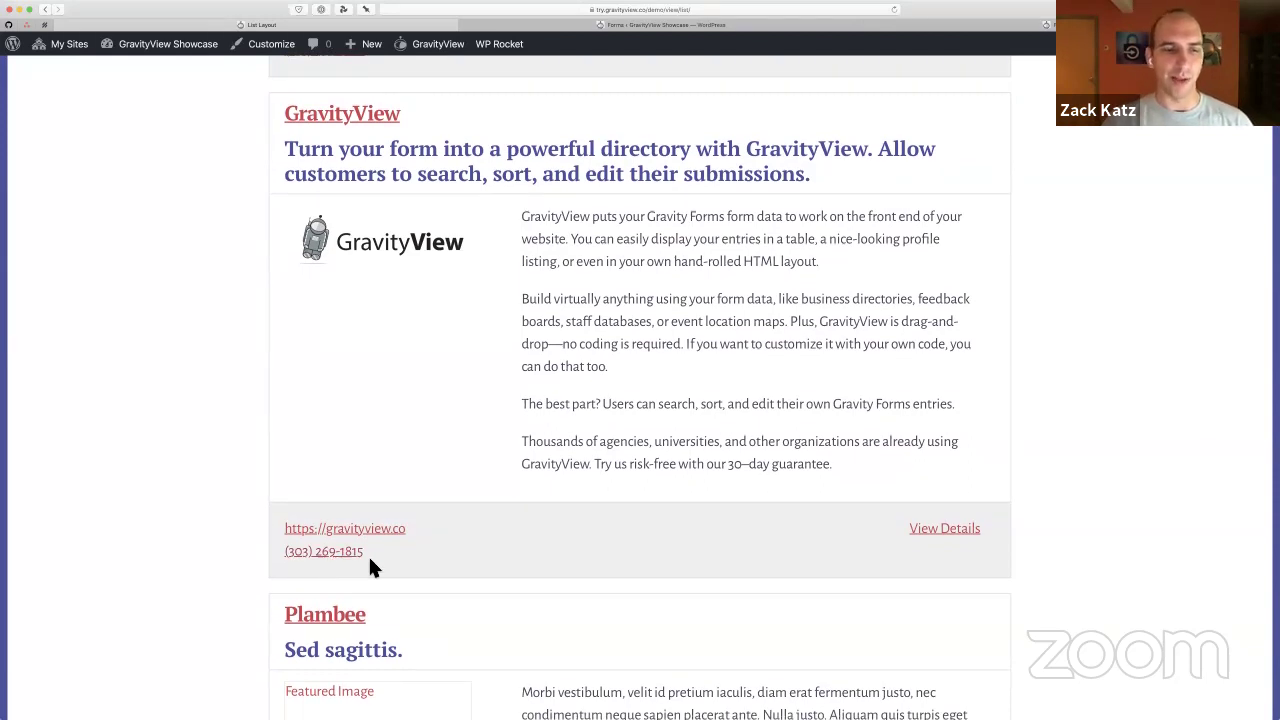
scroll(449, 551, down, 5)
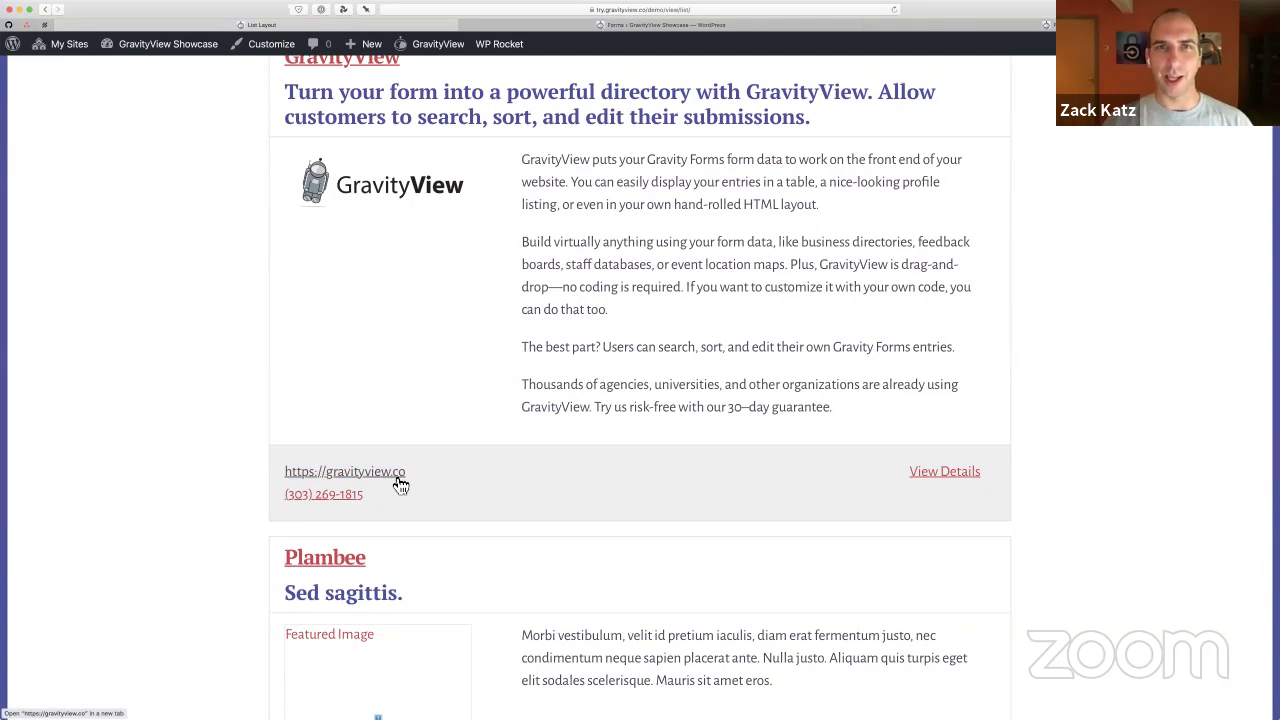
scroll(242, 410, up, 3)
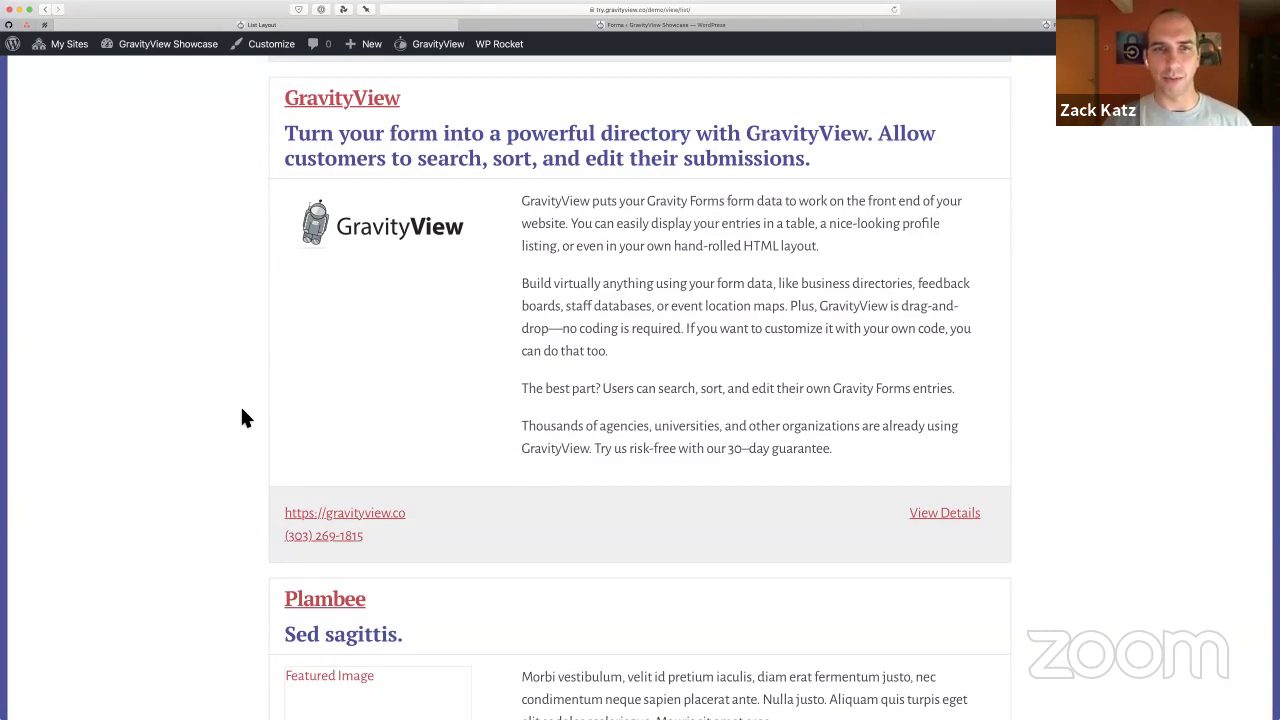
scroll(242, 410, up, 1)
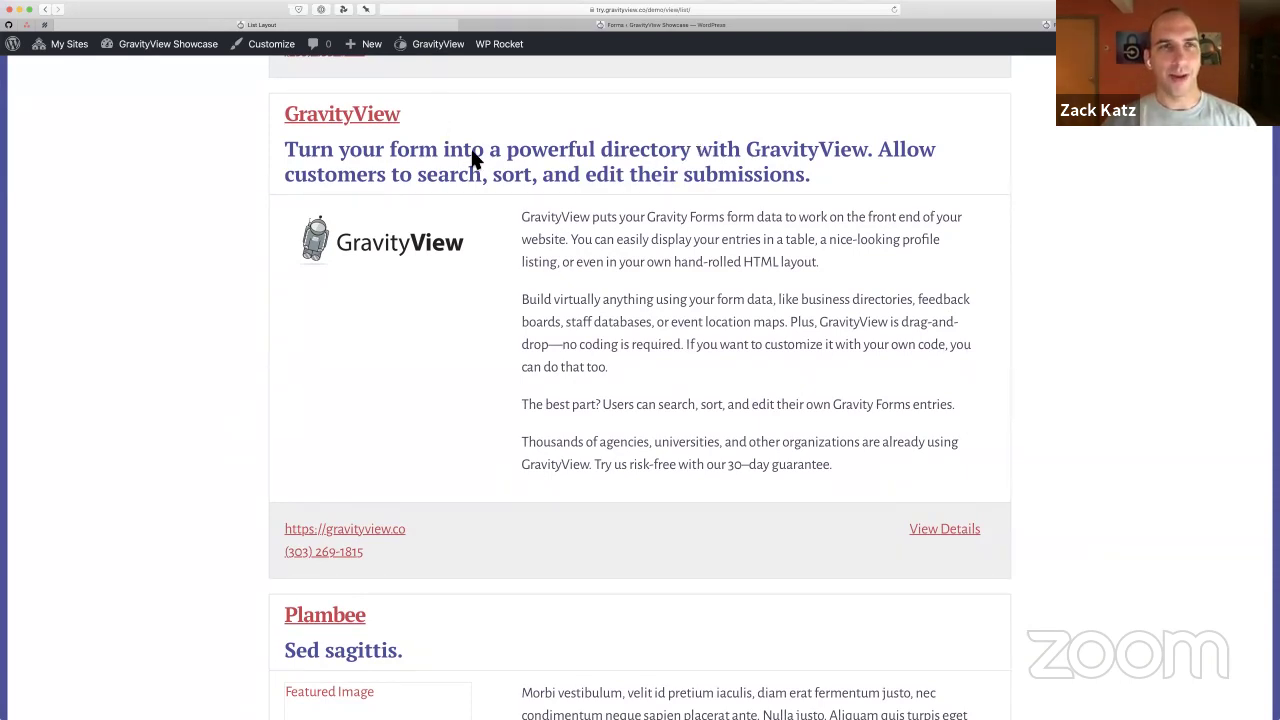
click(572, 196)
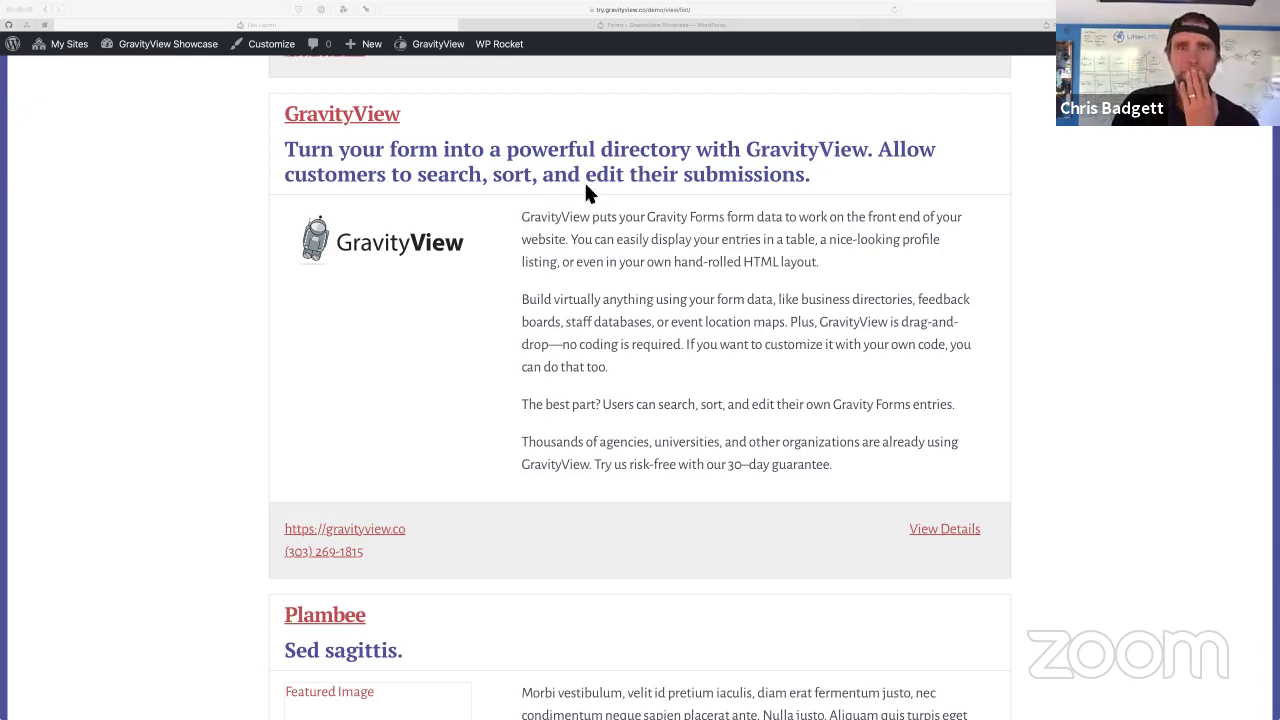
Bring up the front-end Leadership Lesson 1 page and highlight its heading
key(super+Tab)
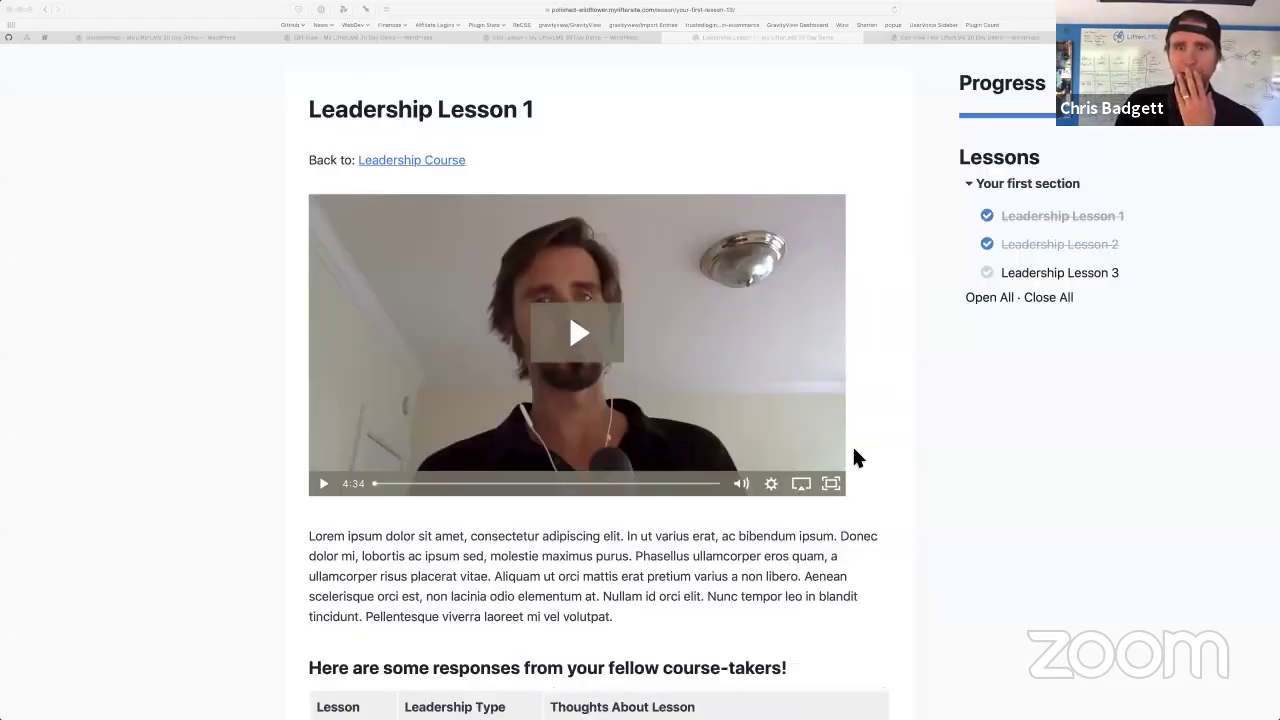
click(638, 131)
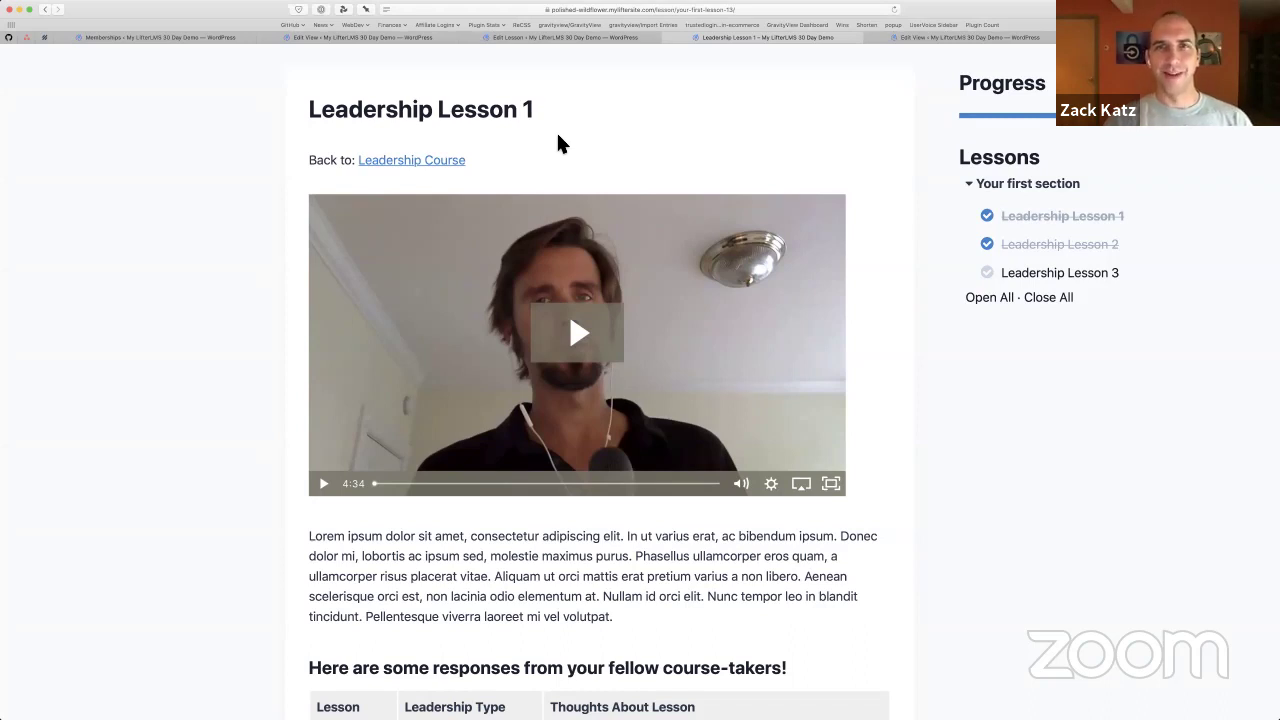
key(ctrl+shift+Tab)
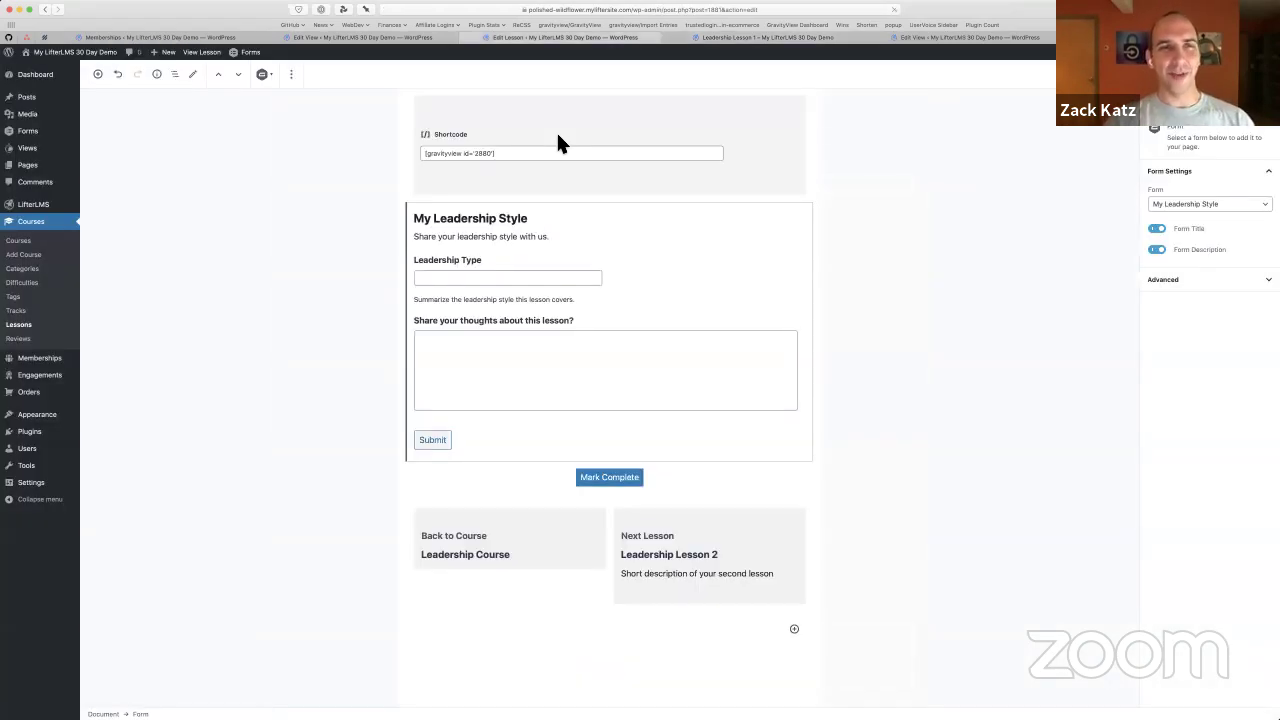
key(ctrl+Tab)
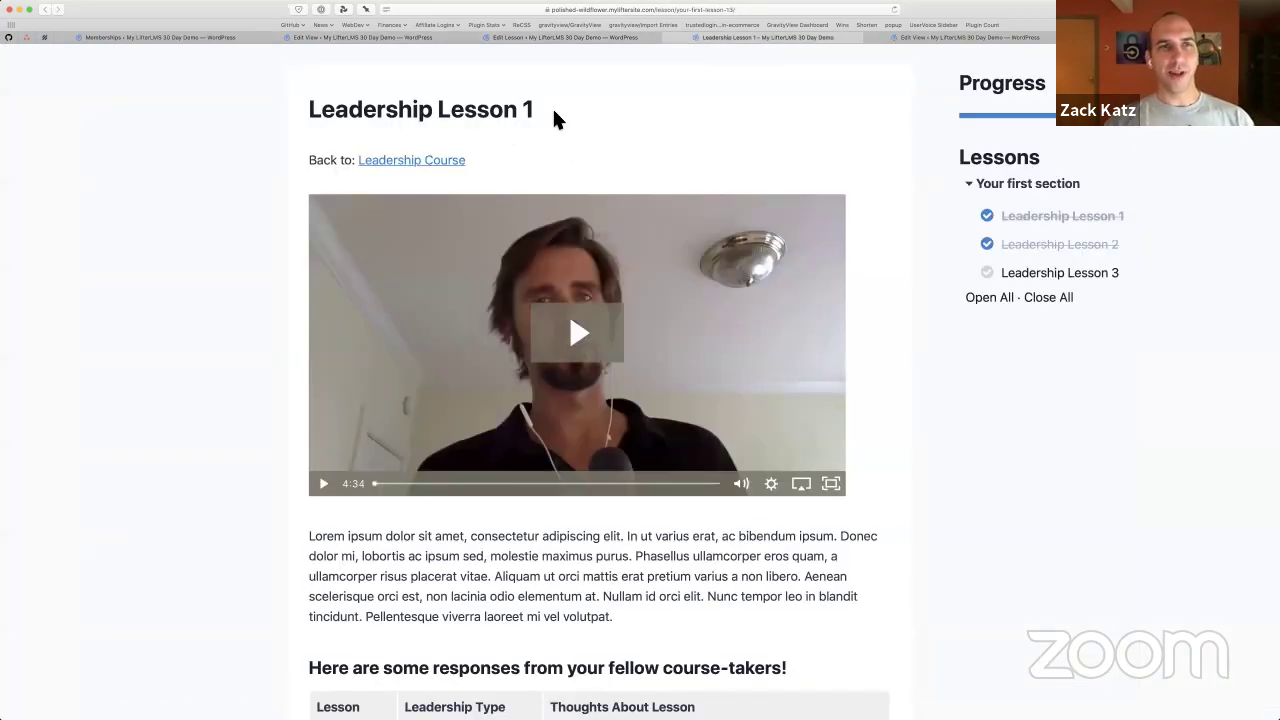
triple_click(528, 86)
click(528, 86)
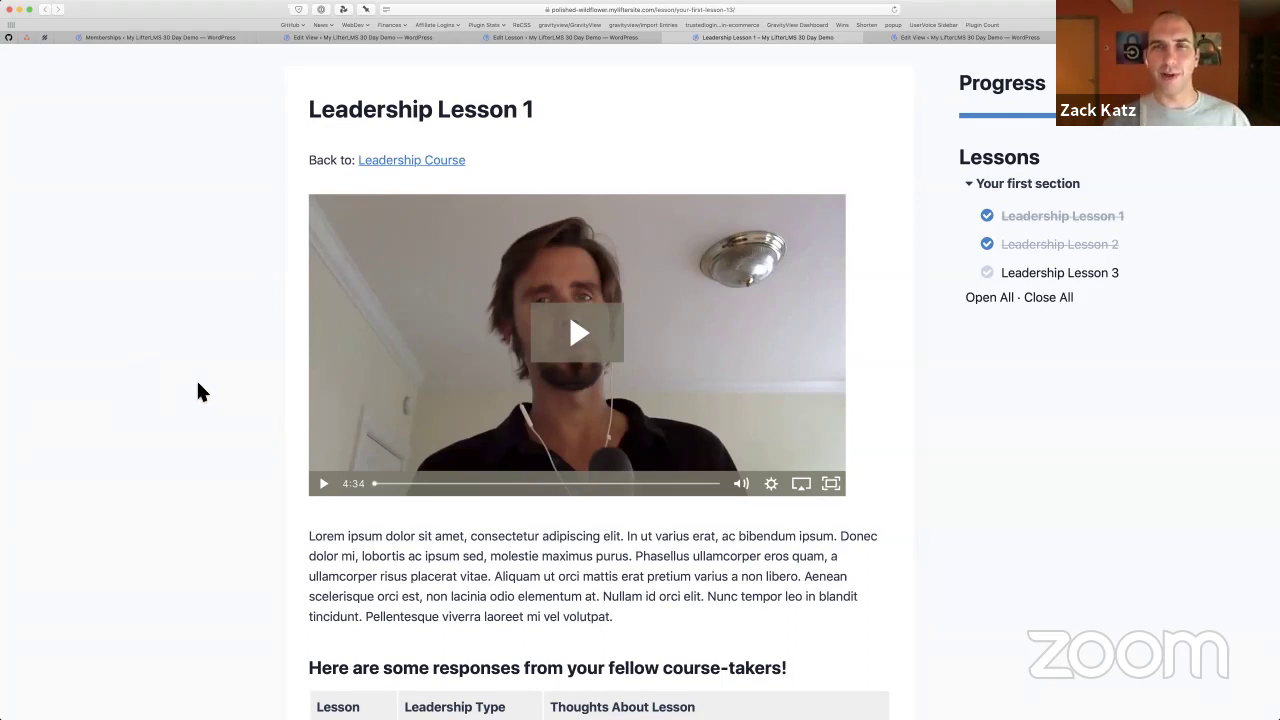
Scroll down to the responses table showing The Cannonball and the Back to Course / Next Lesson links
scroll(167, 378, down, 3)
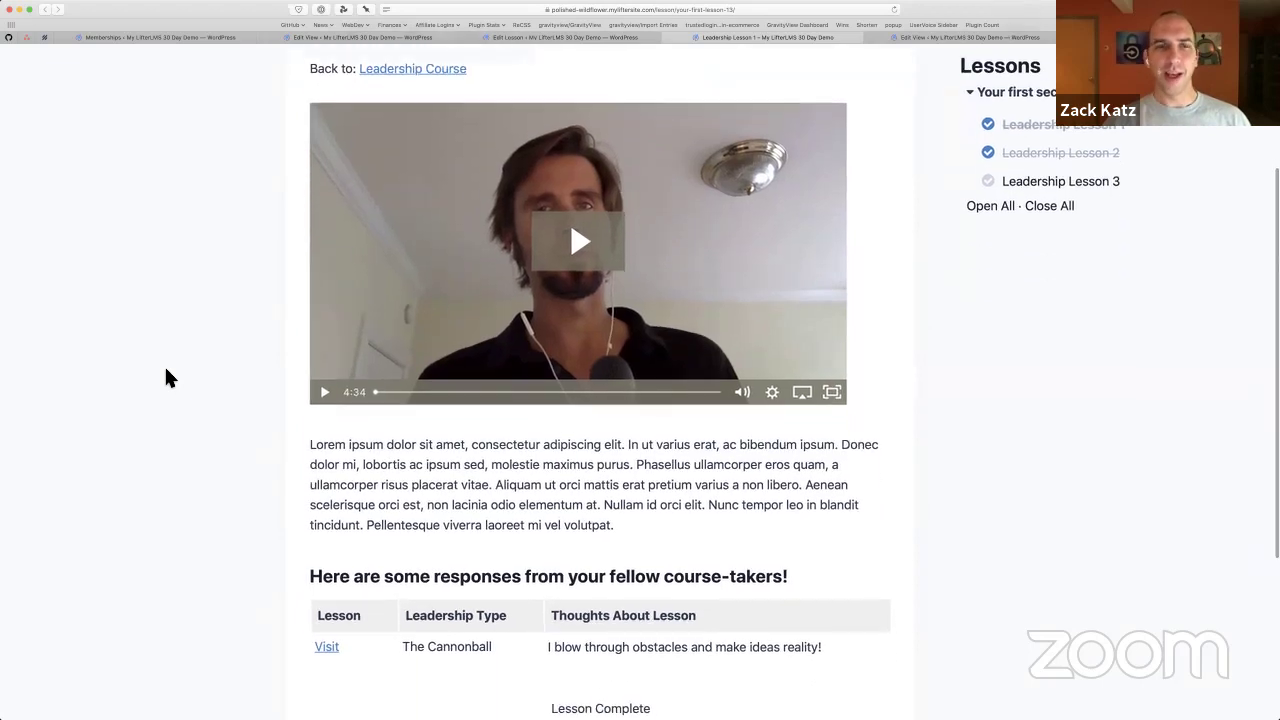
scroll(167, 378, down, 5)
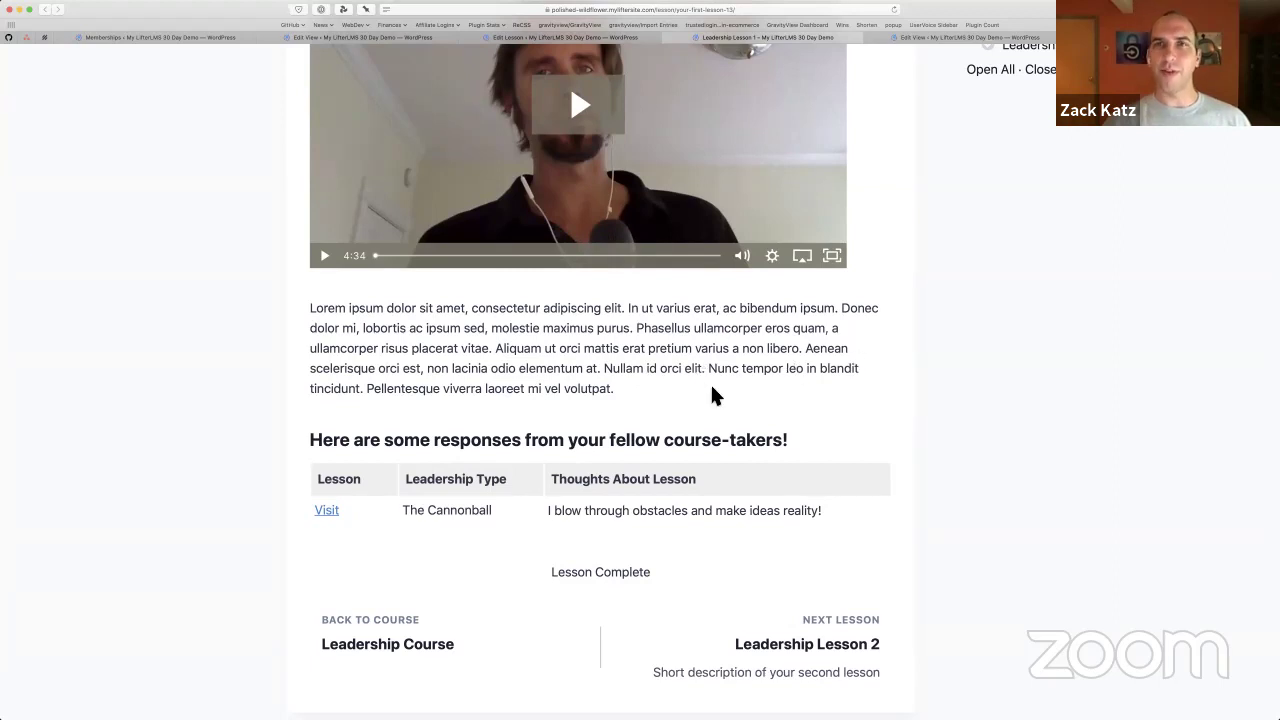
scroll(712, 396, down, 3)
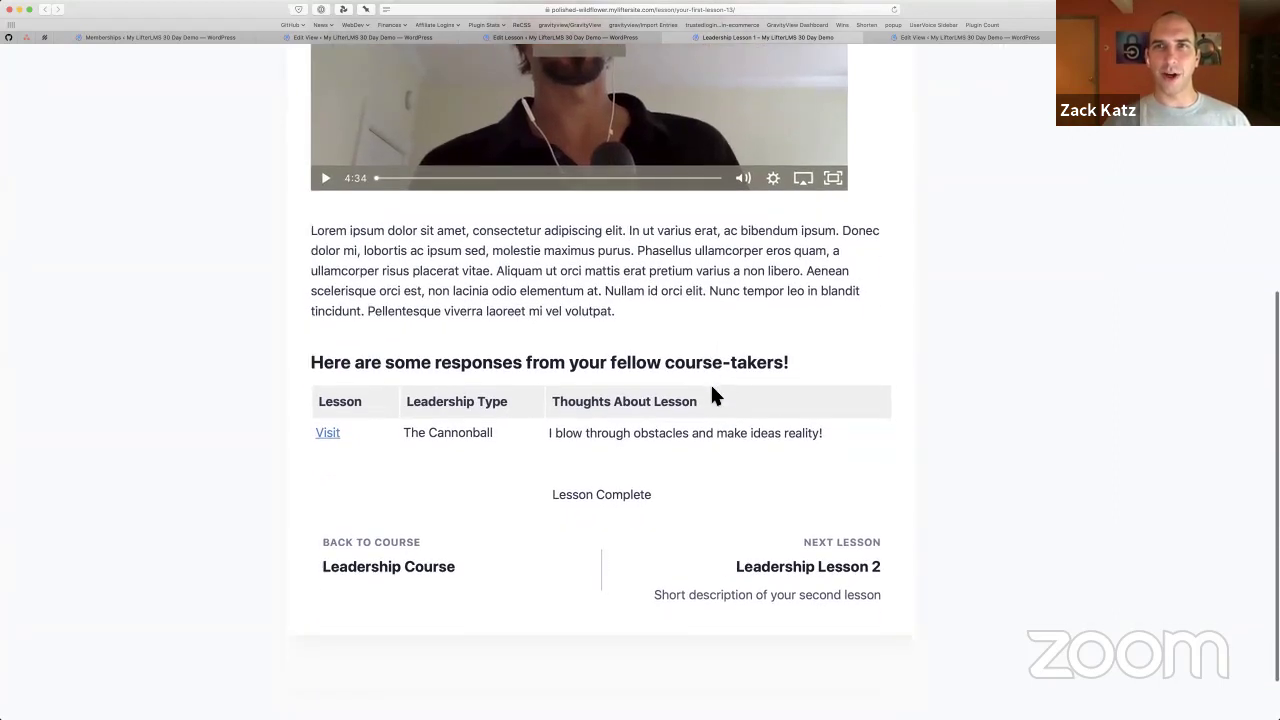
scroll(712, 396, down, 1)
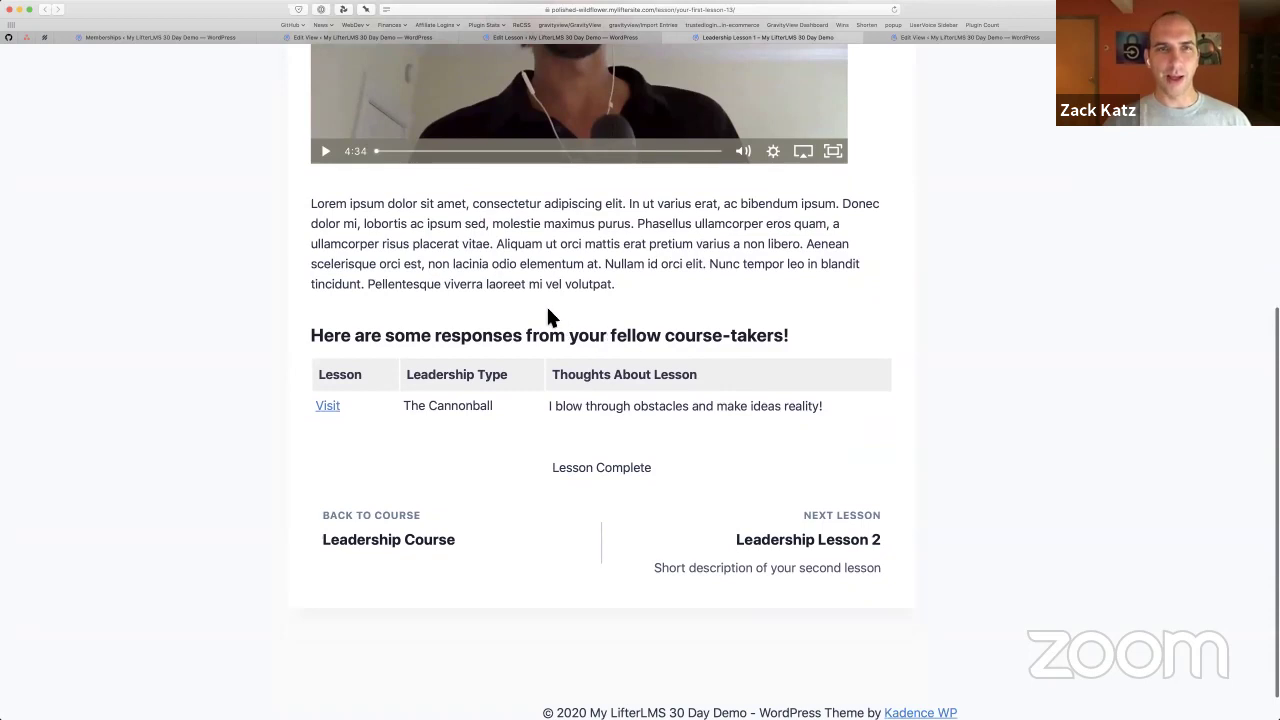
Switch to the Edit Lesson screen and hide the browser bookmarks bar
click(560, 37)
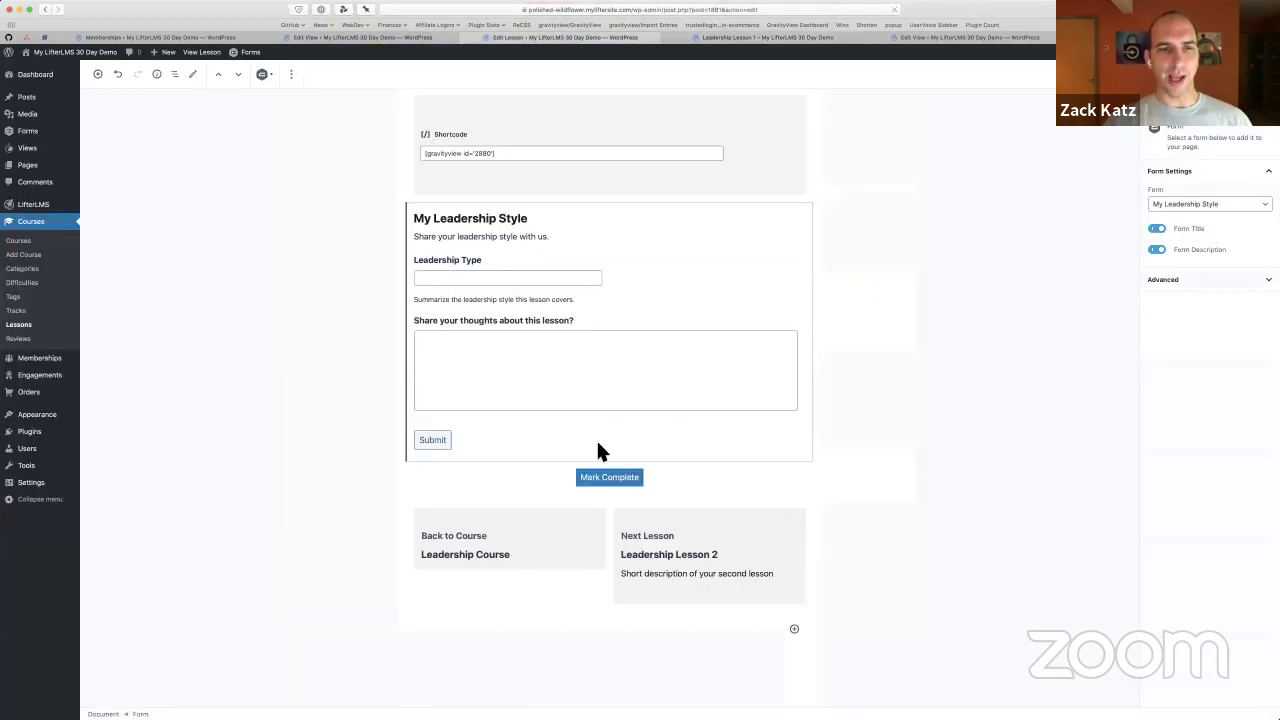
scroll(597, 446, down, 1)
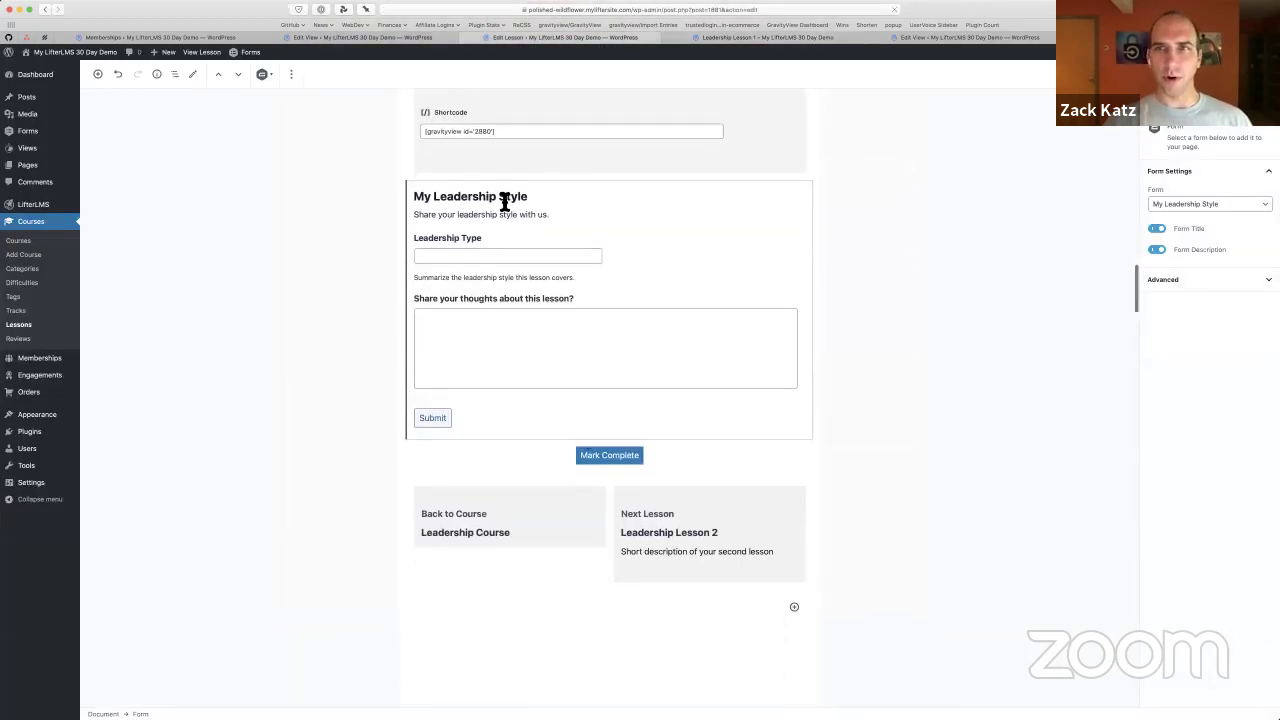
scroll(502, 218, up, 2)
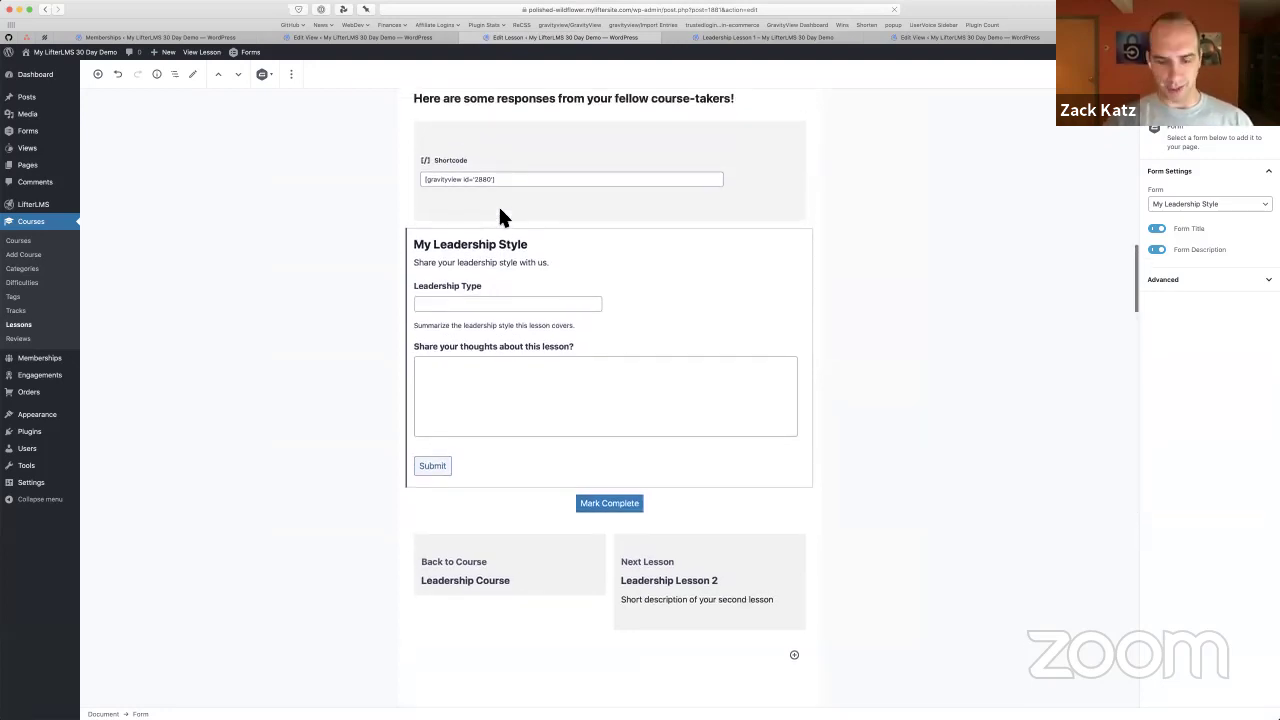
key(super+shift+b)
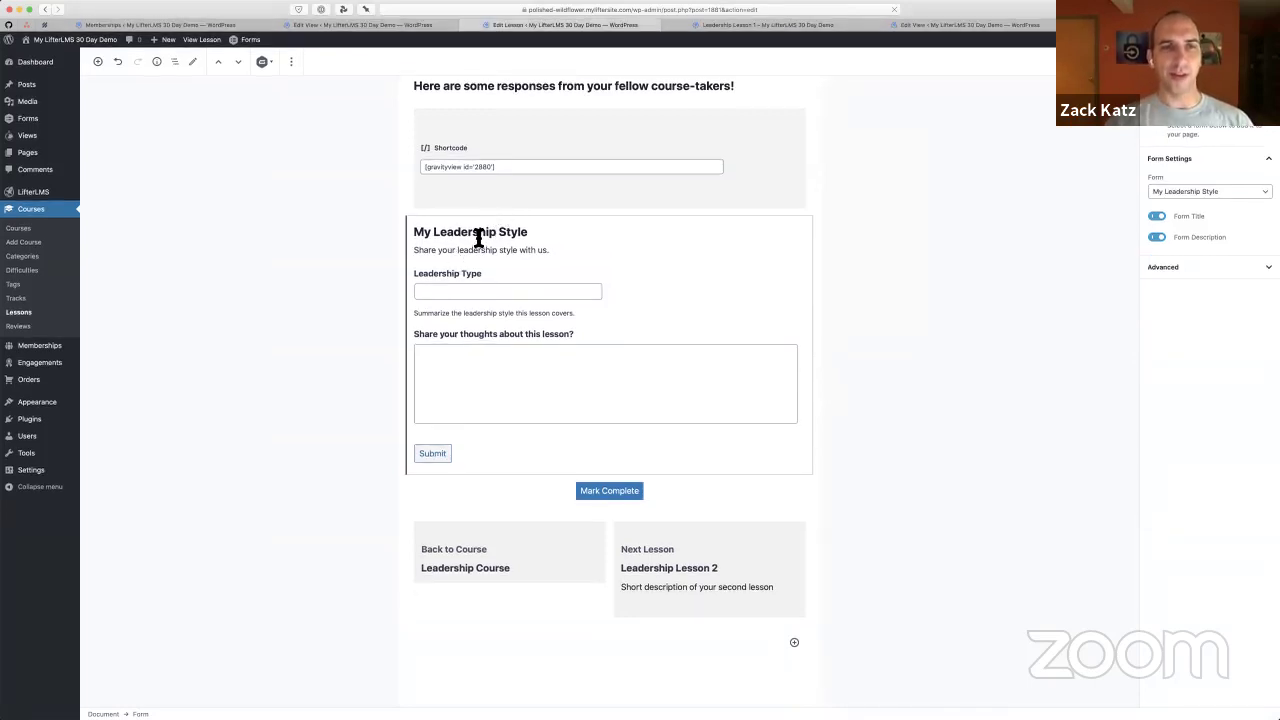
Select the [gravityview id='2880'] shortcode, then return to the front-end lesson page
scroll(466, 262, up, 4)
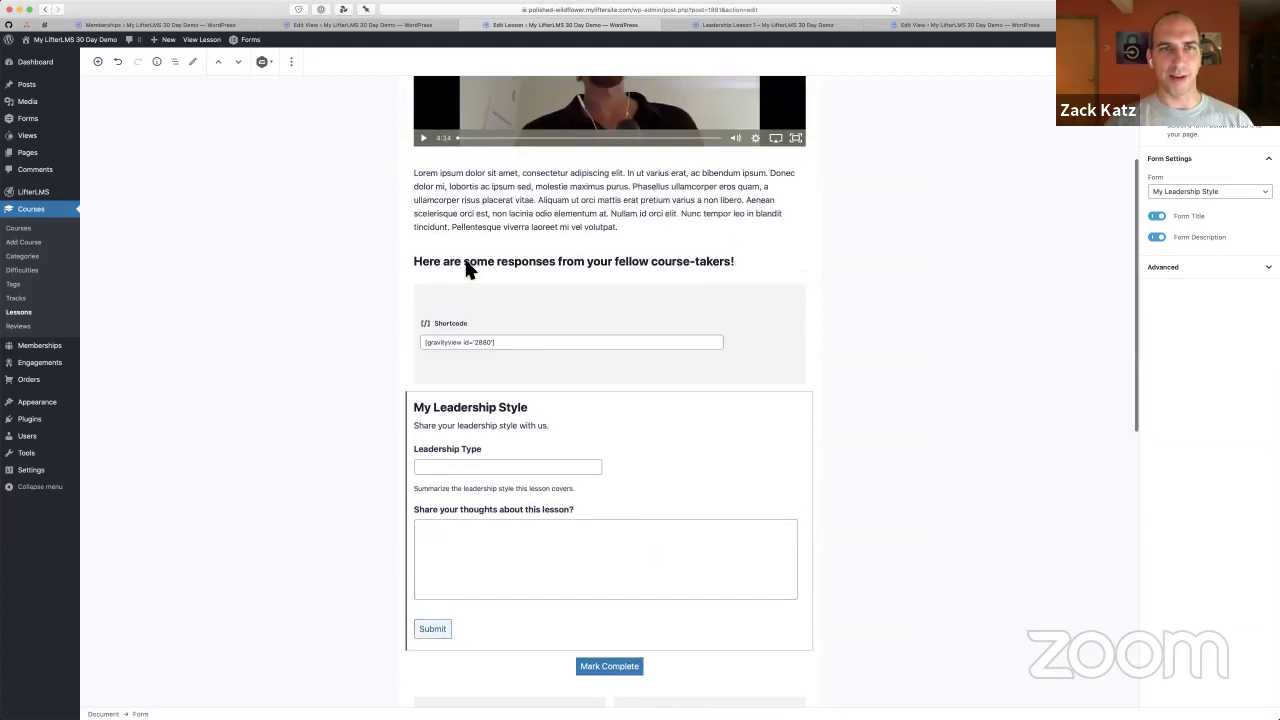
scroll(466, 268, up, 4)
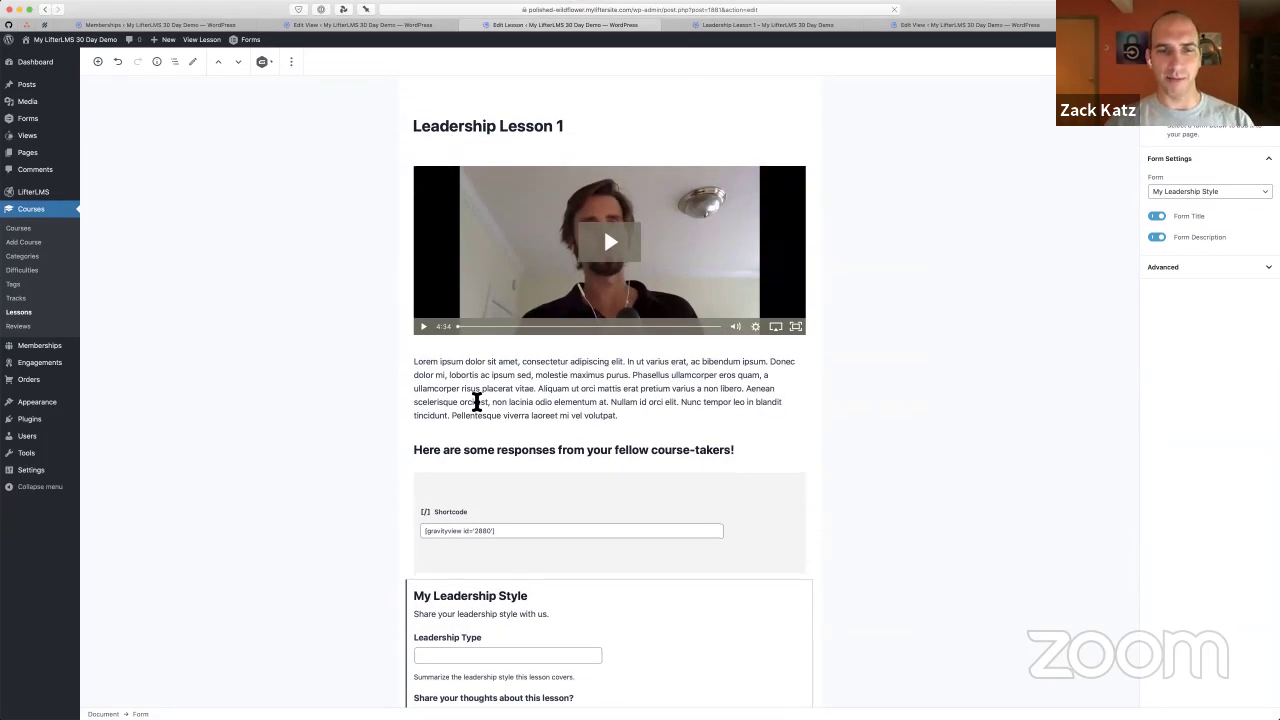
scroll(517, 373, down, 4)
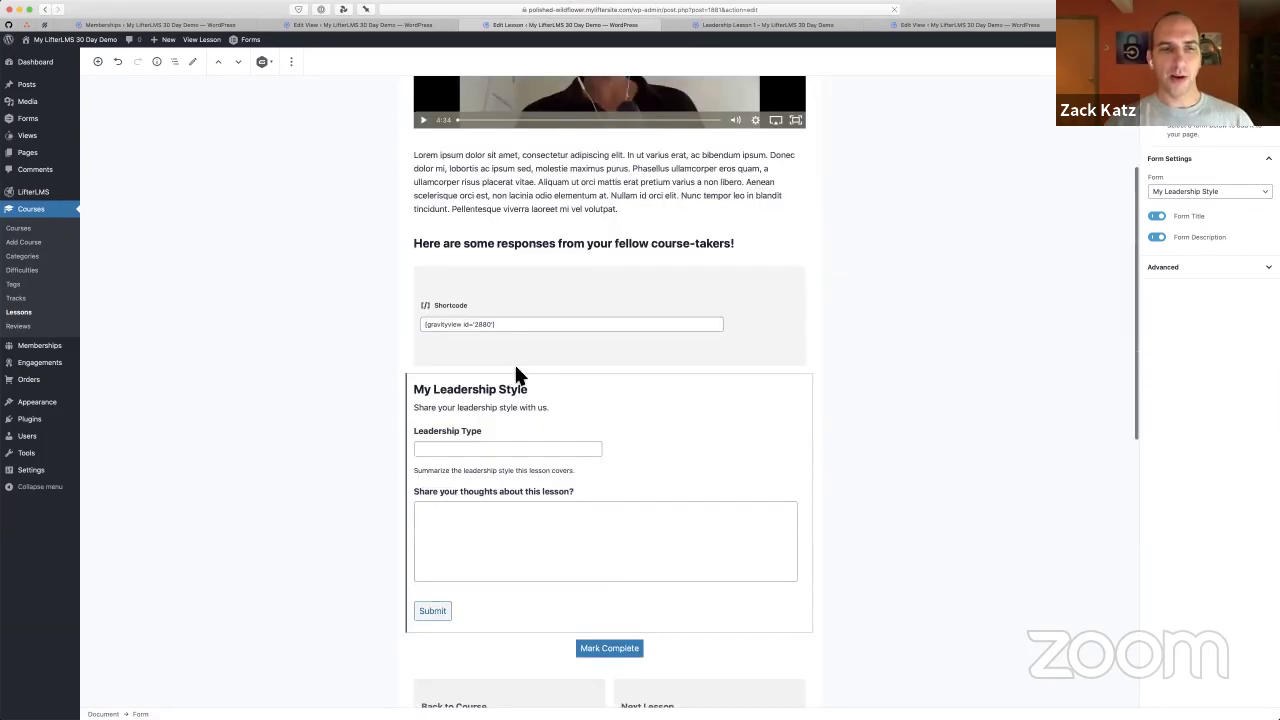
scroll(505, 360, down, 1)
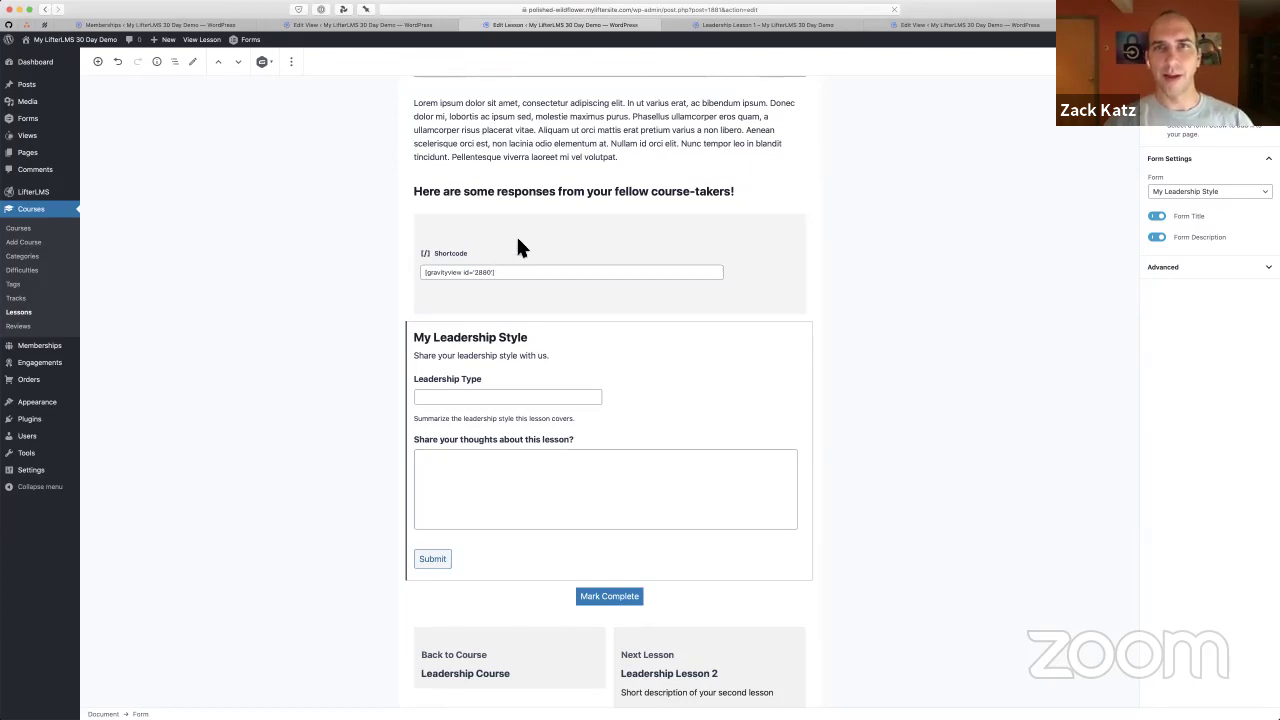
triple_click(494, 272)
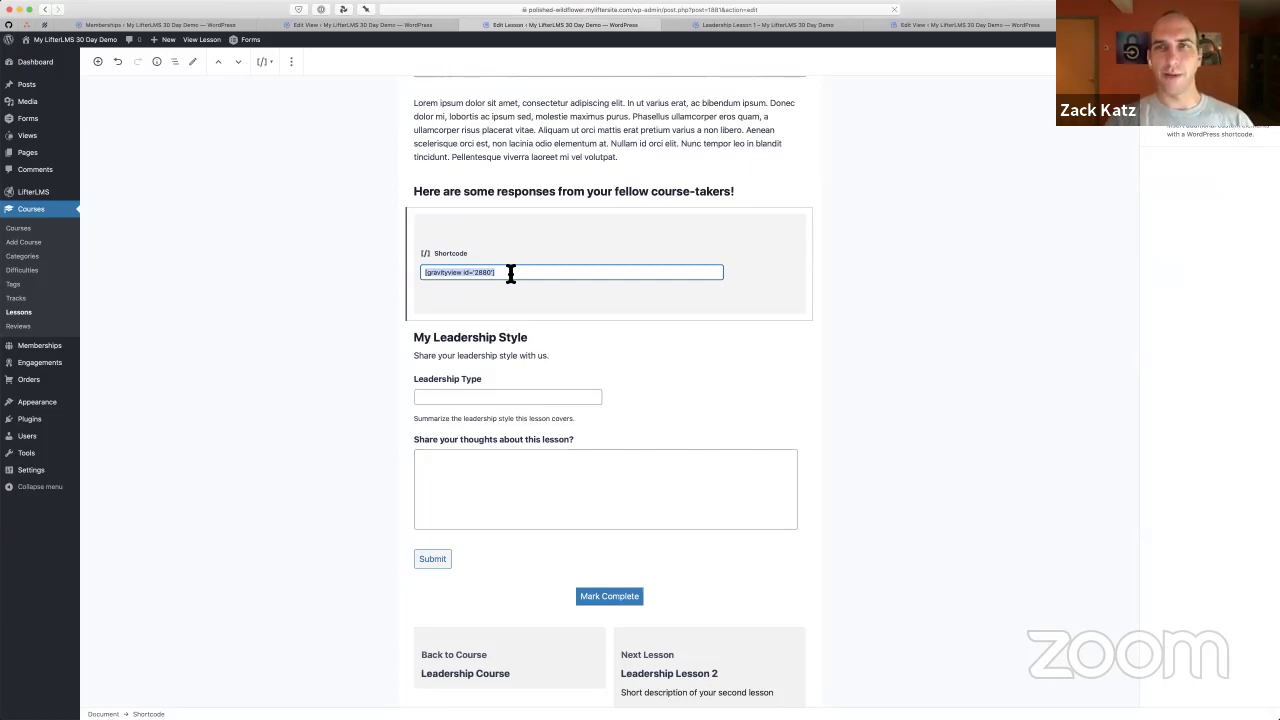
key(ctrl+Tab)
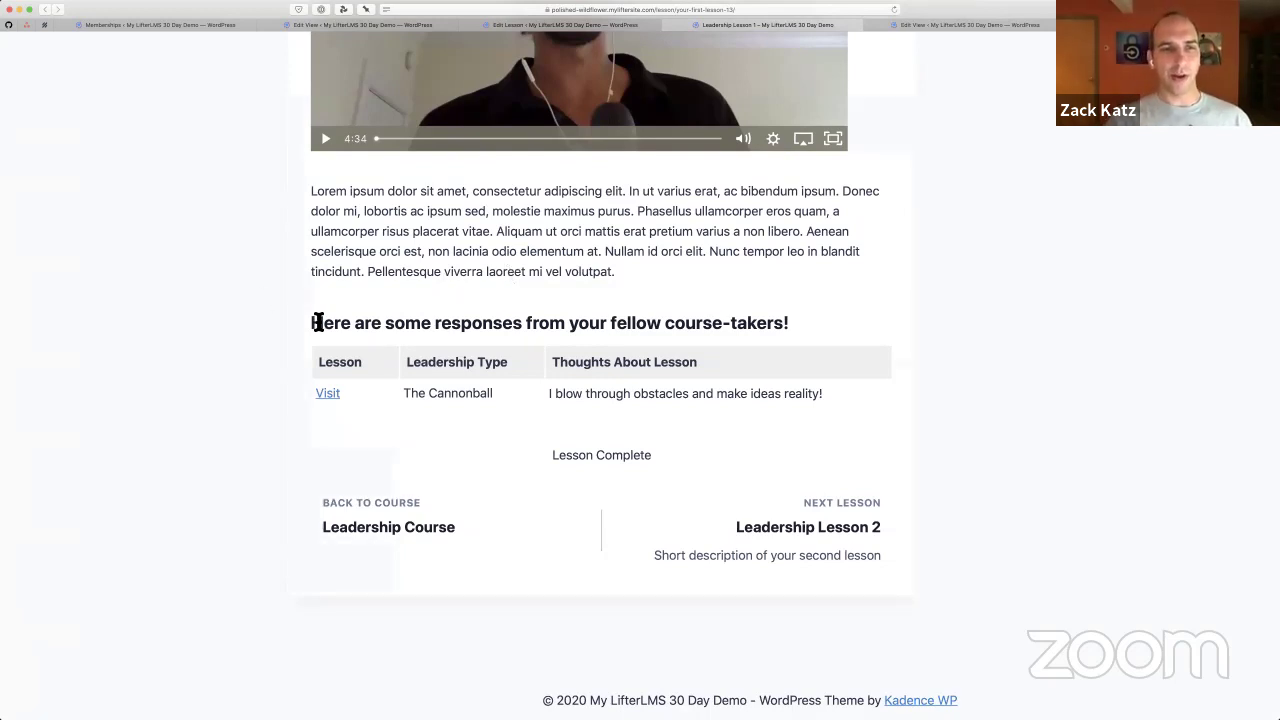
Highlight the responses heading and The Cannonball text in the responses table
drag(316, 322, 829, 406)
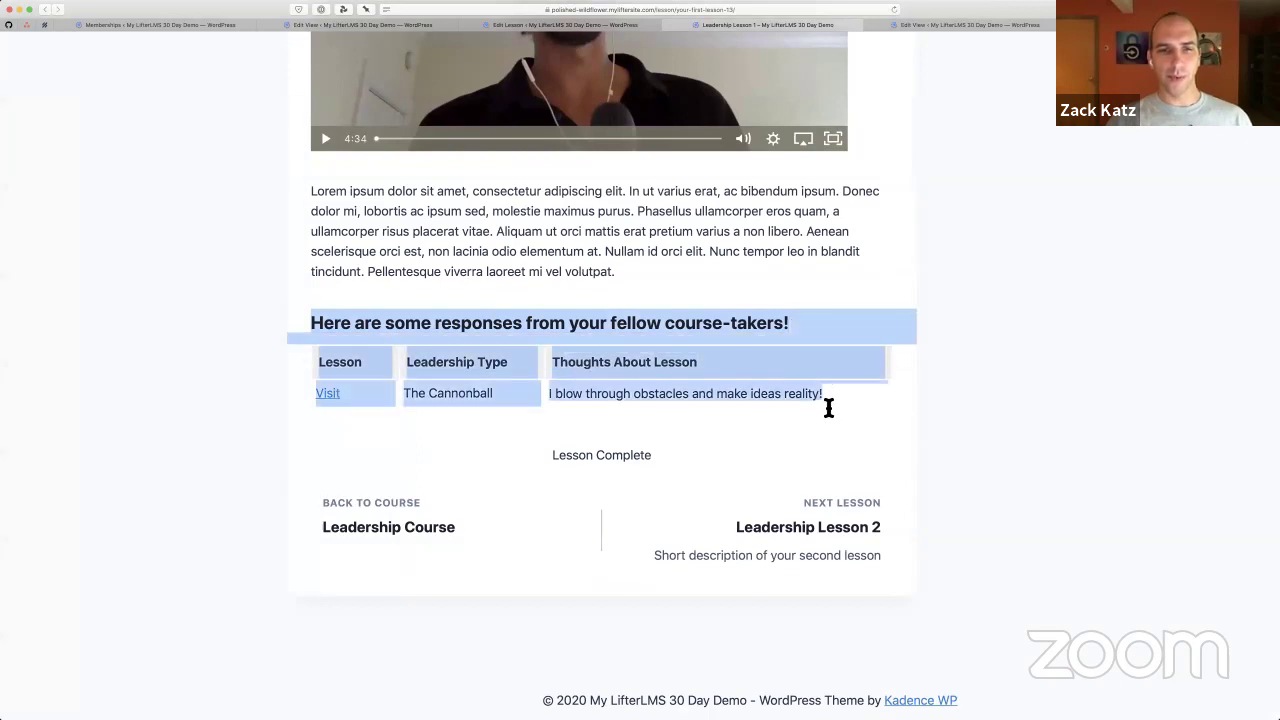
click(829, 408)
drag(410, 397, 488, 397)
scroll(543, 360, down, 1)
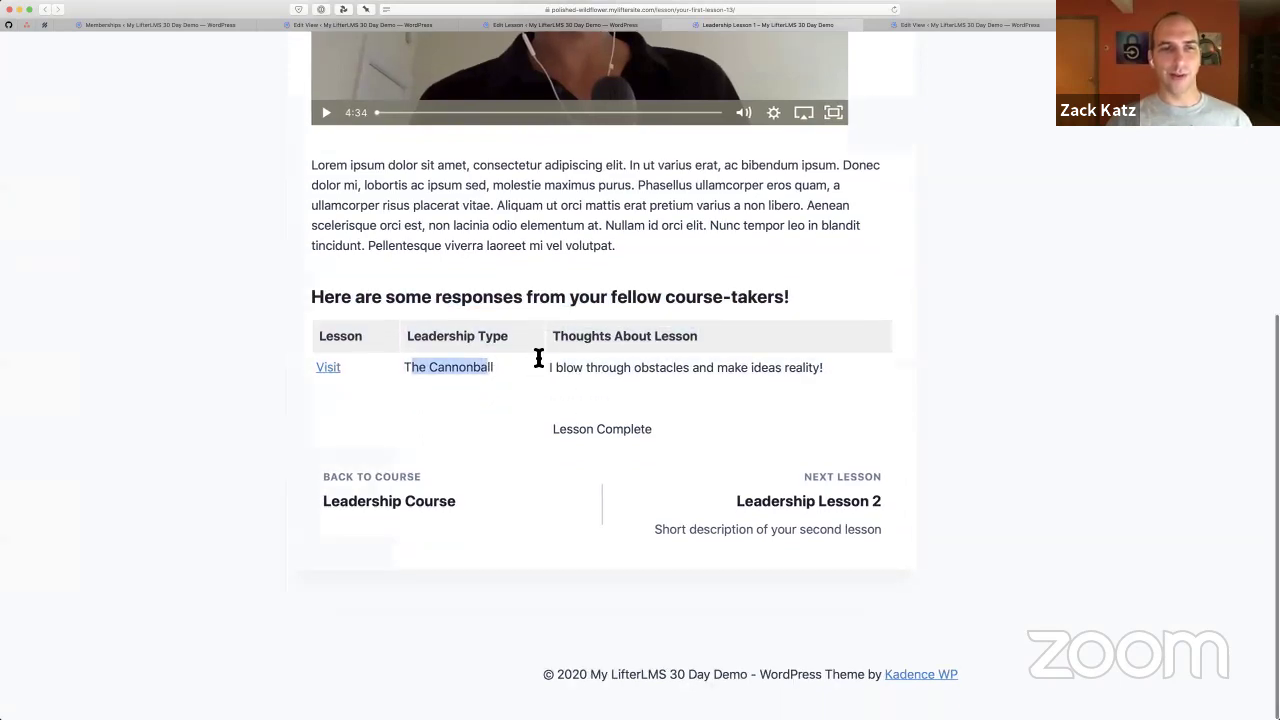
click(477, 371)
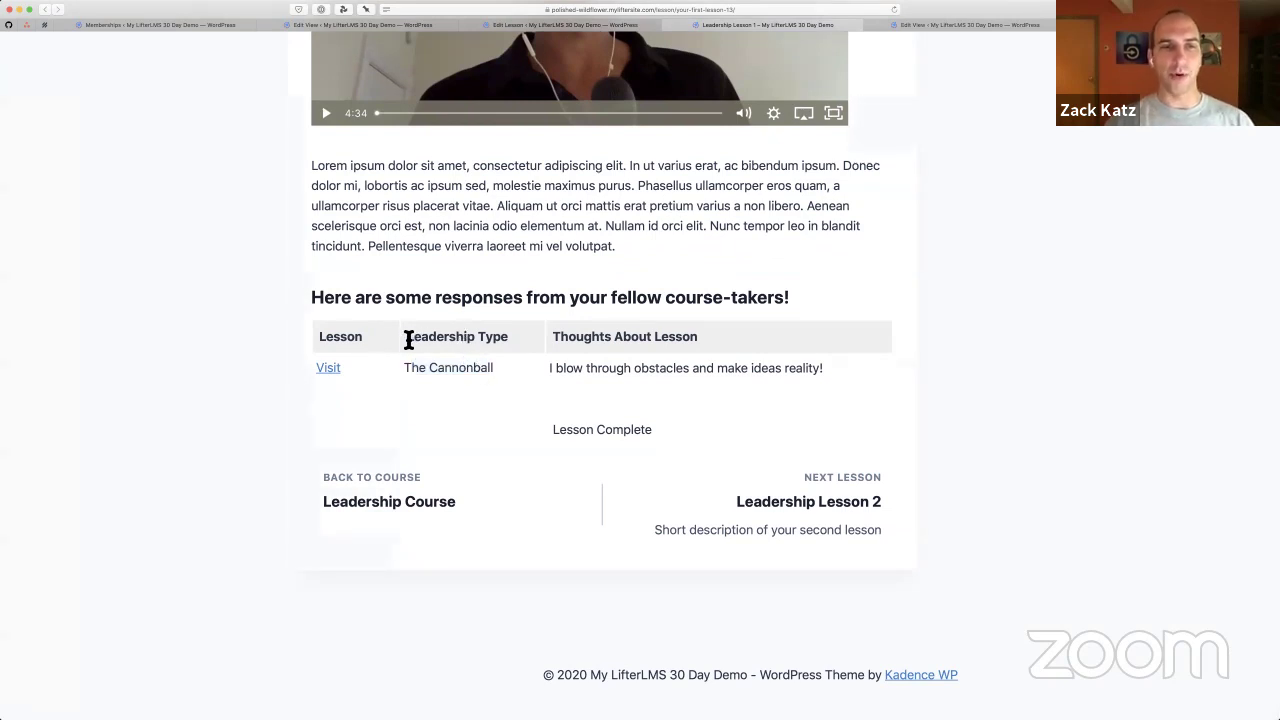
Select the Leadership Type header and The Cannonball cell, then go to the Leadership Styles (All Entries) View editor
drag(411, 340, 716, 342)
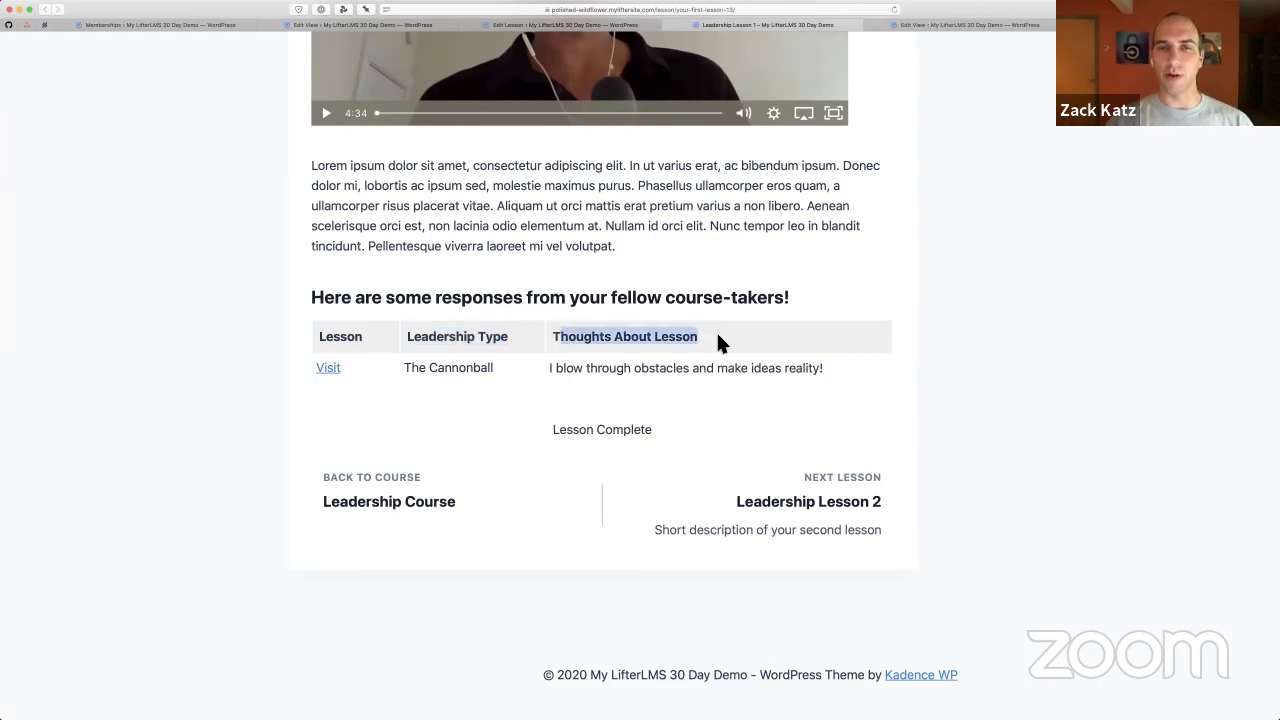
triple_click(449, 369)
click(626, 410)
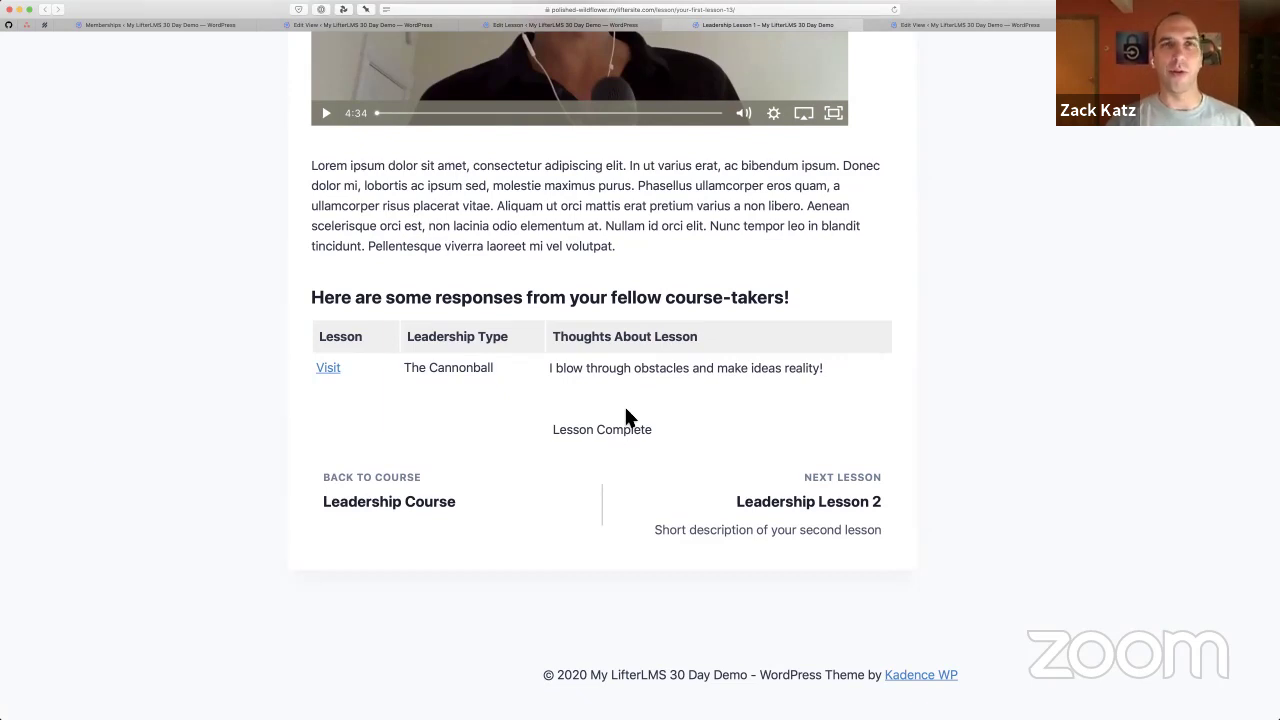
key(ctrl+shift+Tab)
key(ctrl+shift+Tab)
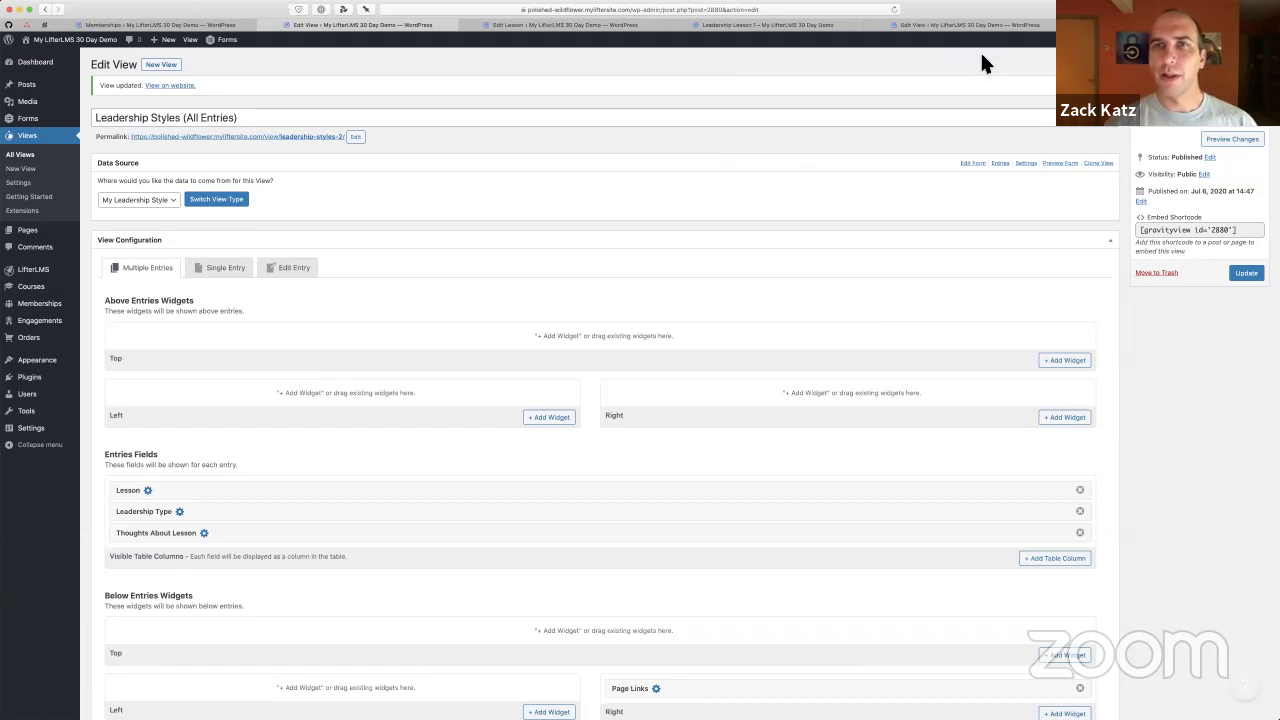
Open the My Leadership Style form's three entries from the Data Source box, then preview the form
click(1000, 162)
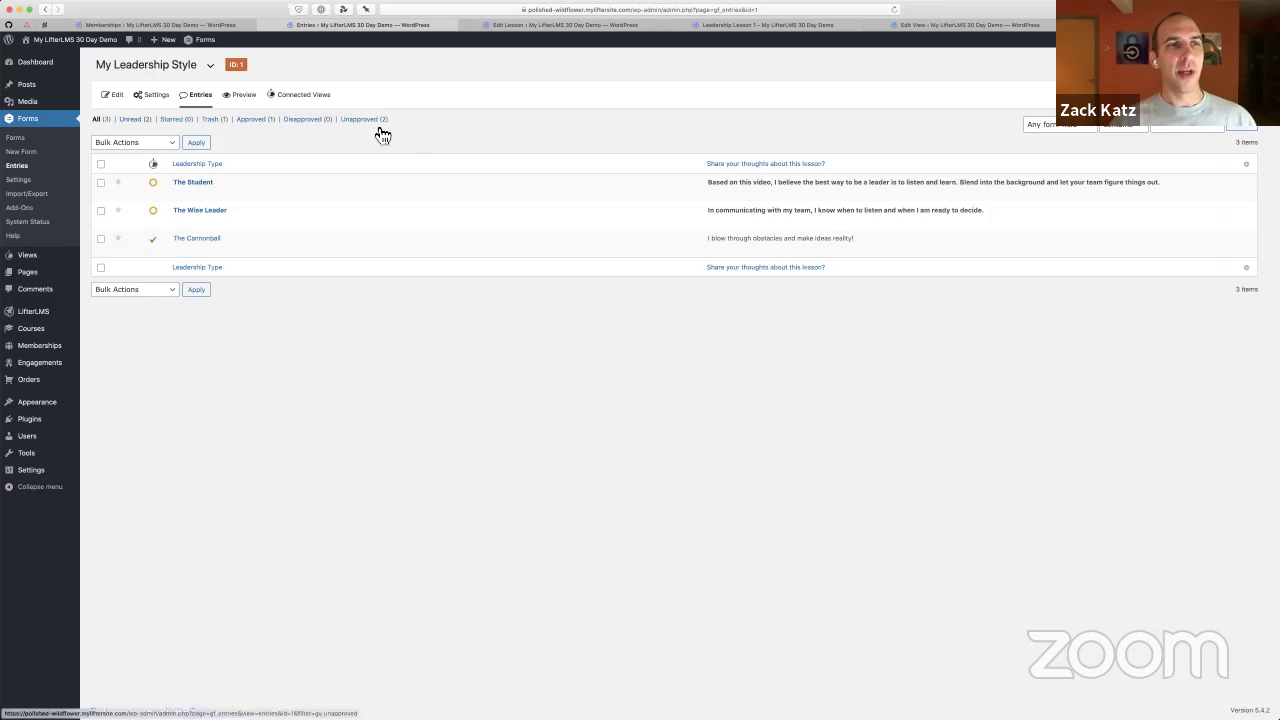
click(236, 97)
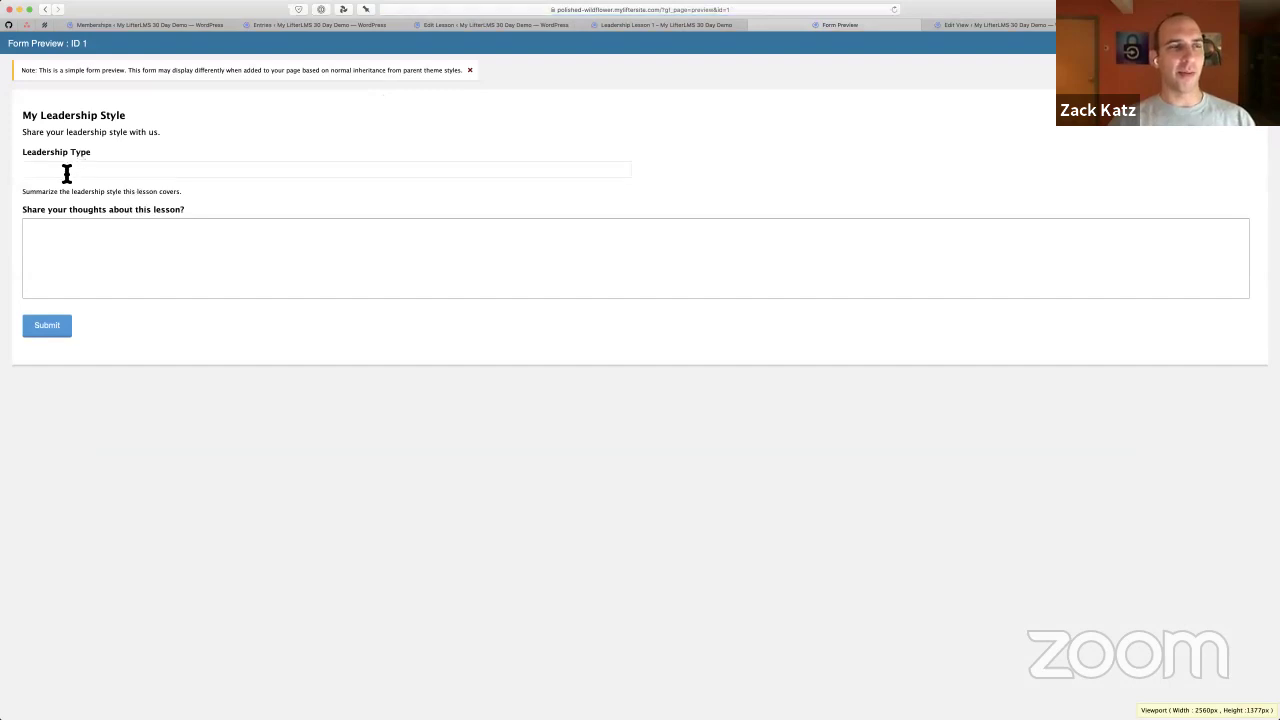
click(80, 168)
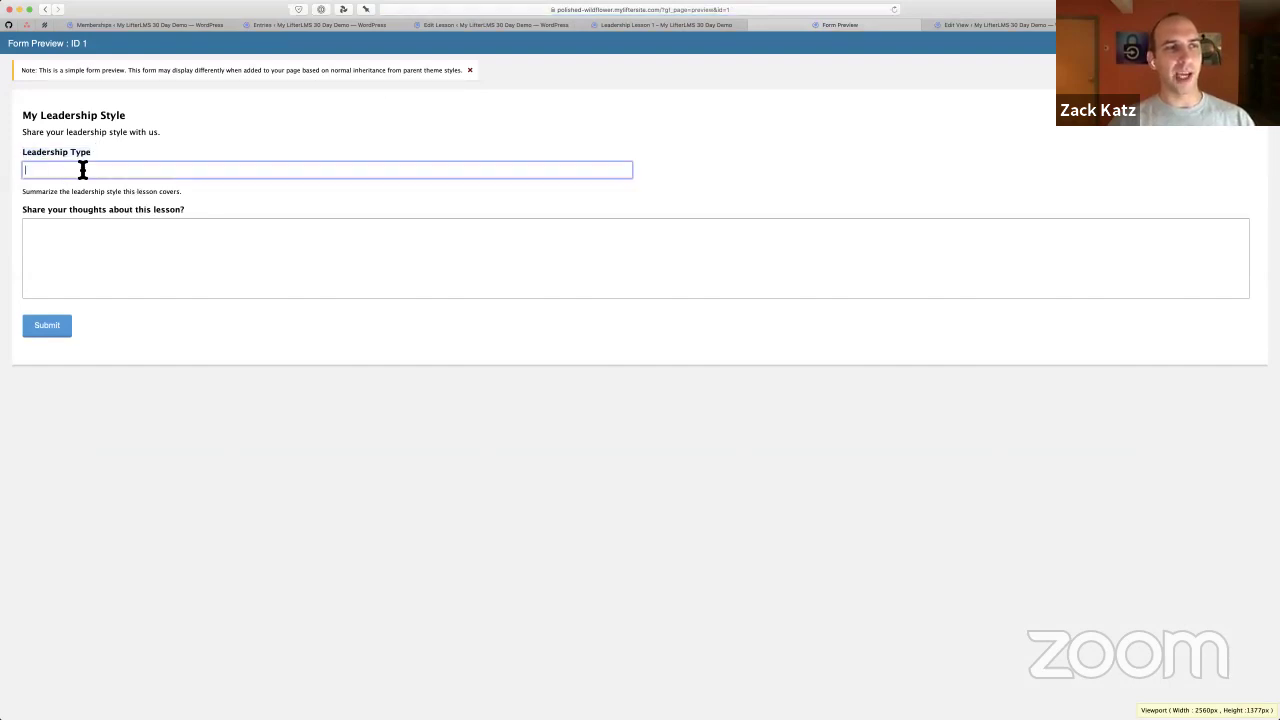
click(115, 260)
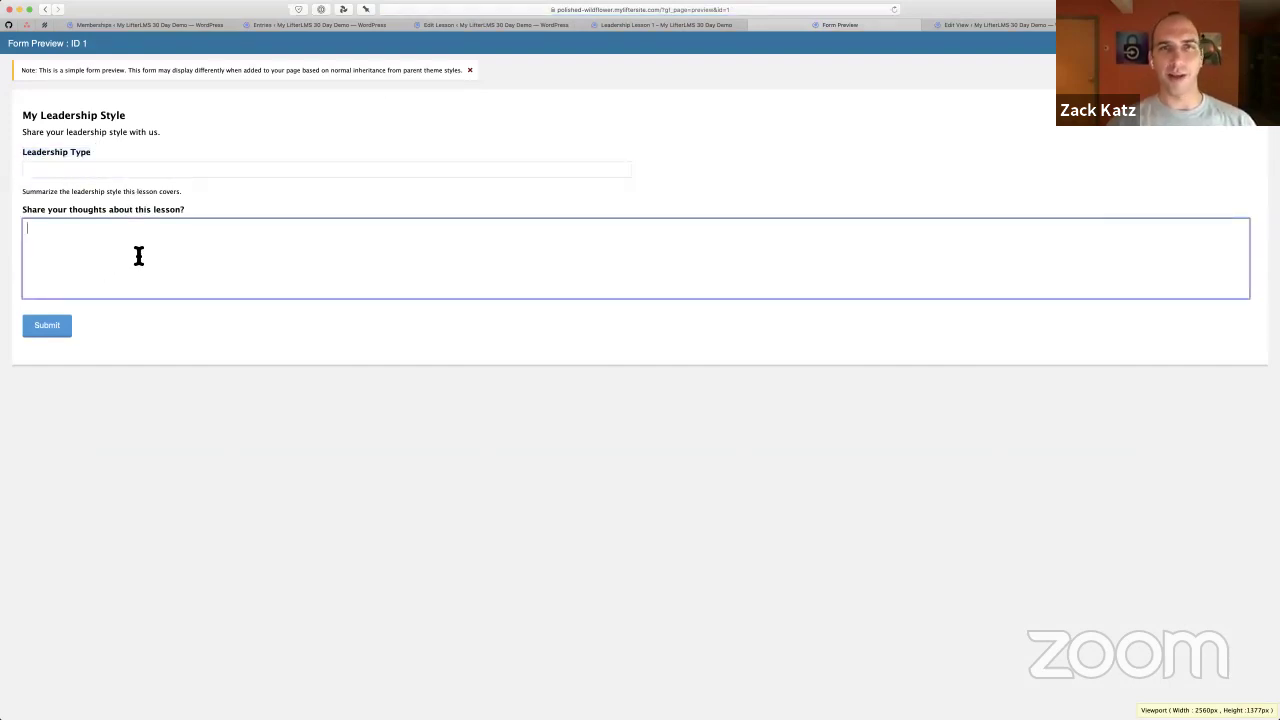
click(438, 27)
Approve The Student's entry in the My Leadership Style entries list, leaving The Wise Leader unapproved
click(368, 24)
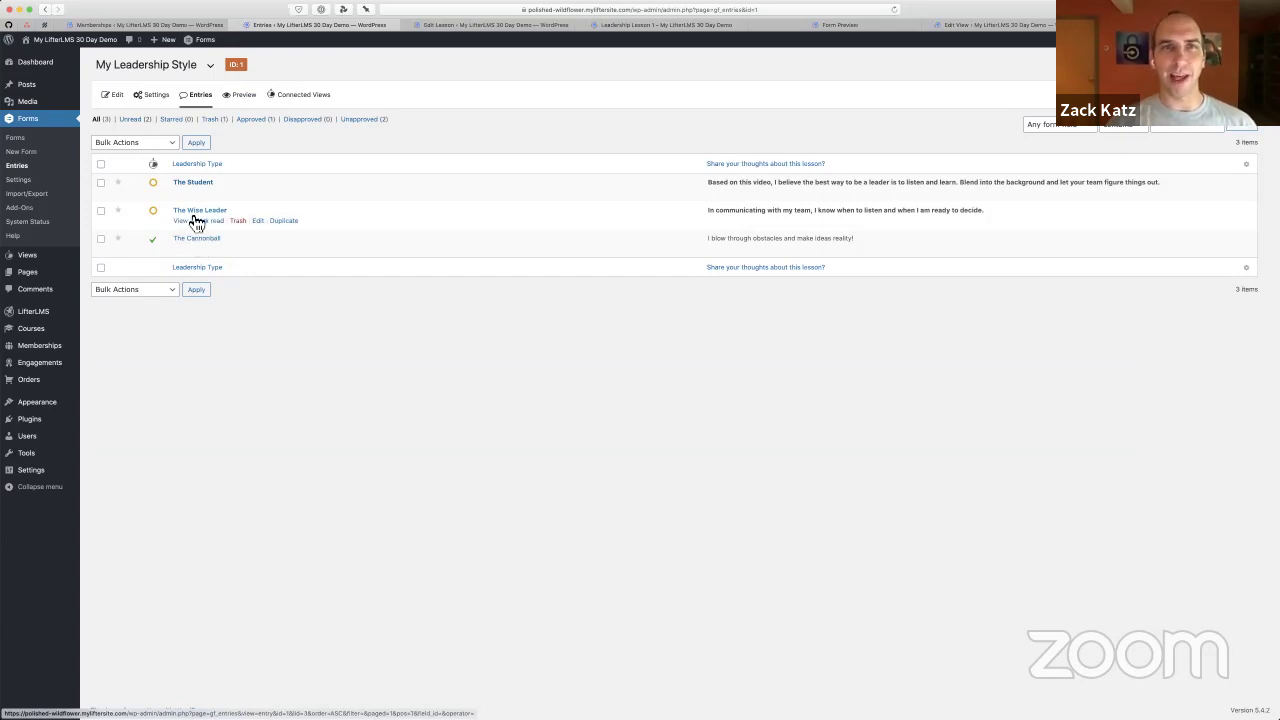
mouse_move(157, 185)
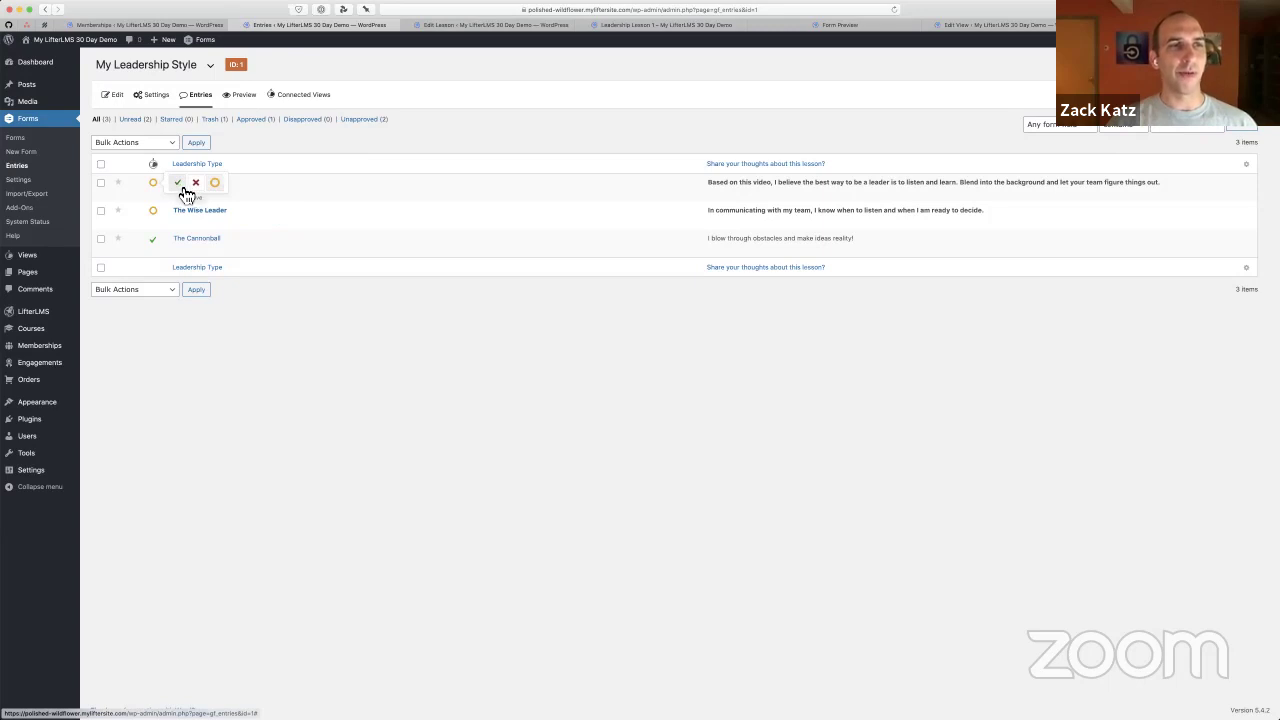
click(184, 189)
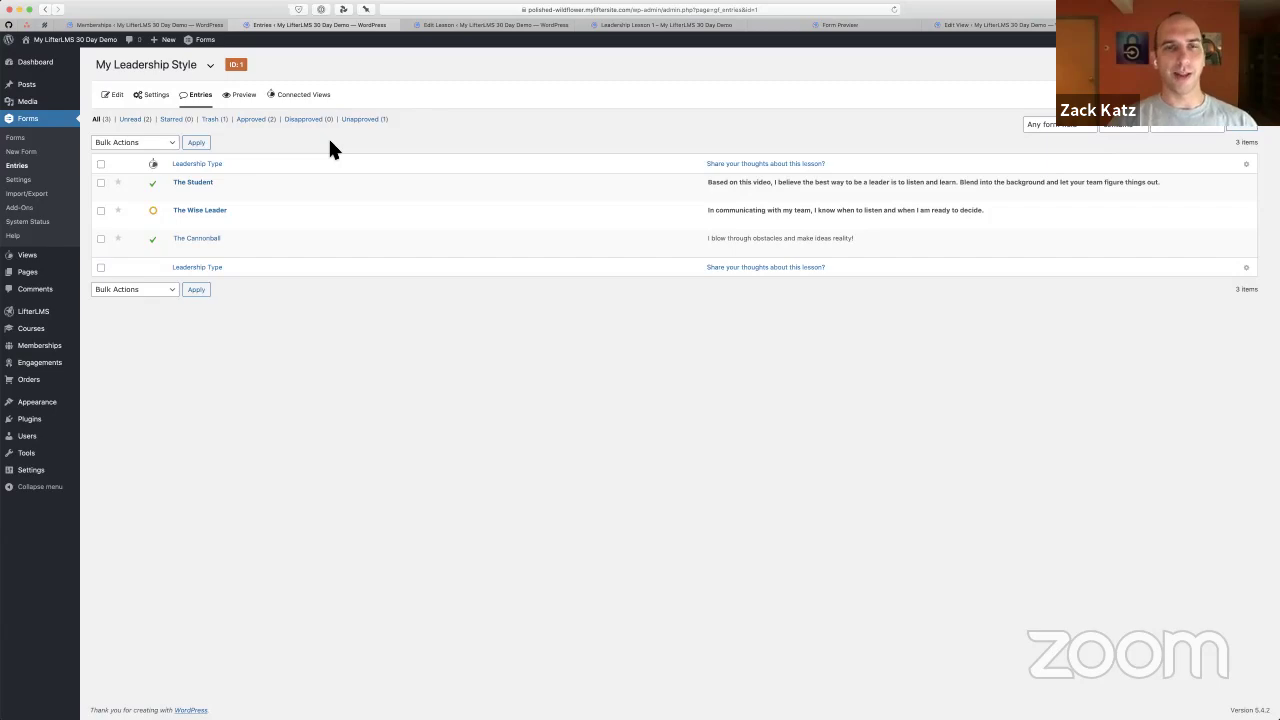
key(ctrl+Tab)
key(ctrl+Tab)
Reload Leadership Lesson 1 and scroll its responses table to find The Student's new response
key(super+r)
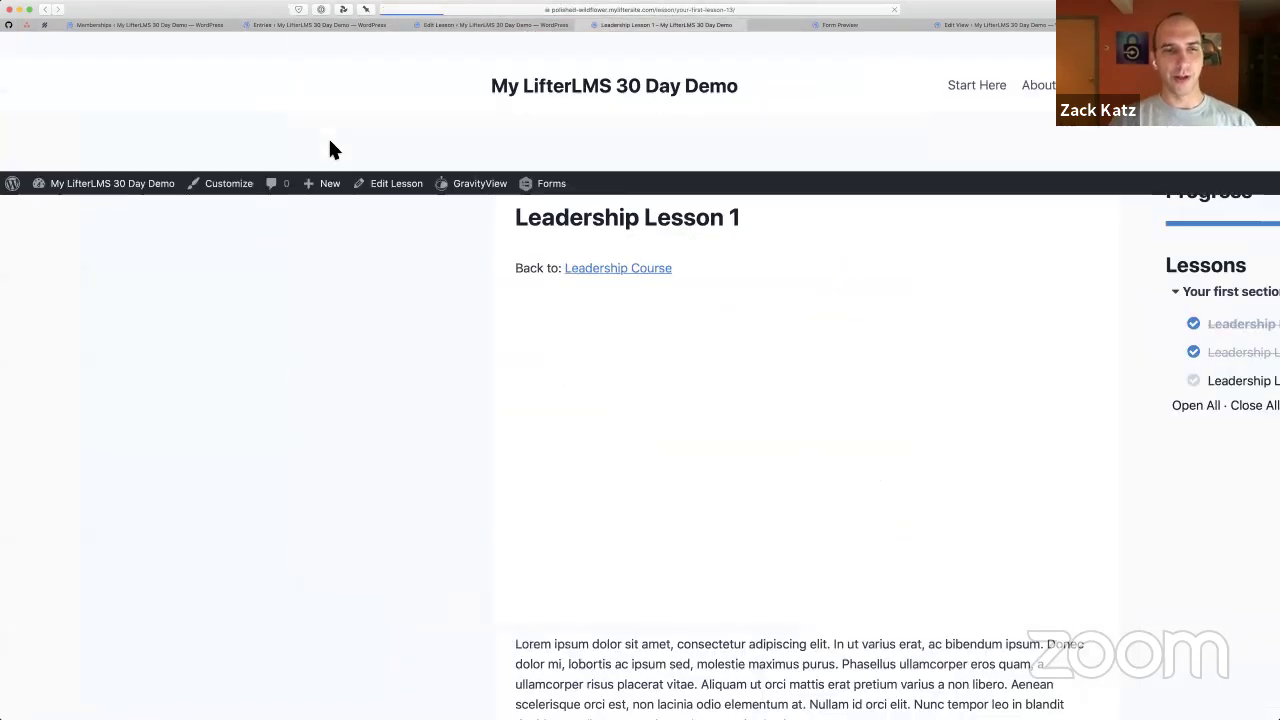
triple_click(416, 394)
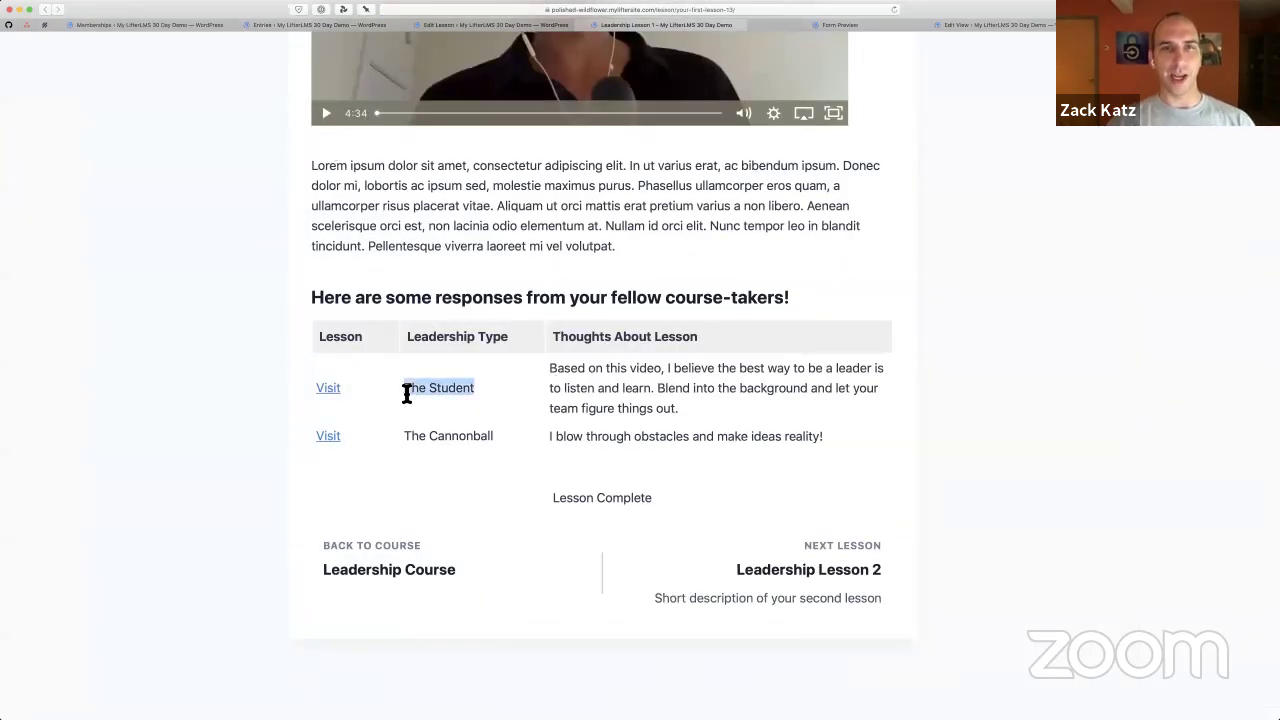
click(407, 395)
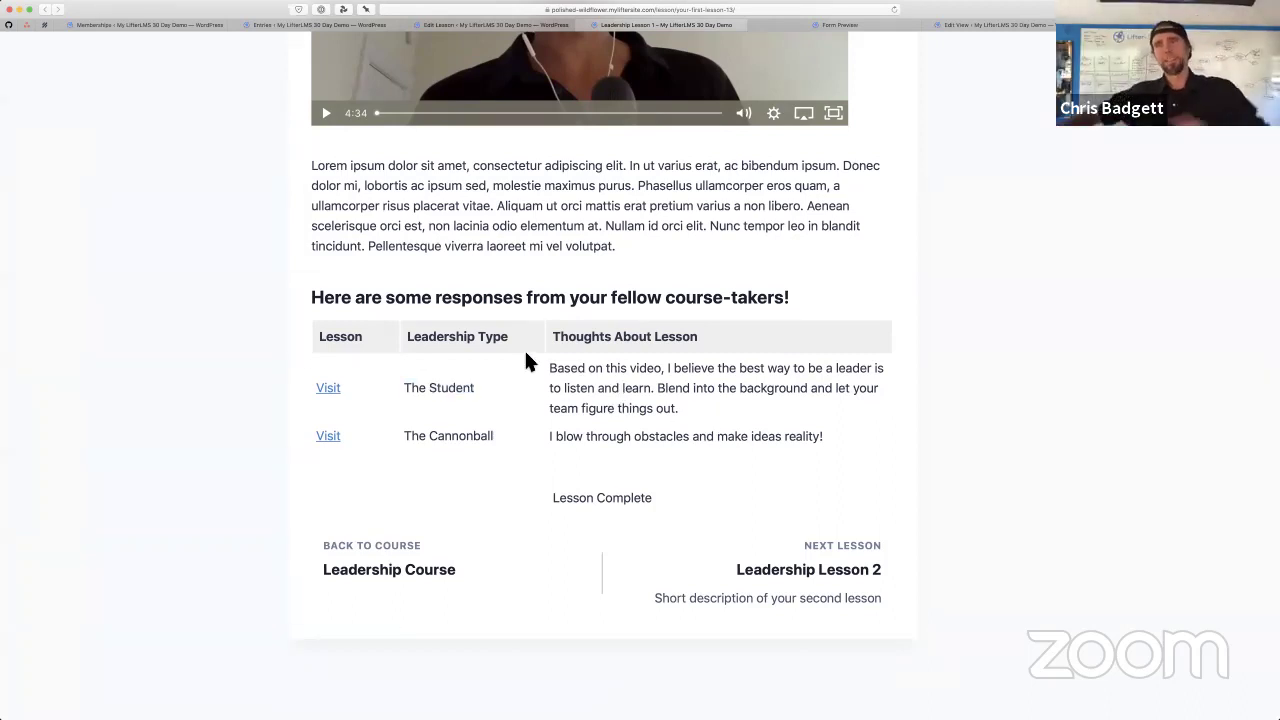
scroll(526, 353, up, 1)
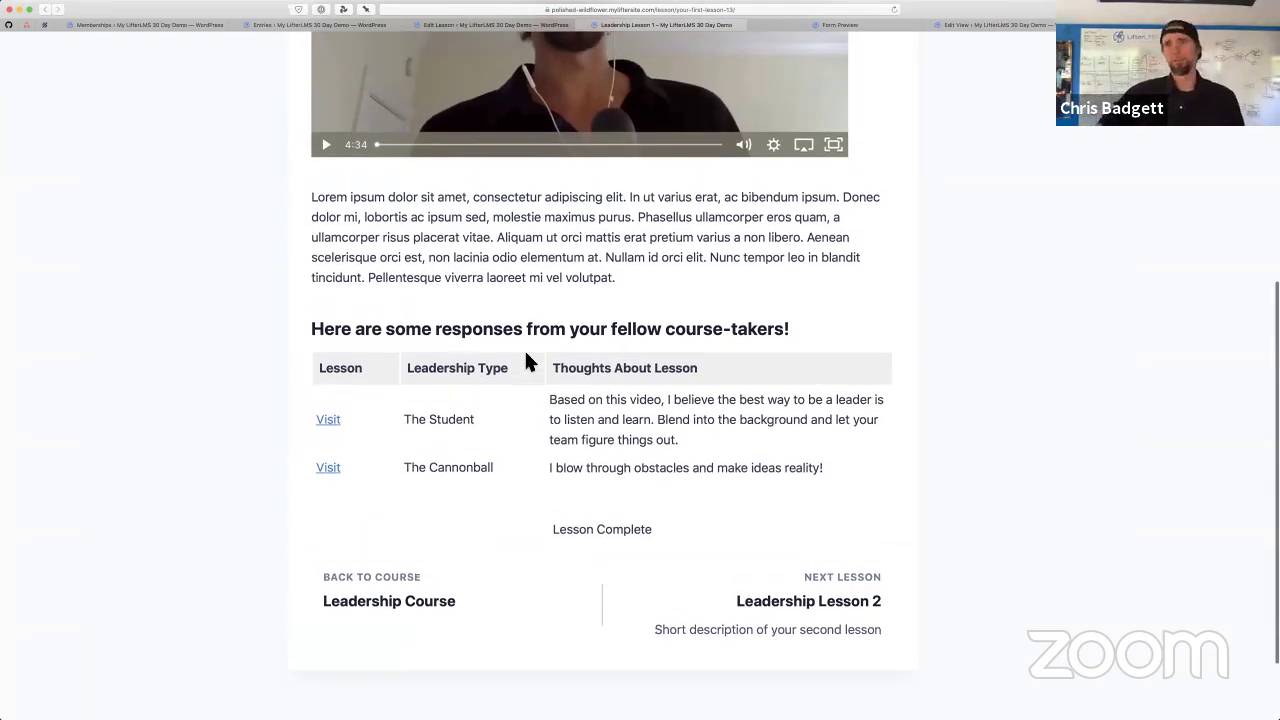
scroll(529, 362, down, 1)
scroll(526, 358, down, 1)
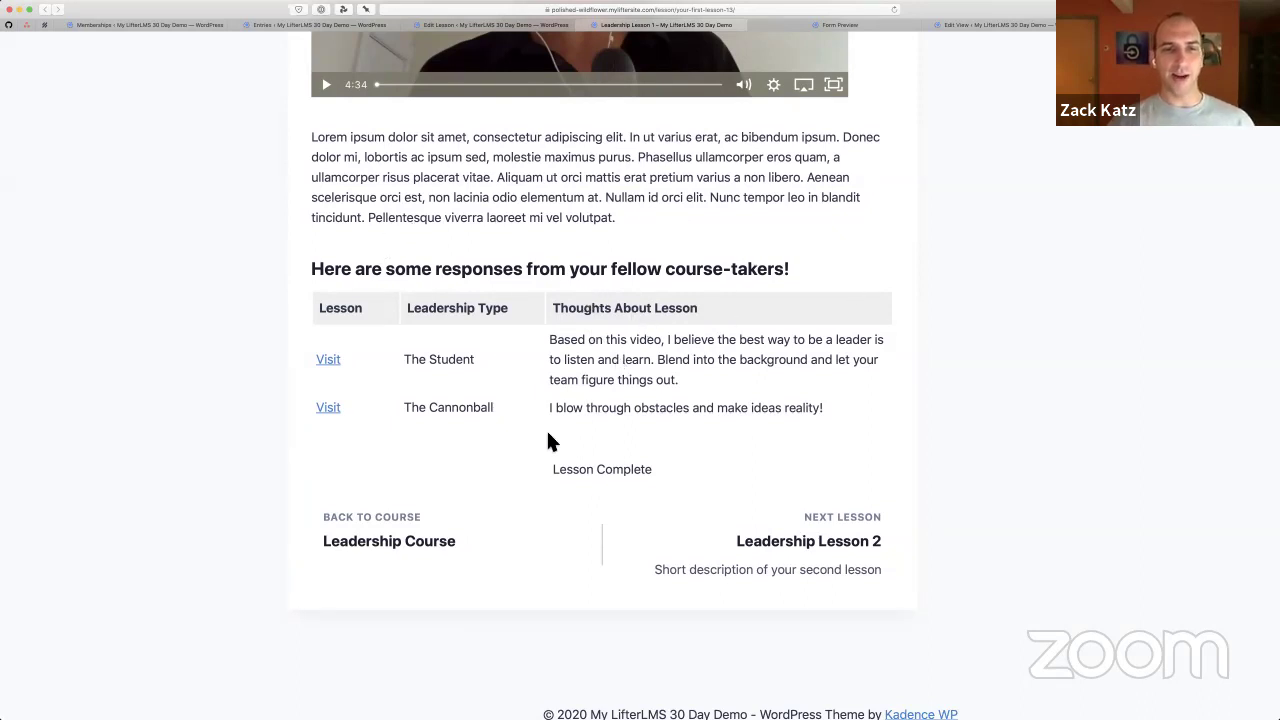
scroll(548, 420, down, 1)
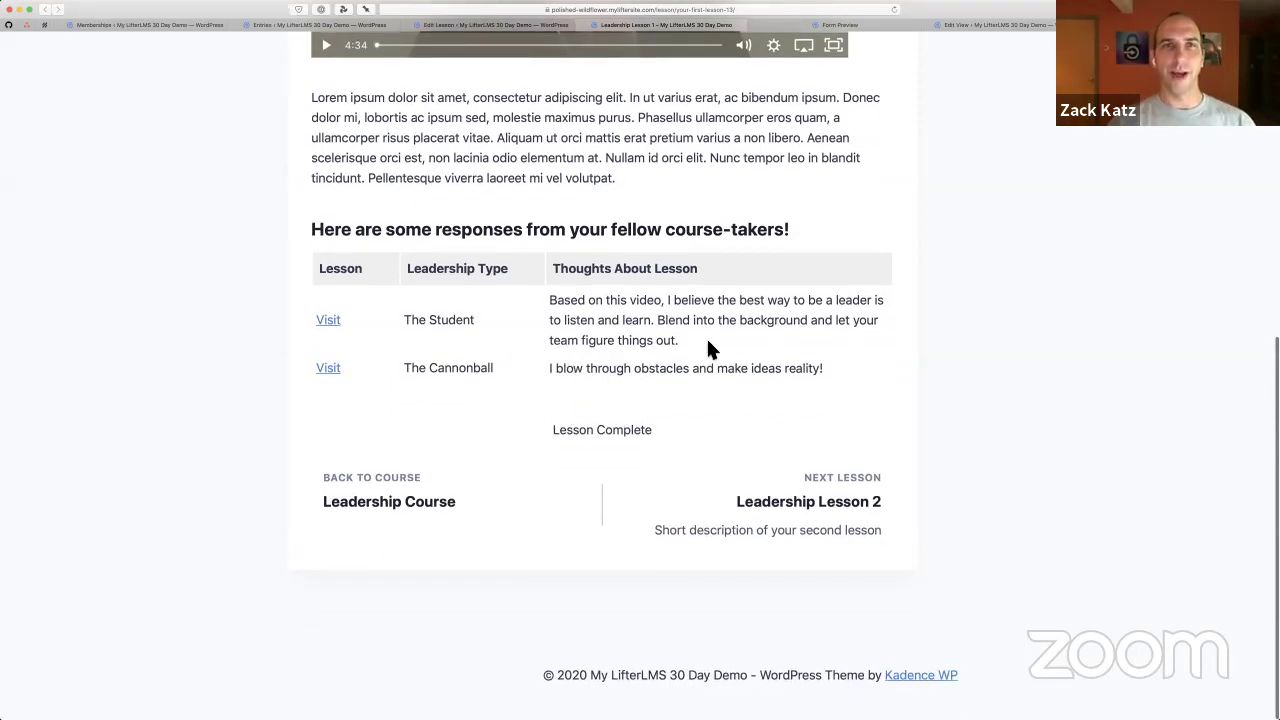
scroll(806, 311, up, 1)
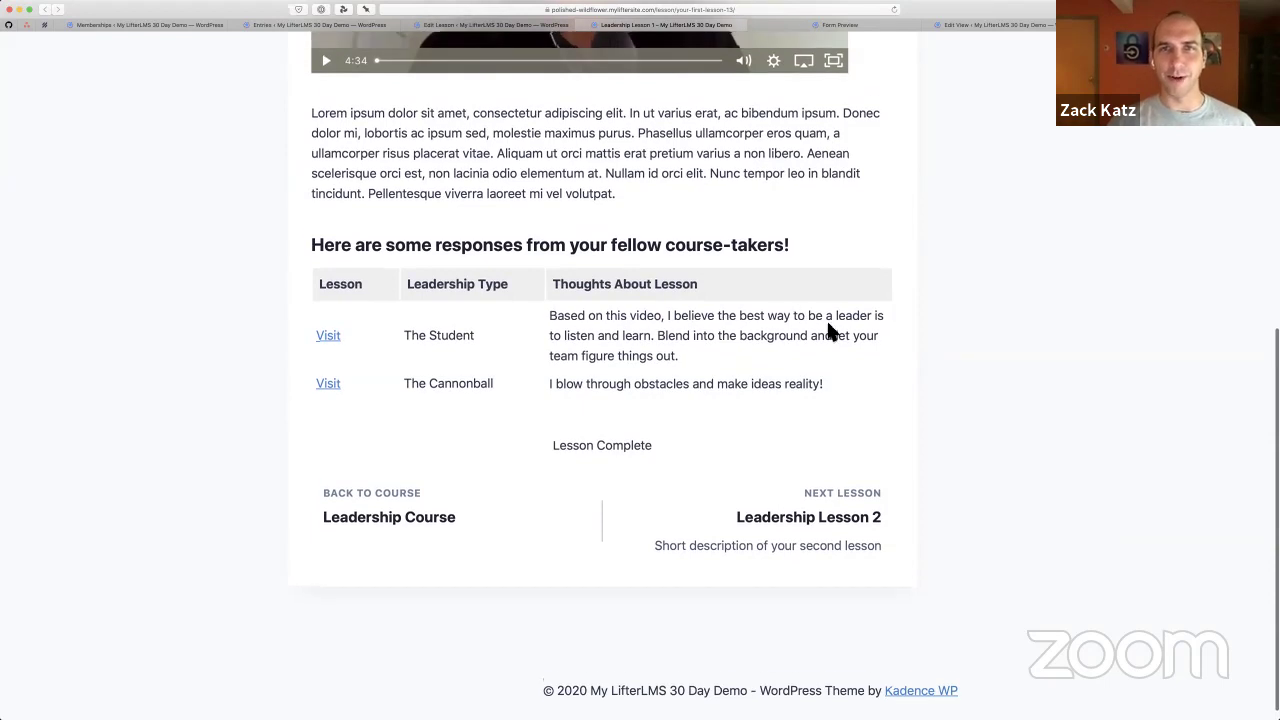
scroll(826, 332, up, 2)
scroll(826, 332, up, 10)
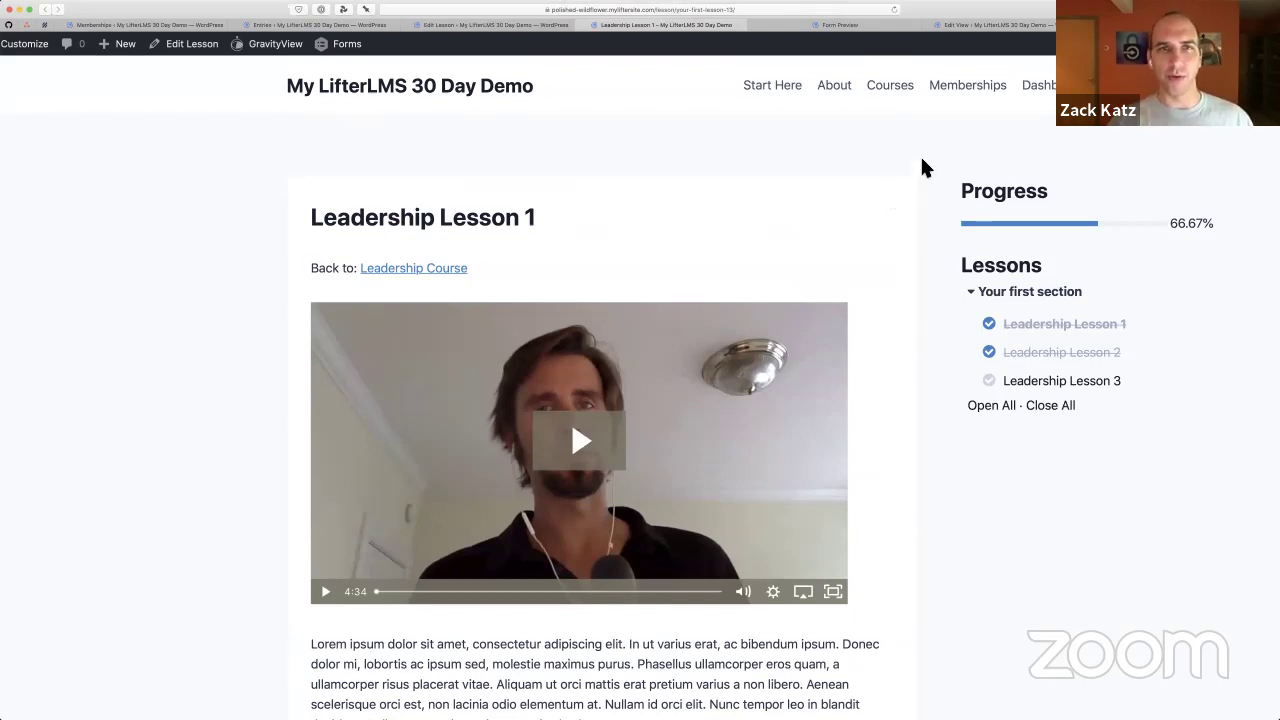
Open My Form Entries from the student dashboard, then follow the first entry to its lesson page
click(1038, 85)
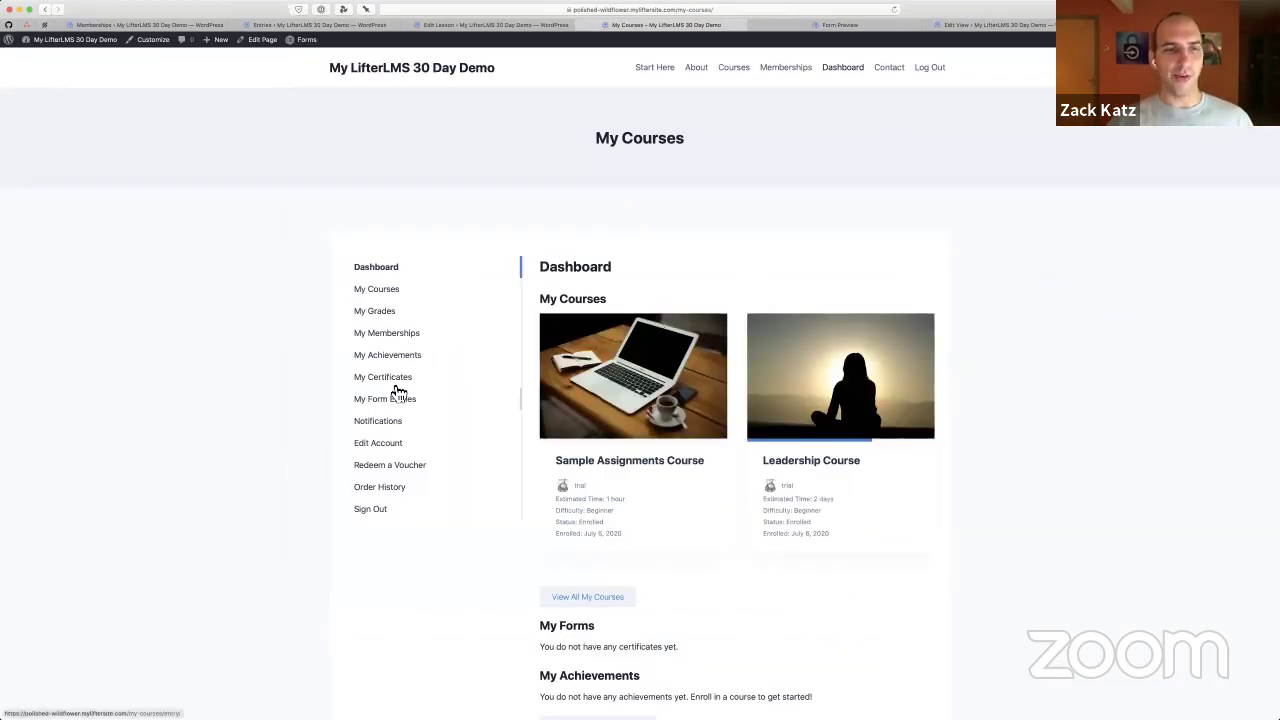
scroll(398, 390, up, 5)
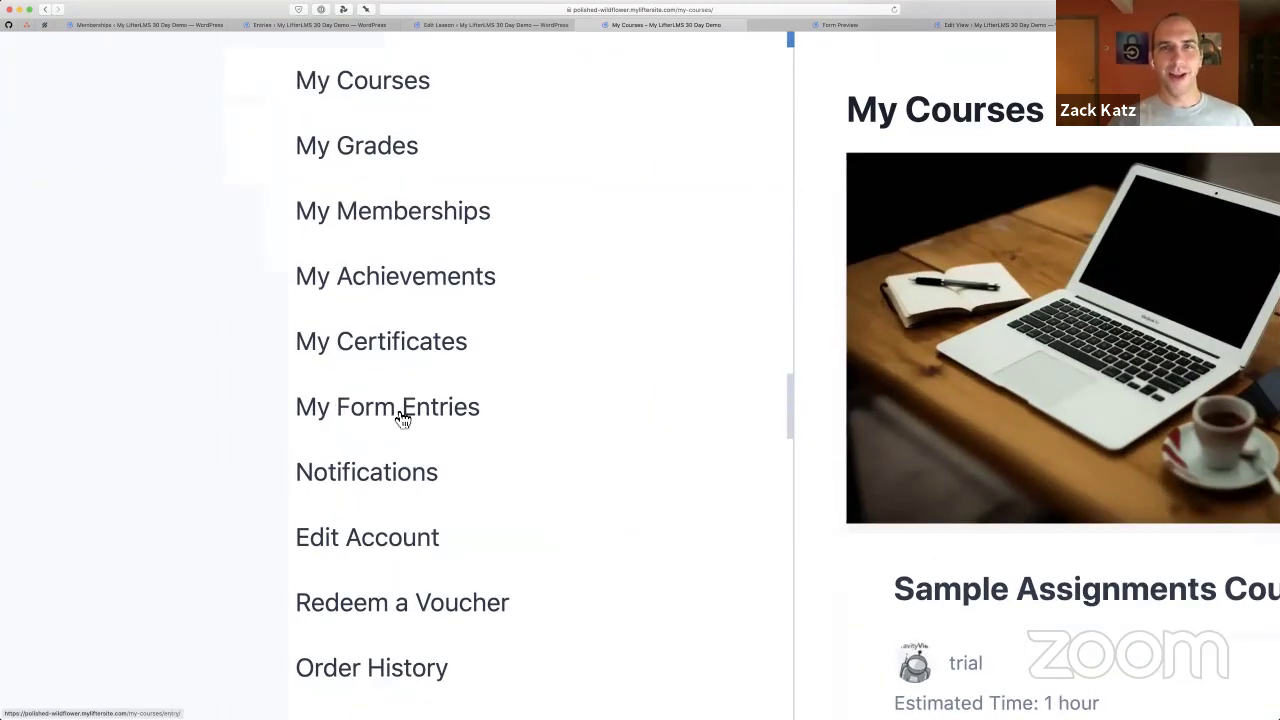
click(406, 416)
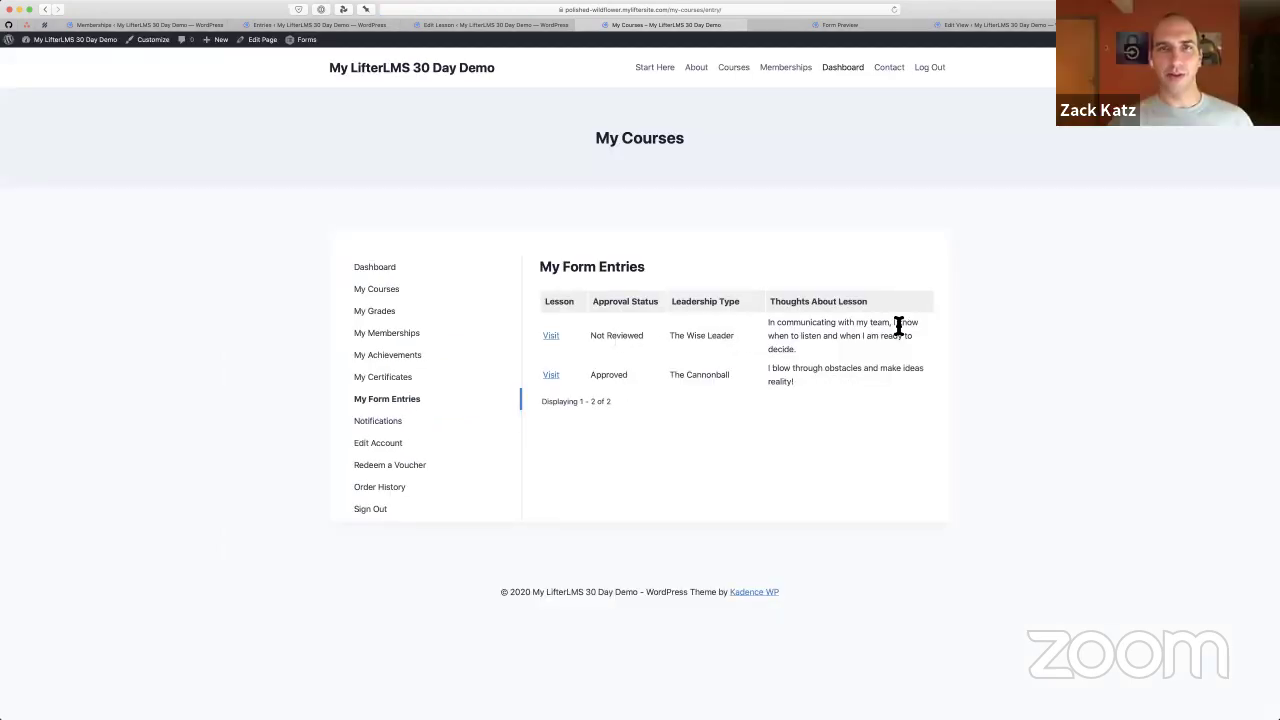
scroll(898, 325, up, 5)
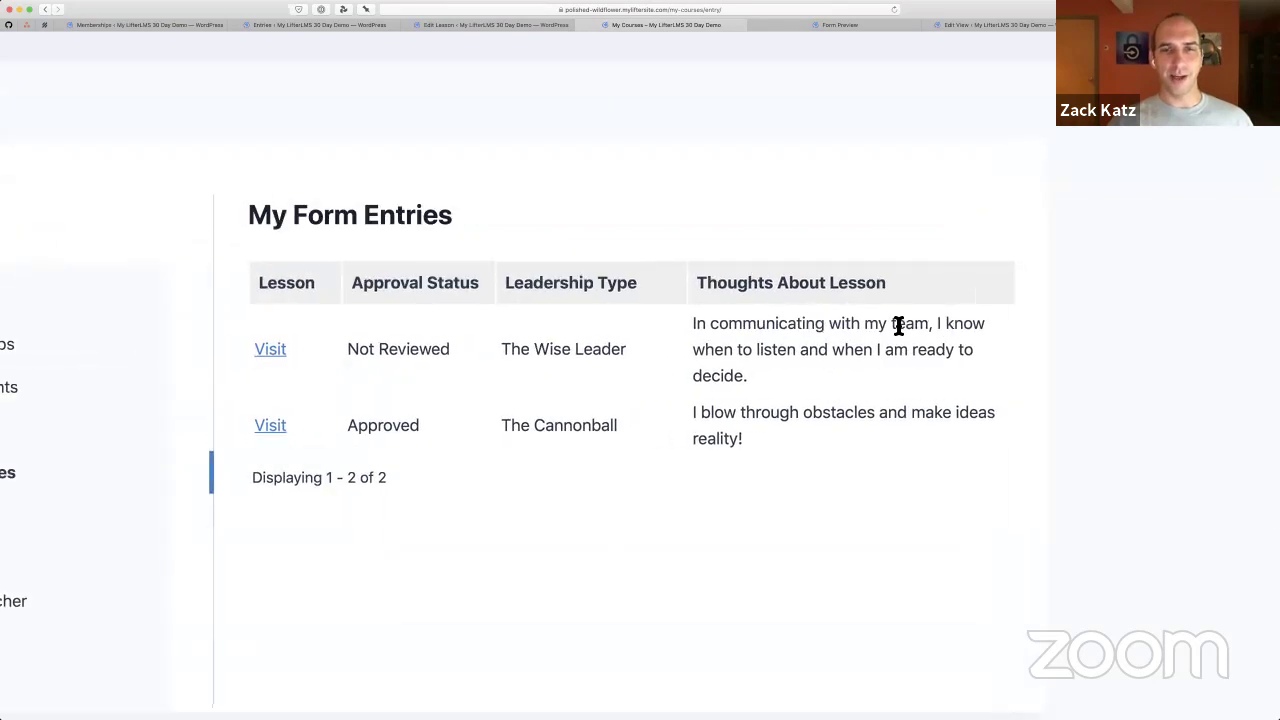
scroll(930, 522, down, 1)
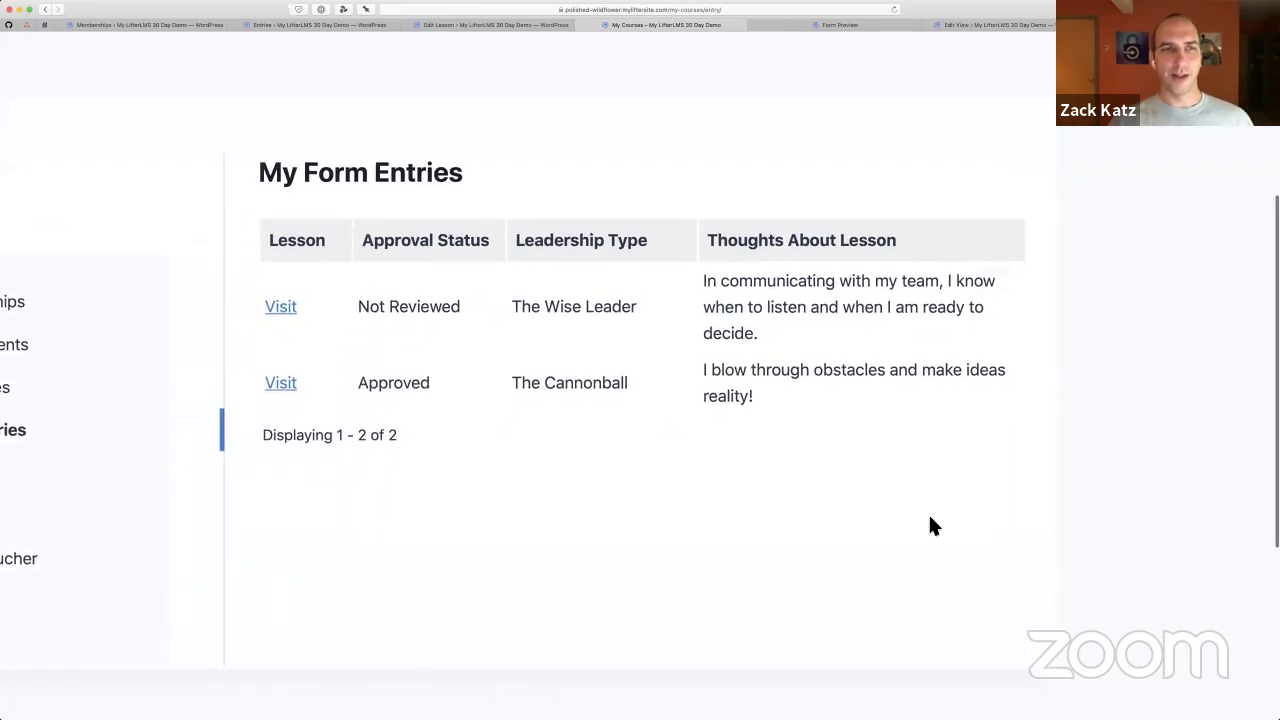
click(285, 314)
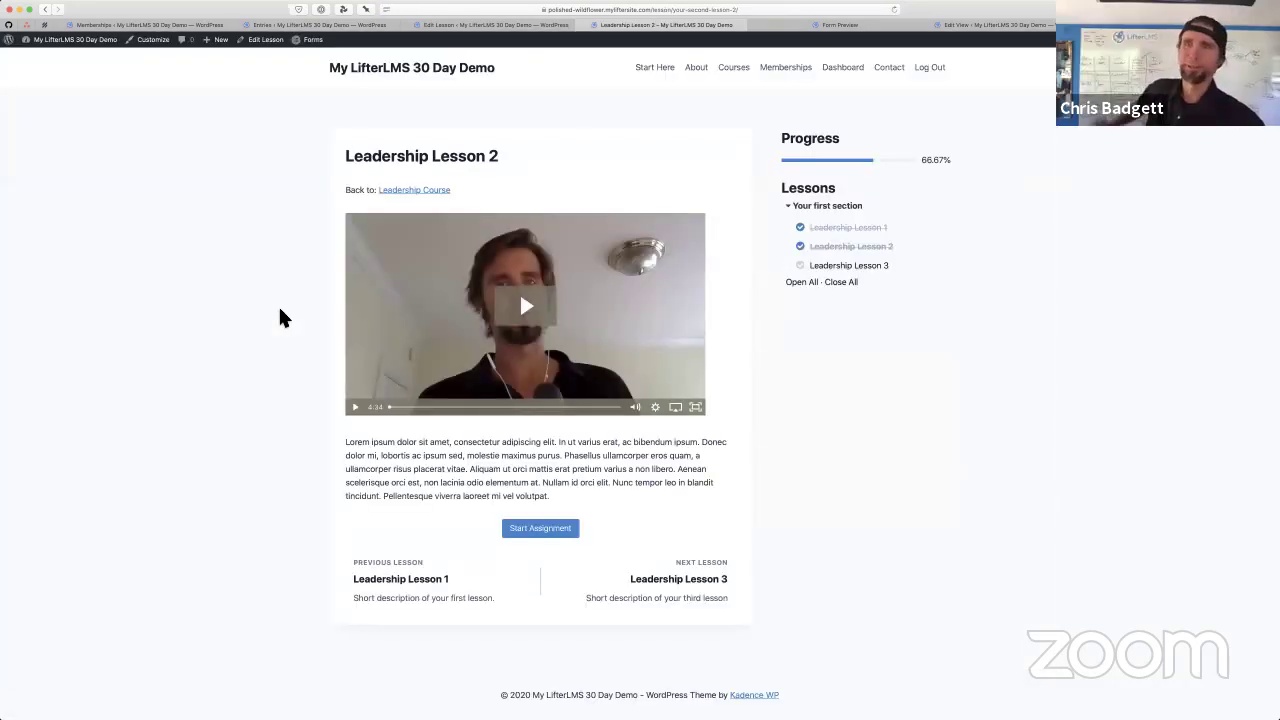
key(super+bracketleft)
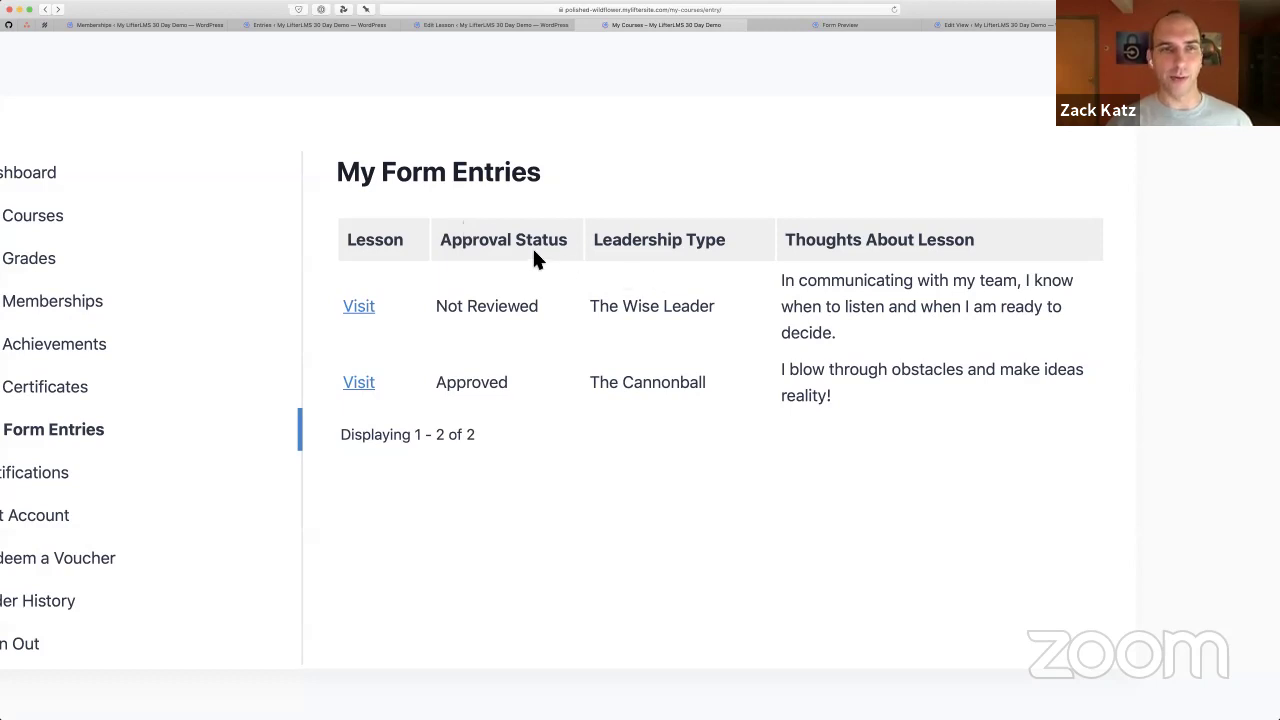
scroll(610, 254, left, 3)
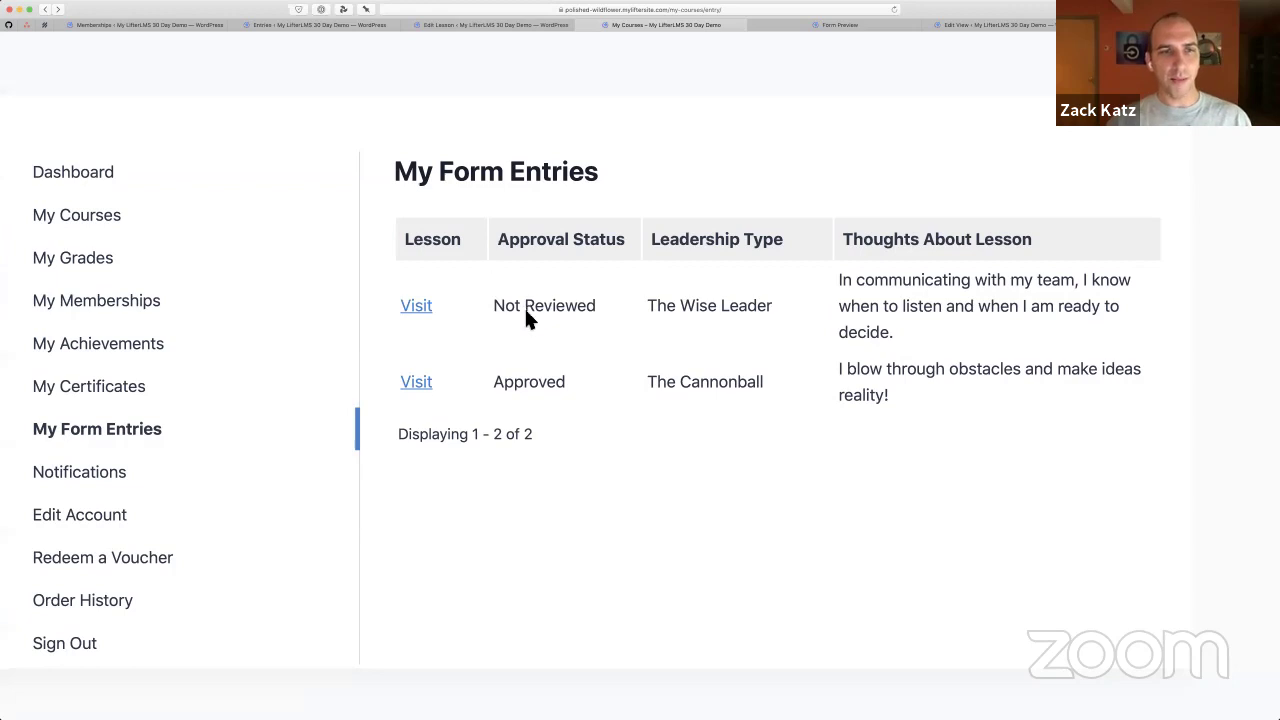
Leave the lesson editor and go to the LifterLMS Settings page
click(438, 29)
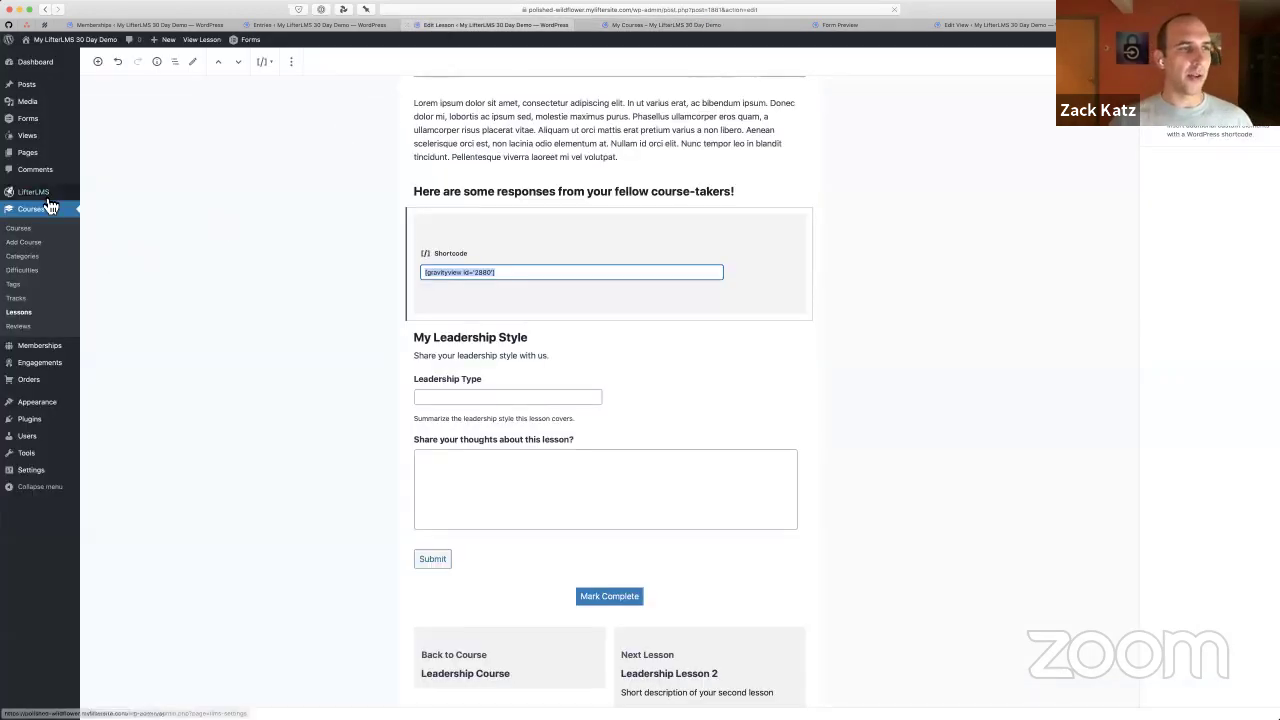
mouse_move(45, 192)
click(130, 193)
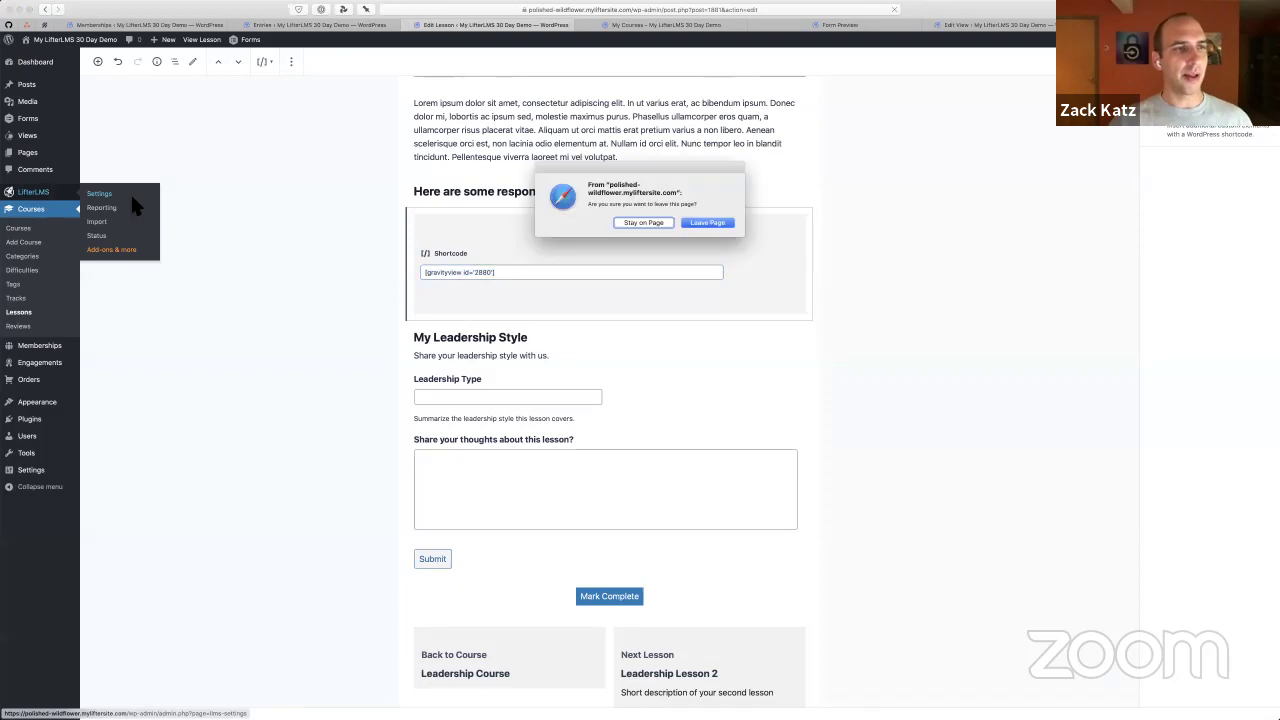
click(707, 221)
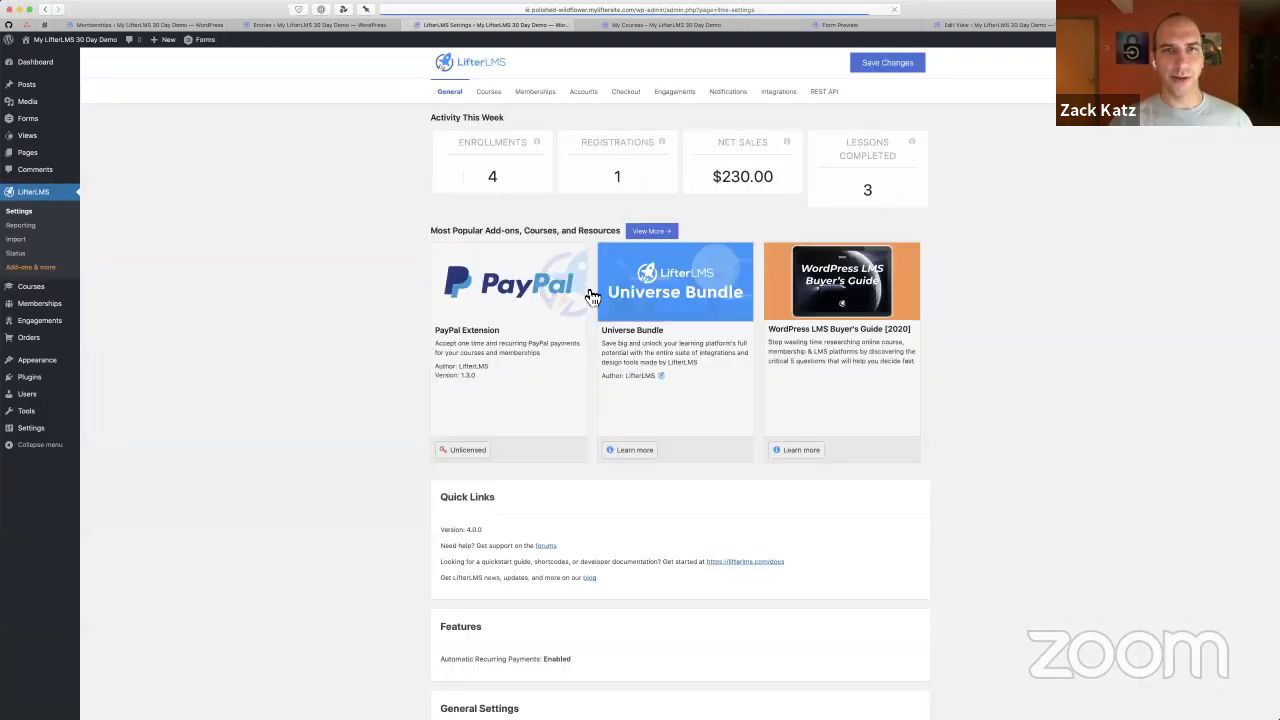
click(778, 92)
click(502, 91)
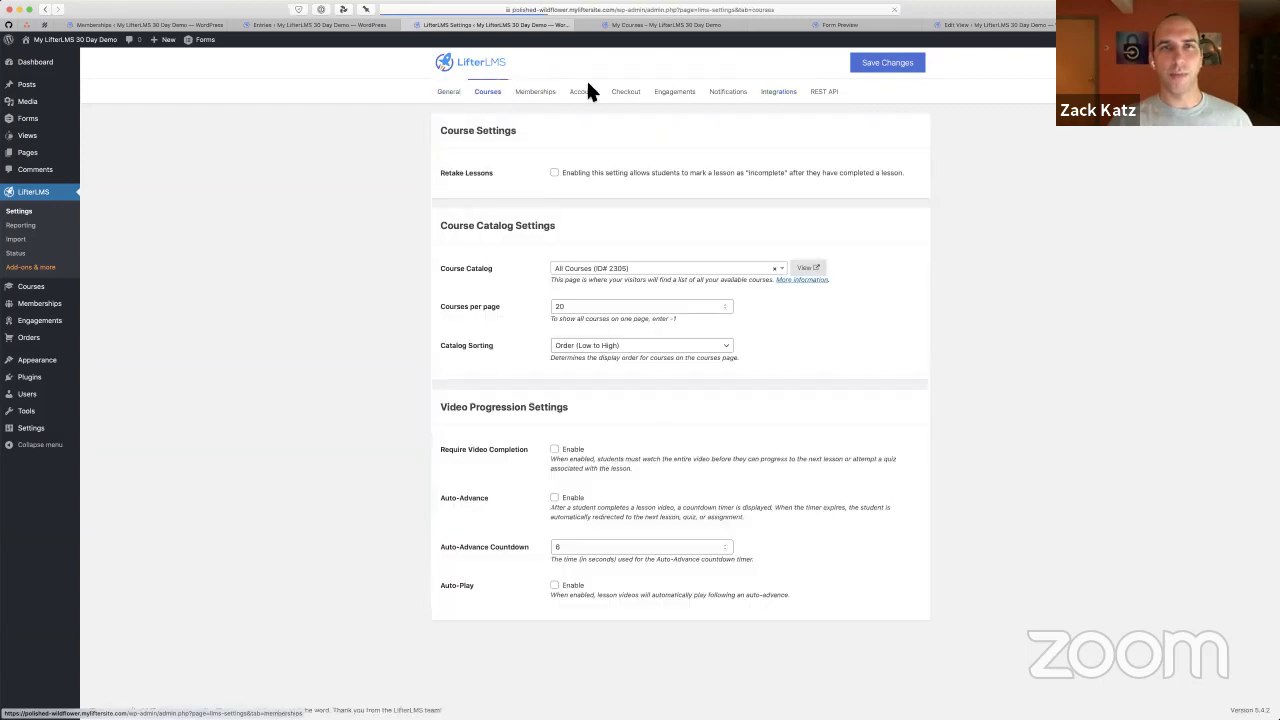
Select the Leadership Styles (Student Entries) #2867 view in the GravityView integration settings
click(790, 94)
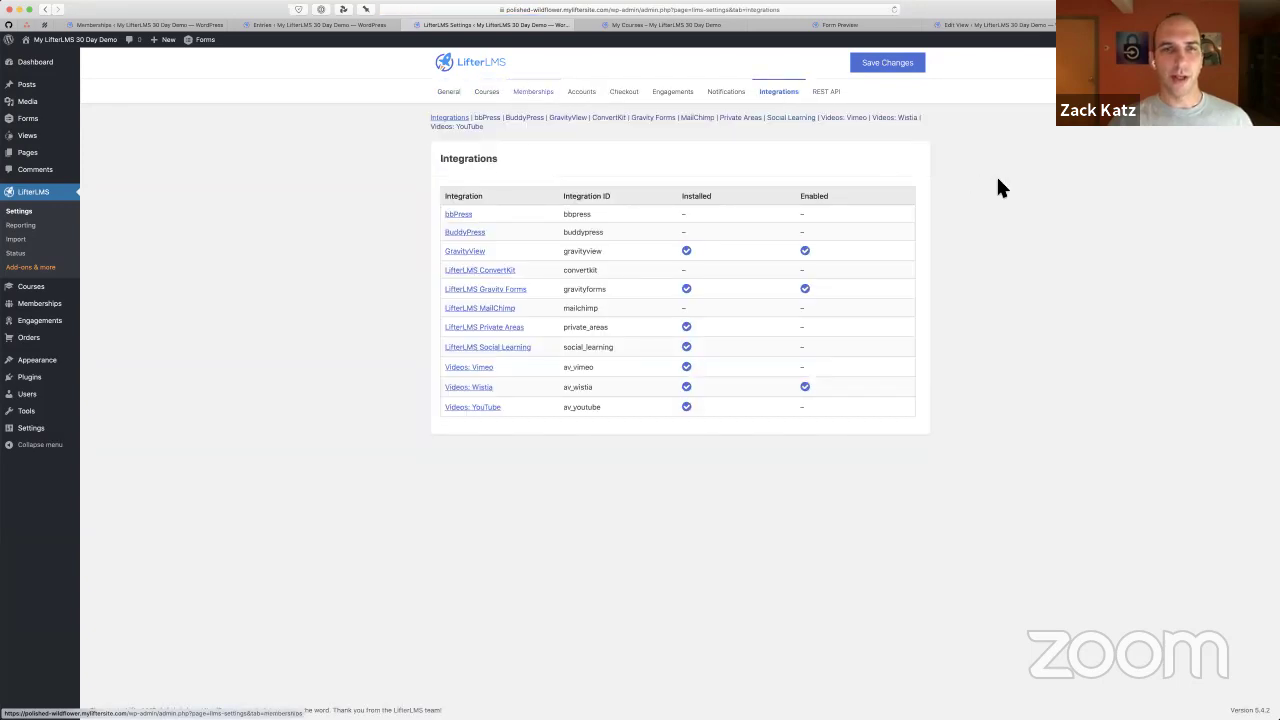
scroll(542, 224, up, 5)
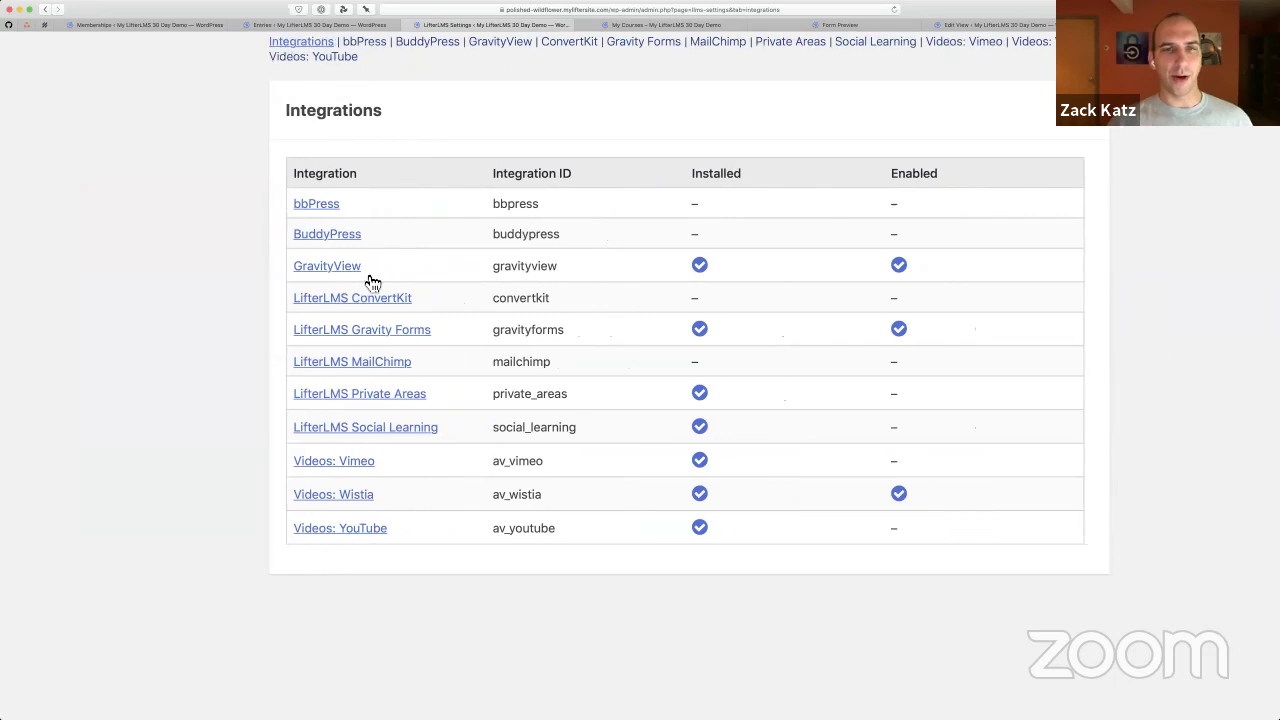
click(350, 265)
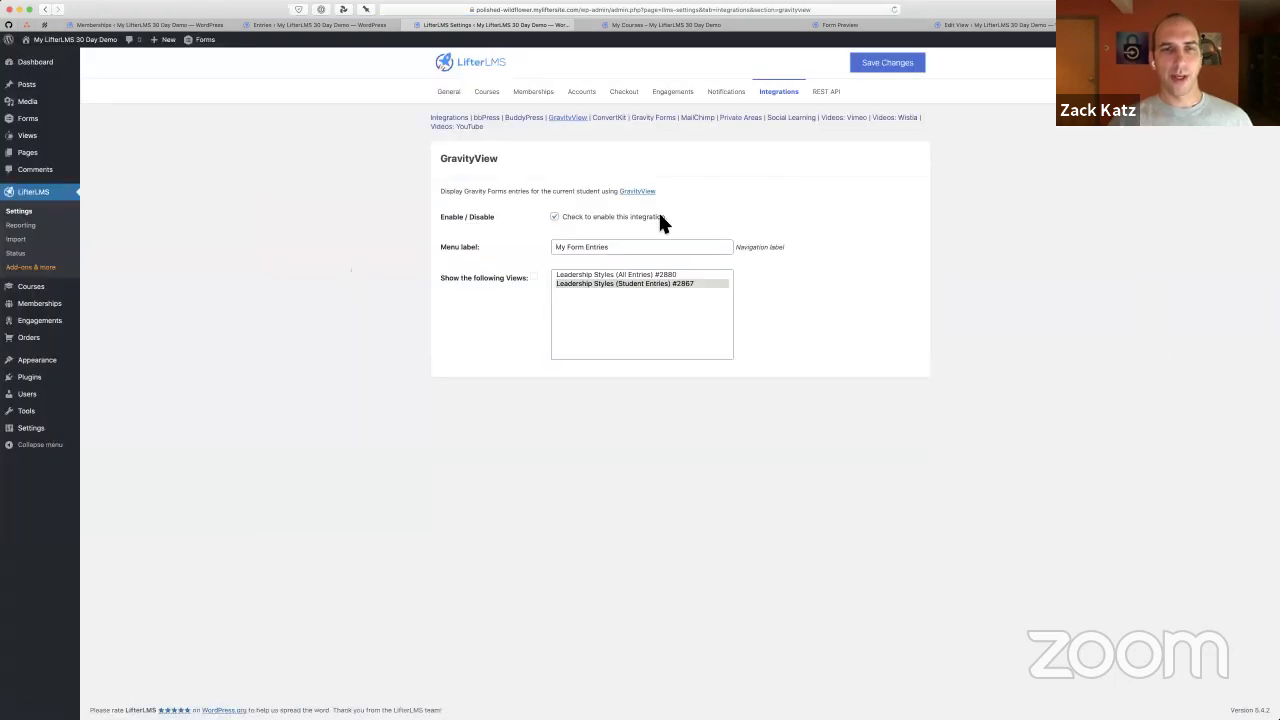
scroll(716, 195, up, 5)
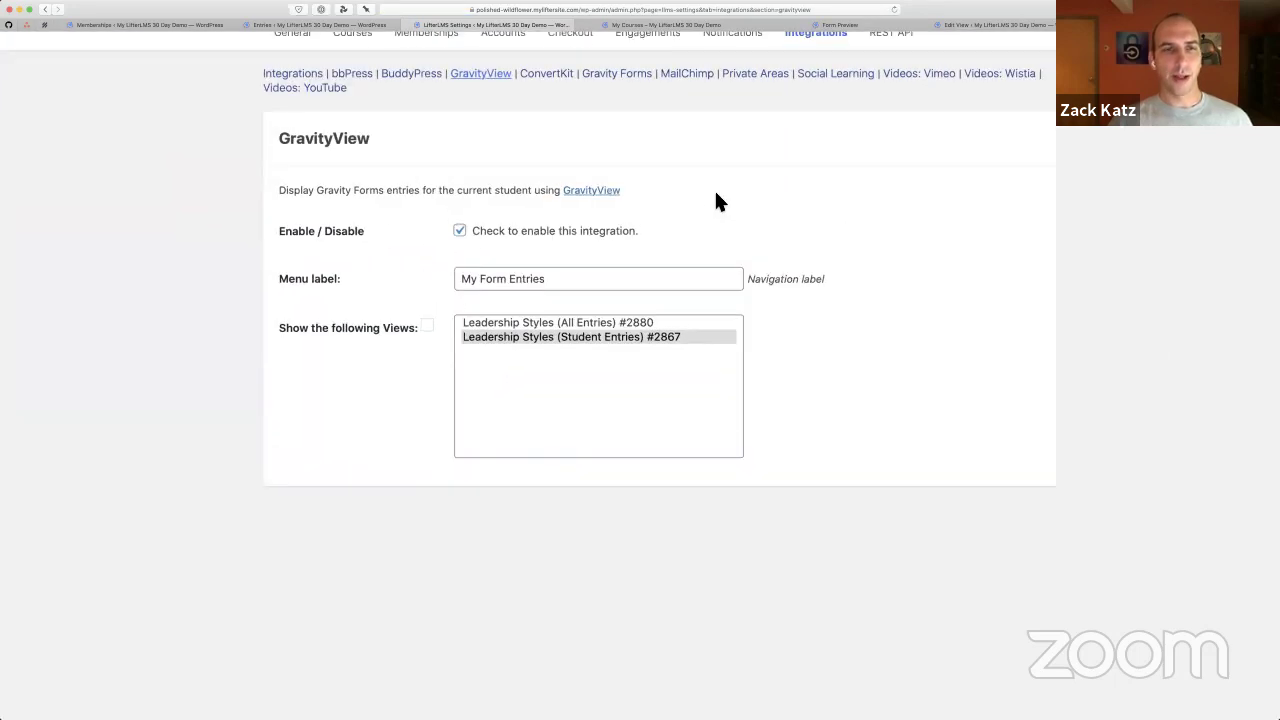
click(532, 360)
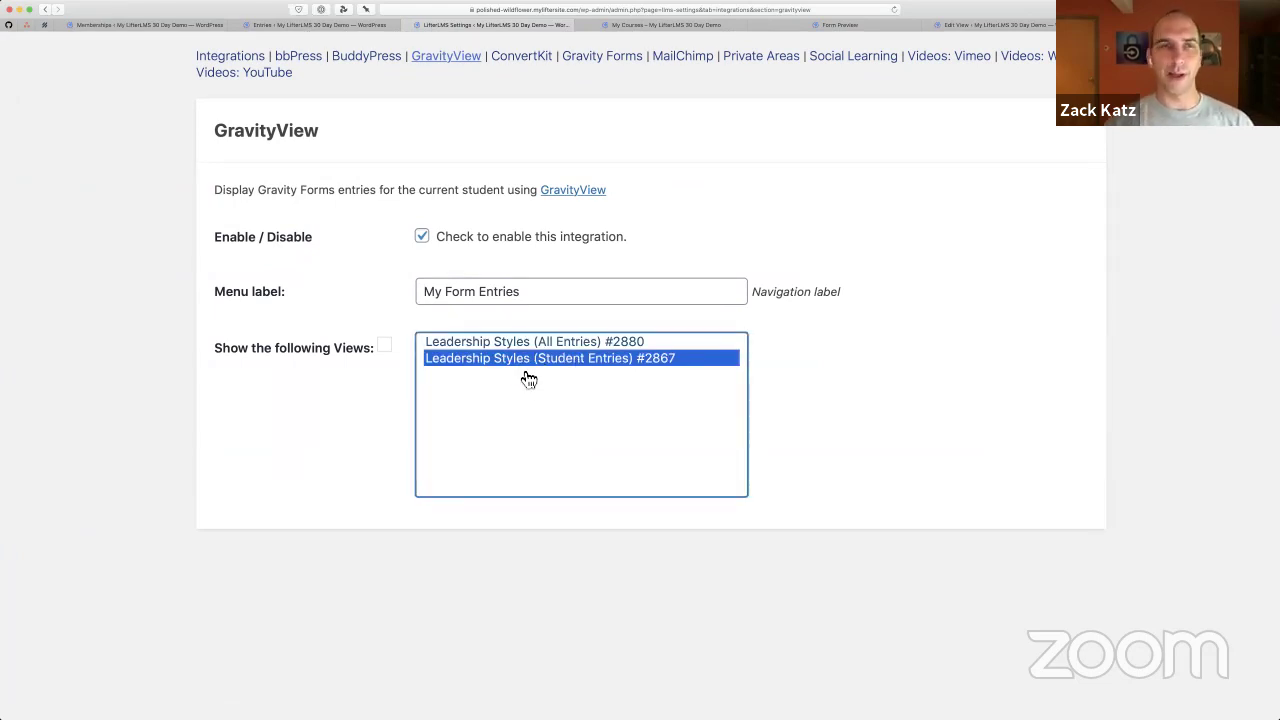
key(ctrl+shift+Tab)
key(ctrl+shift+Tab)
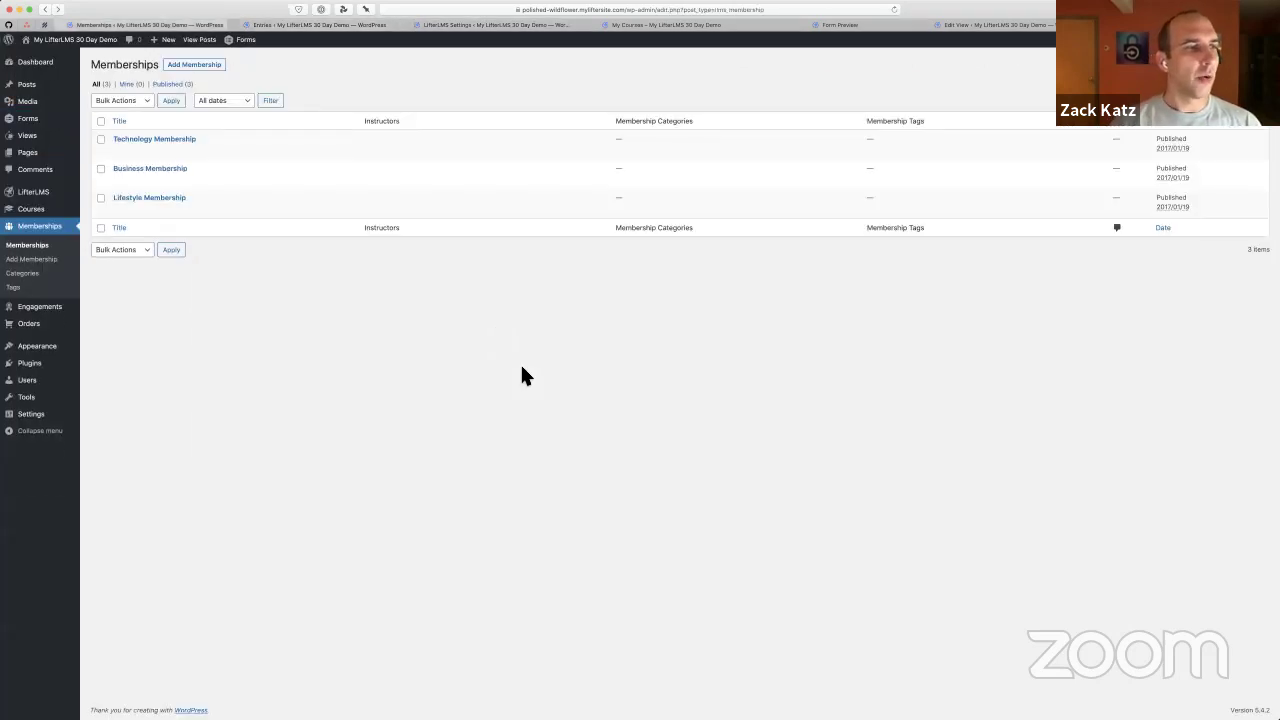
Open the Leadership Styles (Student Entries) View from the GravityView Views list, zoomed in
click(52, 134)
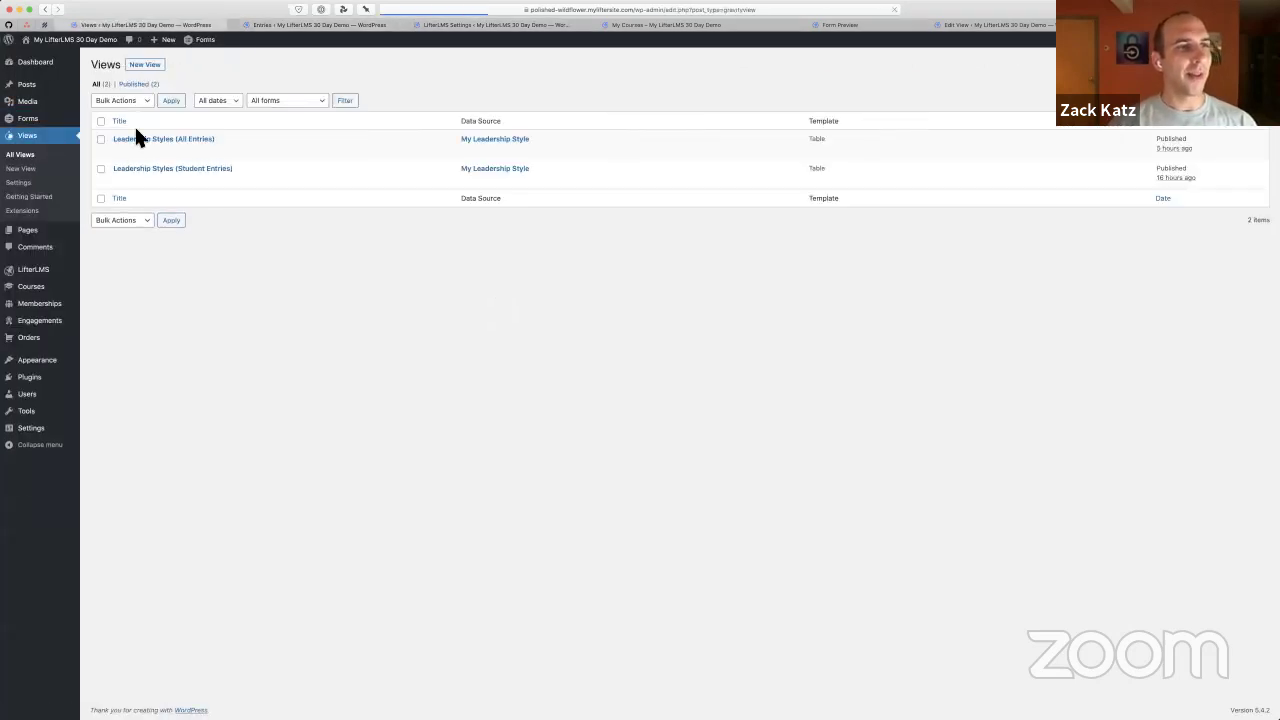
key(super+plus)
key(super+plus)
key(super+plus)
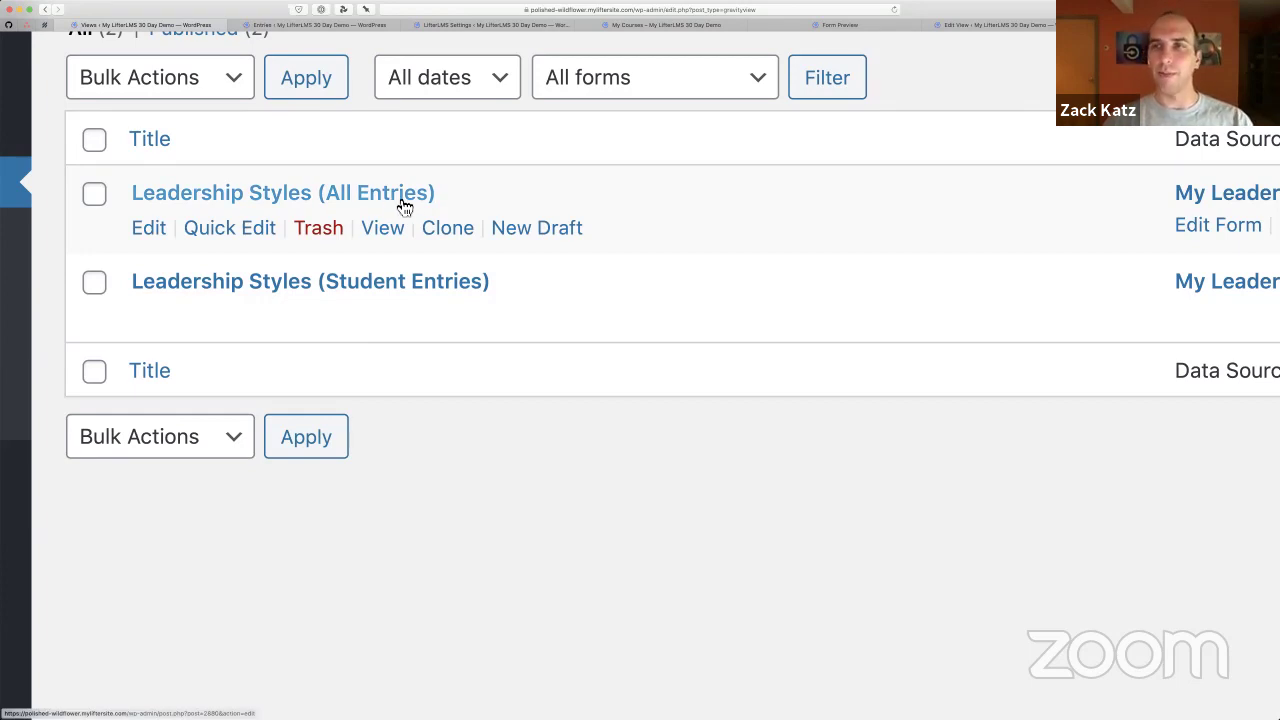
click(386, 287)
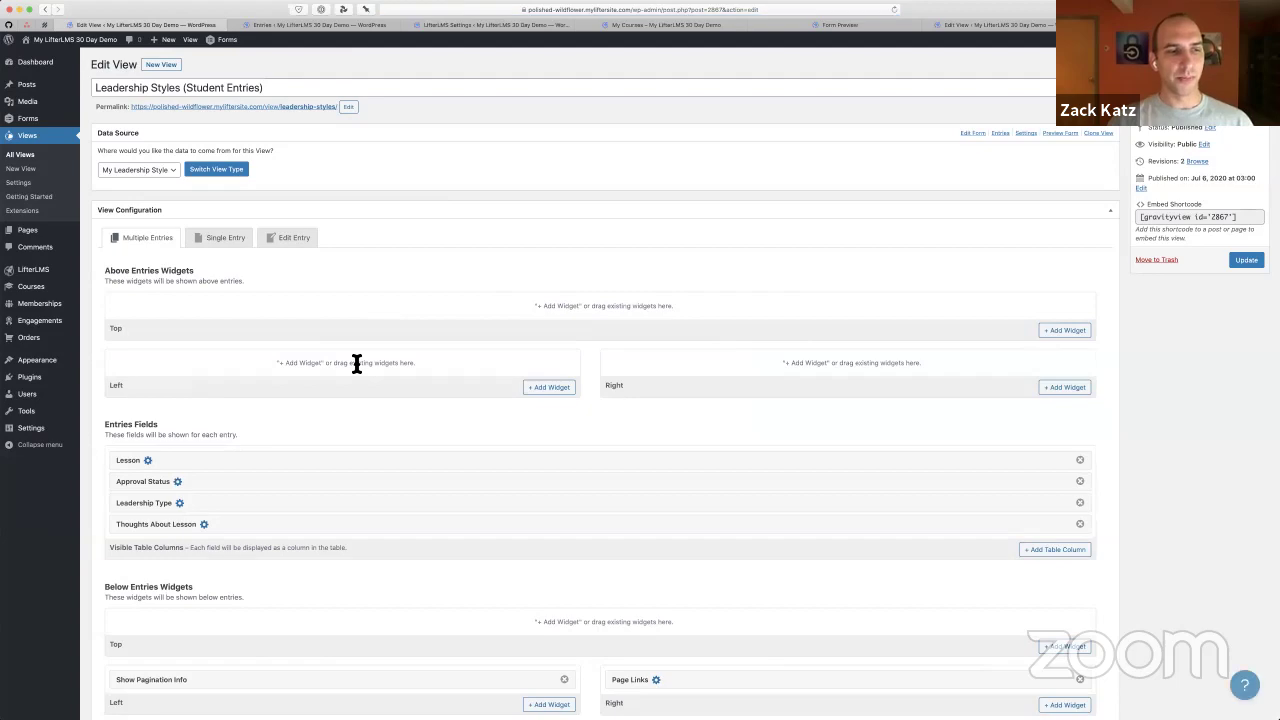
scroll(356, 363, down, 5)
scroll(354, 363, up, 2)
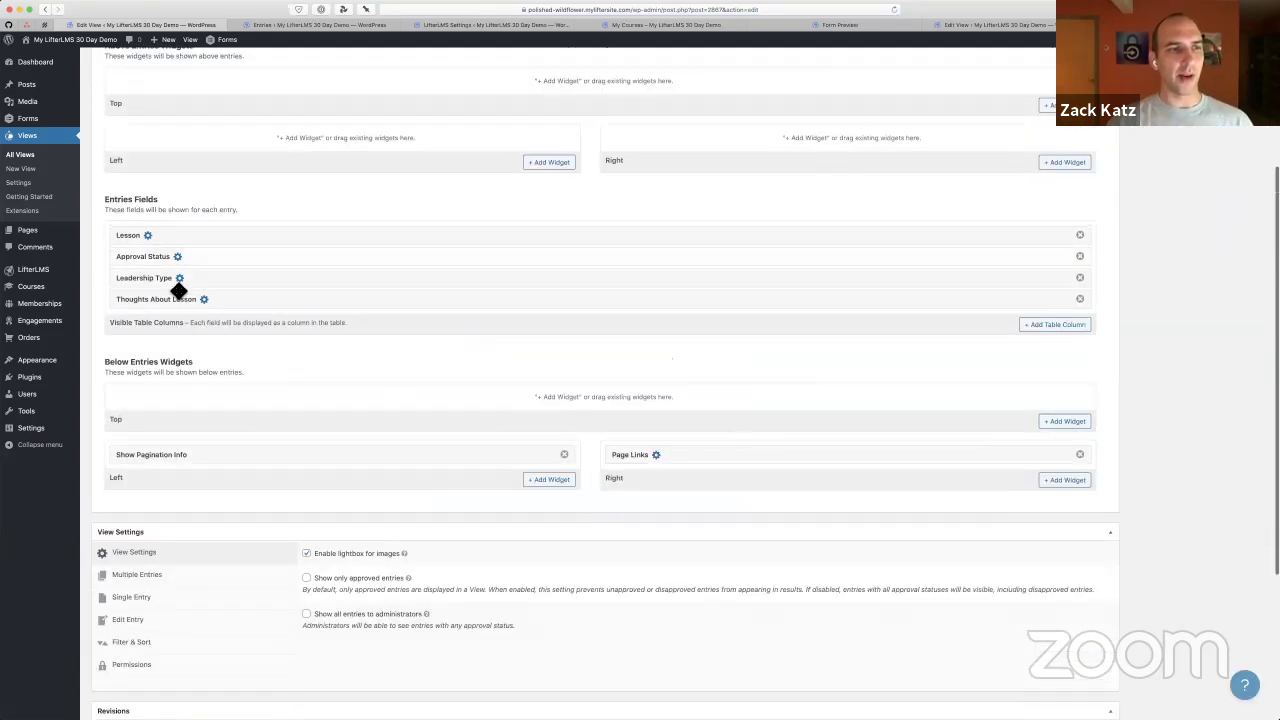
scroll(178, 290, up, 5)
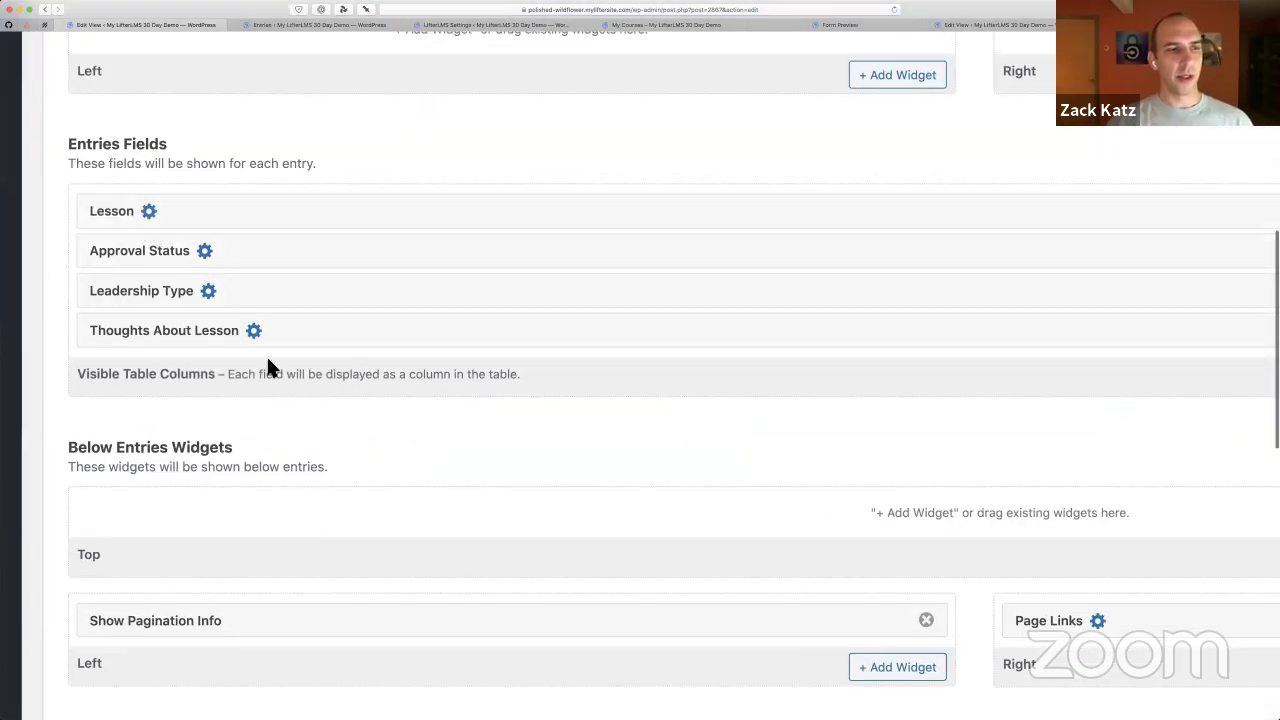
scroll(271, 366, down, 6)
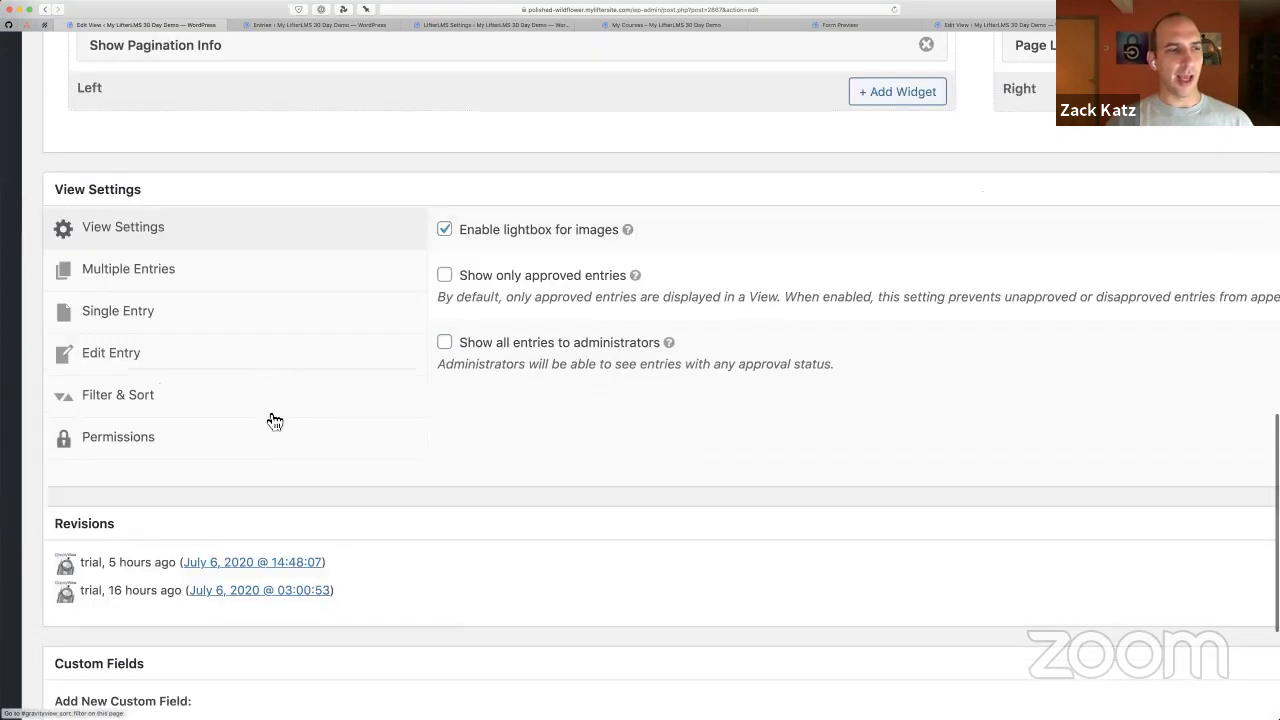
Review the Filter & Sort tab's Advanced Filter restricting entries to the logged-in user
click(157, 394)
scroll(731, 418, down, 3)
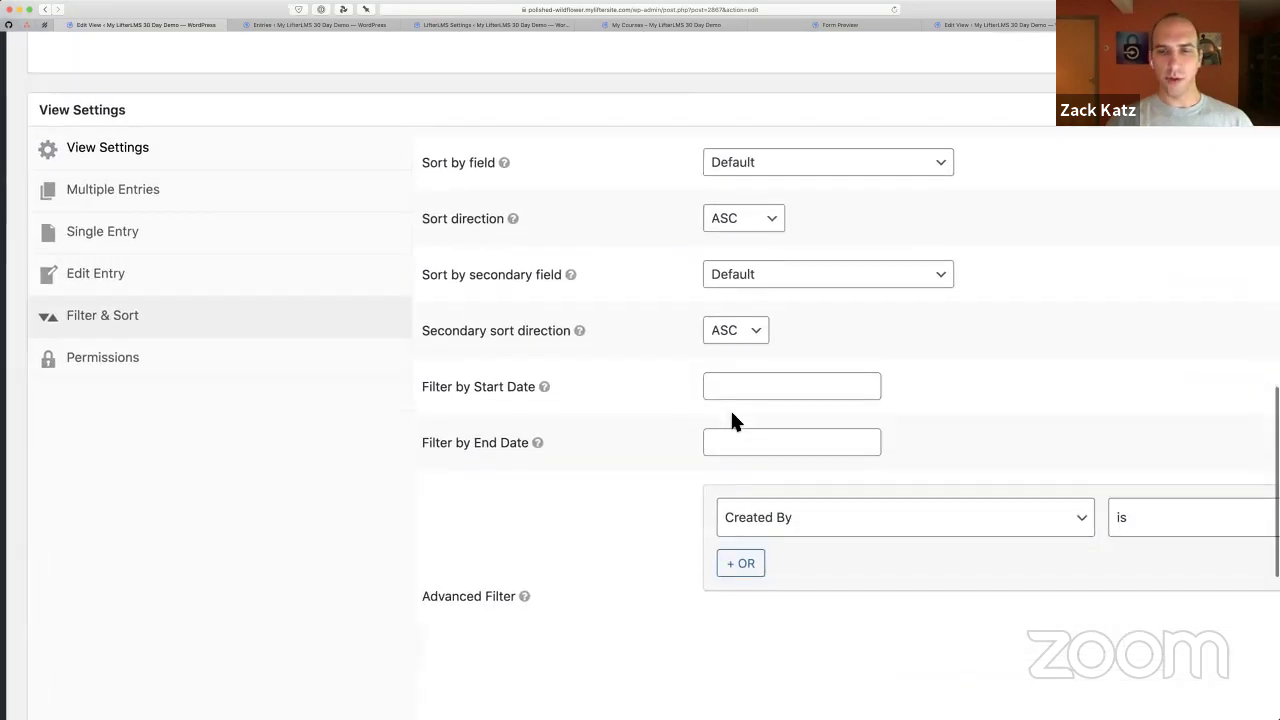
scroll(730, 418, right, 10)
scroll(714, 426, down, 1)
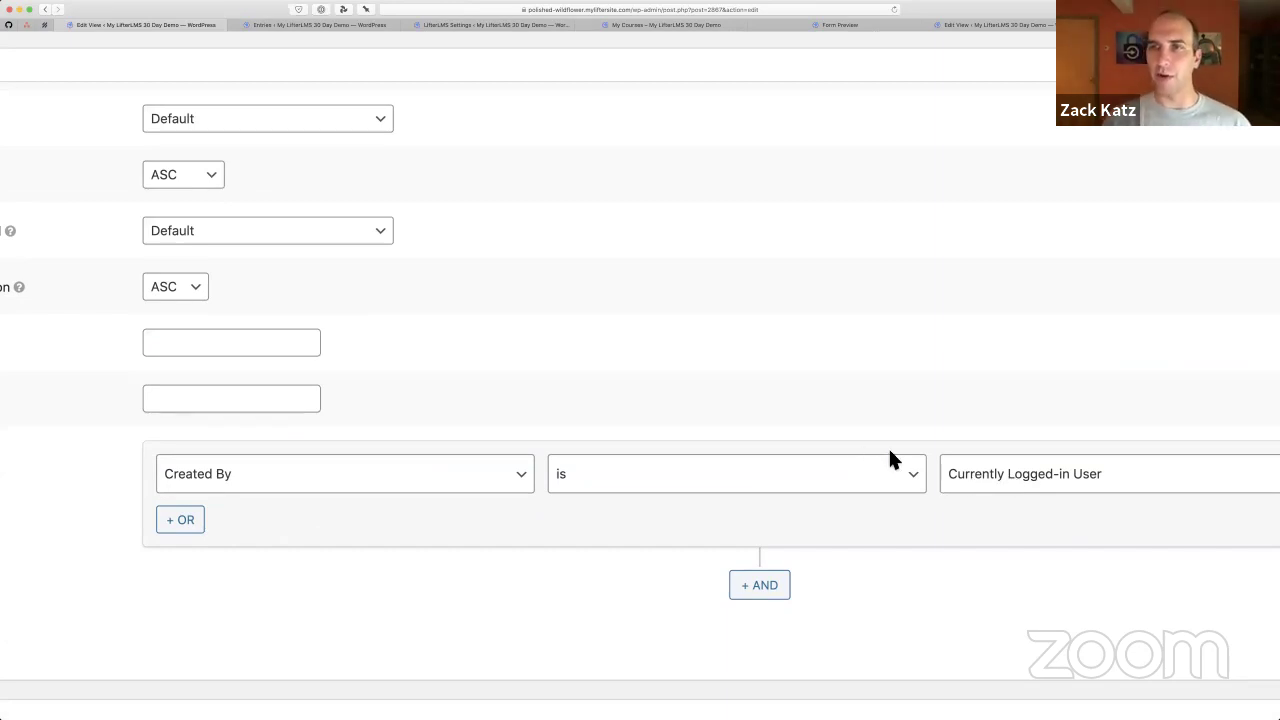
scroll(889, 451, down, 5)
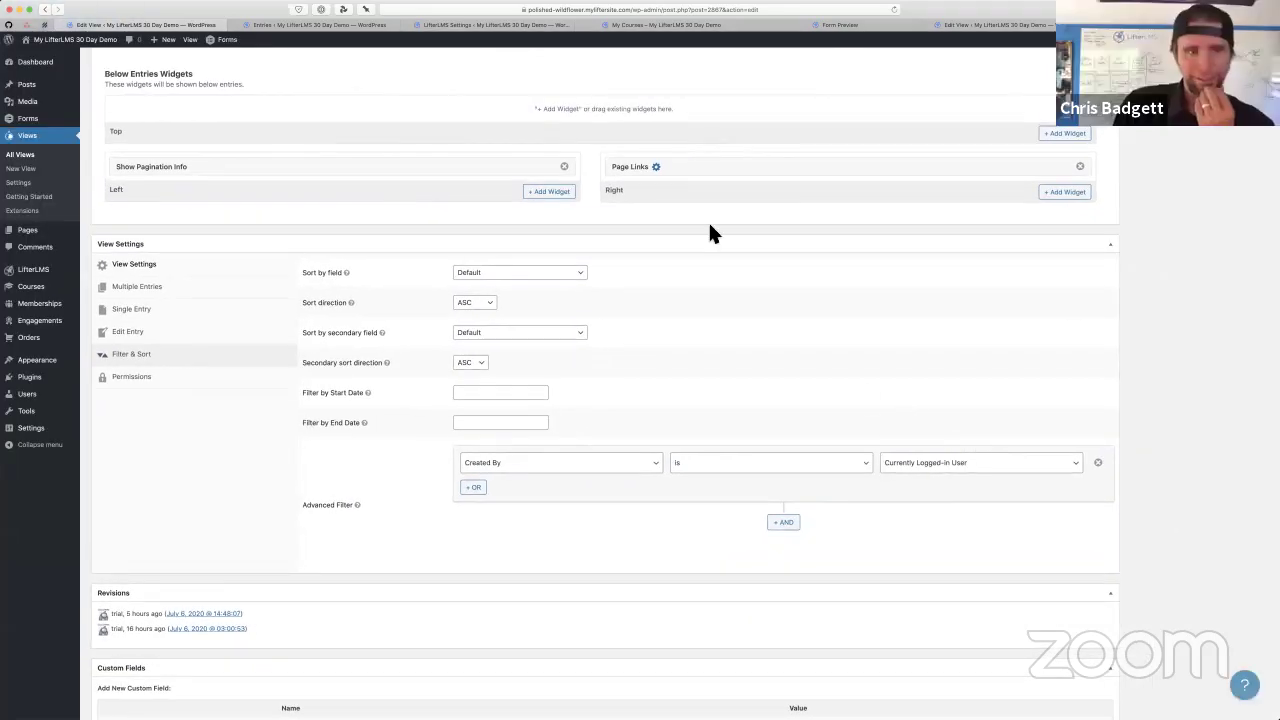
scroll(710, 227, up, 3)
scroll(710, 233, up, 10)
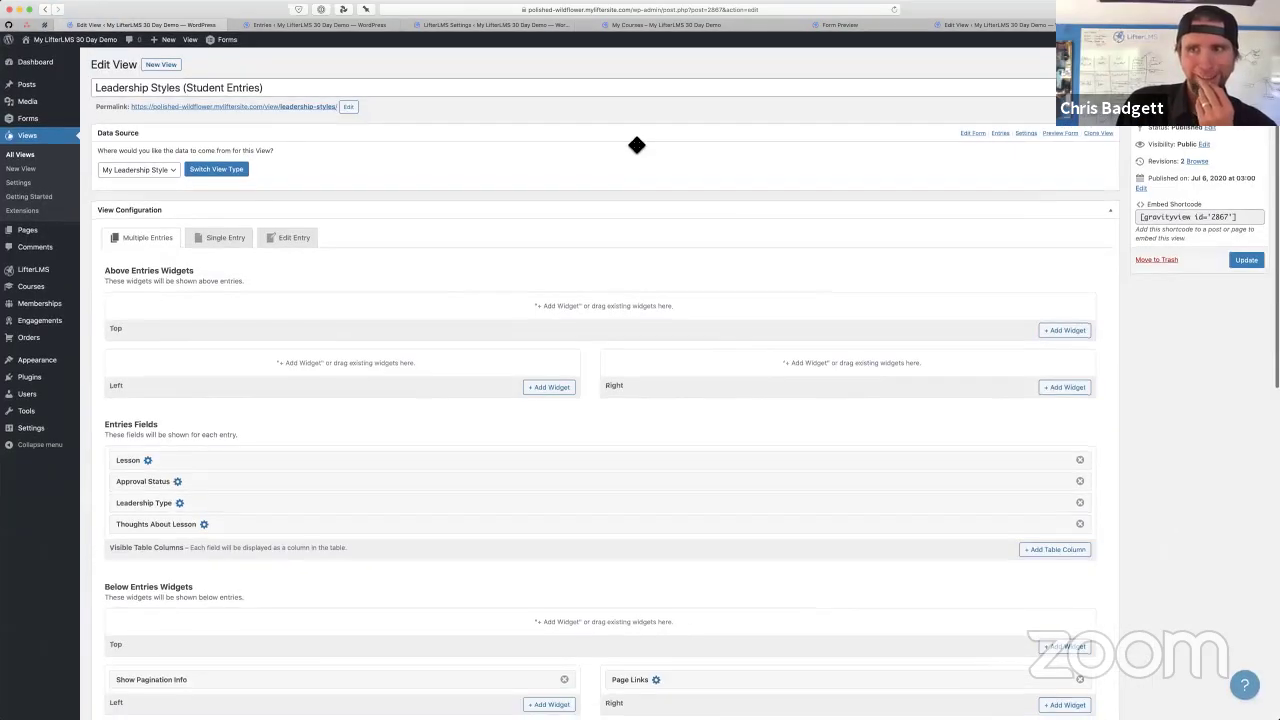
key(ctrl+Tab)
key(ctrl+Tab)
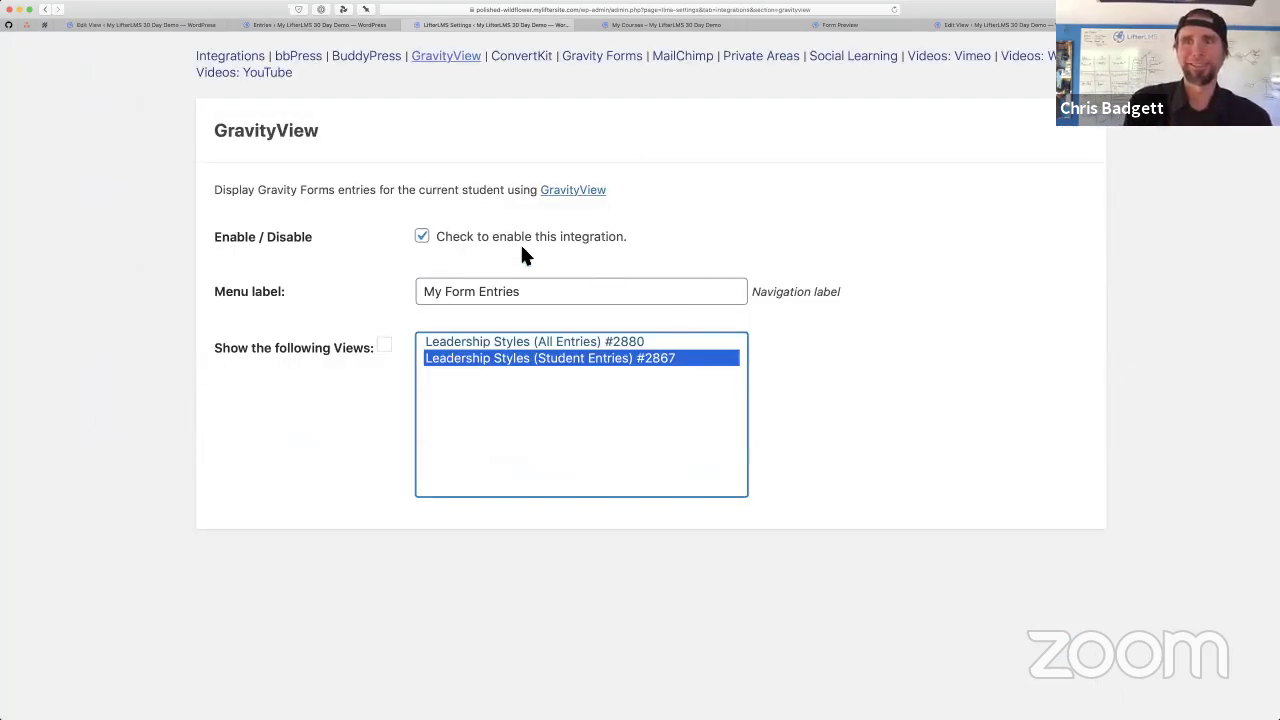
Change the menu label to 'My Meditation Record', save it, and reload the student dashboard
triple_click(545, 295)
key(Left)
key(Right)
key(Right)
key(Right)
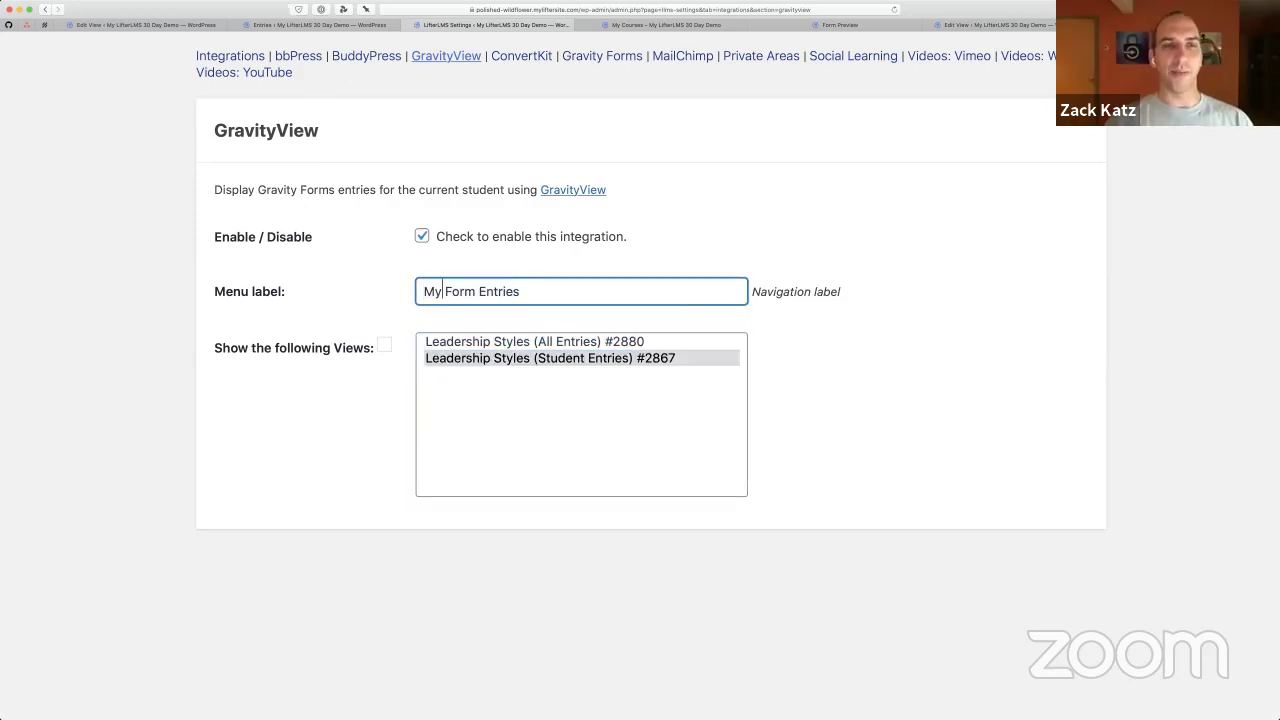
key(shift+End)
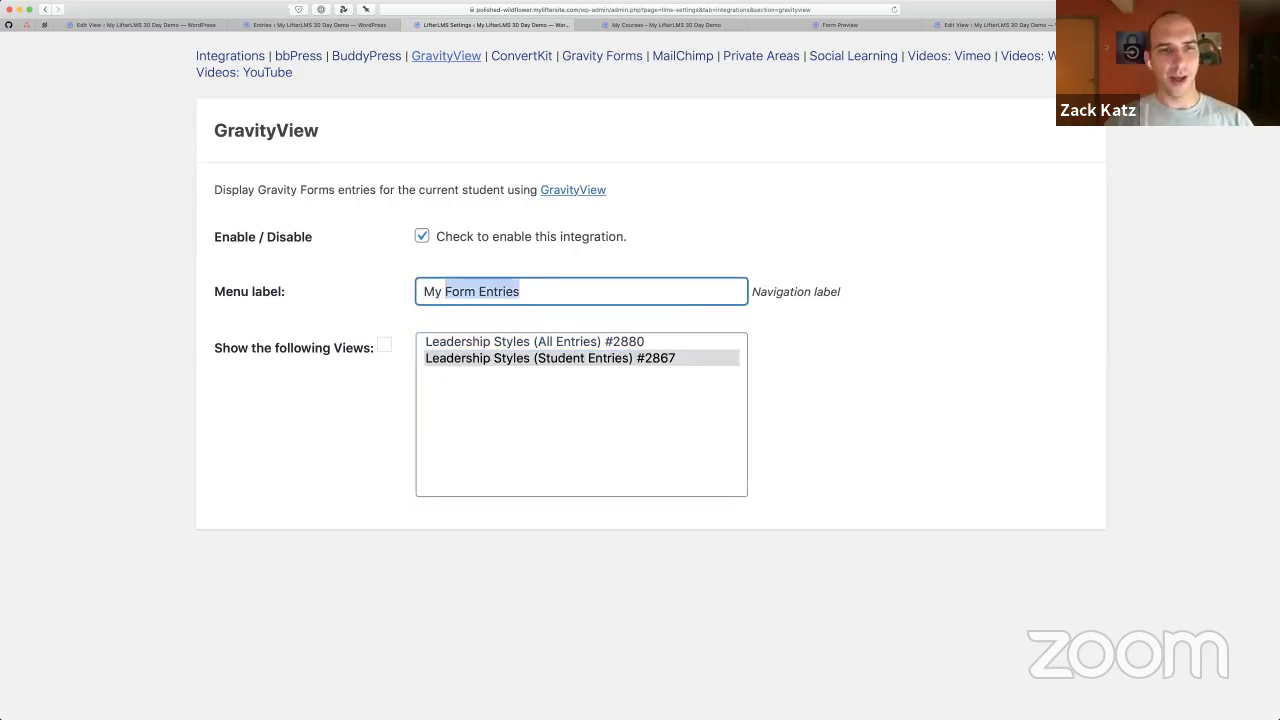
key(BackSpace)
text(Meditat)
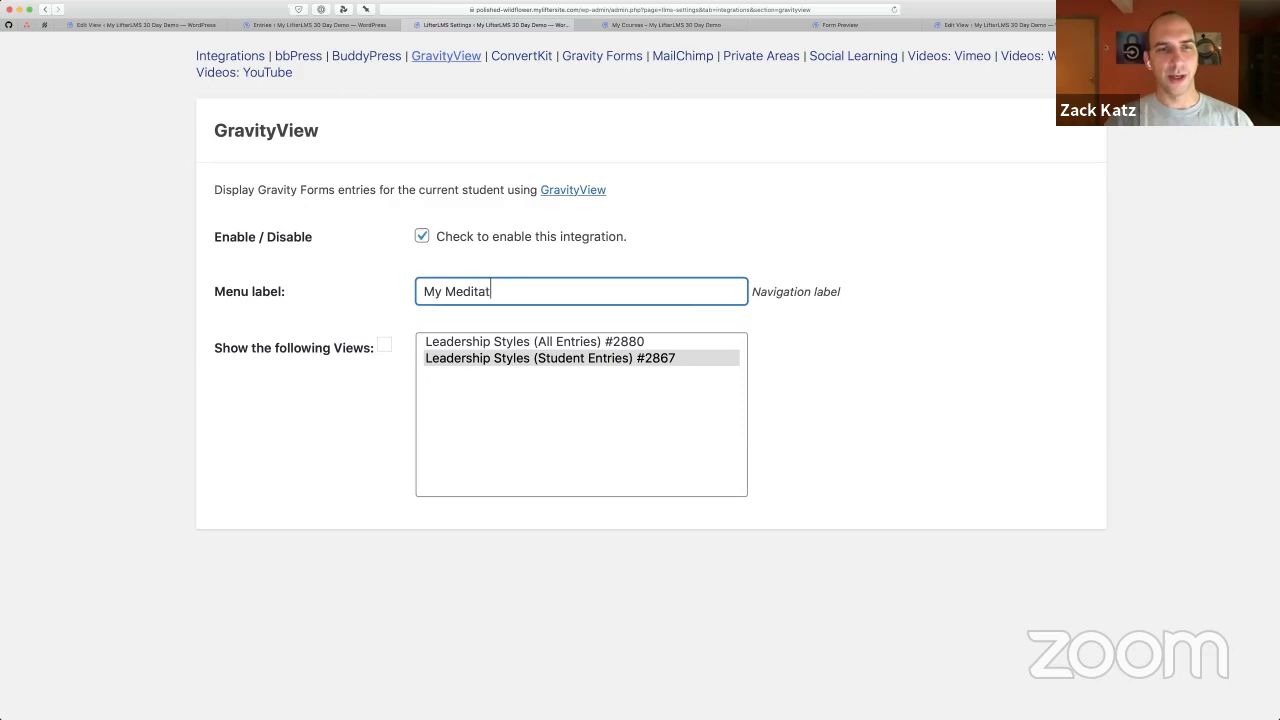
text(ion Record)
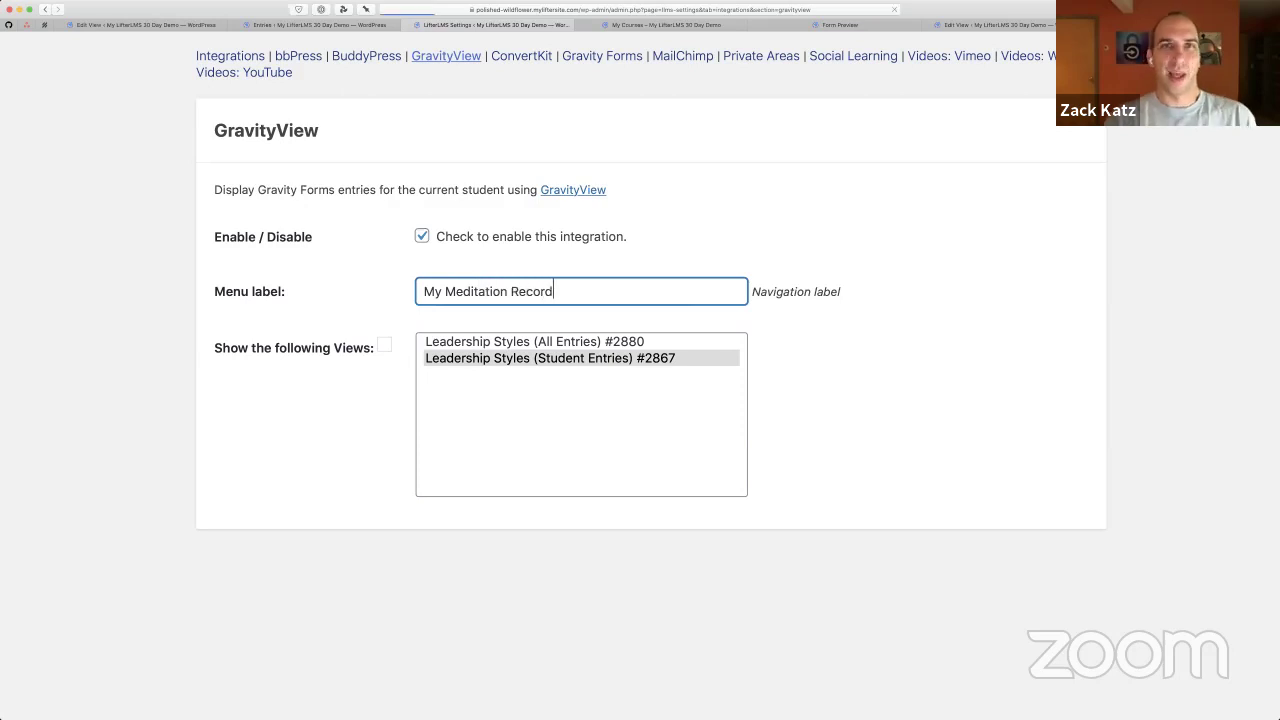
key(Return)
key(ctrl+Tab)
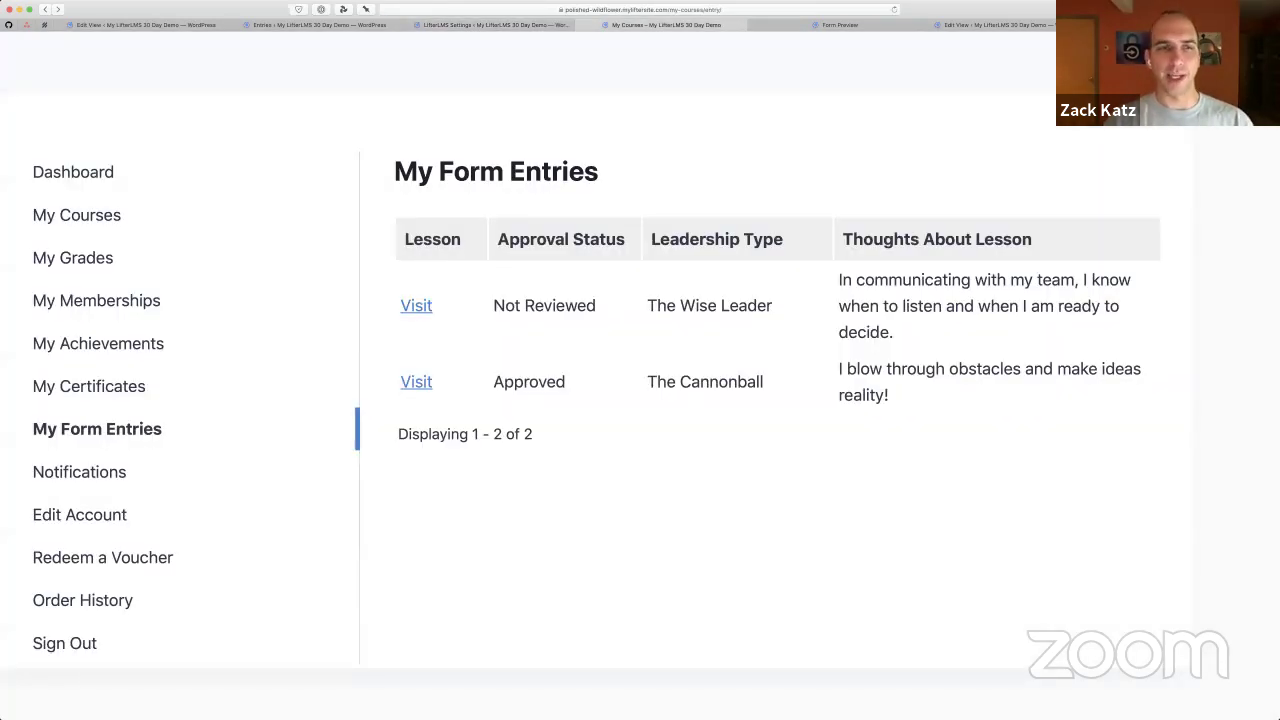
key(super+r)
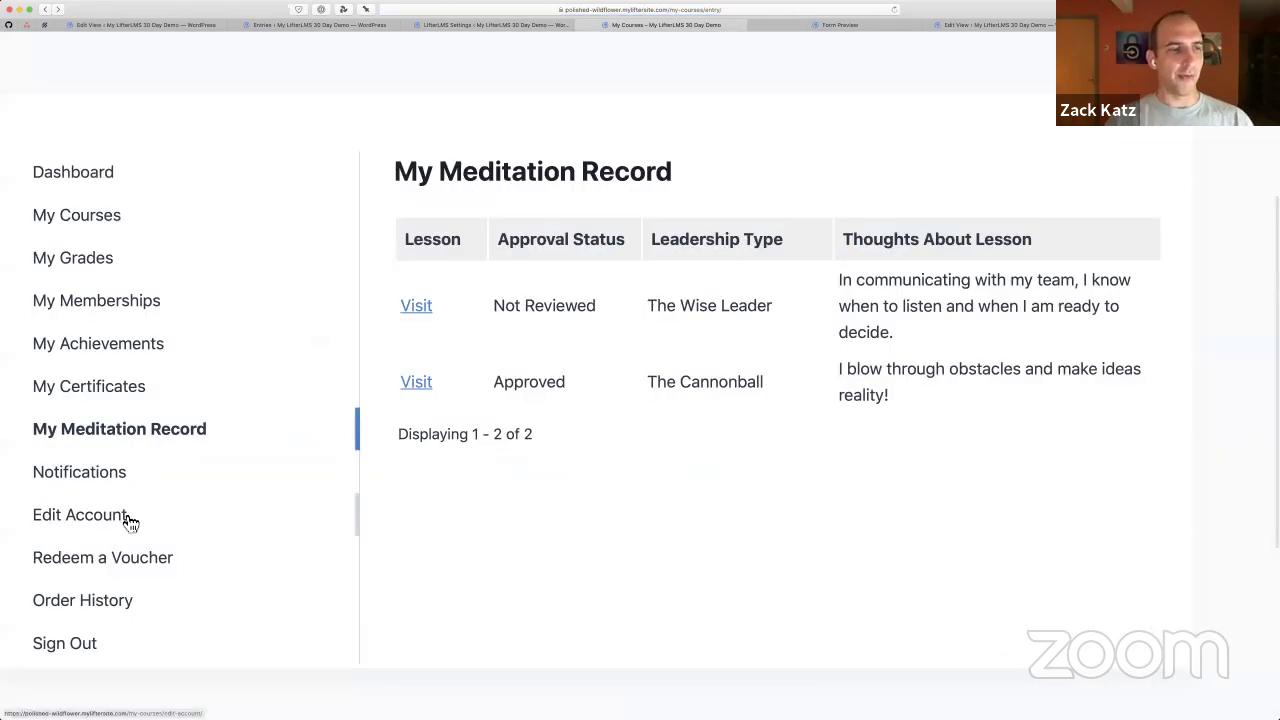
scroll(129, 529, up, 5)
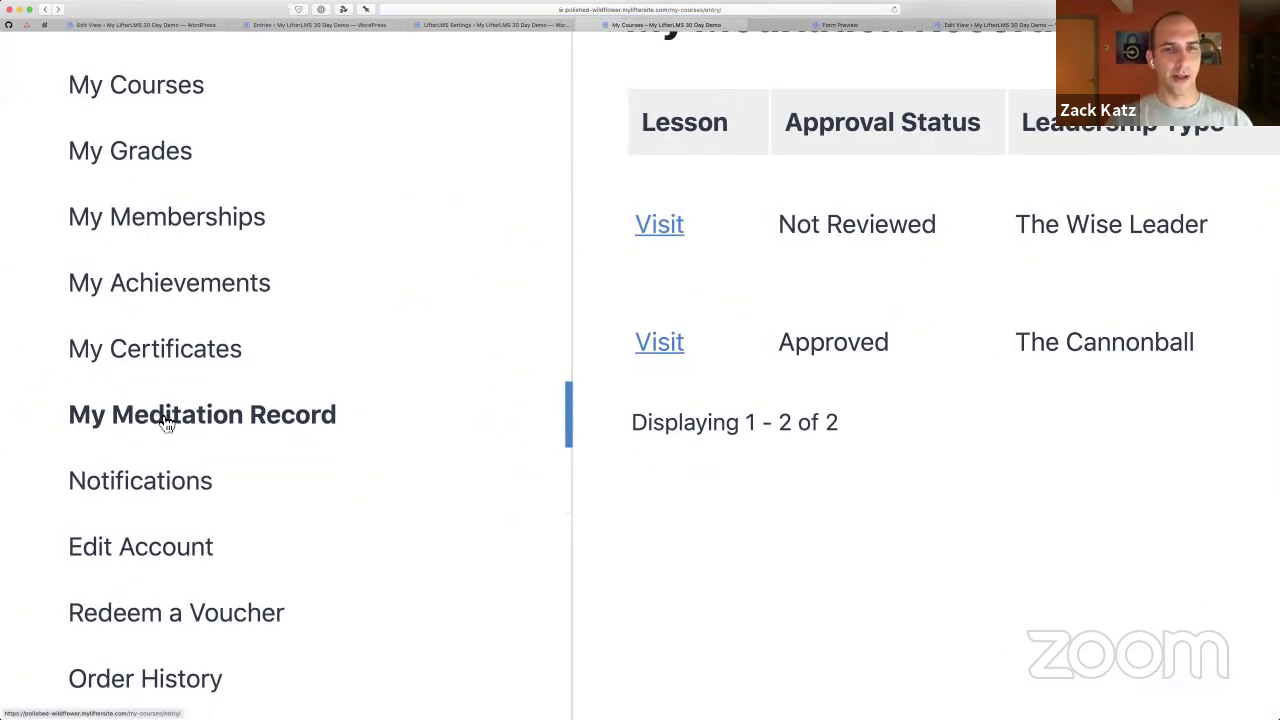
scroll(166, 414, down, 5)
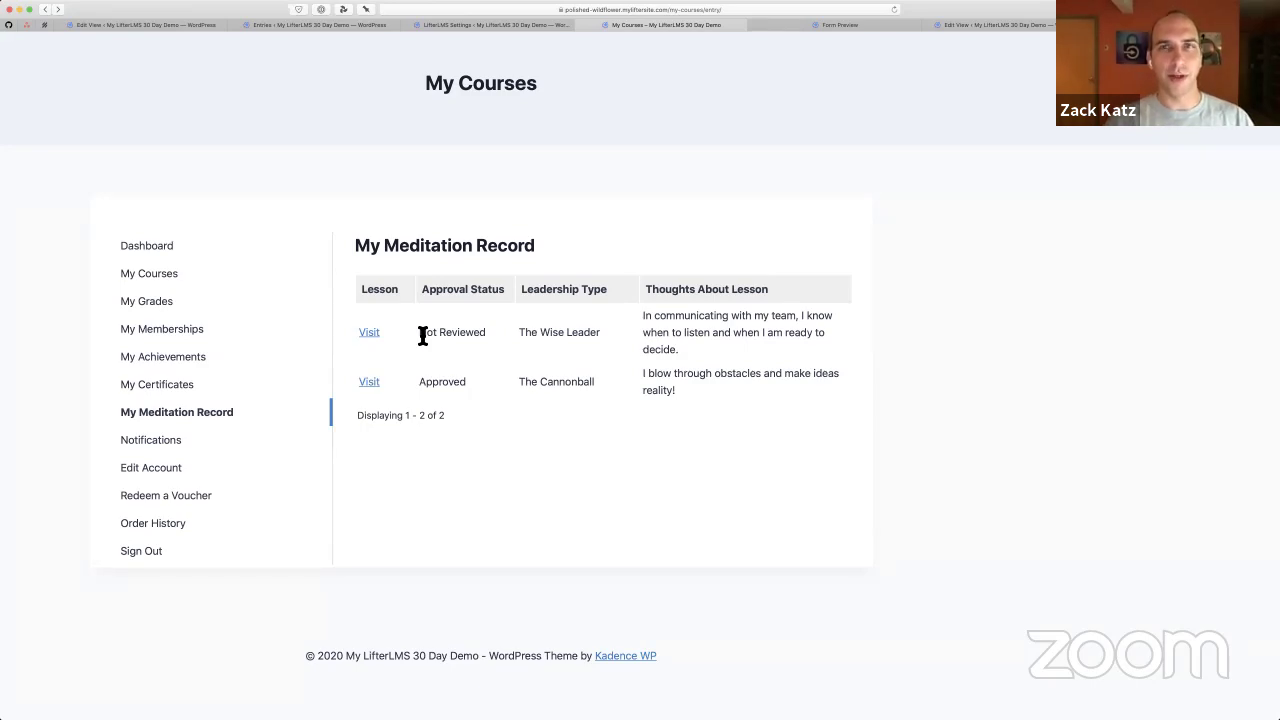
On the demo site, bring up the DIY Layout Top-Rated Movies poster gallery and scroll through it
key(super+grave)
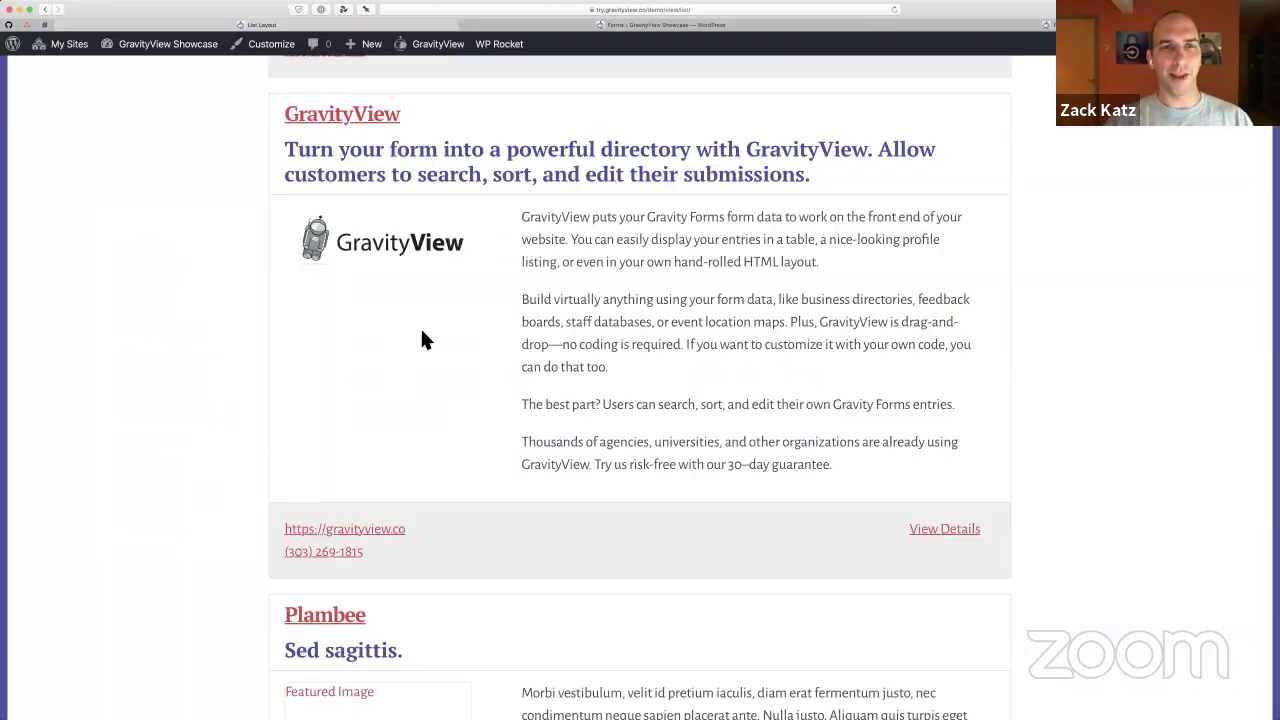
key(super+0)
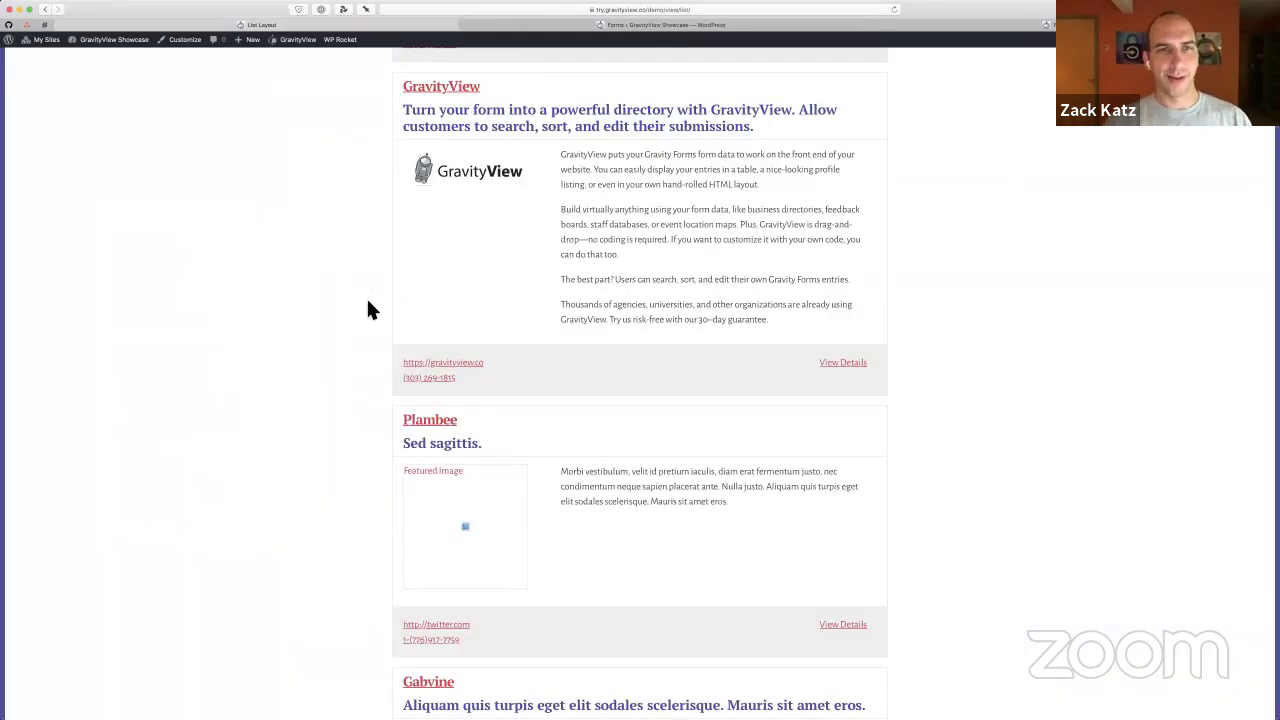
scroll(366, 296, up, 5)
scroll(366, 310, up, 2)
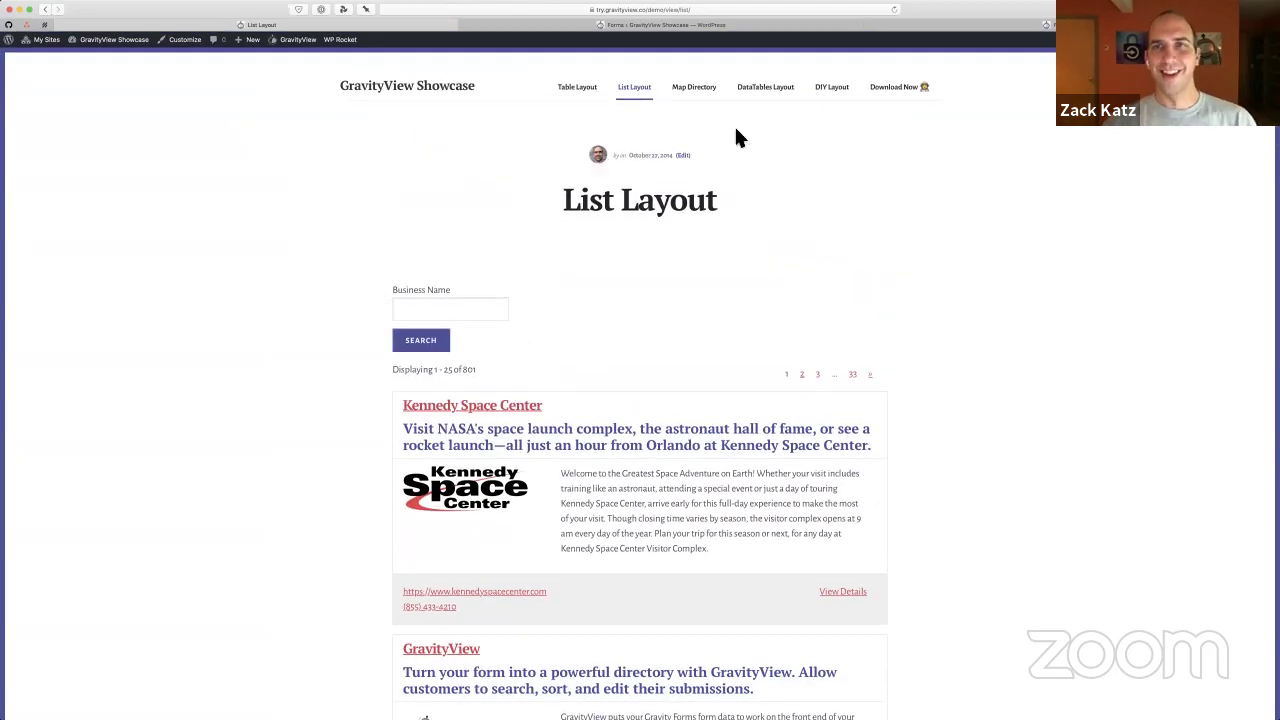
mouse_move(834, 97)
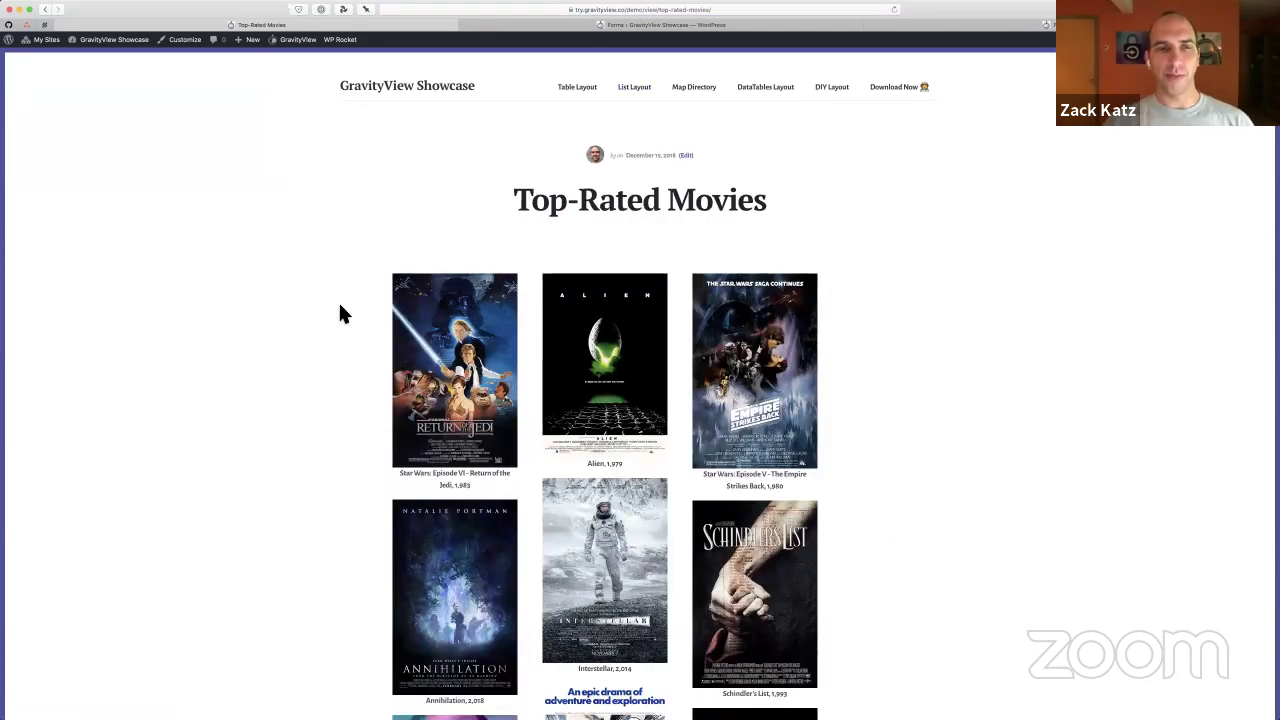
scroll(340, 306, down, 2)
scroll(338, 310, down, 1)
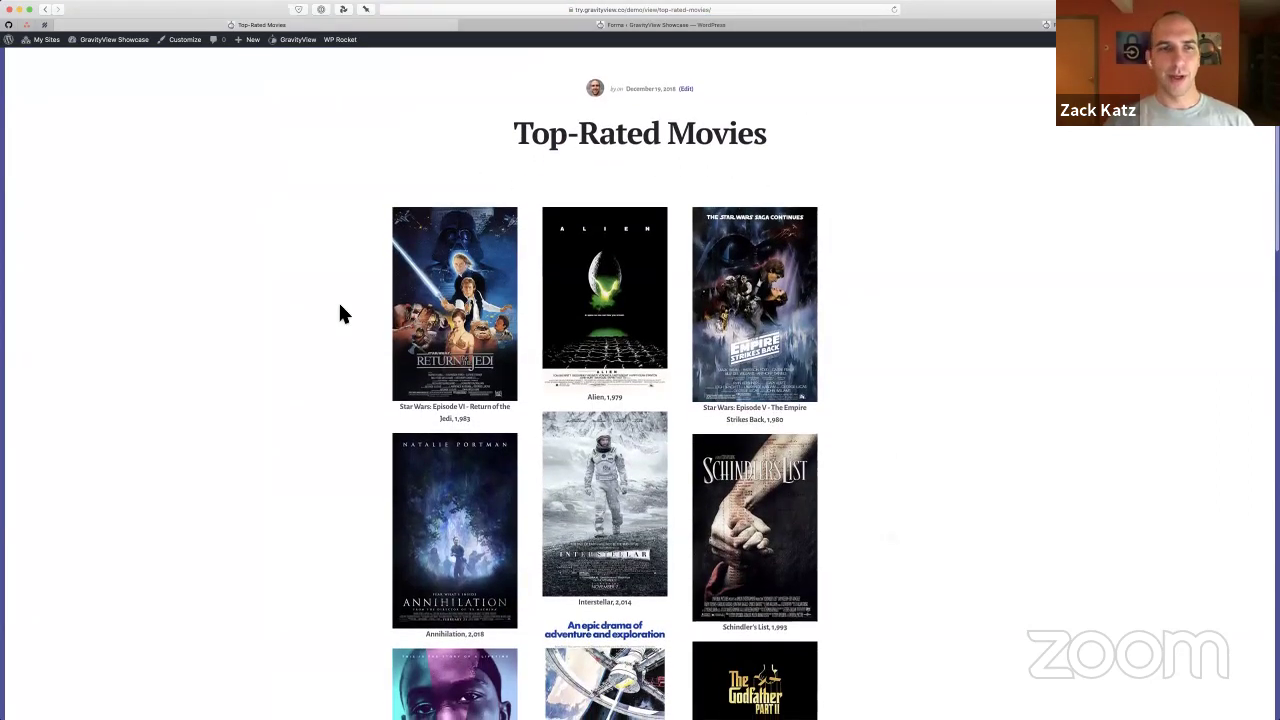
scroll(449, 289, down, 1)
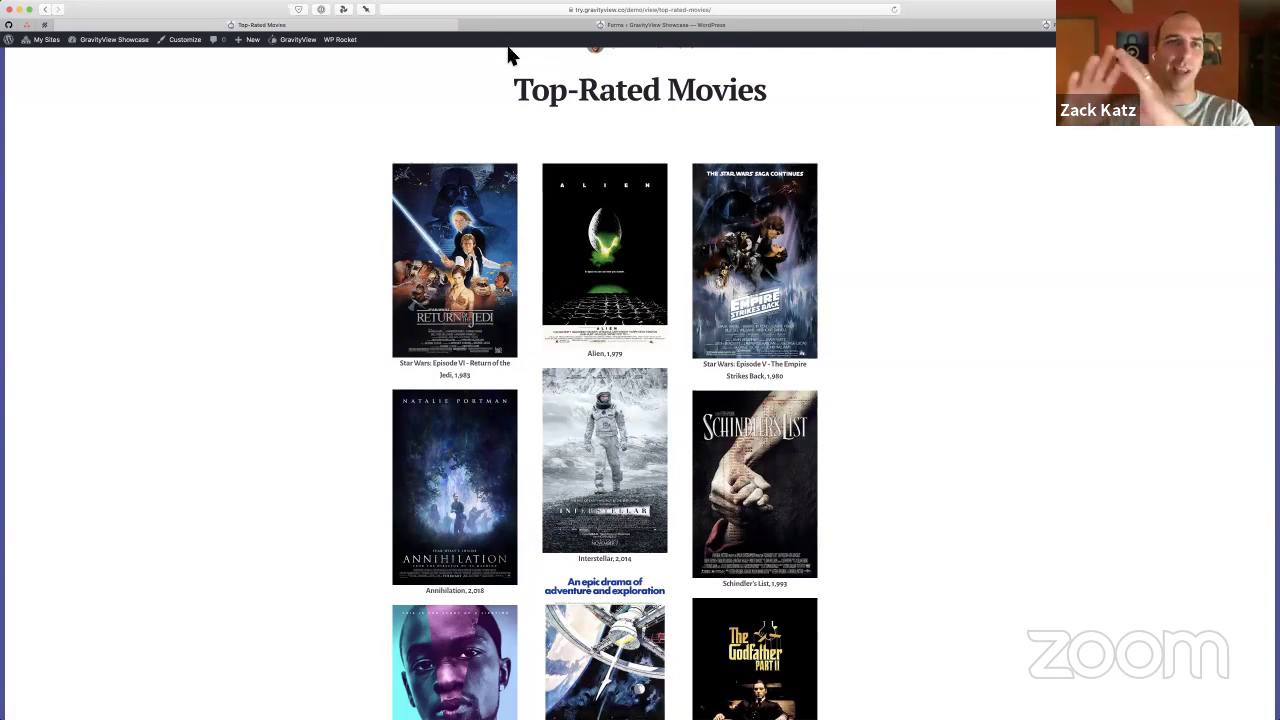
Open the movie View's edit screen and zoom in on its Movie Poster field
click(306, 62)
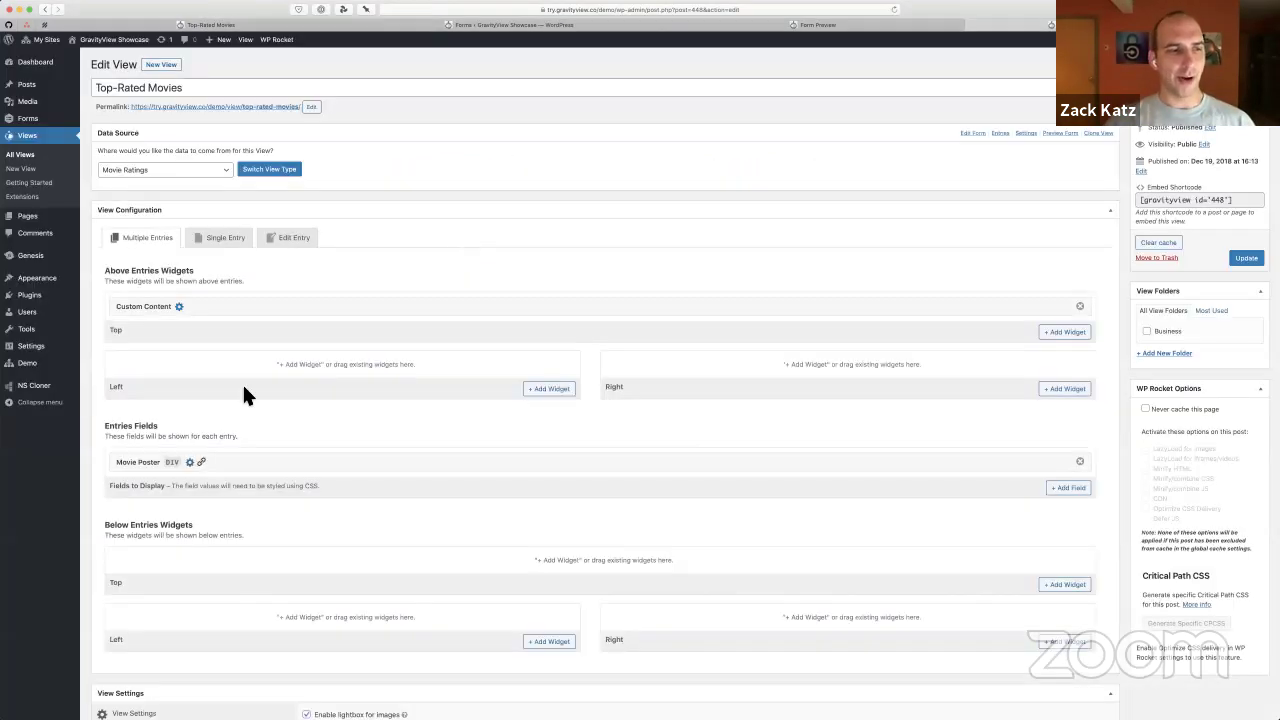
scroll(220, 360, down, 3)
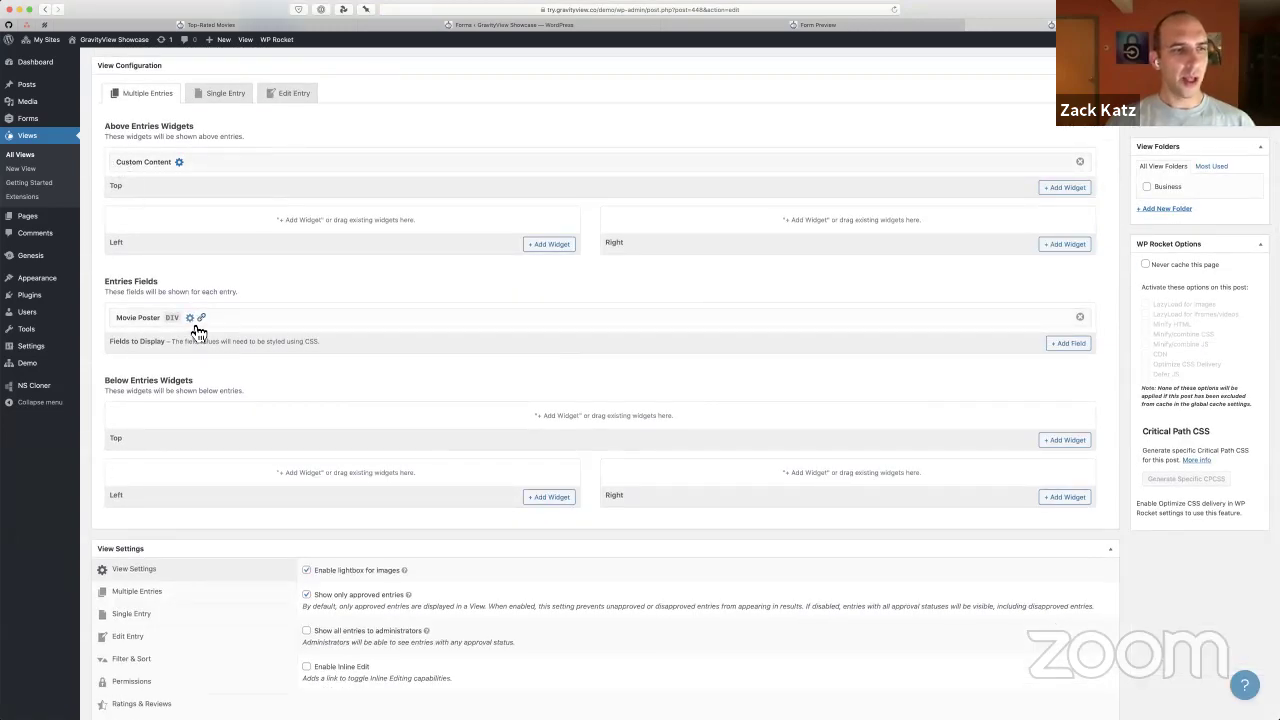
click(197, 324)
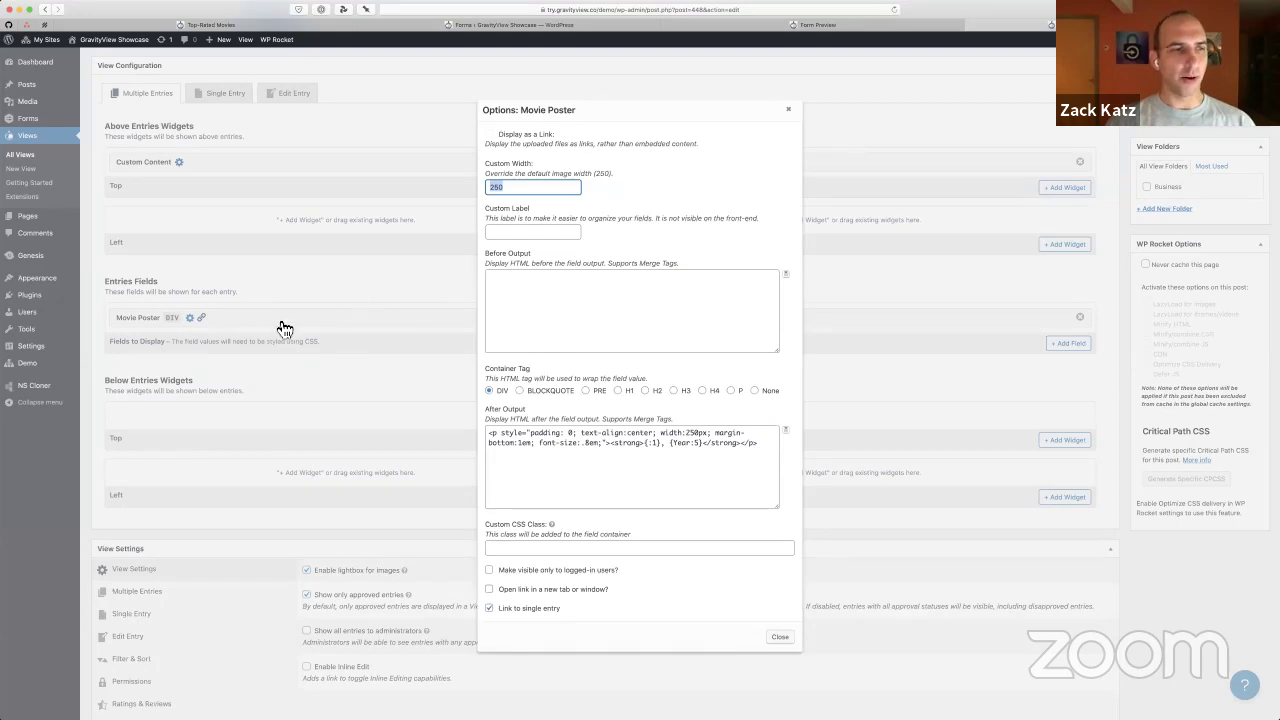
click(280, 329)
key(super+plus)
key(super+plus)
key(super+plus)
key(super+plus)
key(super+plus)
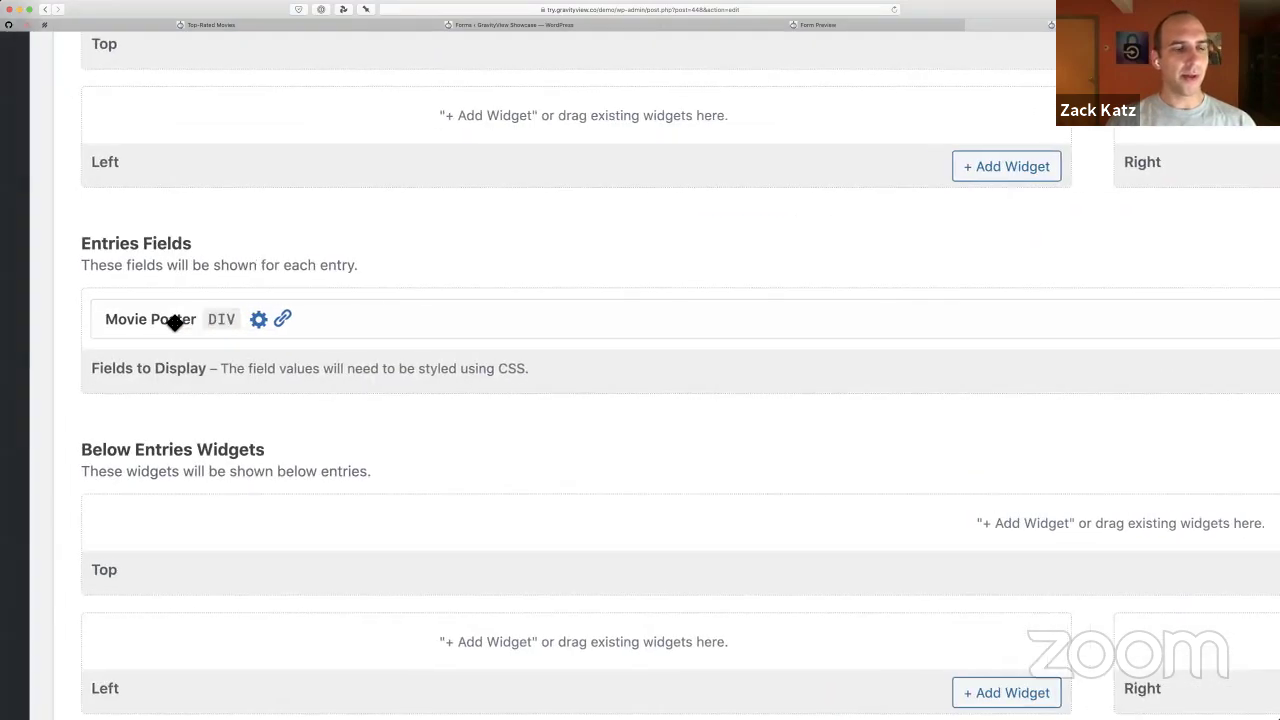
Review the Movie Poster field's After Output HTML with the {:1}, {Year:5} merge tags
click(262, 328)
scroll(852, 320, right, 6)
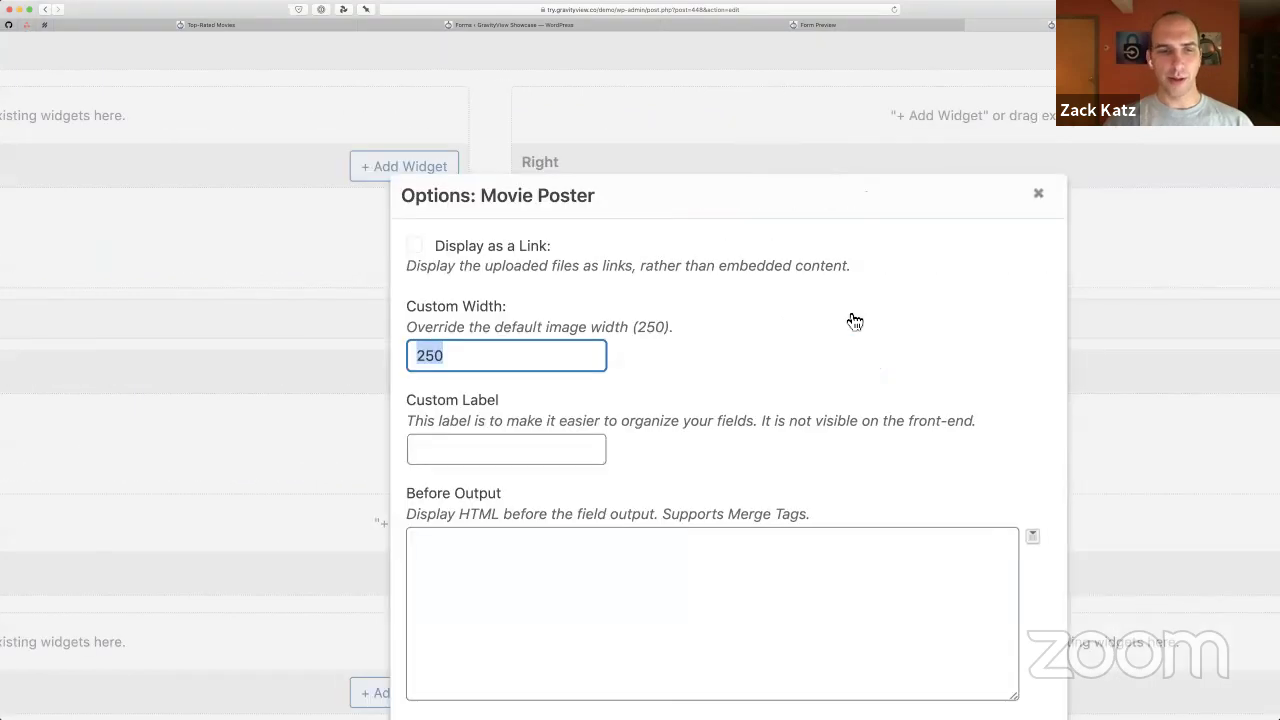
scroll(852, 320, down, 8)
scroll(852, 320, left, 1)
click(664, 518)
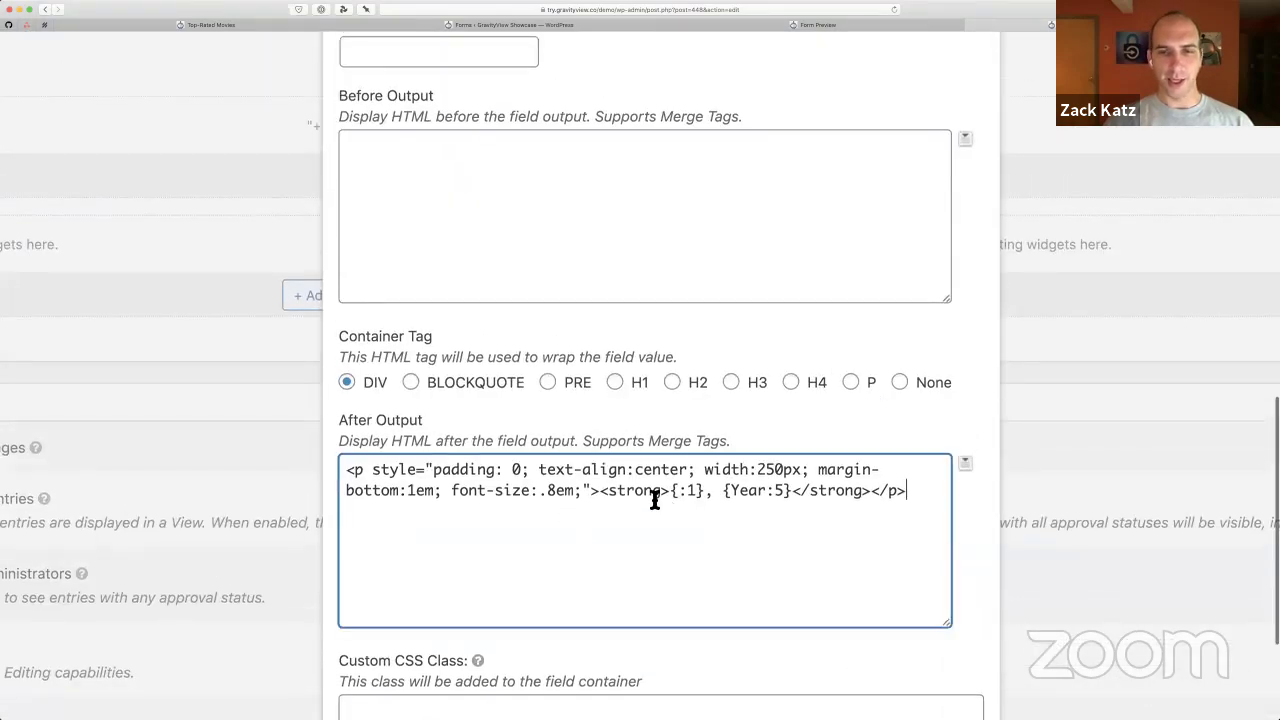
drag(655, 500, 634, 457)
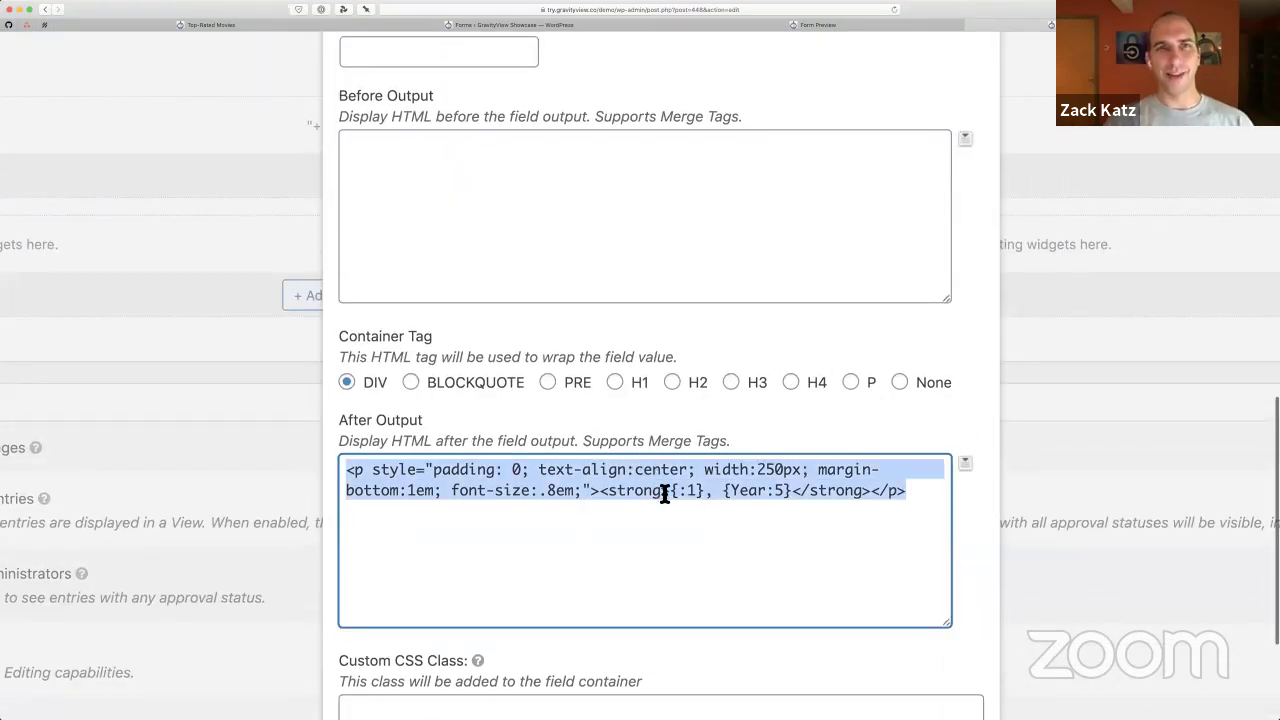
click(679, 511)
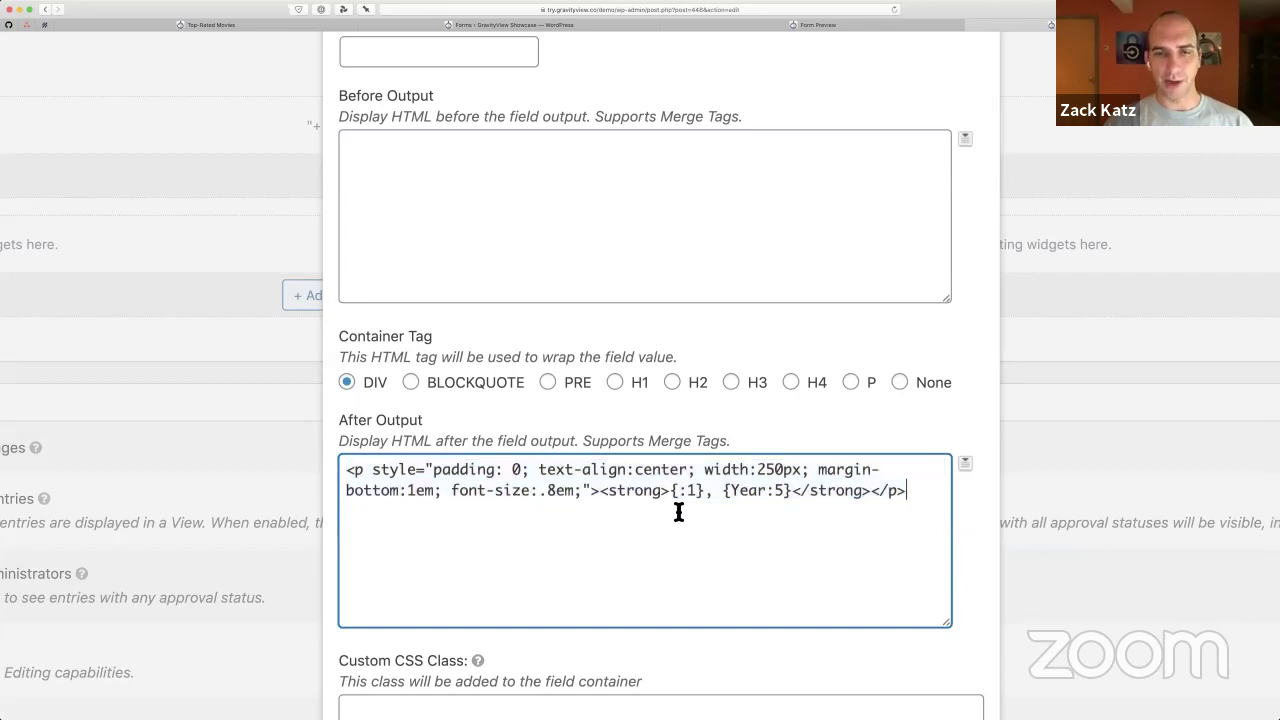
scroll(679, 511, down, 1)
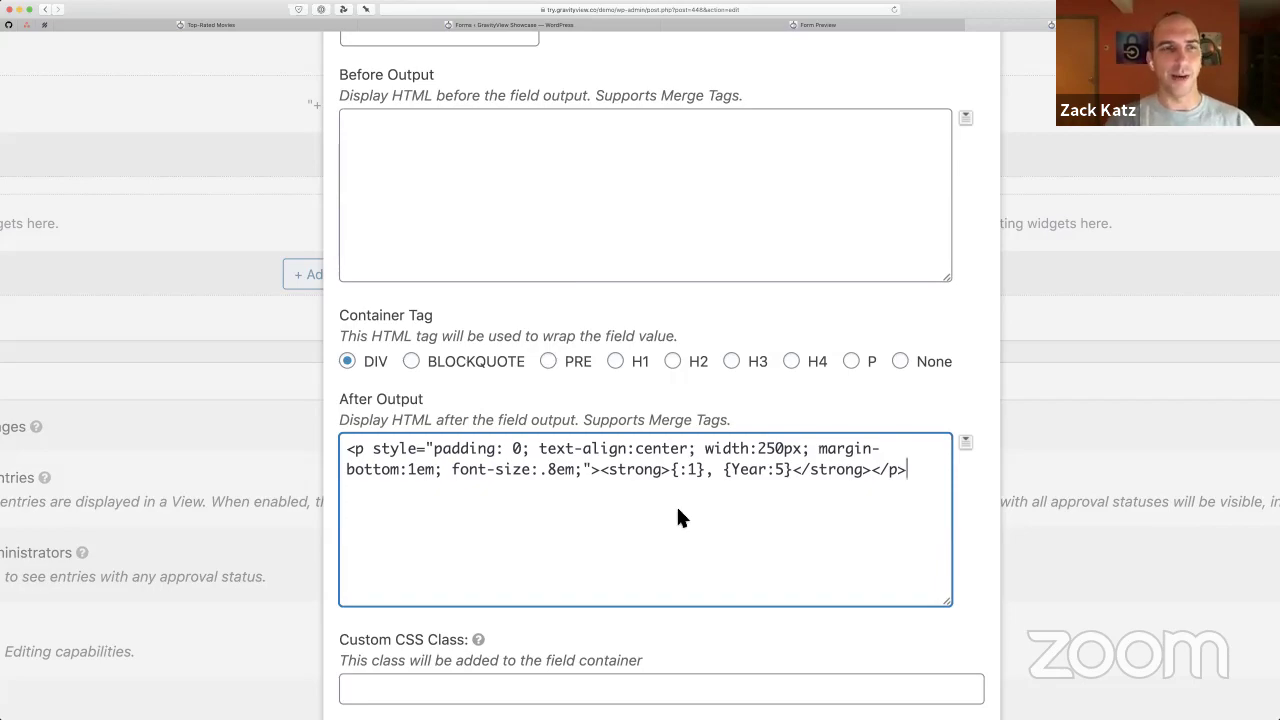
key(ctrl+shift+Tab)
key(ctrl+shift+Tab)
key(ctrl+shift+Tab)
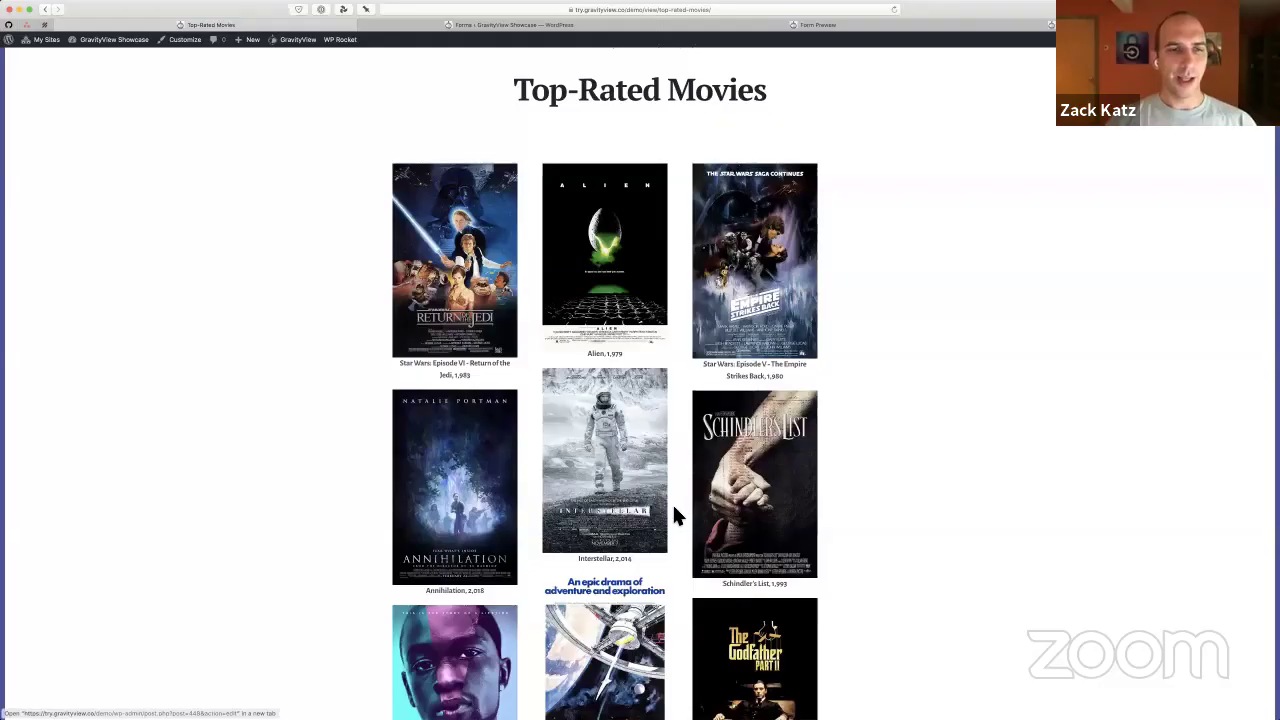
View the Return of the Jedi entry's detail page, then go back to the poster gallery
drag(471, 376, 378, 360)
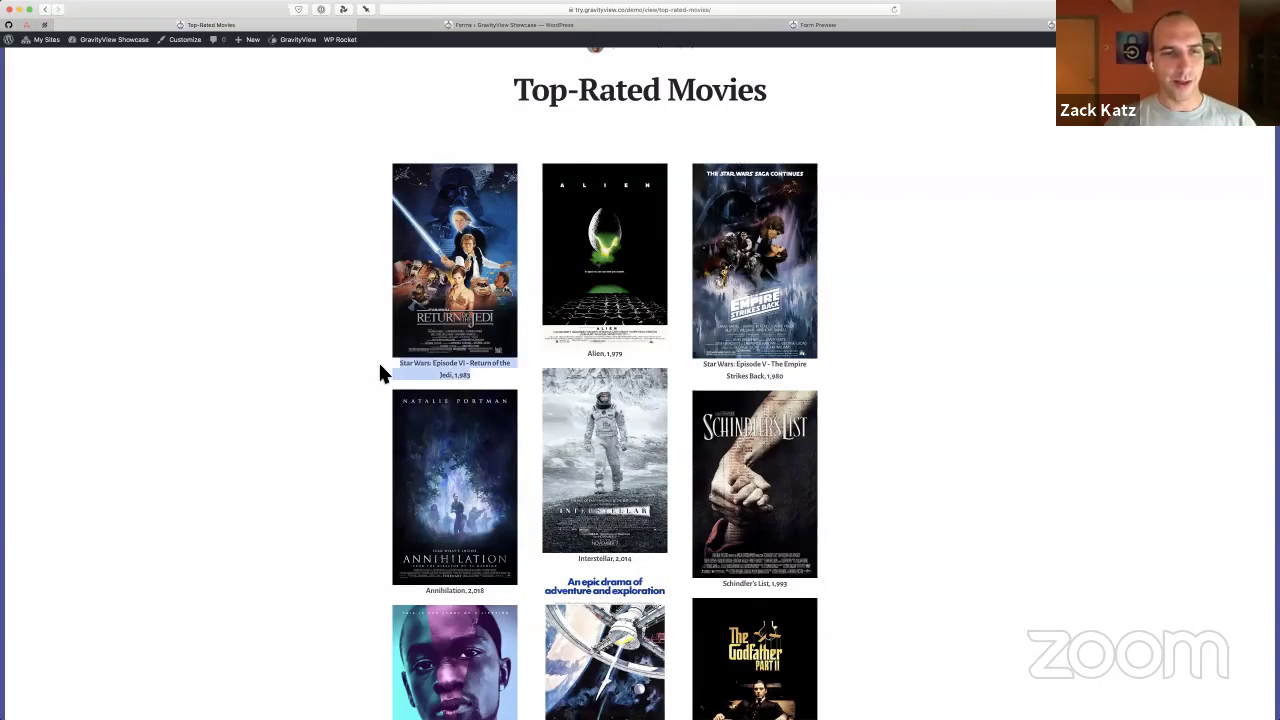
click(378, 360)
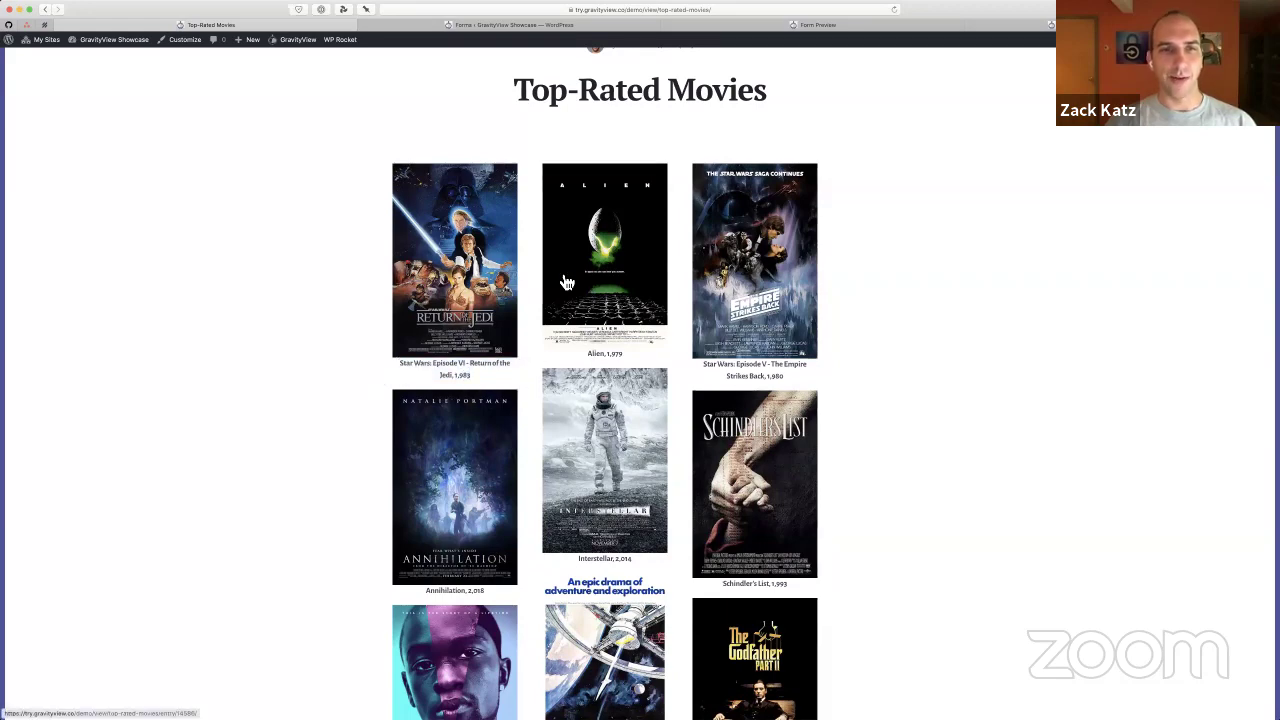
click(512, 268)
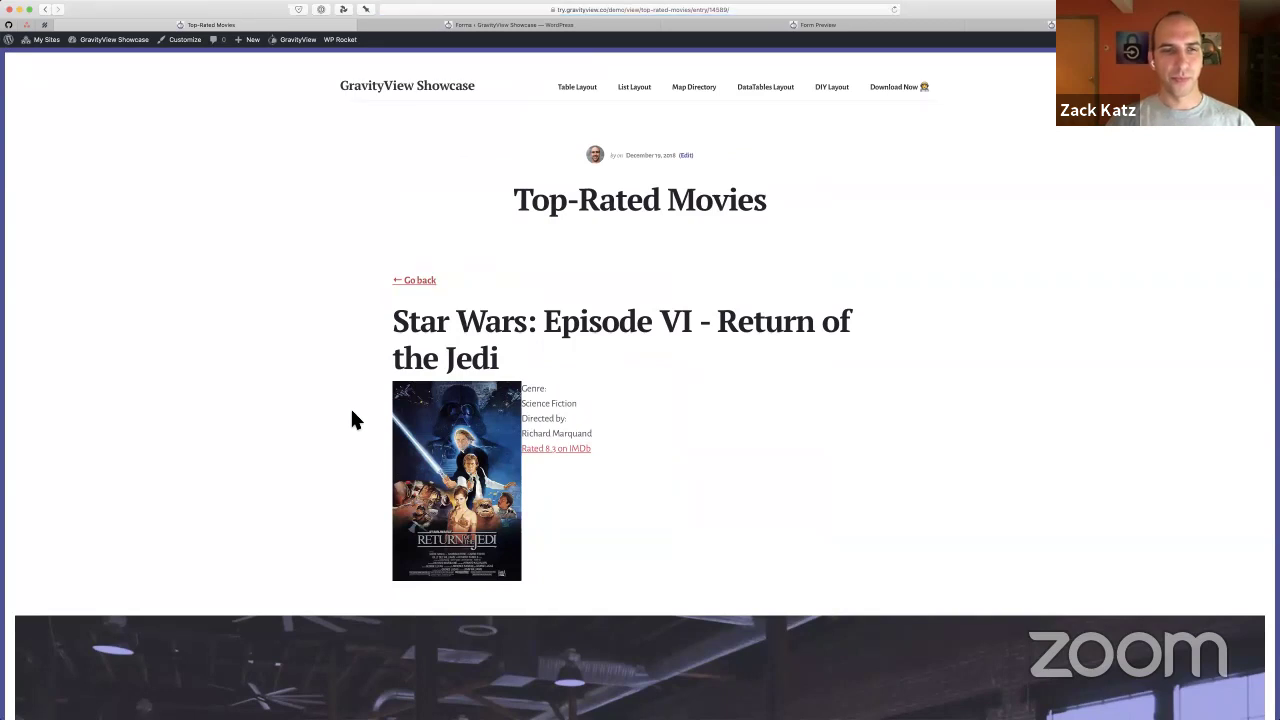
scroll(365, 412, down, 2)
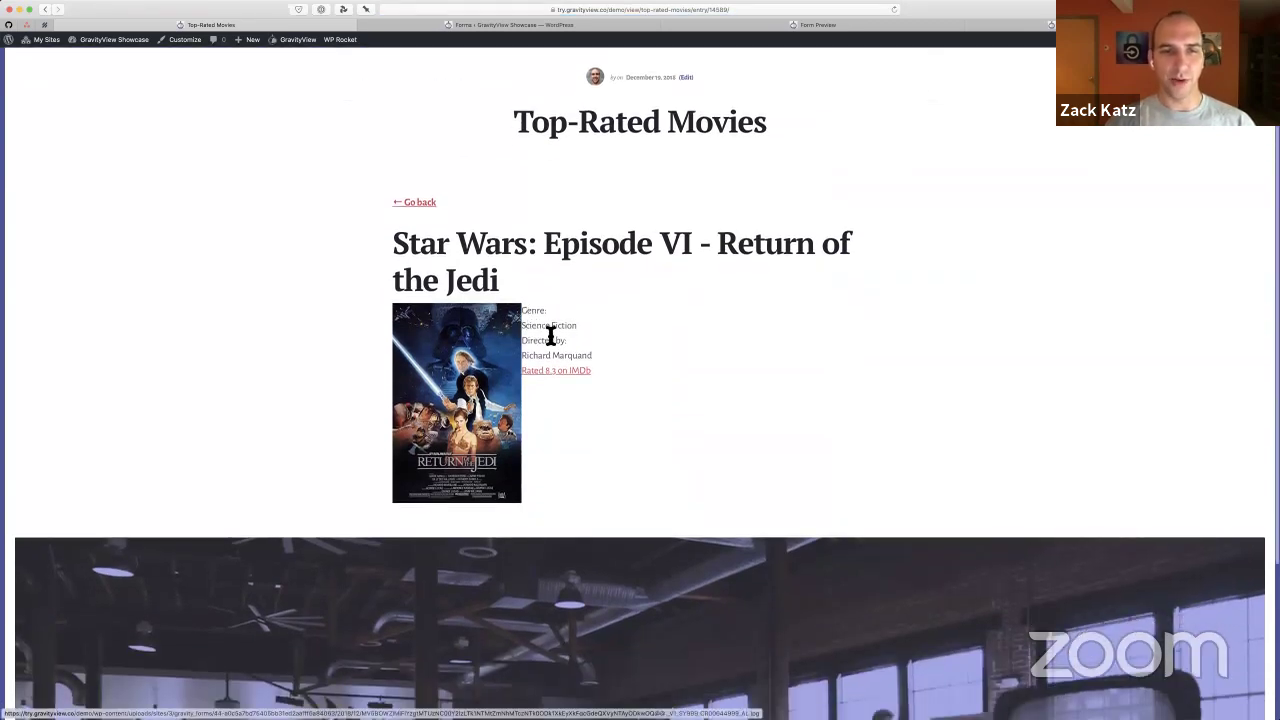
drag(549, 336, 554, 342)
click(555, 343)
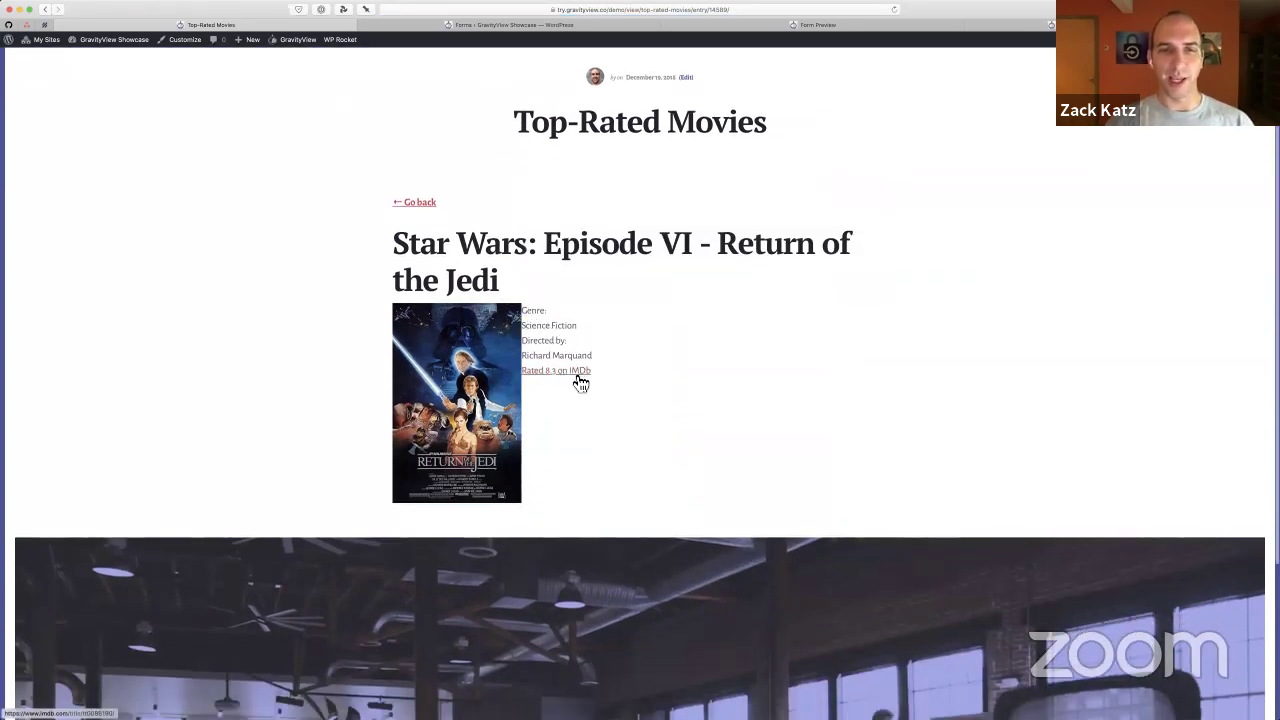
click(423, 206)
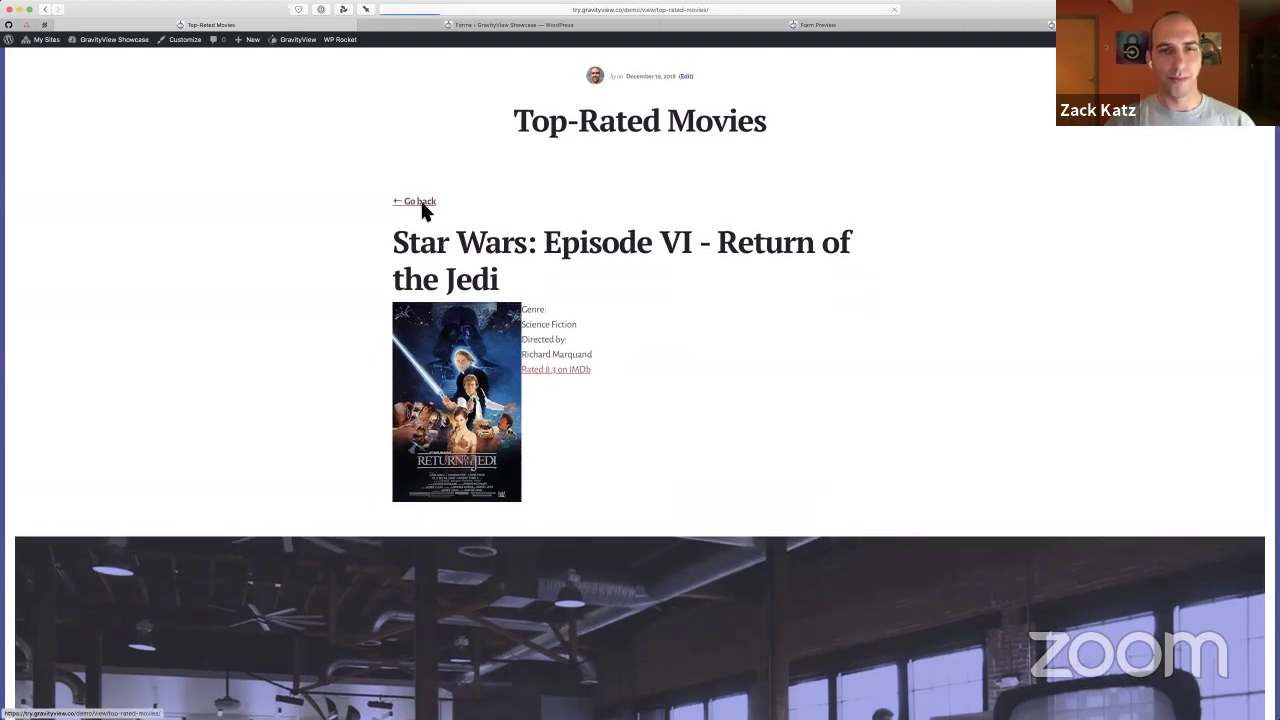
scroll(806, 470, down, 5)
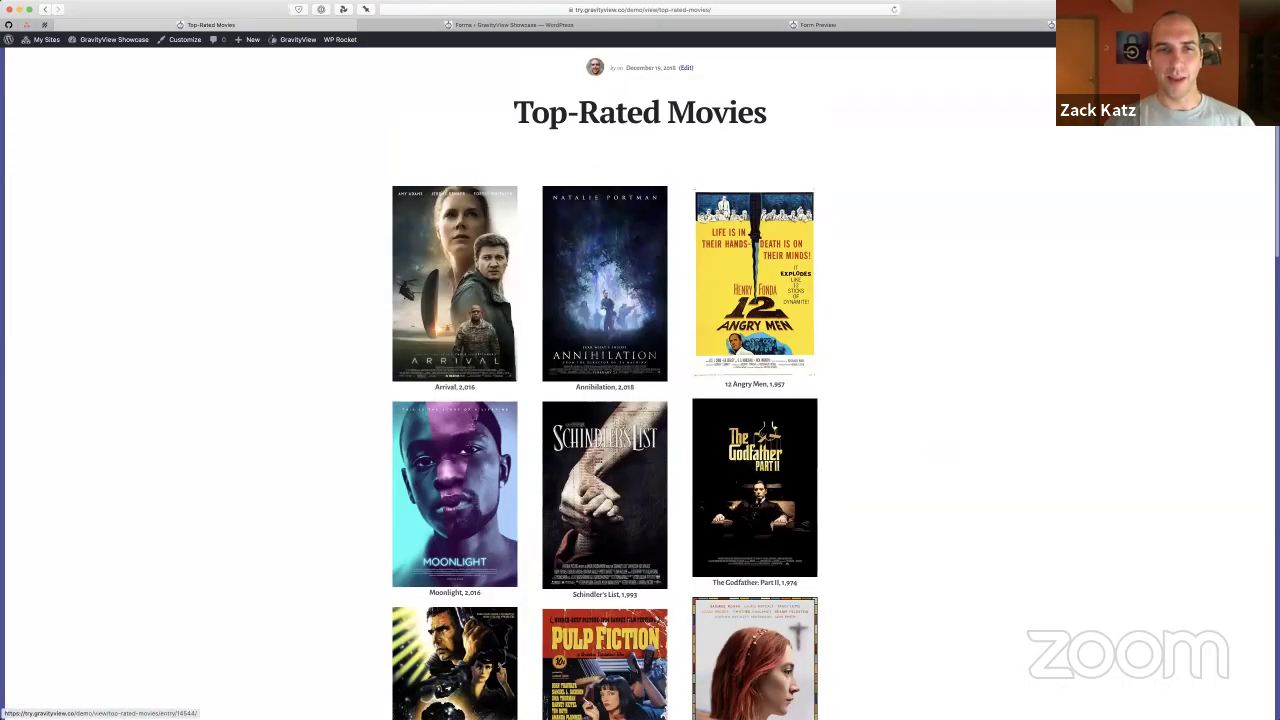
Narrow the gallery window to a single column, then widen it back to three columns
key(ctrl+Right)
drag(408, 434, 257, 434)
drag(347, 437, 1206, 437)
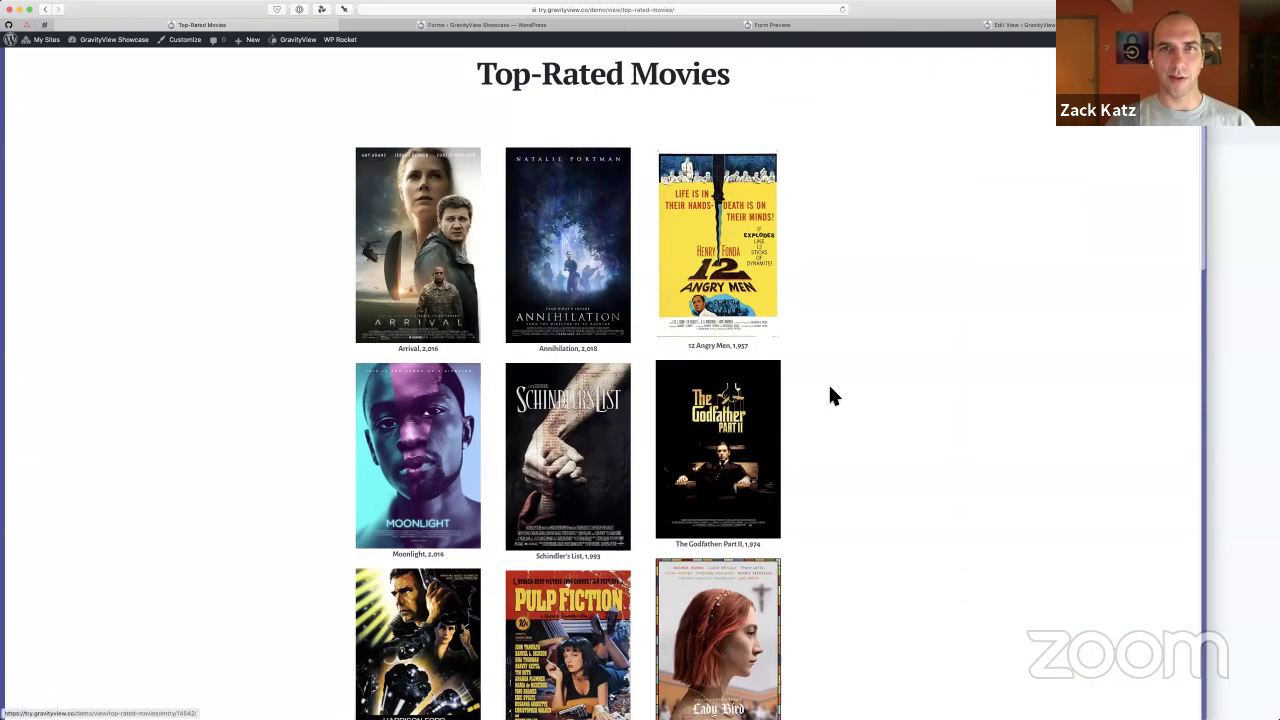
scroll(895, 352, down, 1)
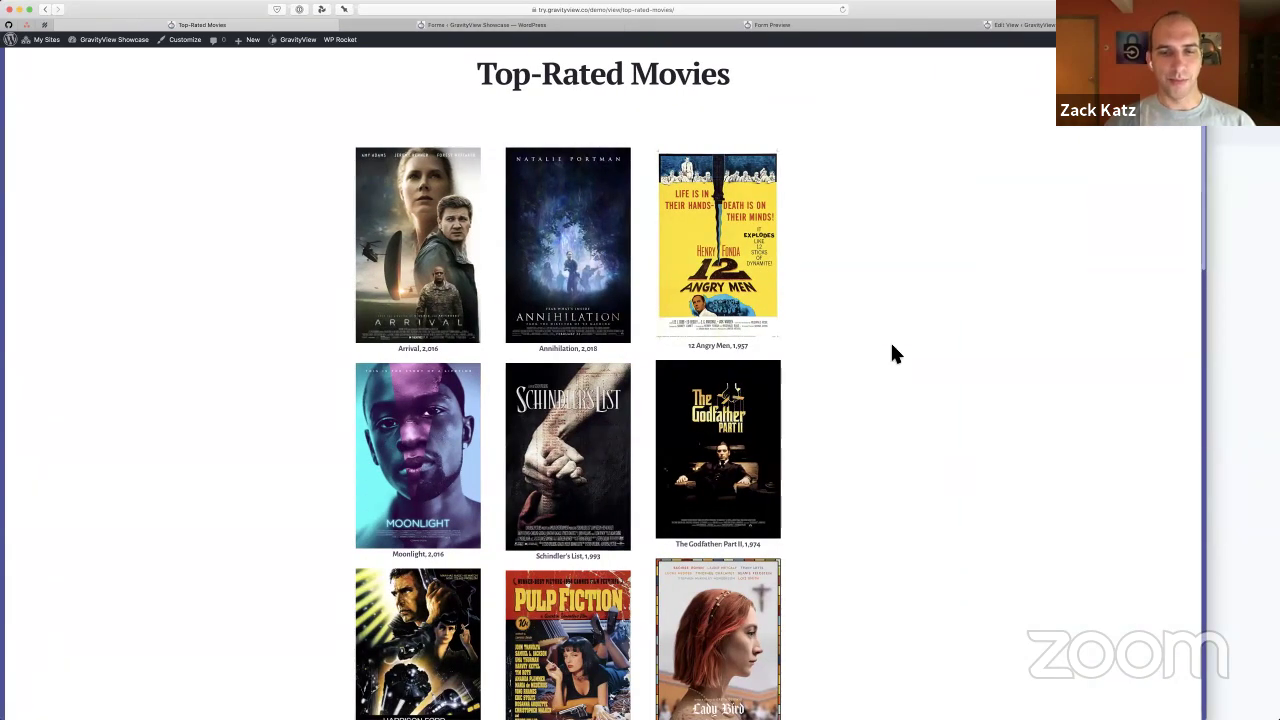
scroll(895, 353, up, 3)
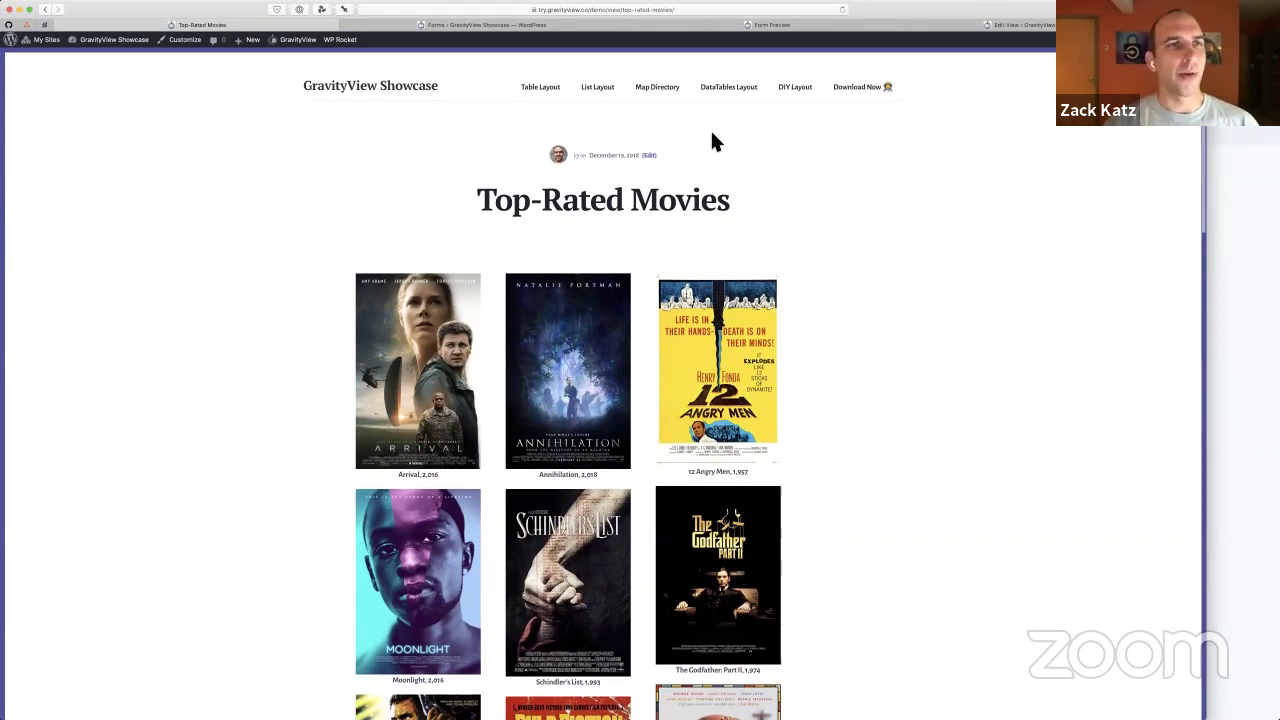
Open the gallery's source Movie Ratings form in the Gravity Forms editor
mouse_move(296, 42)
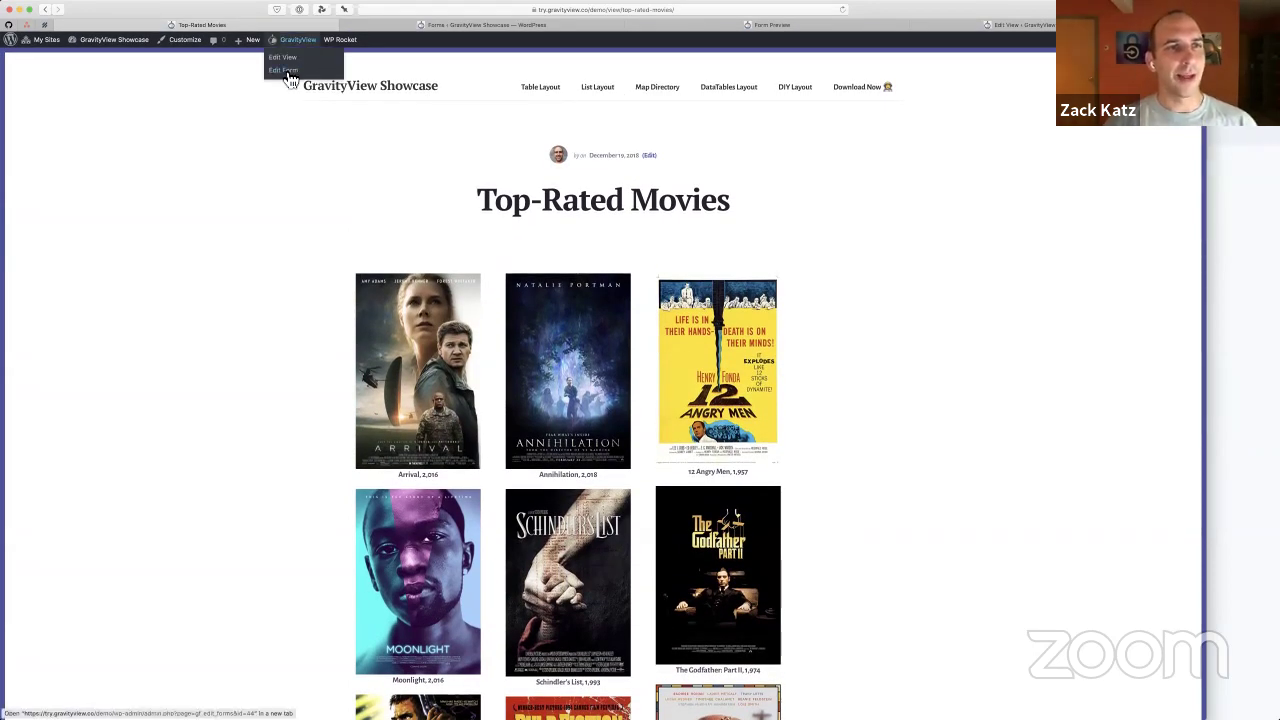
click(288, 75)
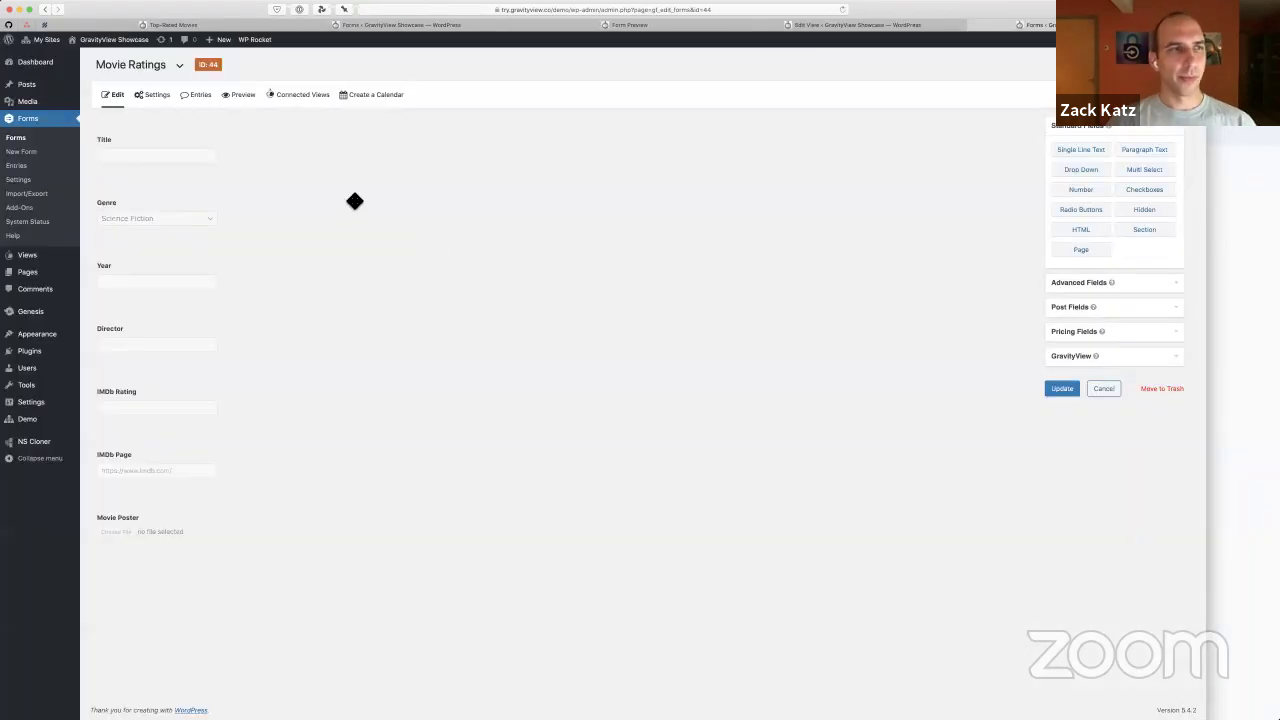
scroll(109, 142, up, 3)
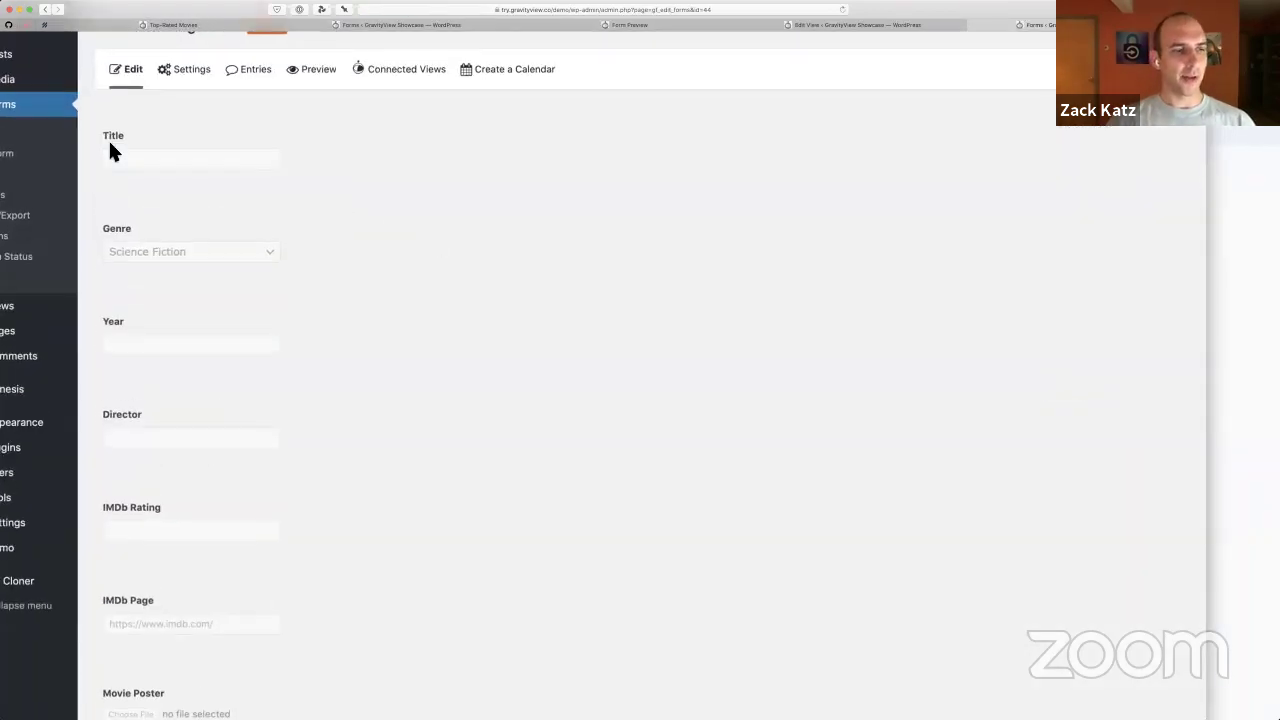
scroll(109, 142, down, 5)
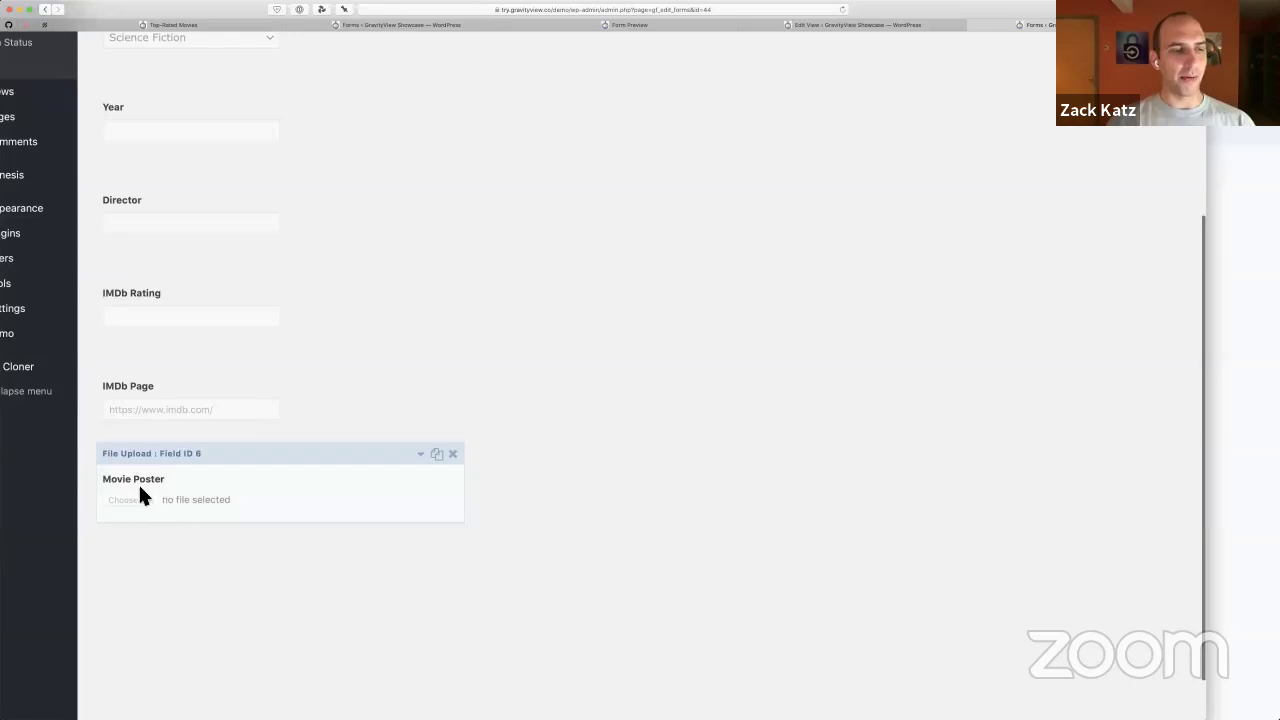
scroll(140, 483, down, 1)
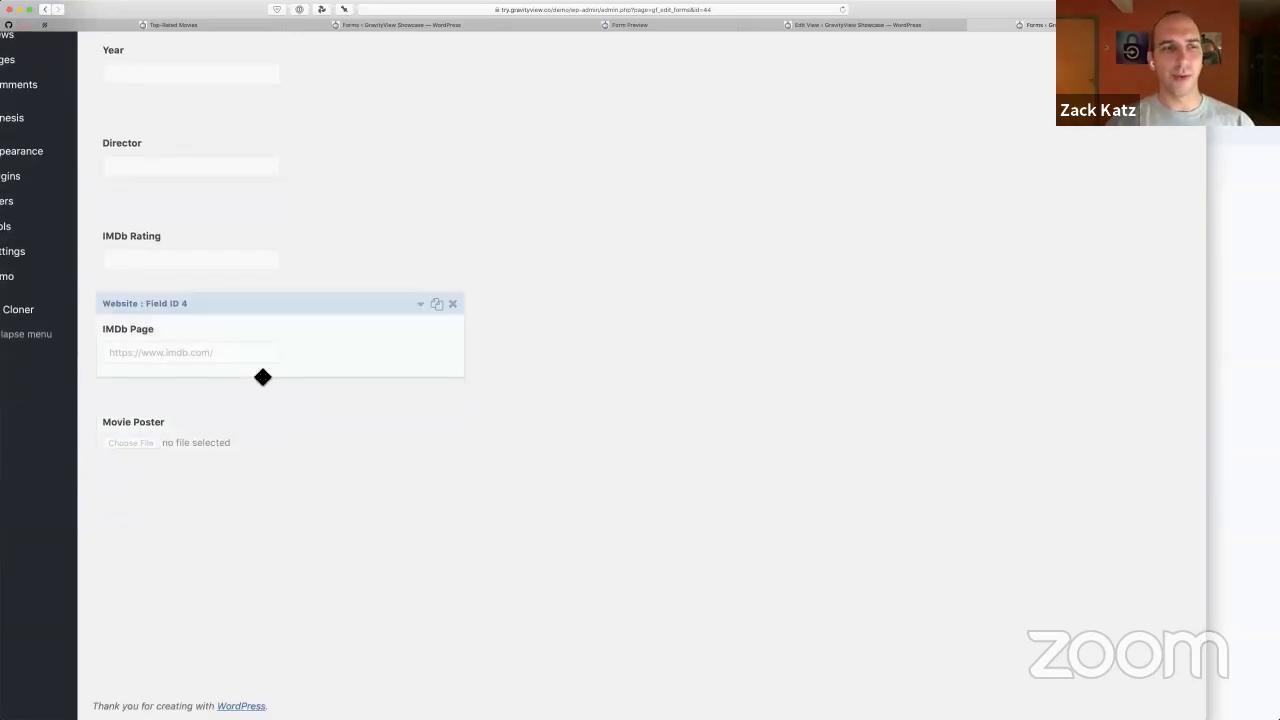
scroll(400, 303, up, 6)
Preview the form, enter 'New Movie' as the Title, and zoom in
mouse_move(397, 140)
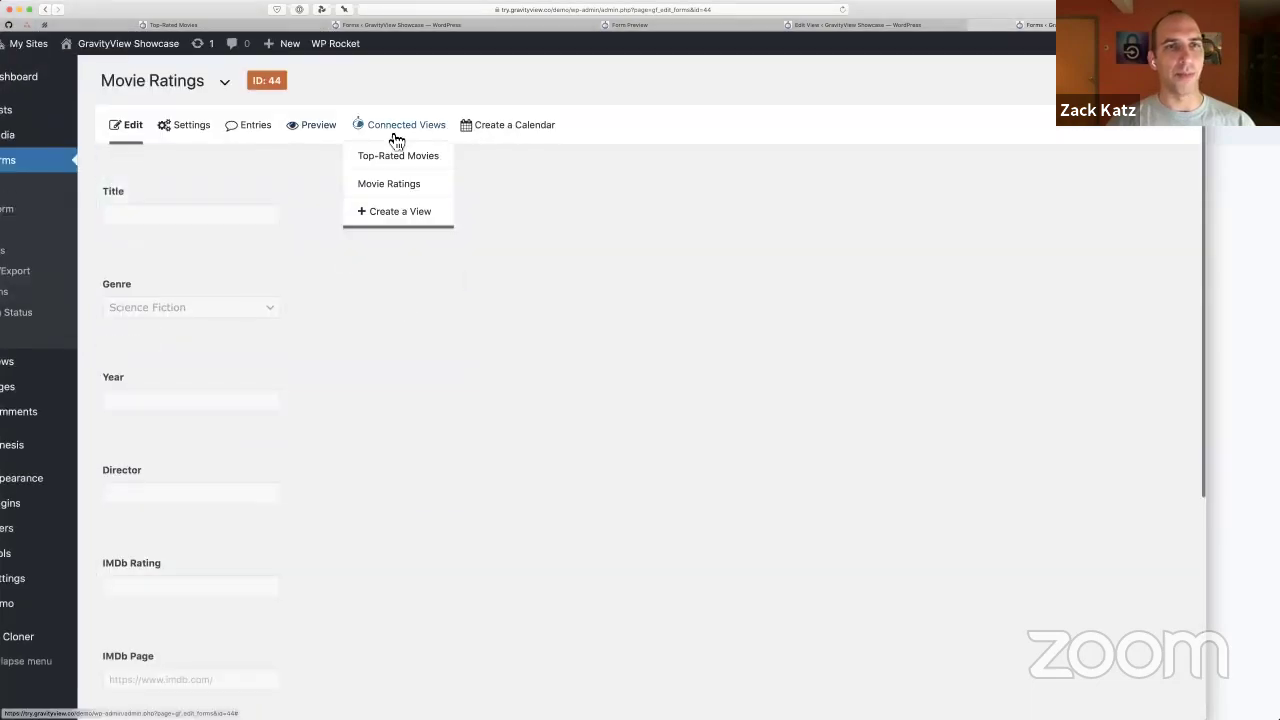
click(305, 125)
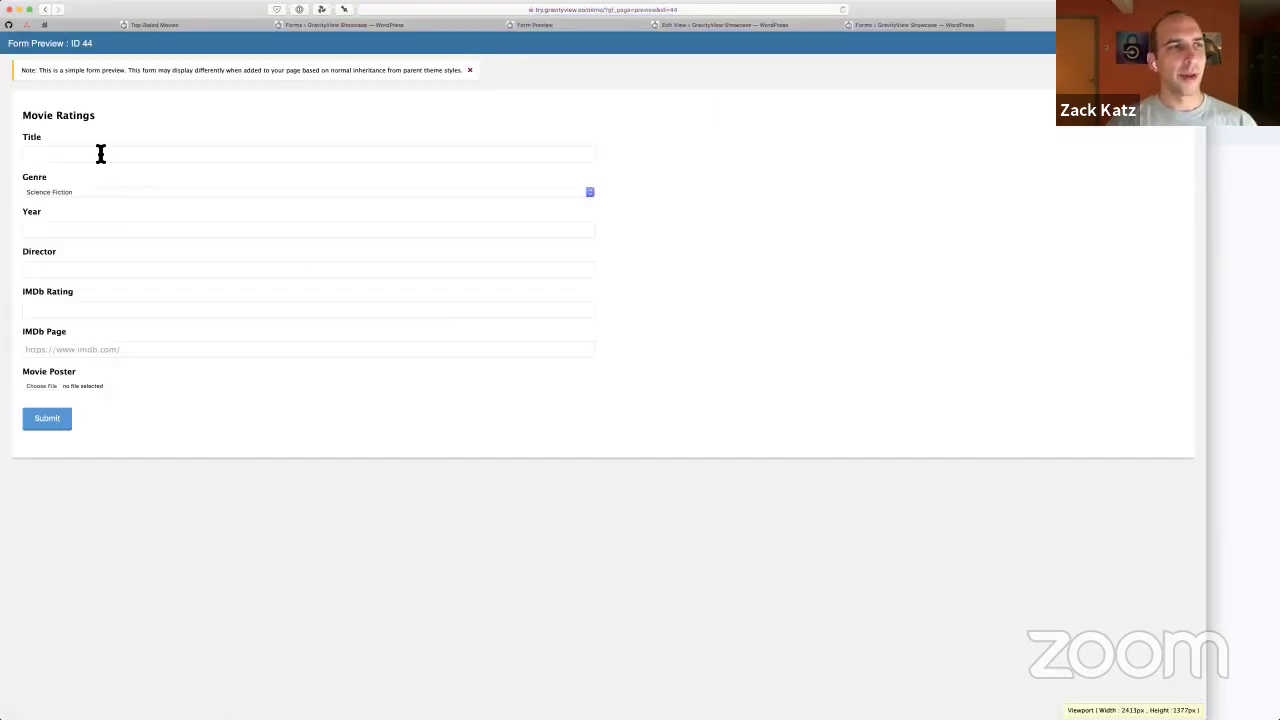
click(100, 153)
text(New Movie)
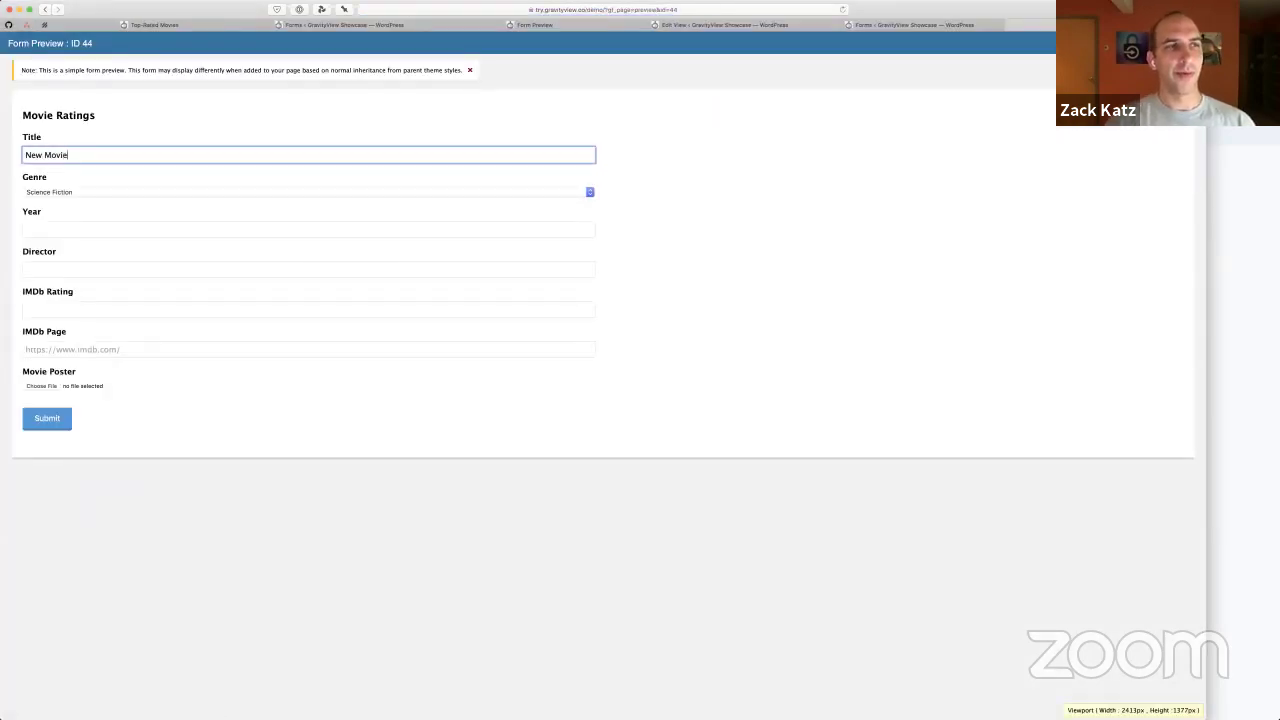
key(super+equal)
key(super+equal)
key(super+equal)
key(super+equal)
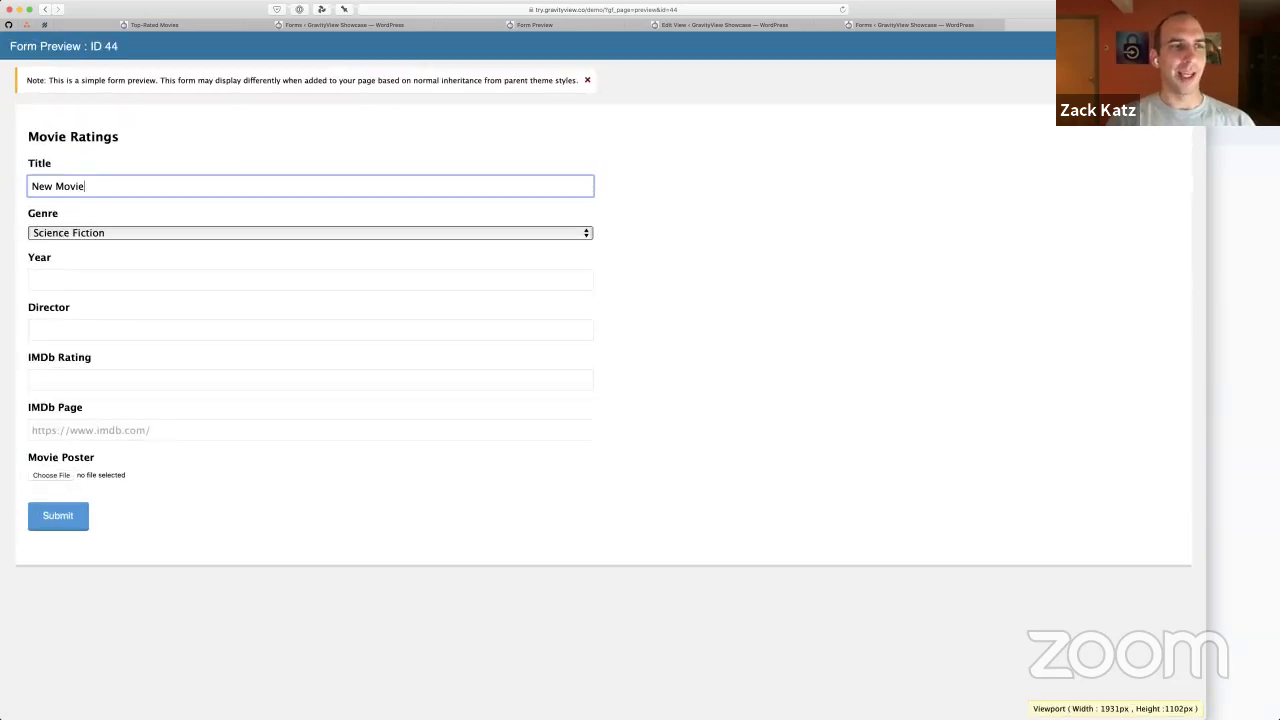
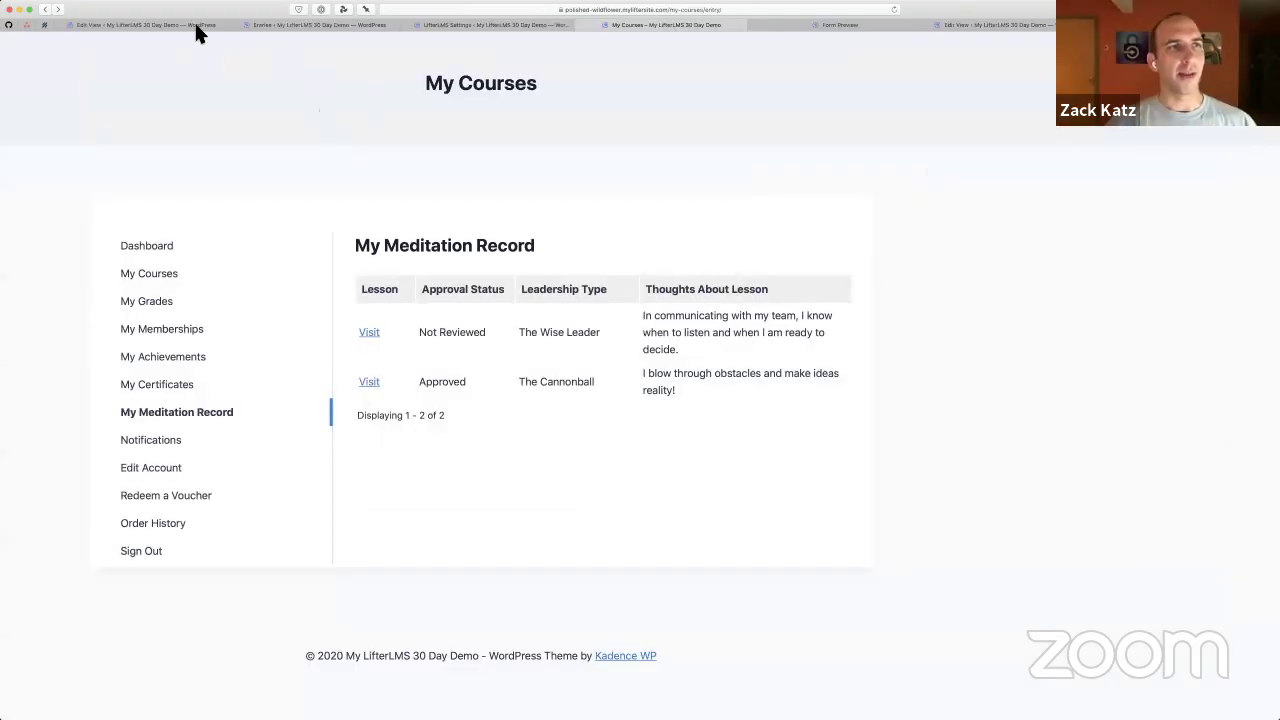
Switch to the Edit View tab for the Leadership Styles (Student Entries) view
click(180, 25)
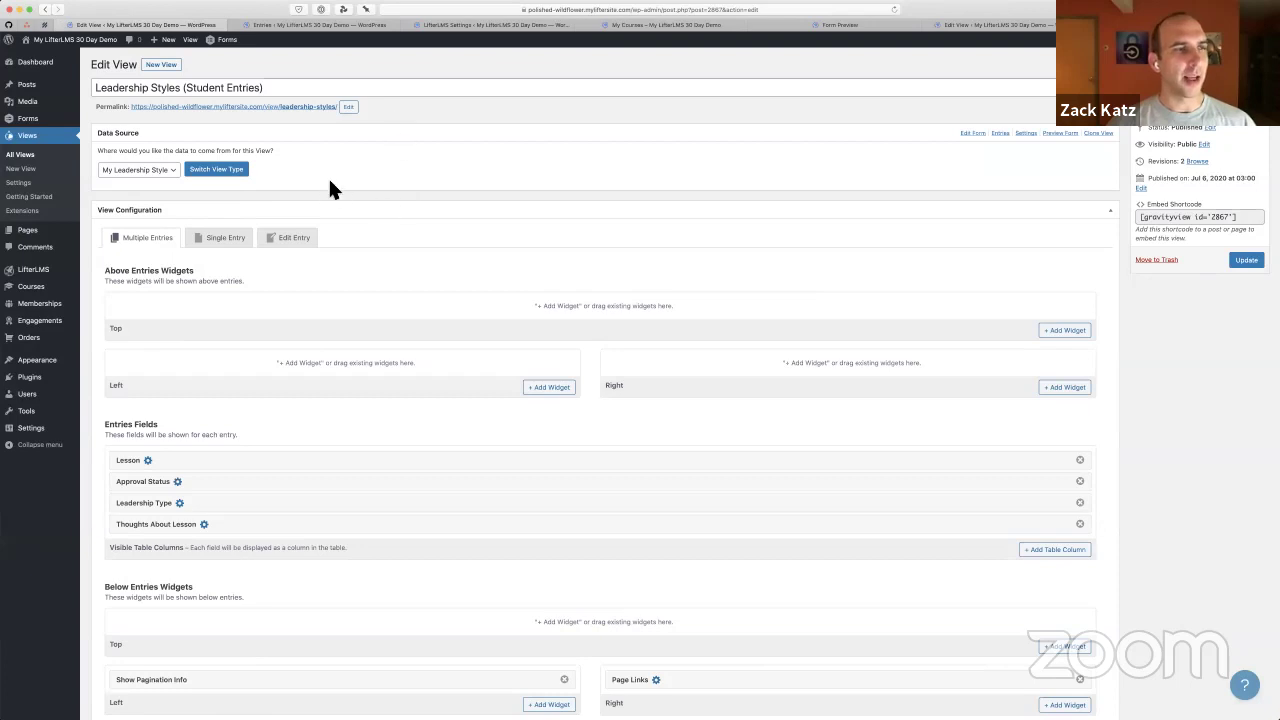
Create a blank Gravity Forms form named 'Mindfulness' from the Forms menu
mouse_move(60, 122)
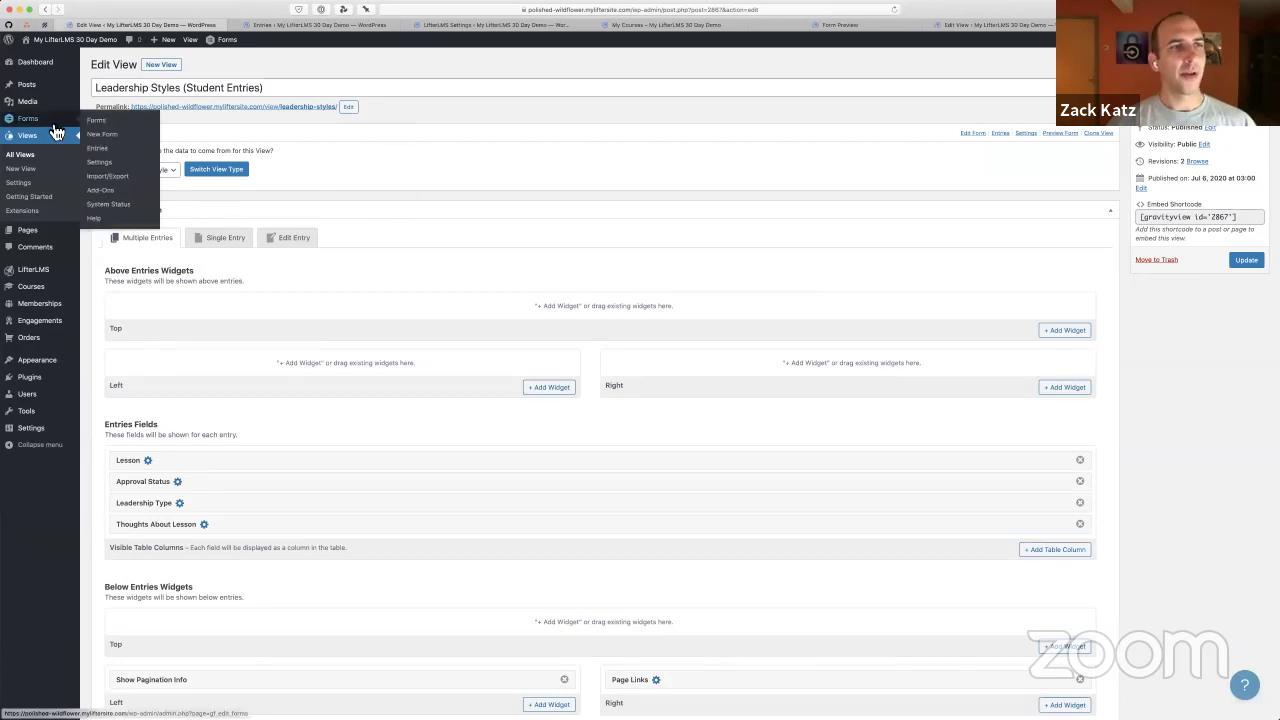
click(113, 130)
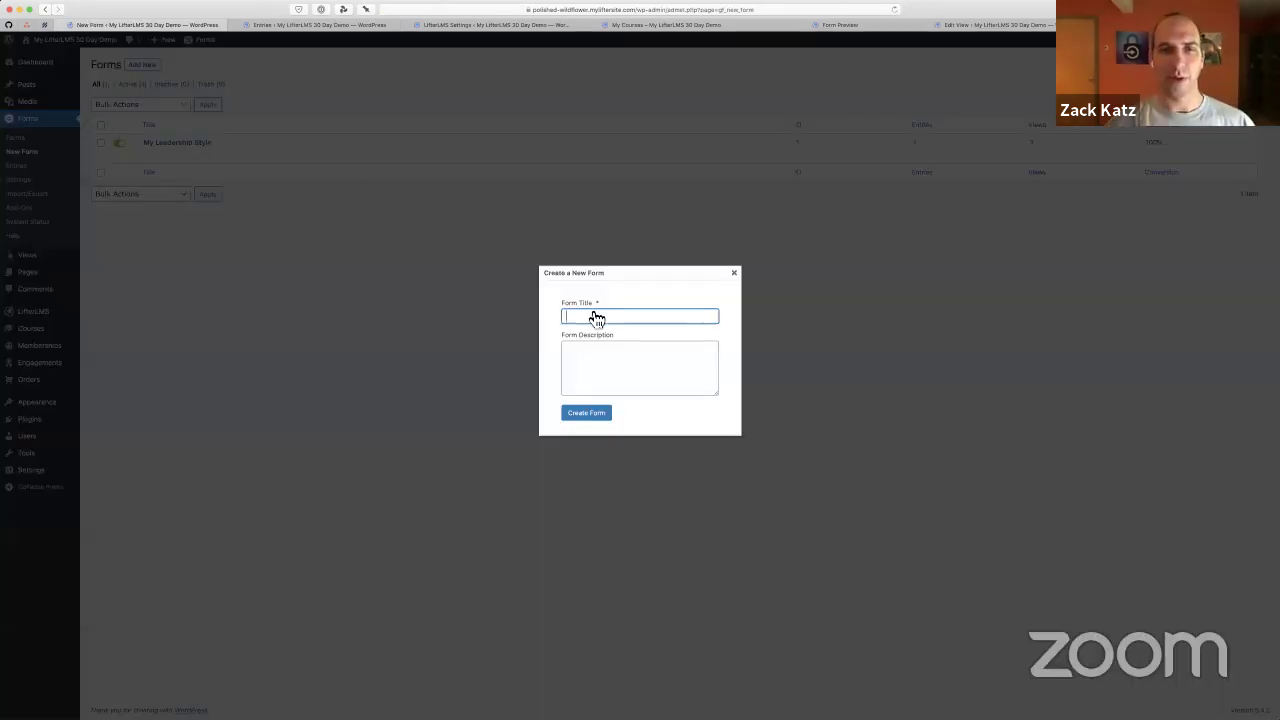
text(Mindfu)
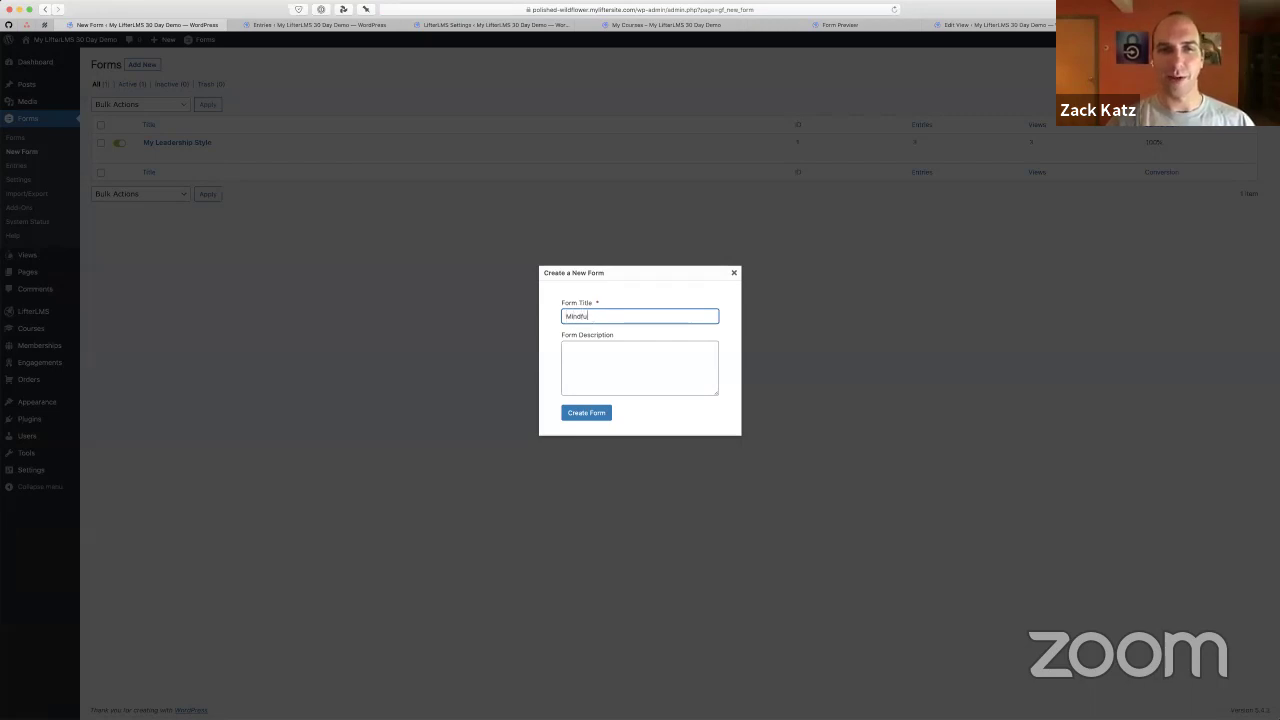
text(lness)
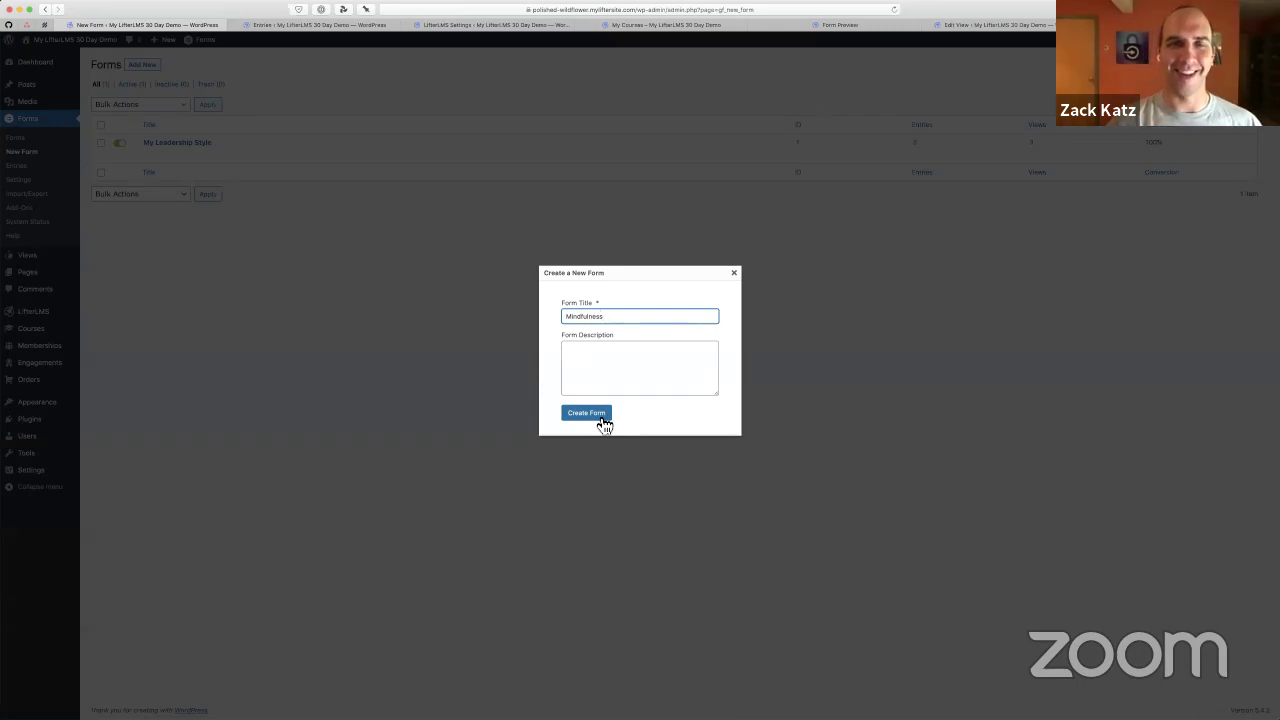
click(604, 422)
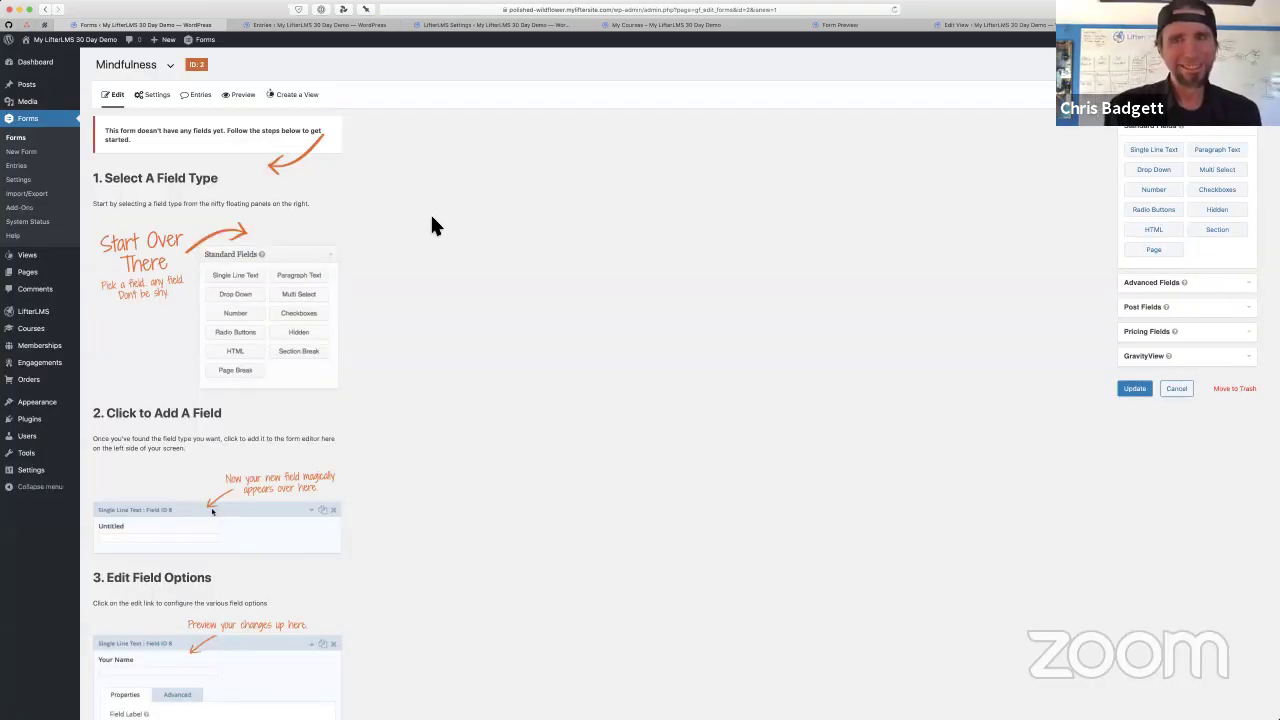
Add a Checkboxes field to the Mindfulness form
key(super+0)
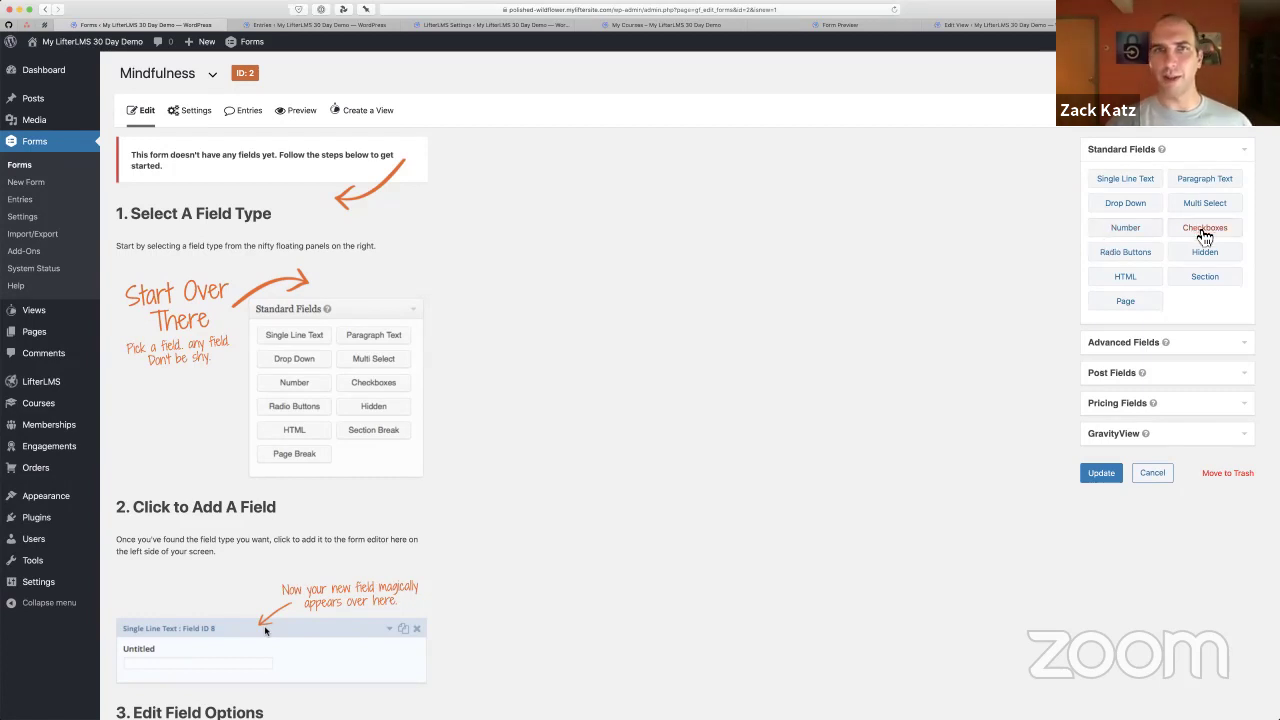
drag(1203, 232, 268, 206)
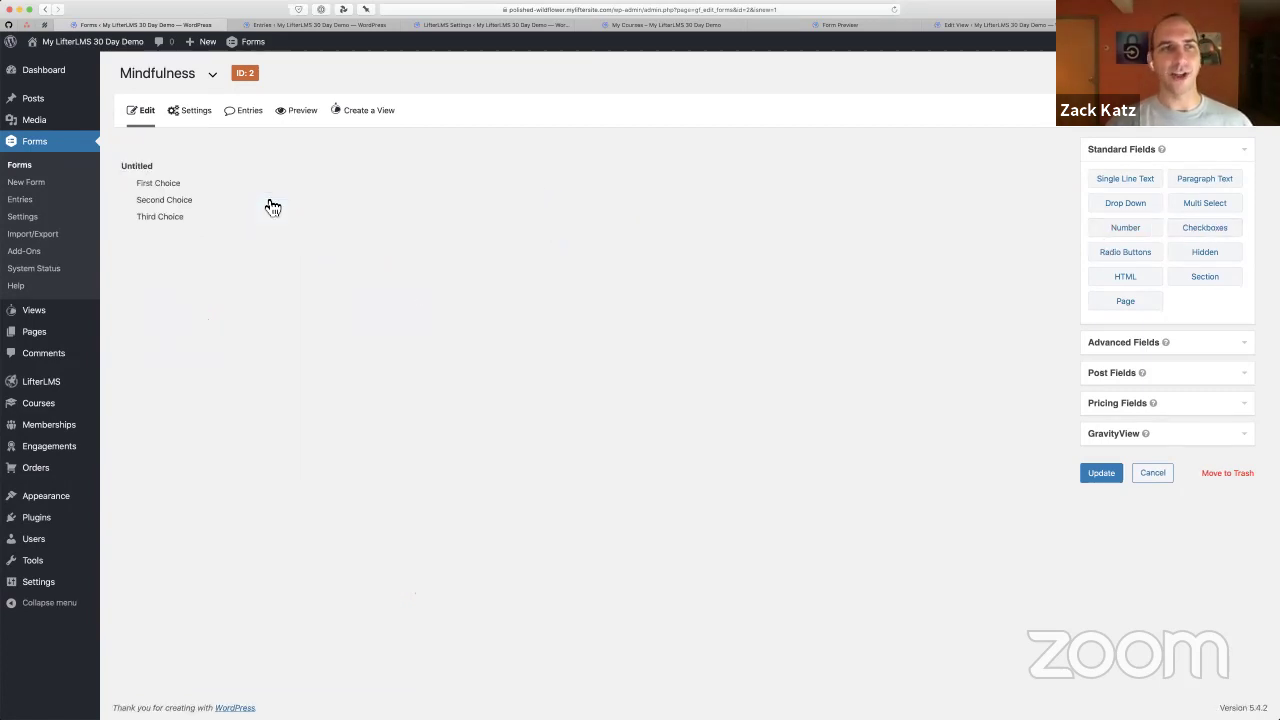
click(215, 207)
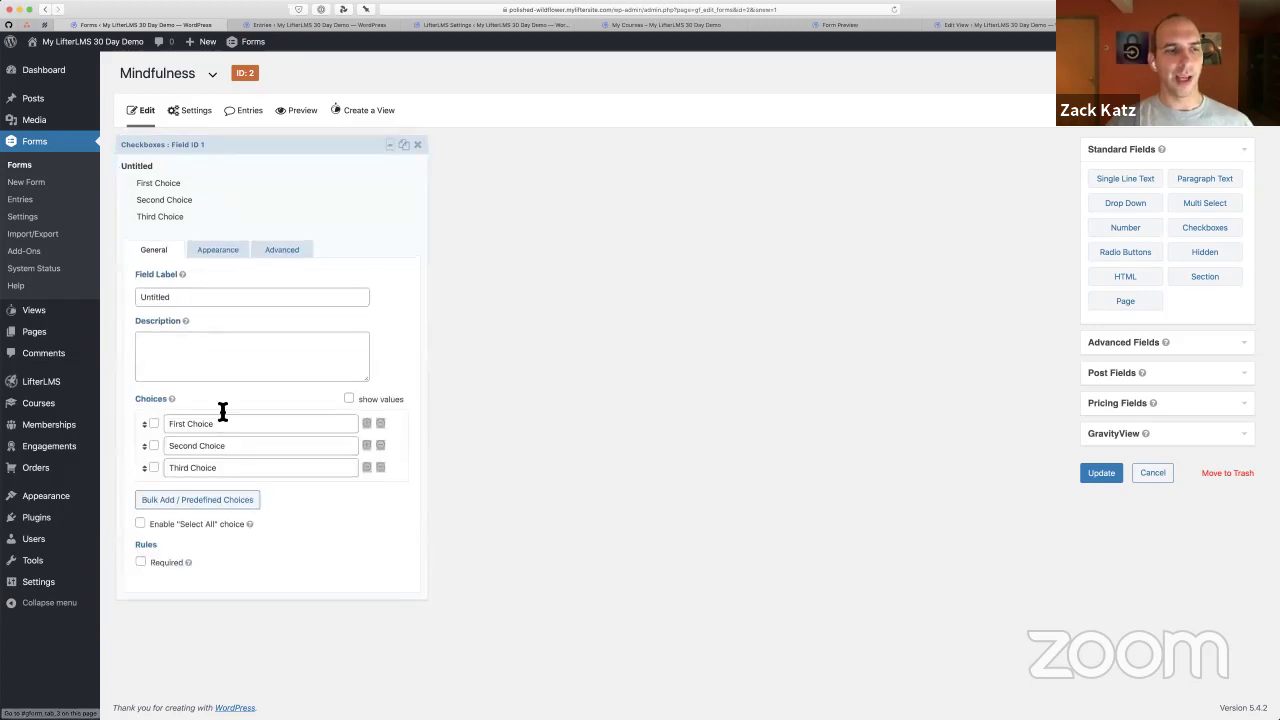
Set the choices to 'Sit still for 5 minutes', 'Don't look at your phone', 'Be conscious of your breath for 5 minutes'
triple_click(212, 423)
key(BackSpace)
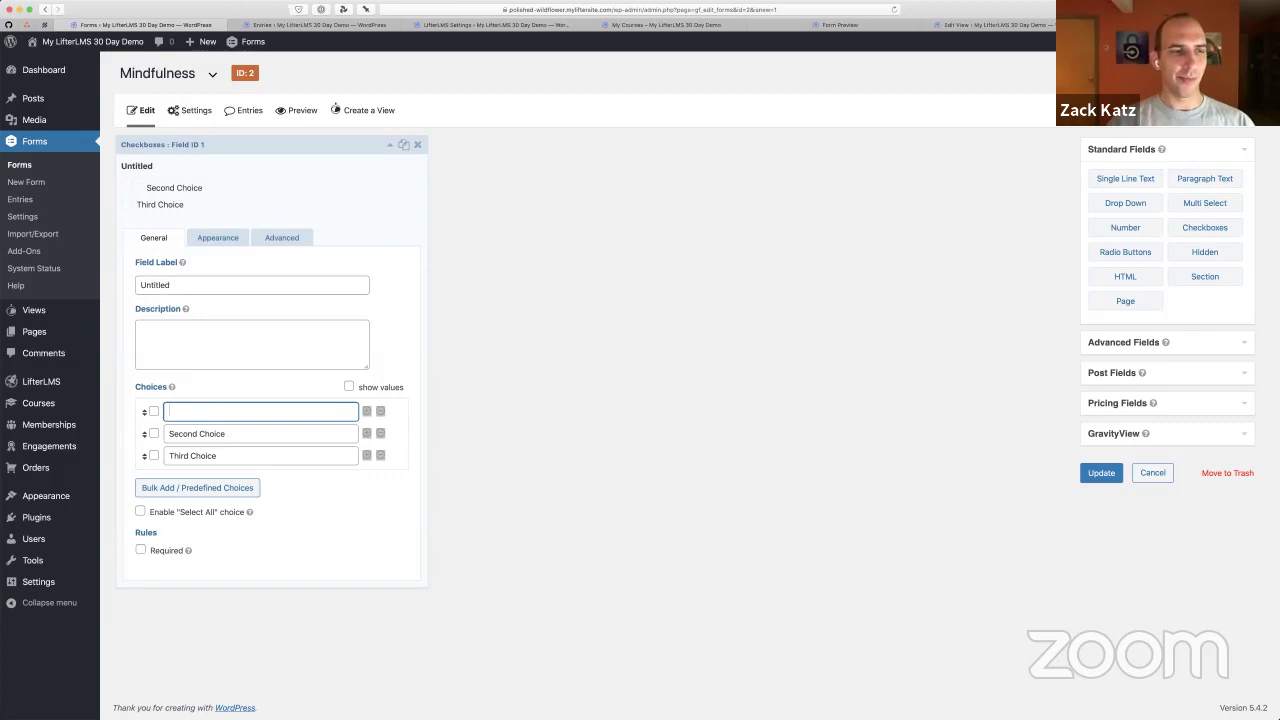
text(Sit still for )
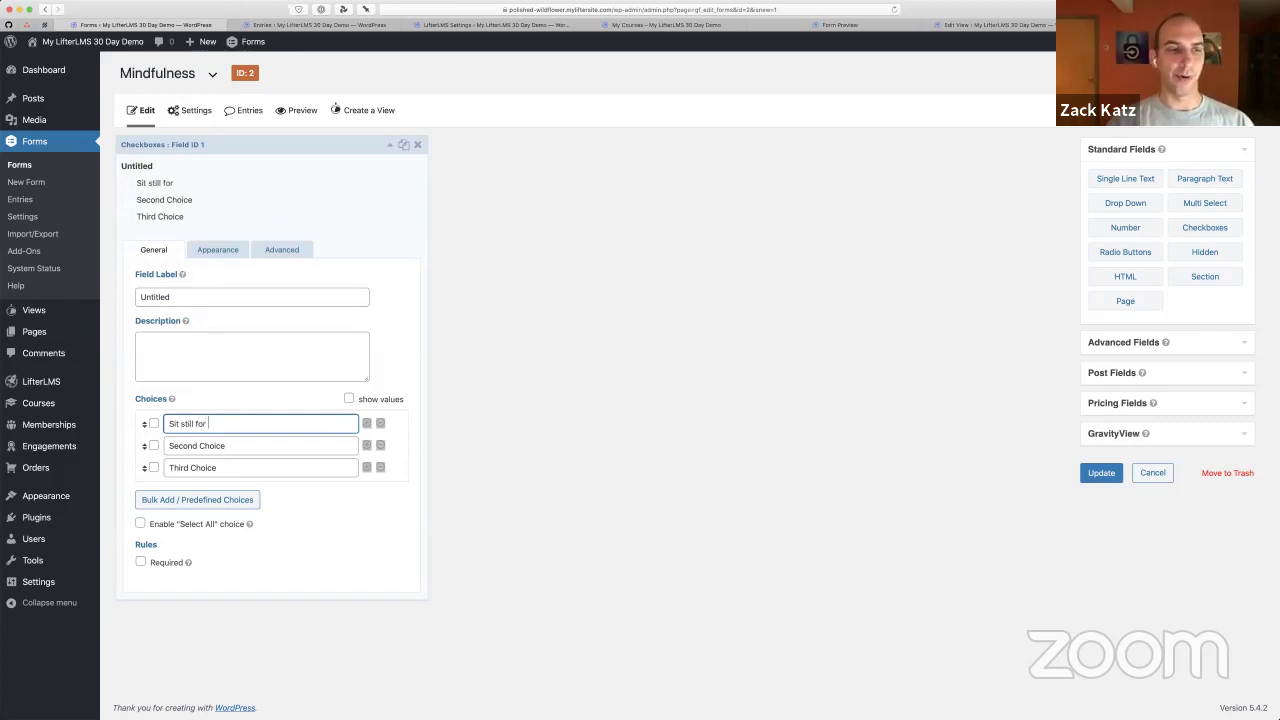
text(5 minutes)
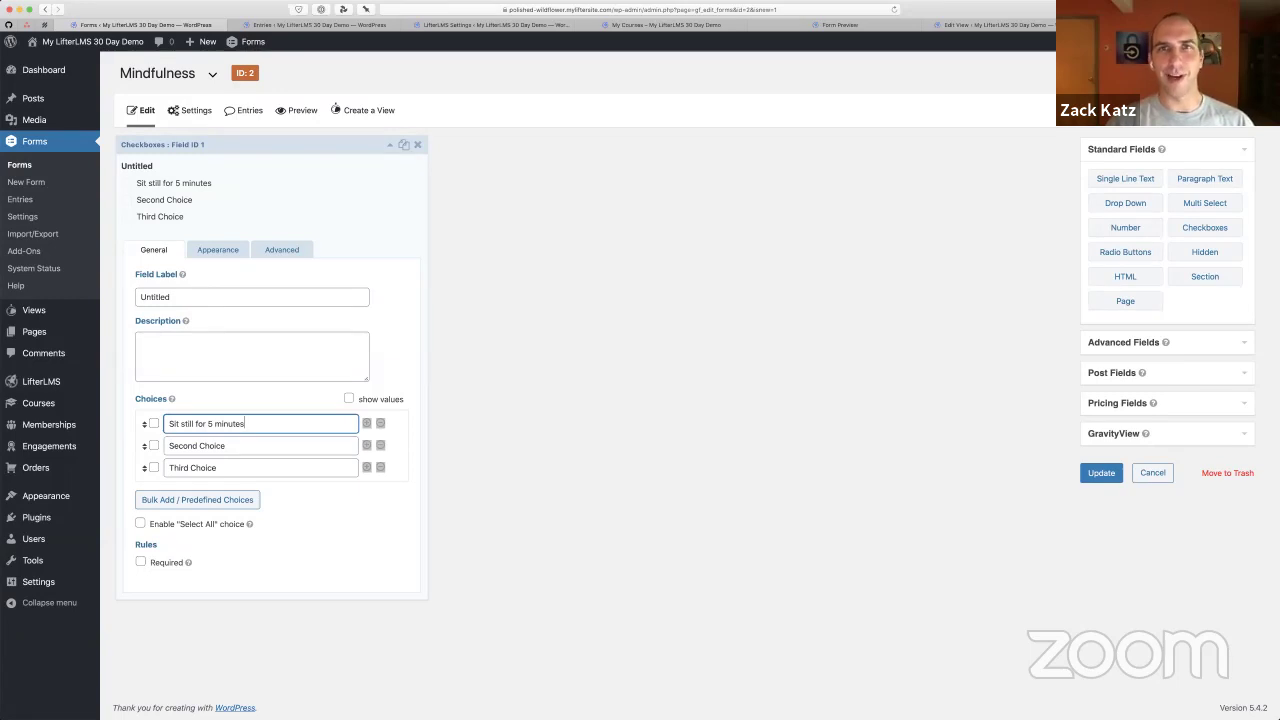
key(Tab)
key(Tab)
key(Tab)
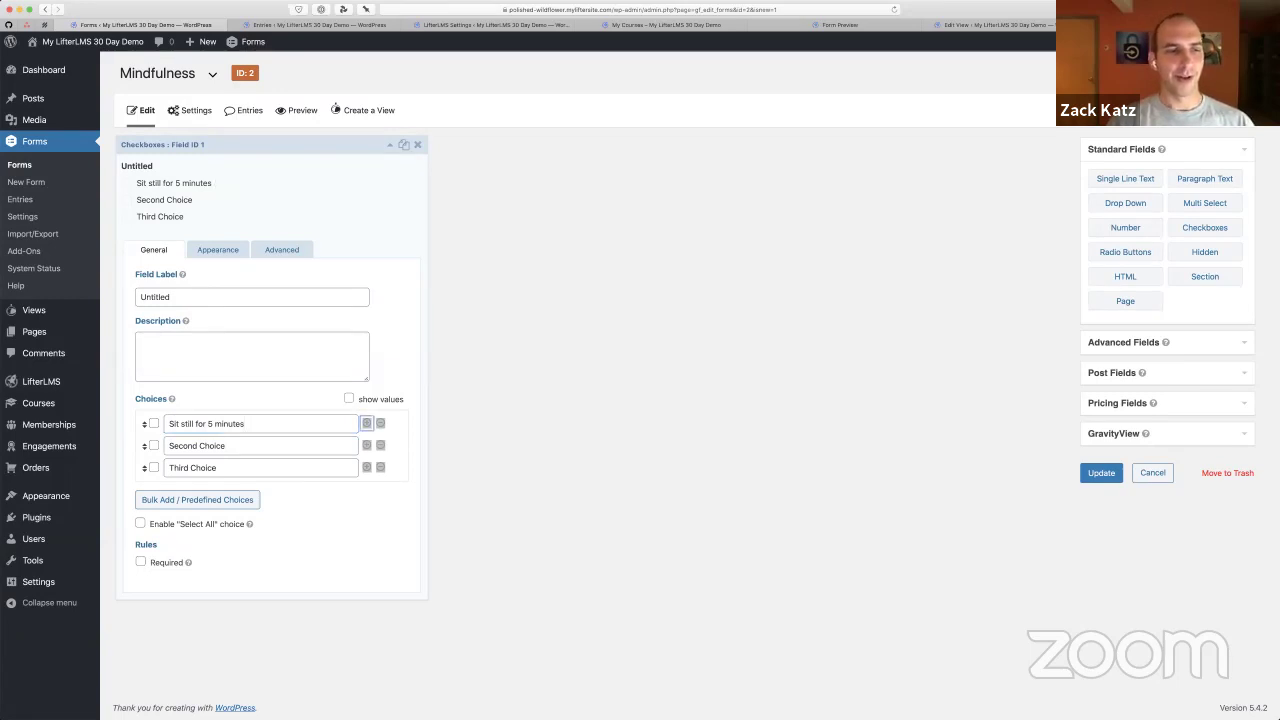
key(Tab)
text(Don't l)
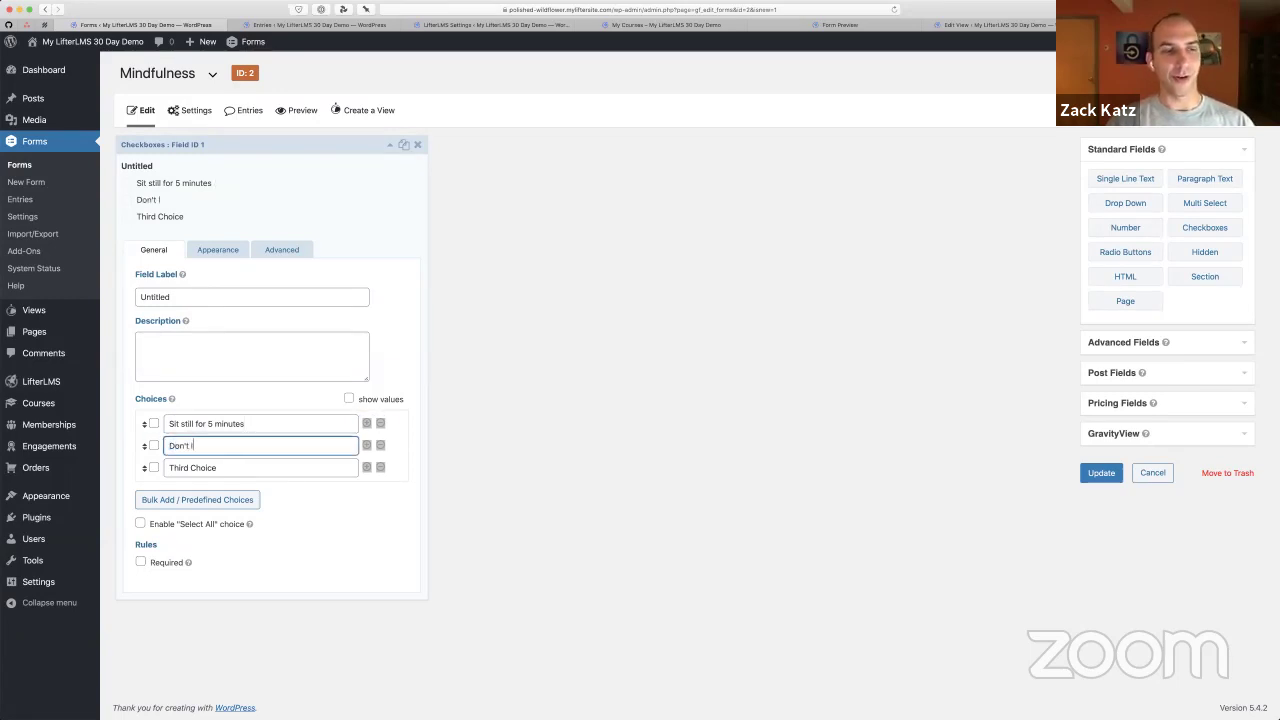
text(ook at your phone)
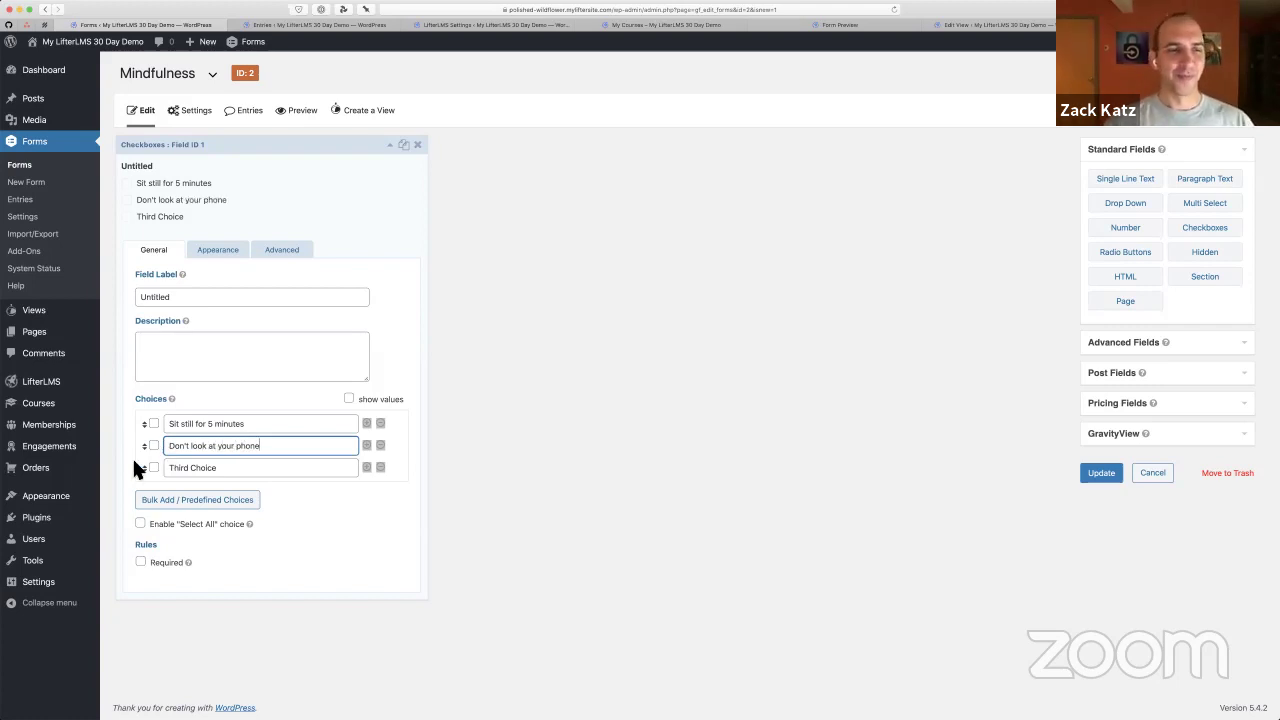
triple_click(250, 476)
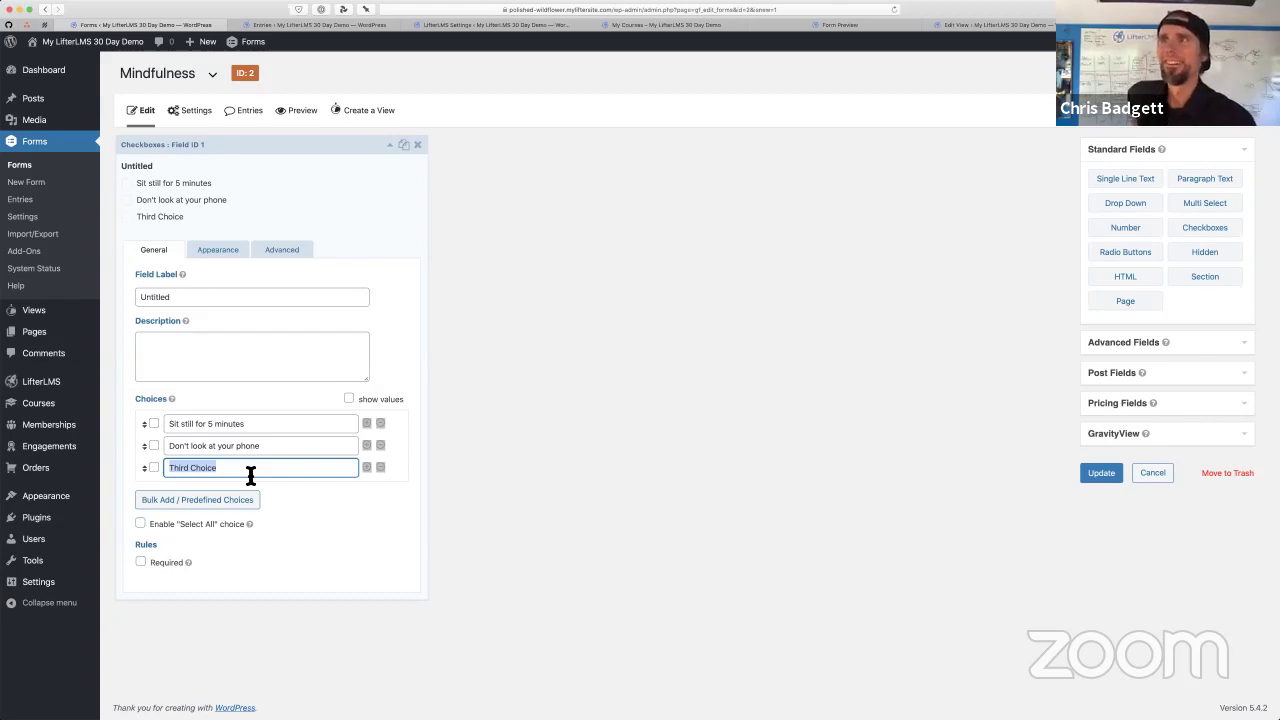
text(Be conscious of)
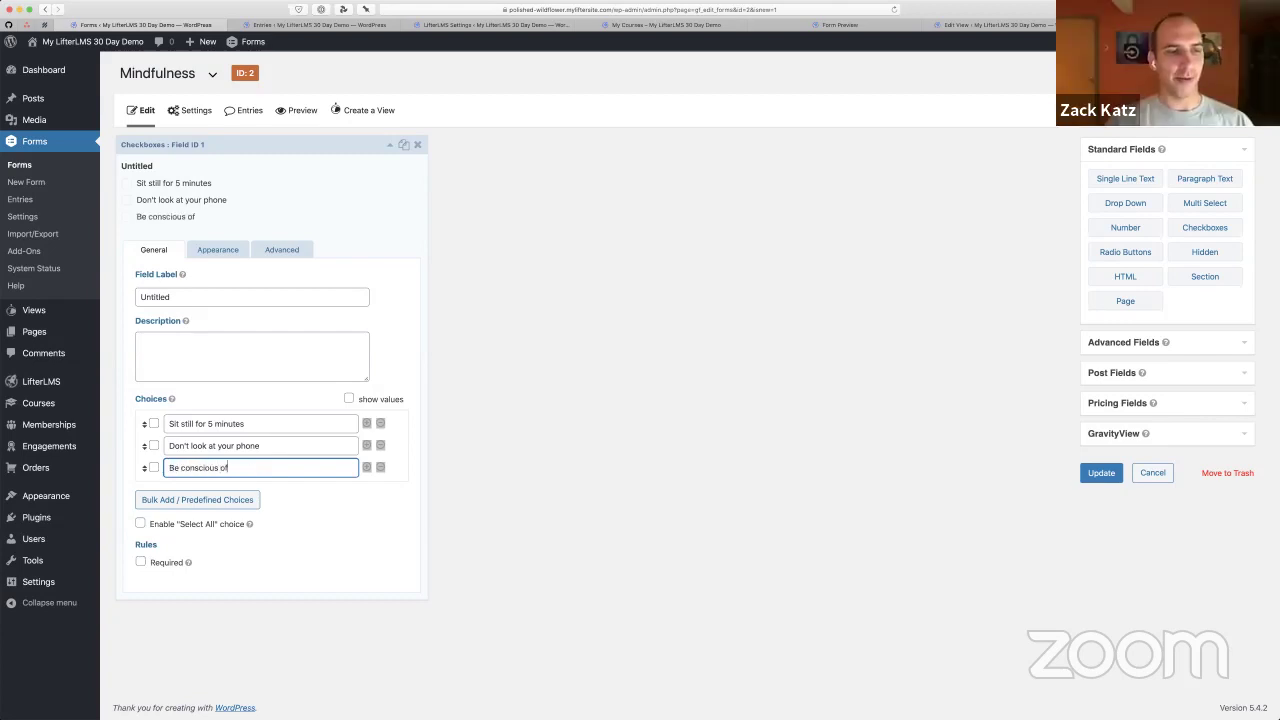
text( your breath)
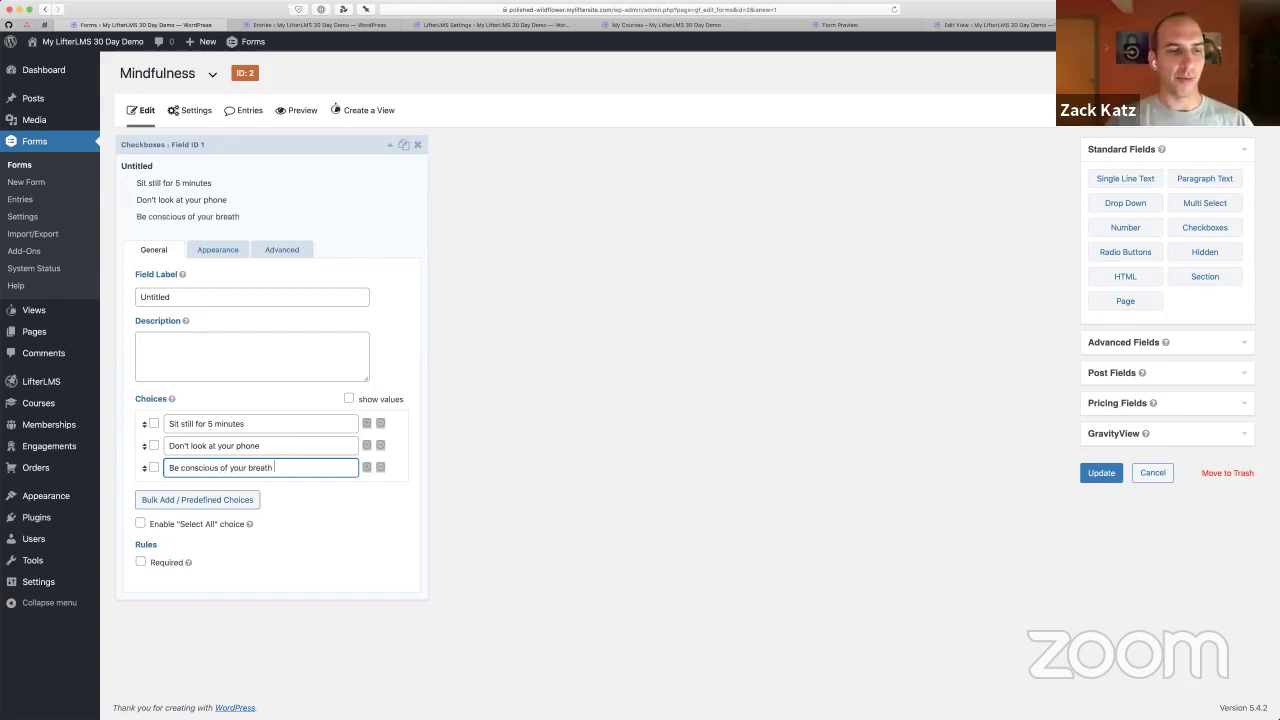
text( for 5 minutes)
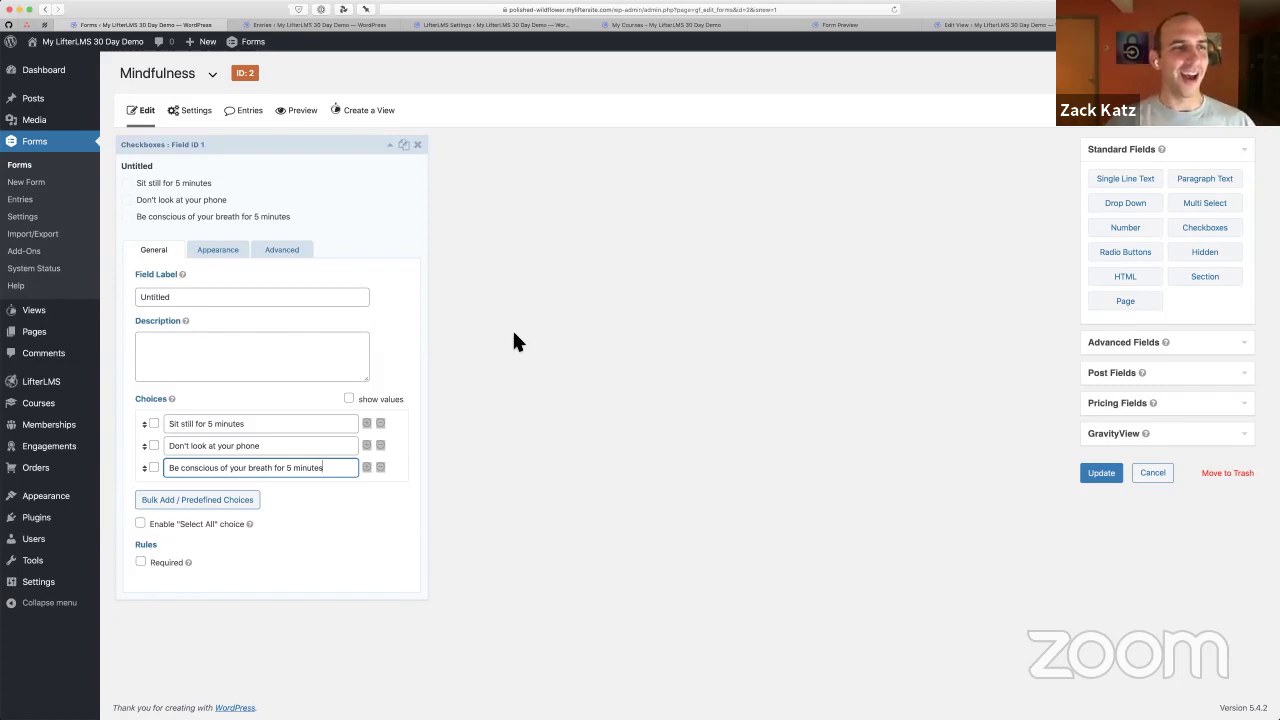
Label the checkbox field 'Meditation Checklist'
double_click(232, 301)
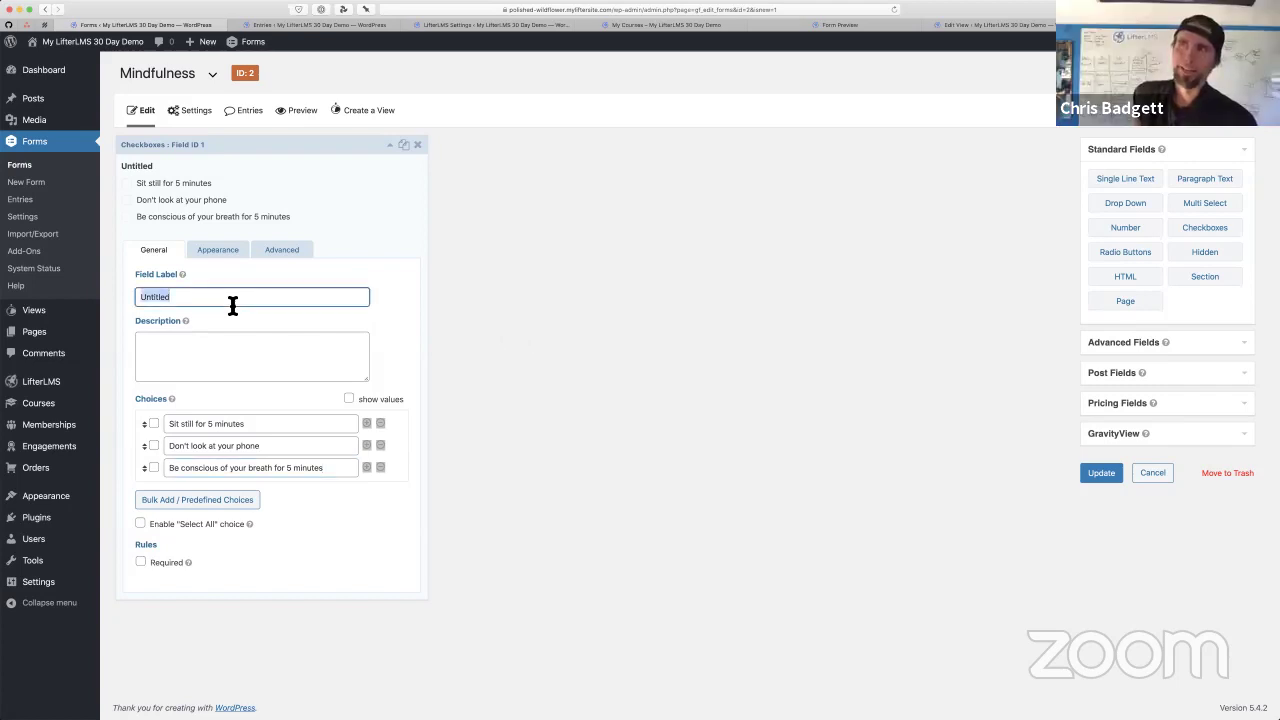
text(Meditation)
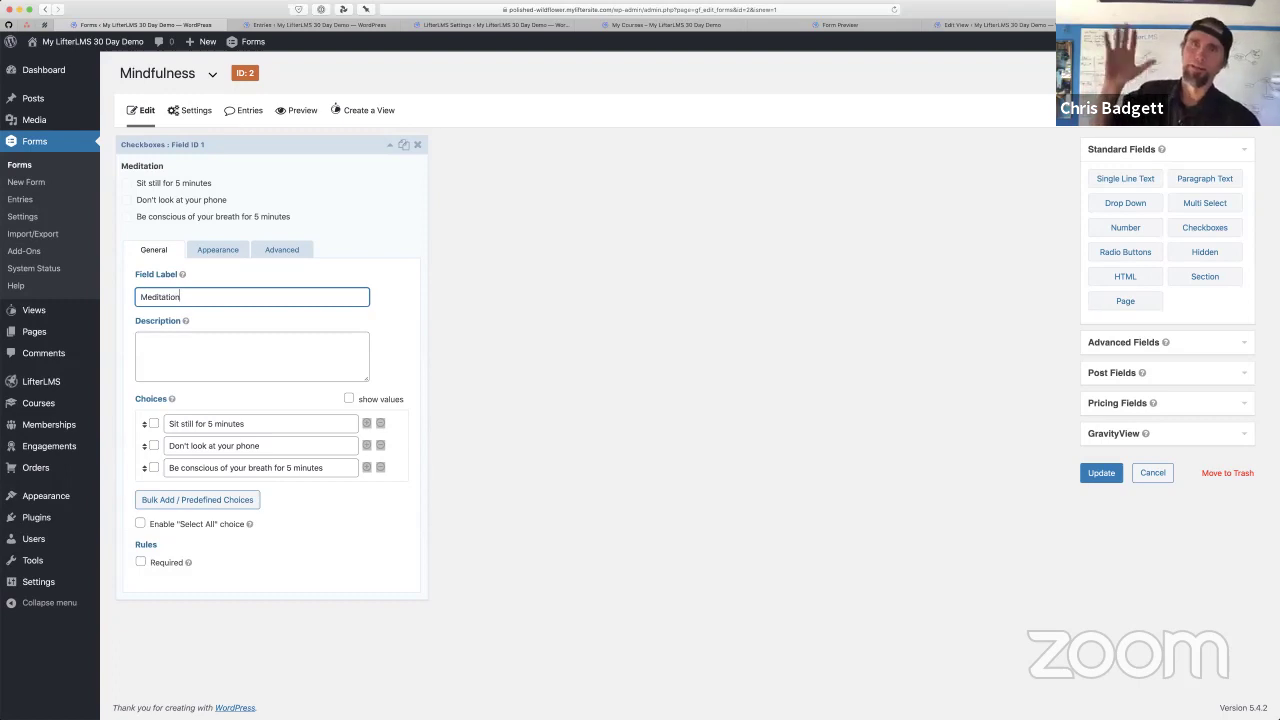
text( Checklist)
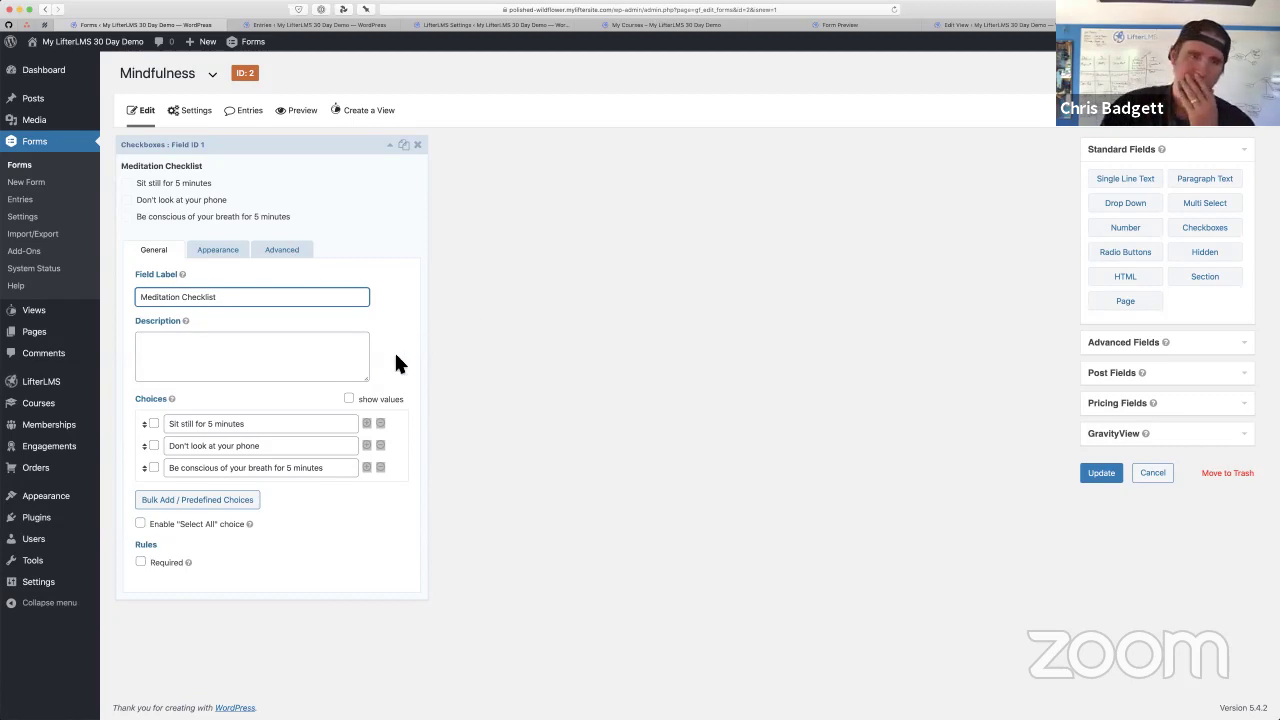
double_click(151, 300)
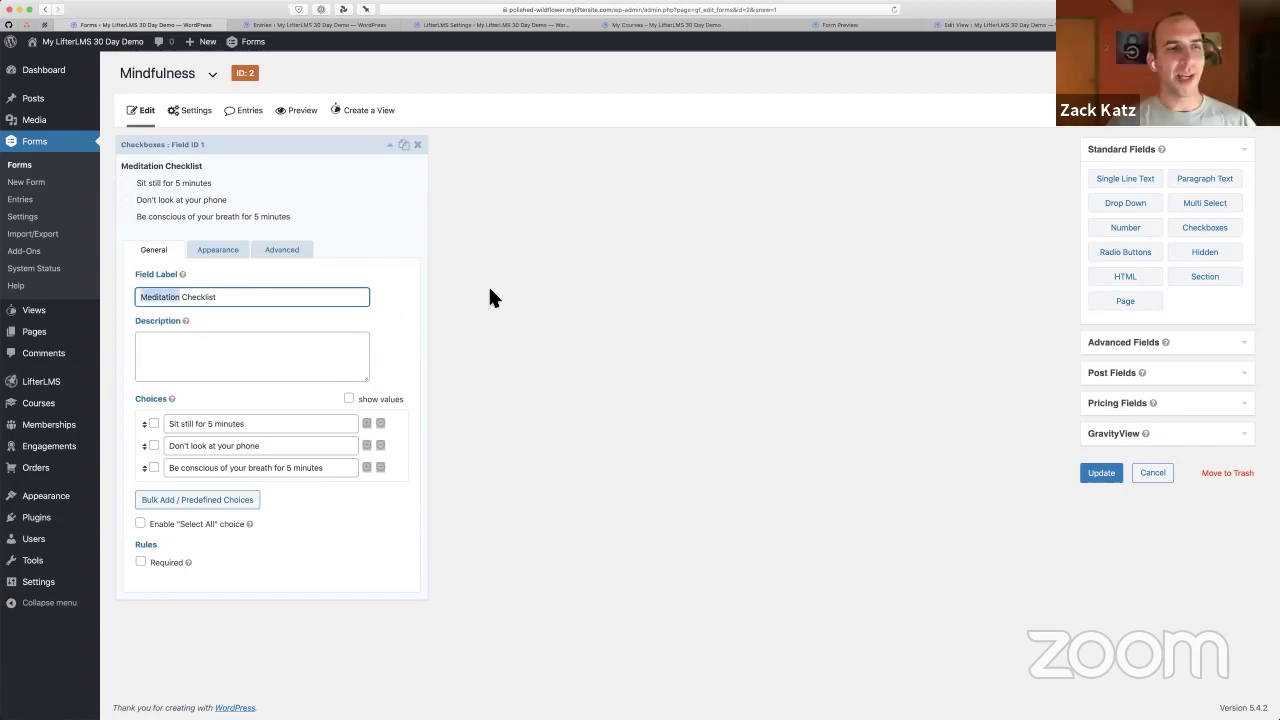
click(478, 314)
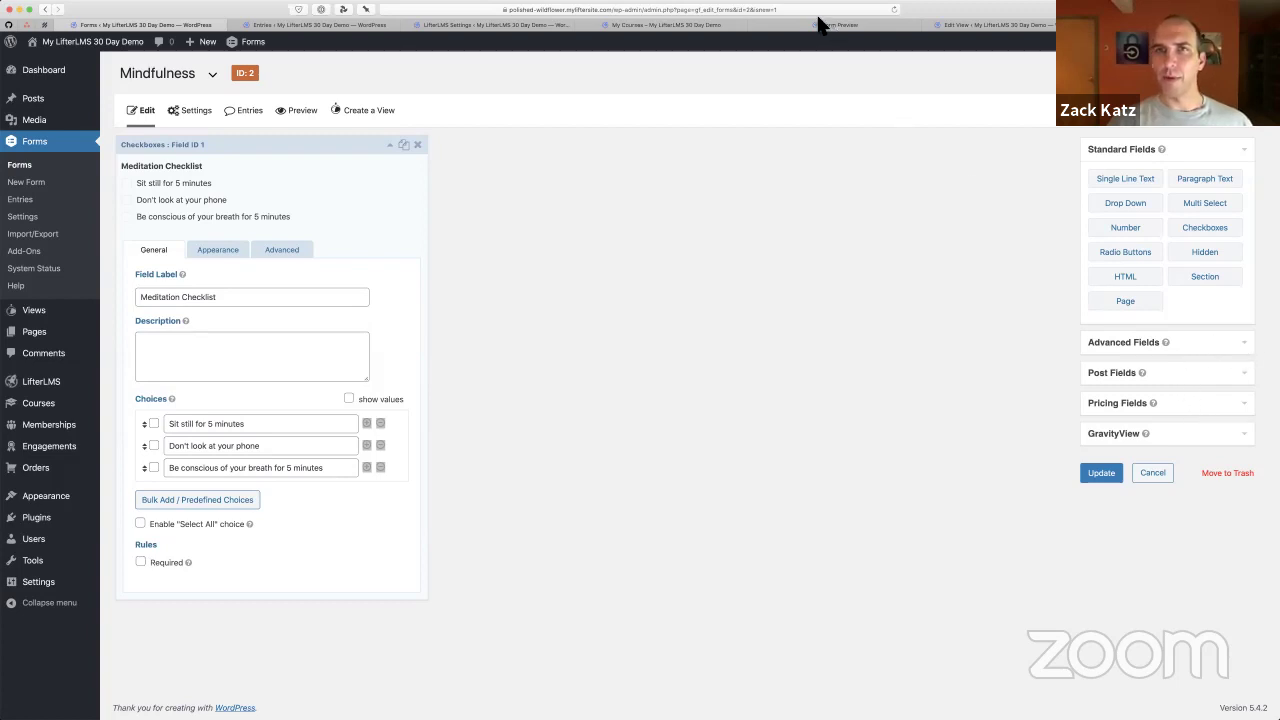
Expand the Pricing Fields group, then the Advanced Fields group in the field panel
click(1100, 403)
click(1192, 179)
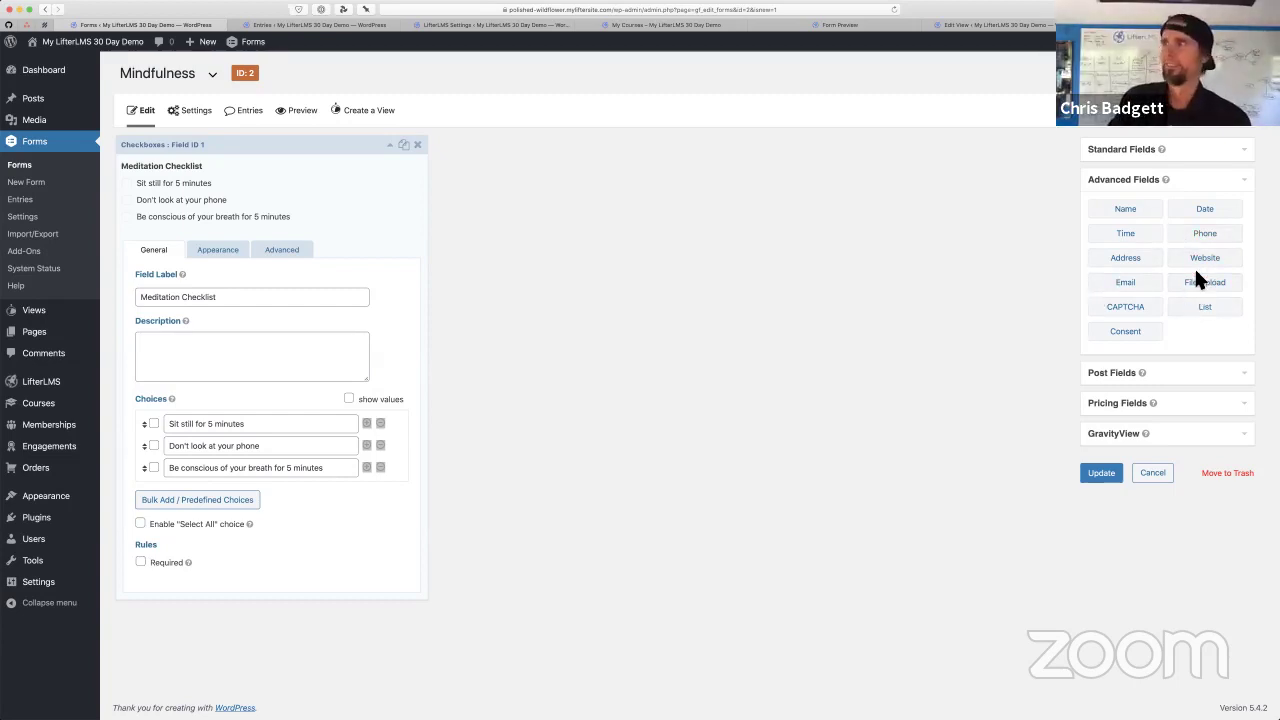
Add a File Upload field below the Meditation Checklist
drag(1208, 293, 274, 591)
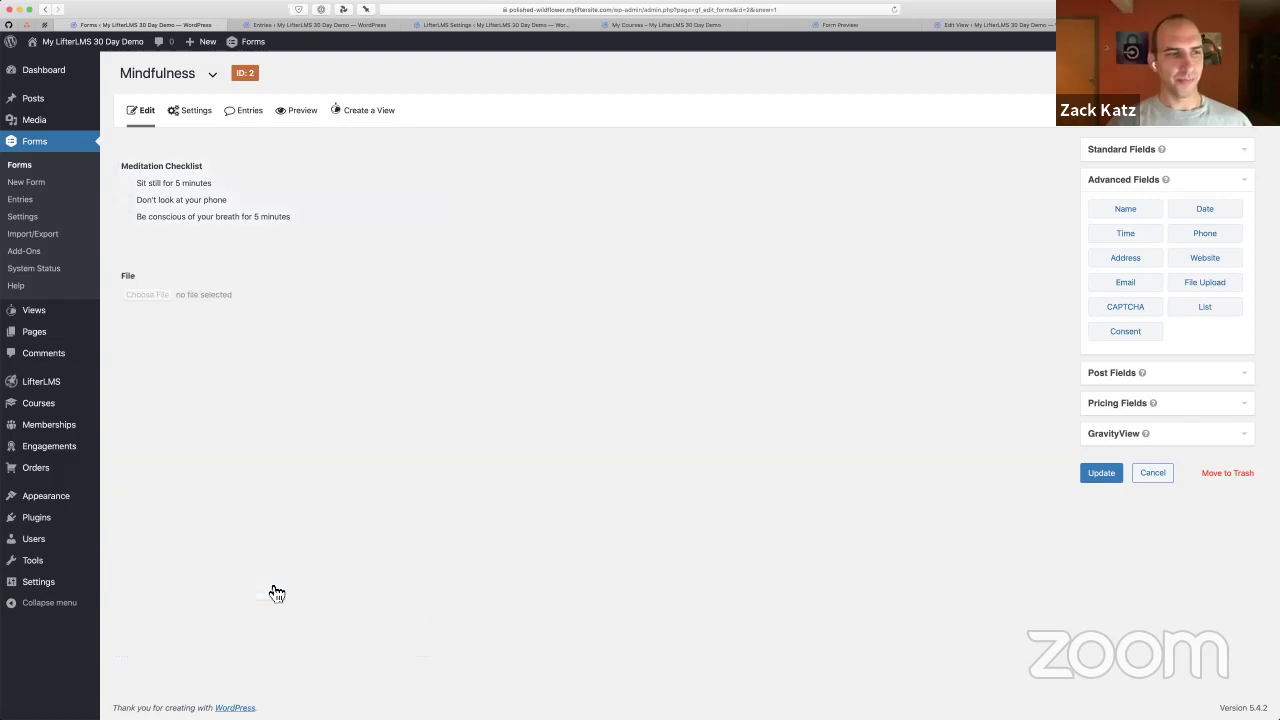
click(243, 289)
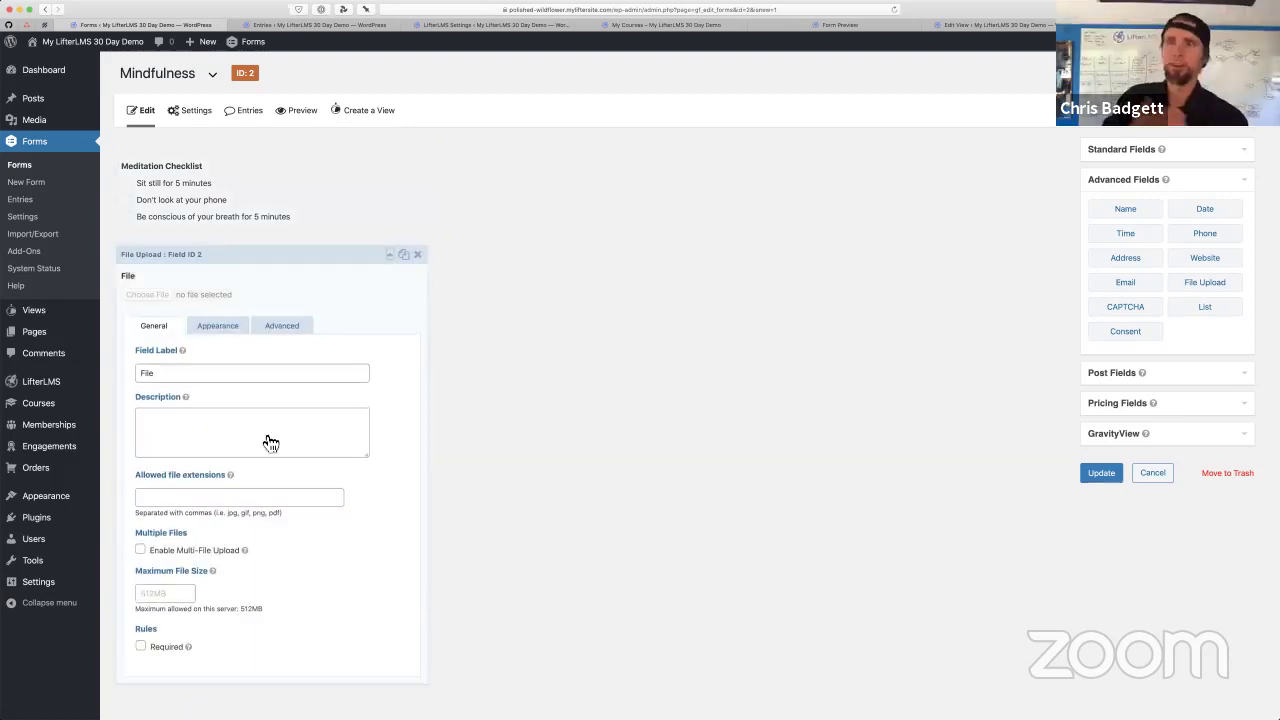
scroll(266, 440, down, 1)
Try entering 'jpg, png, svg' as allowed file extensions, then clear the box entirely
click(232, 471)
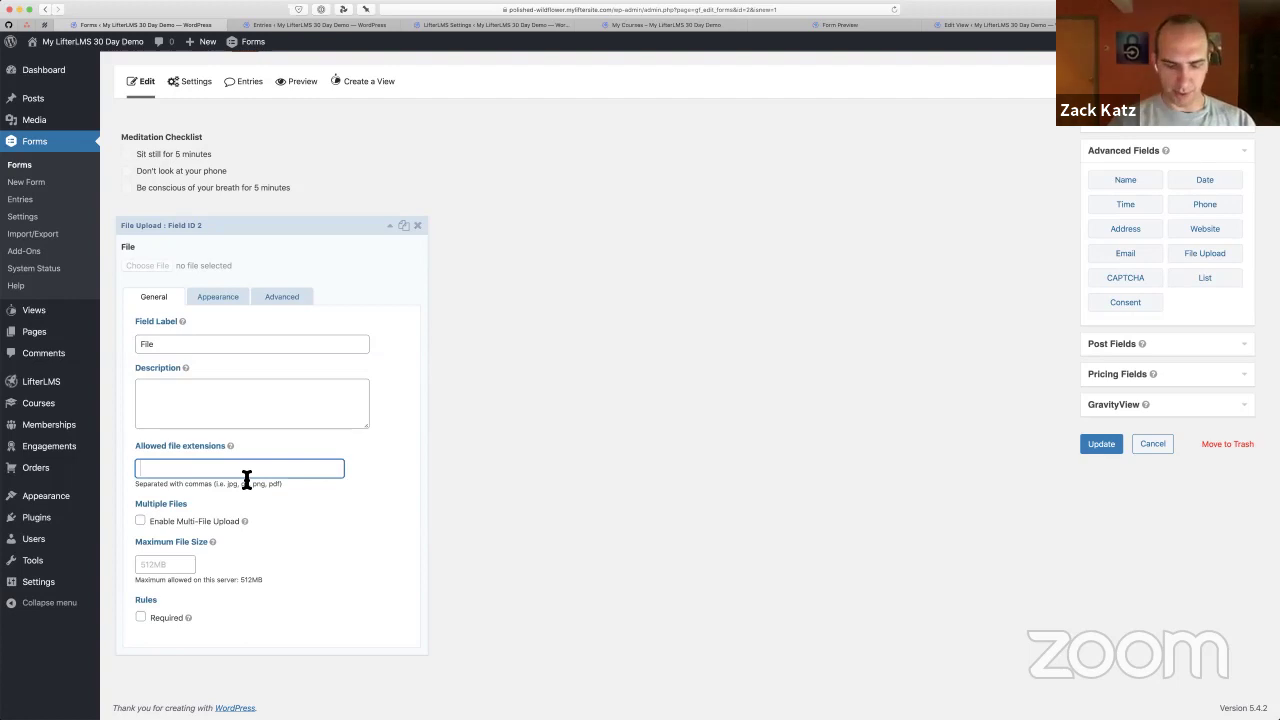
key(super+equal)
key(super+equal)
key(super+equal)
key(super+equal)
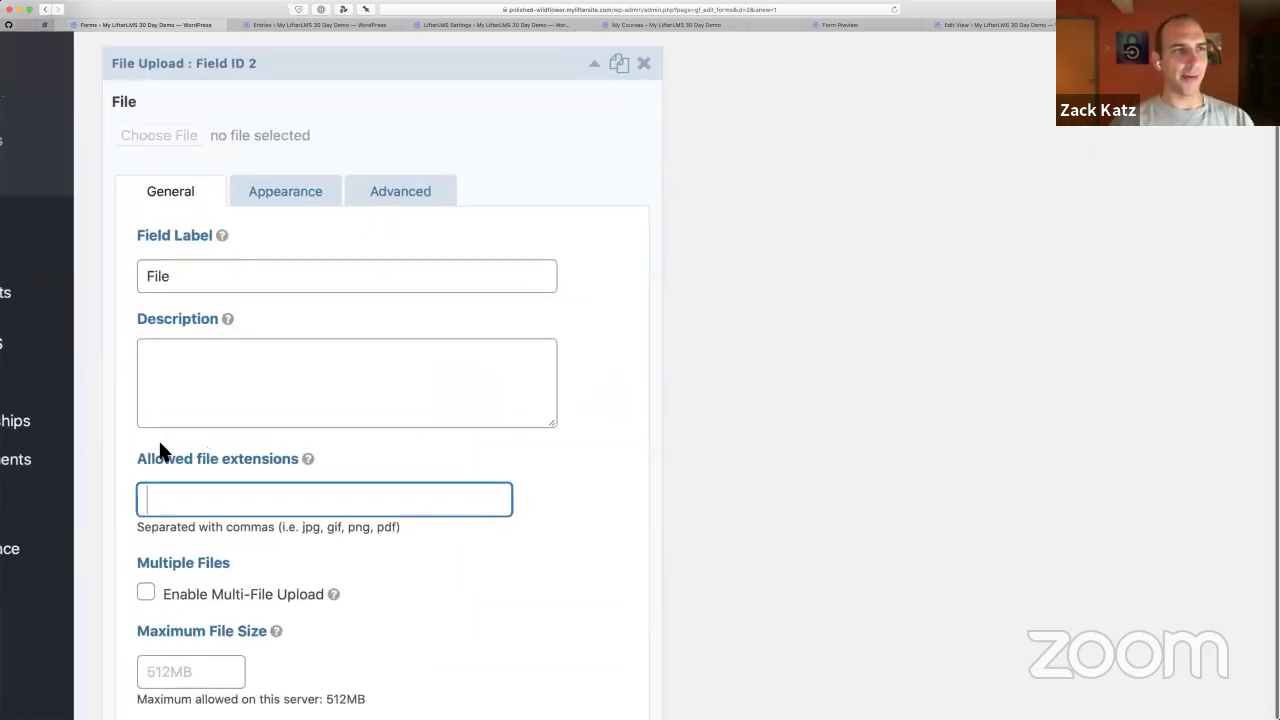
text(jpg)
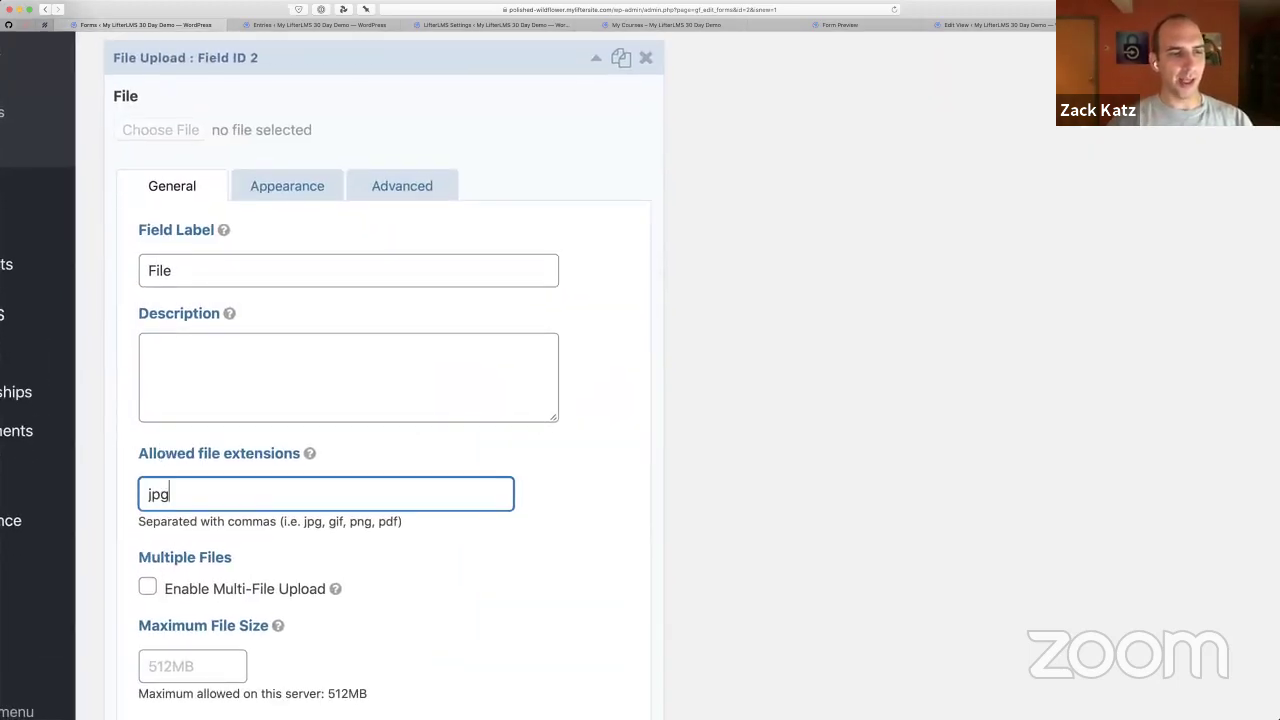
text(, png,)
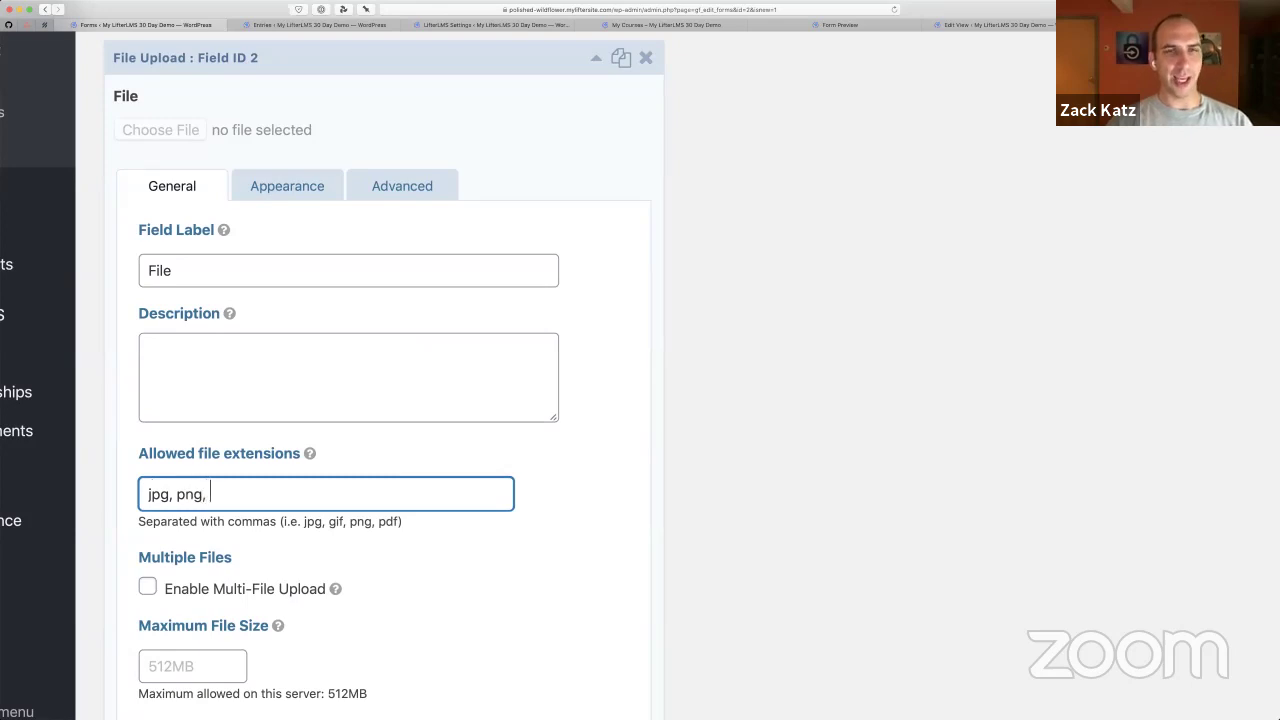
text( heic)
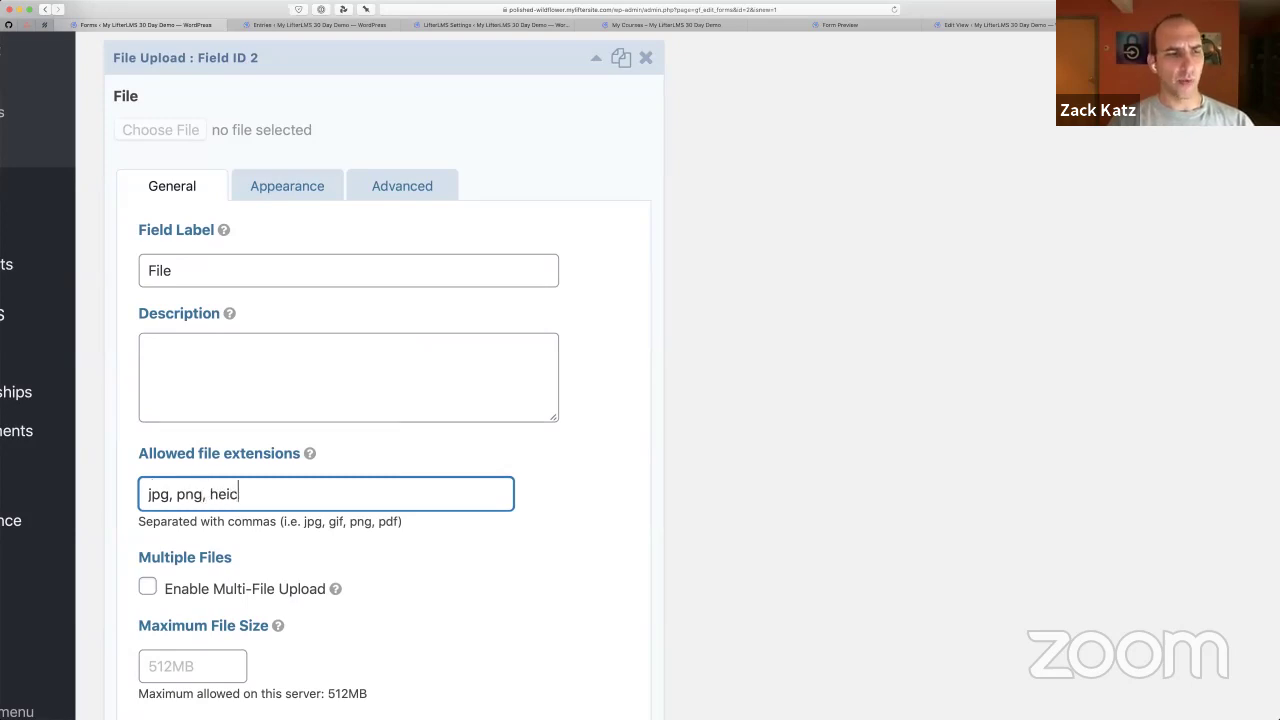
key(BackSpace)
text(f)
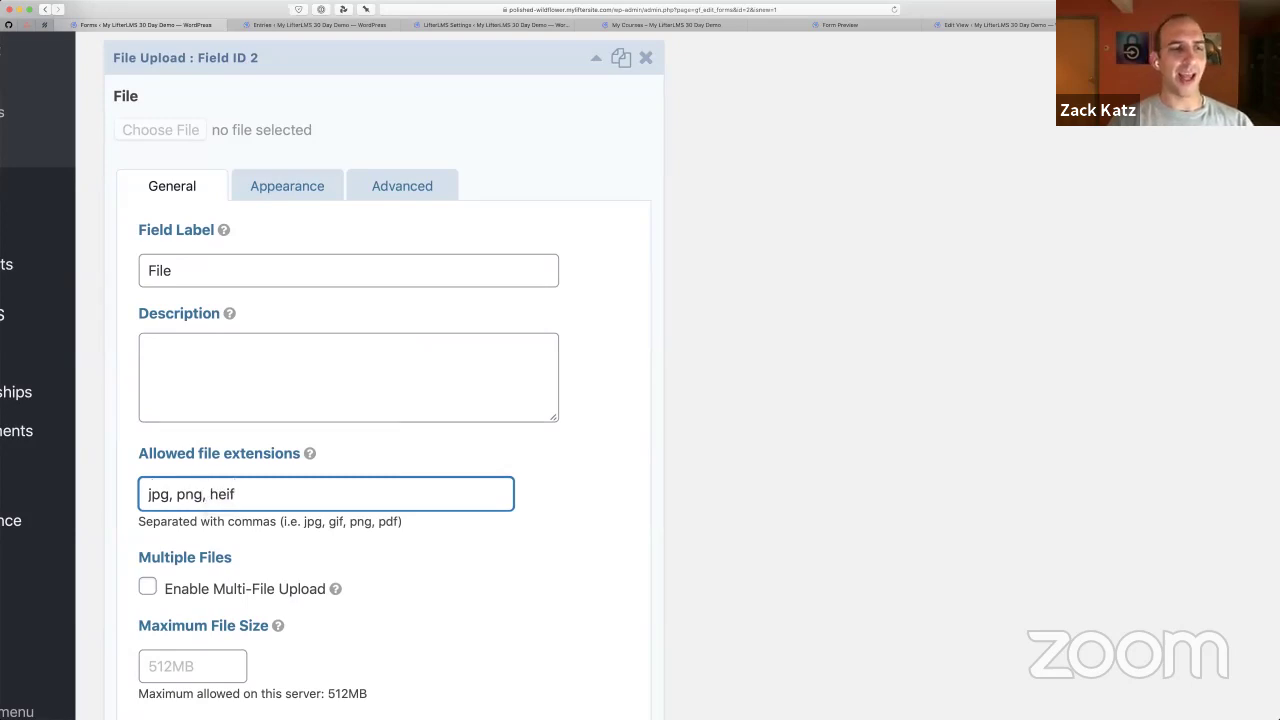
key(BackSpace)
key(BackSpace)
key(BackSpace)
key(BackSpace)
text(svg,)
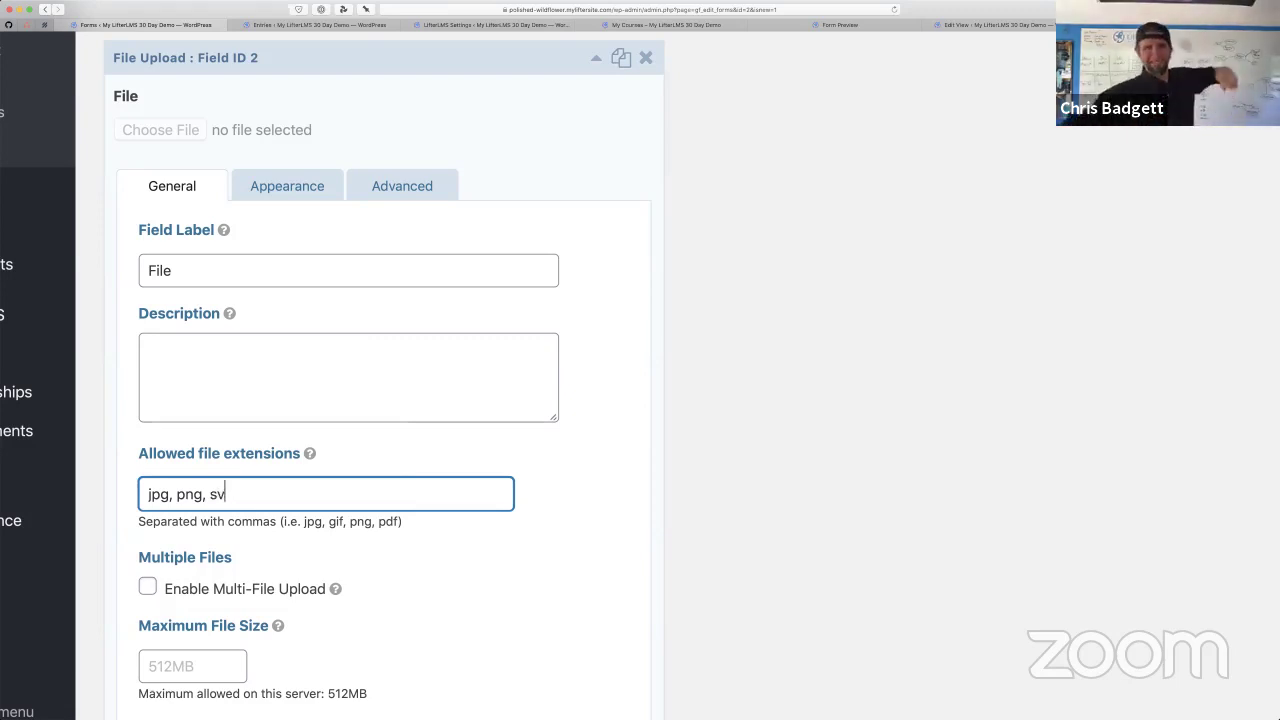
key(BackSpace)
key(BackSpace)
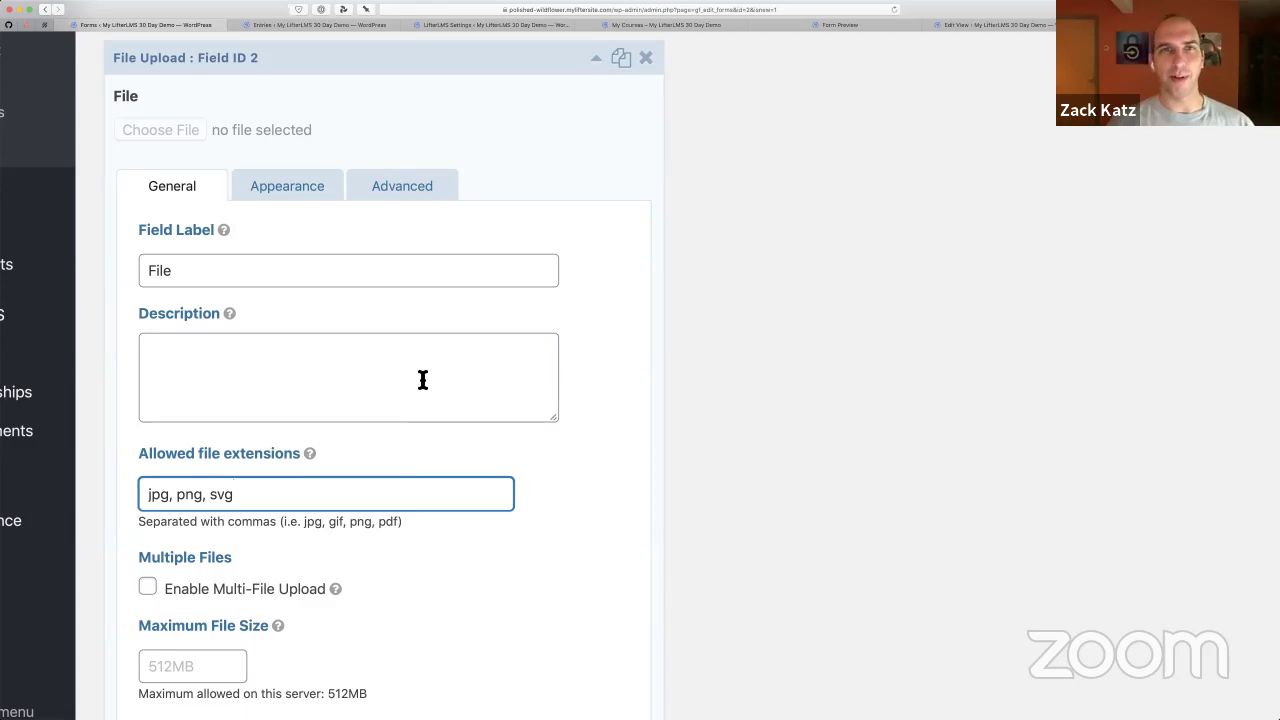
key(super+a)
key(BackSpace)
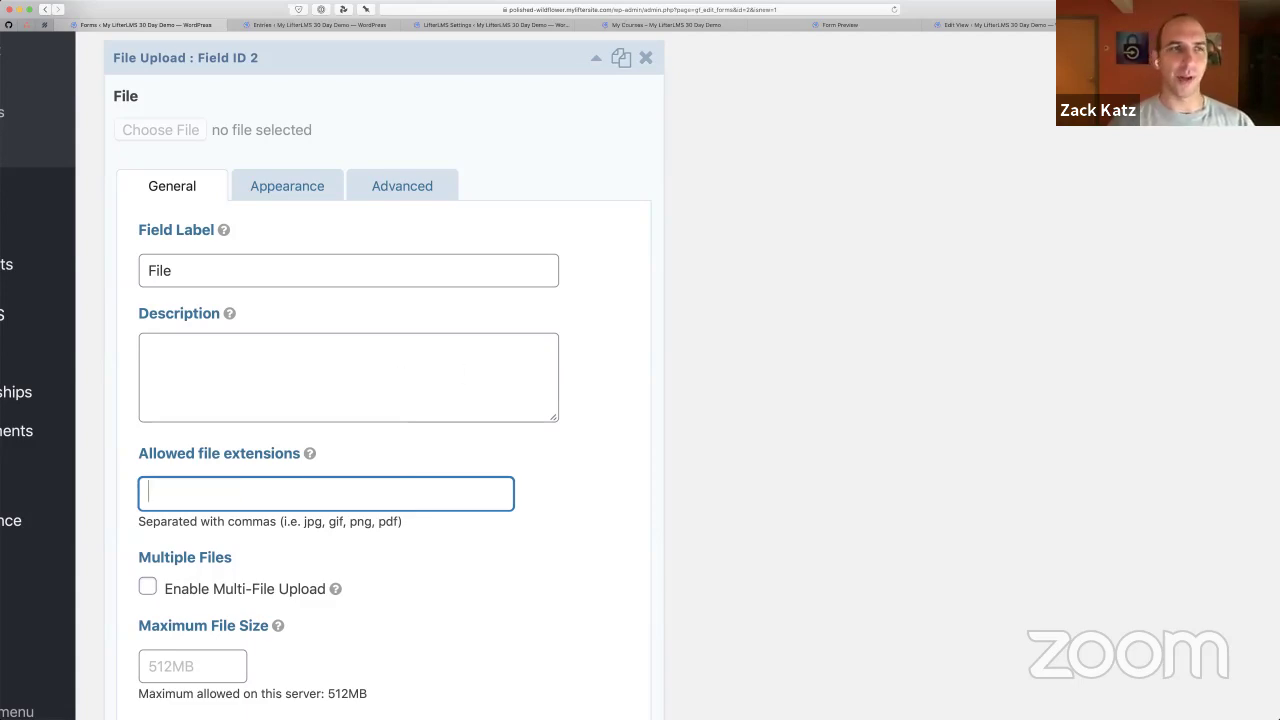
scroll(682, 348, down, 5)
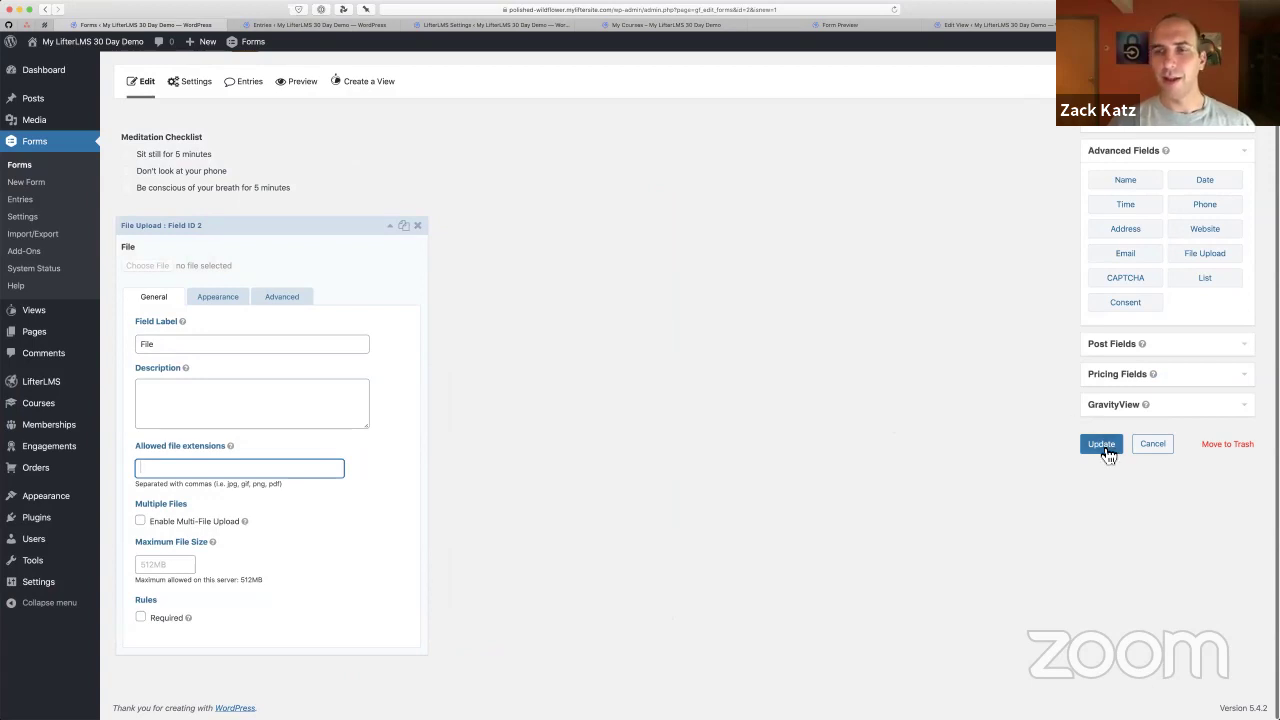
Save the form, then preview it with all three checklist boxes ticked
click(1102, 445)
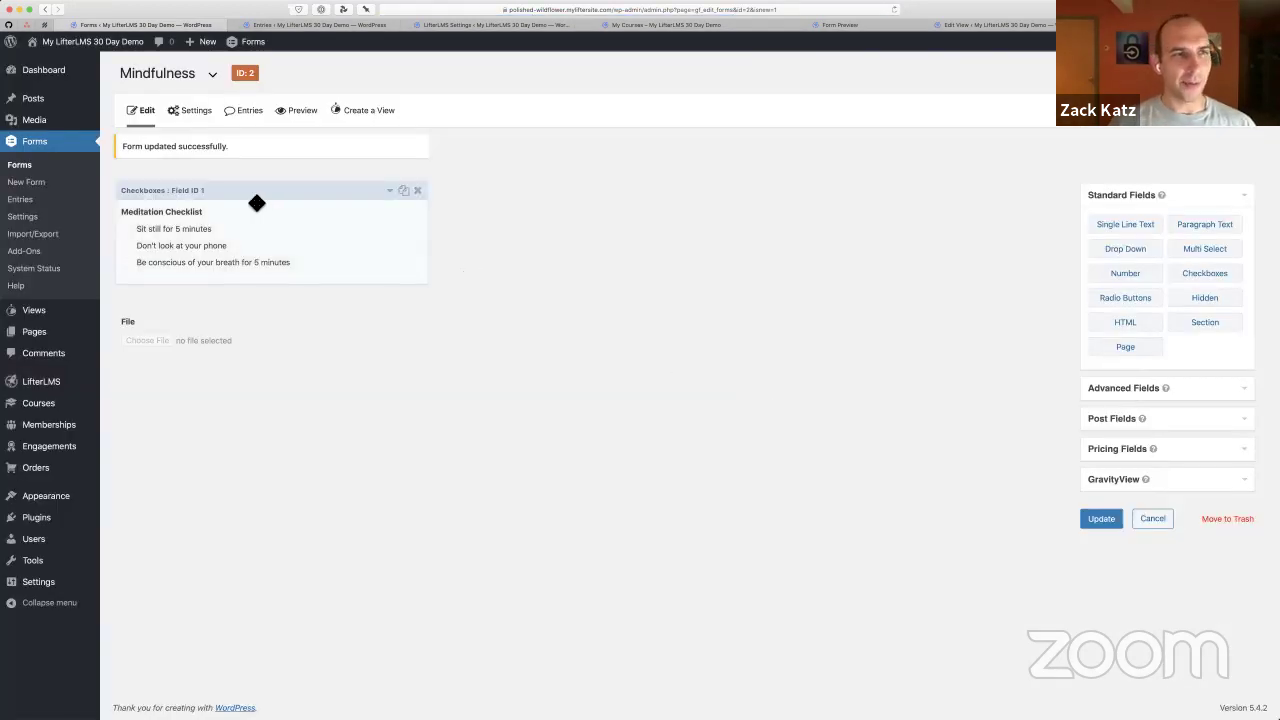
click(287, 115)
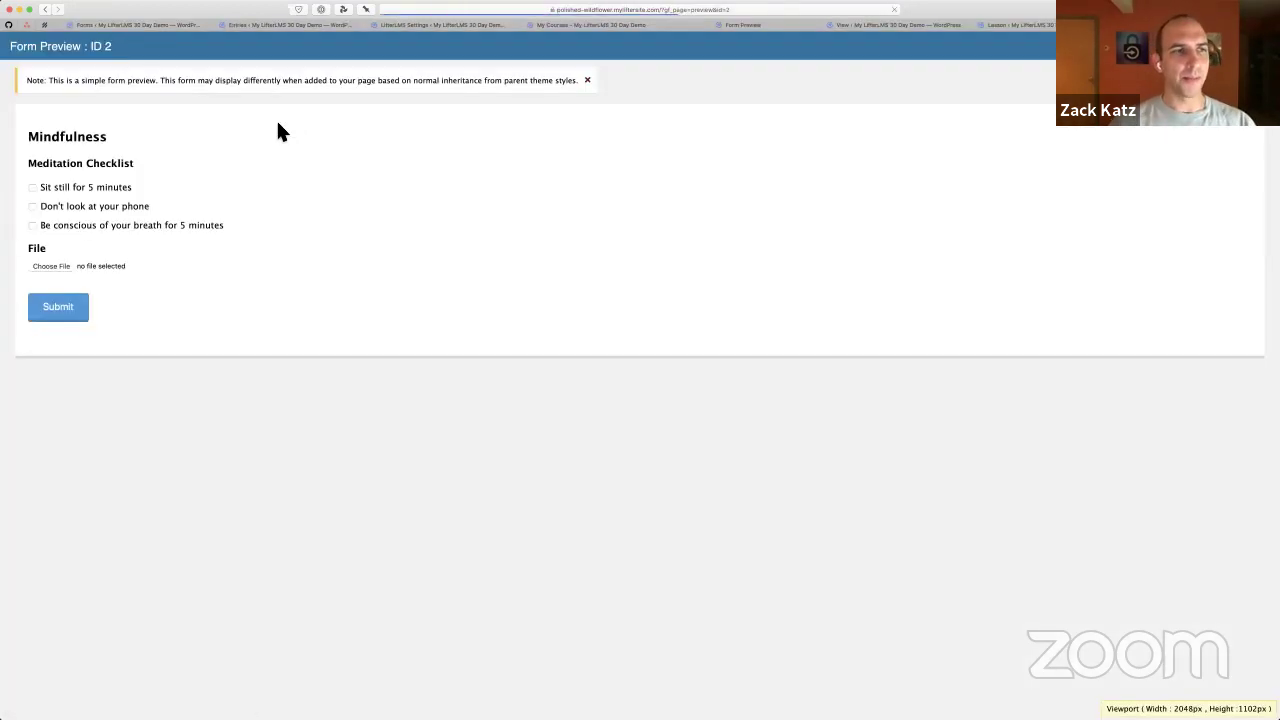
scroll(26, 161, up, 5)
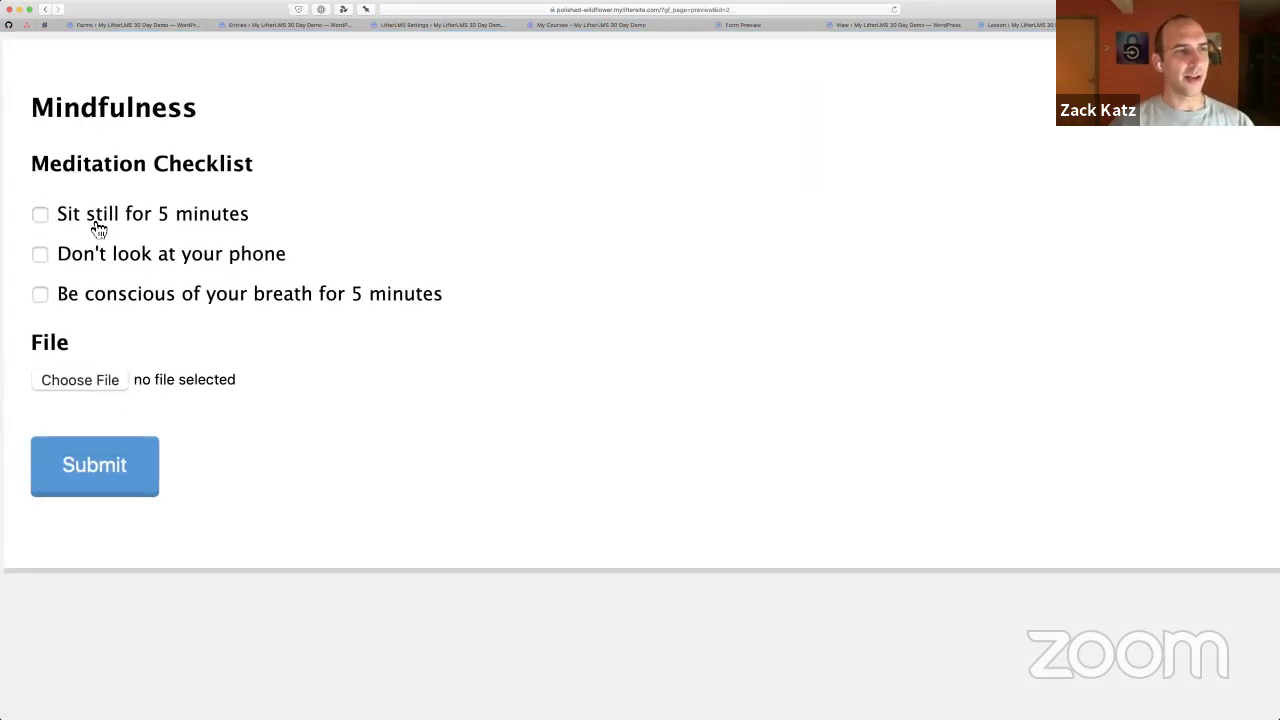
click(95, 218)
click(95, 256)
click(96, 300)
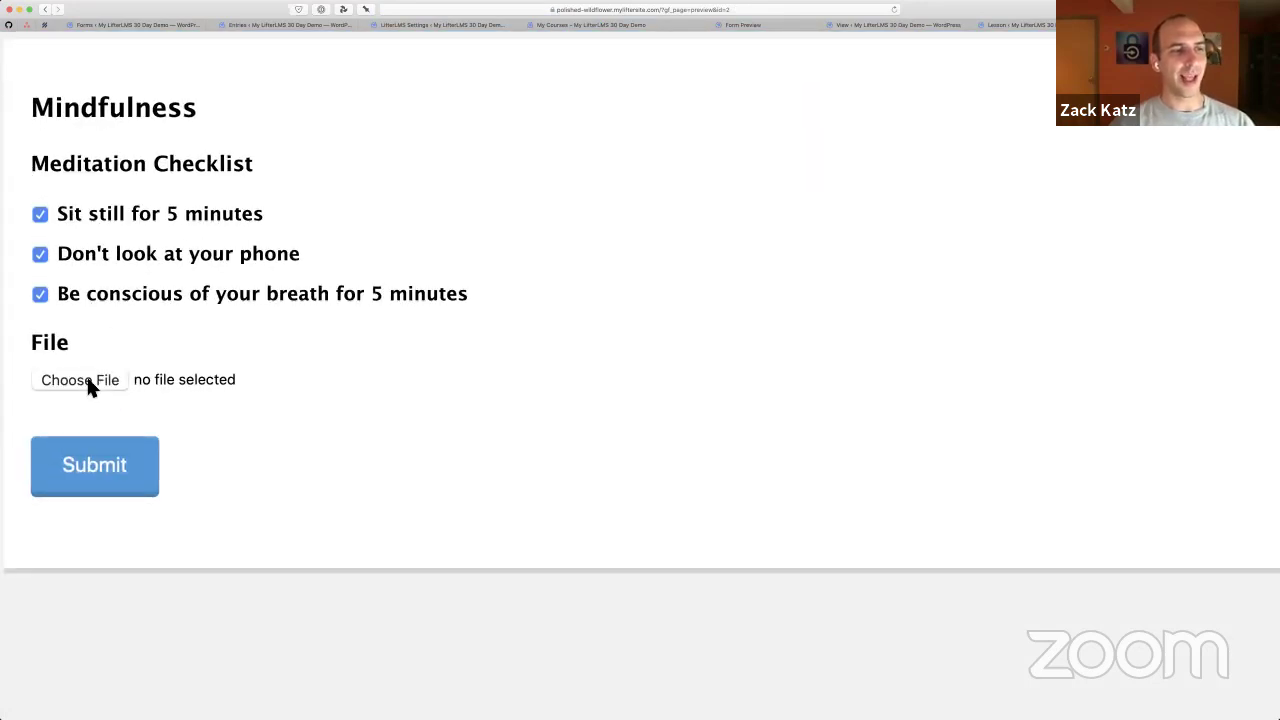
click(161, 25)
Enable an entry limit of 1 entry per day in Form Settings
click(193, 112)
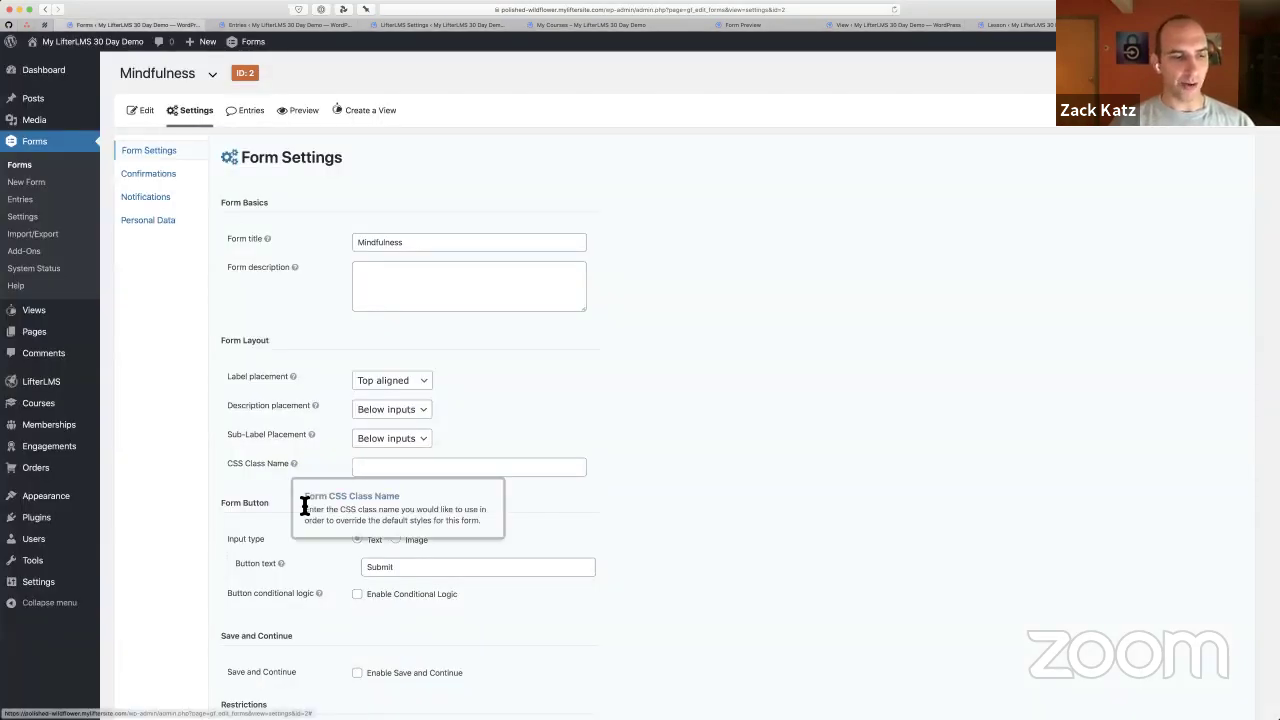
scroll(304, 504, down, 3)
scroll(294, 526, down, 3)
key(super+equal)
key(super+equal)
key(super+equal)
key(super+equal)
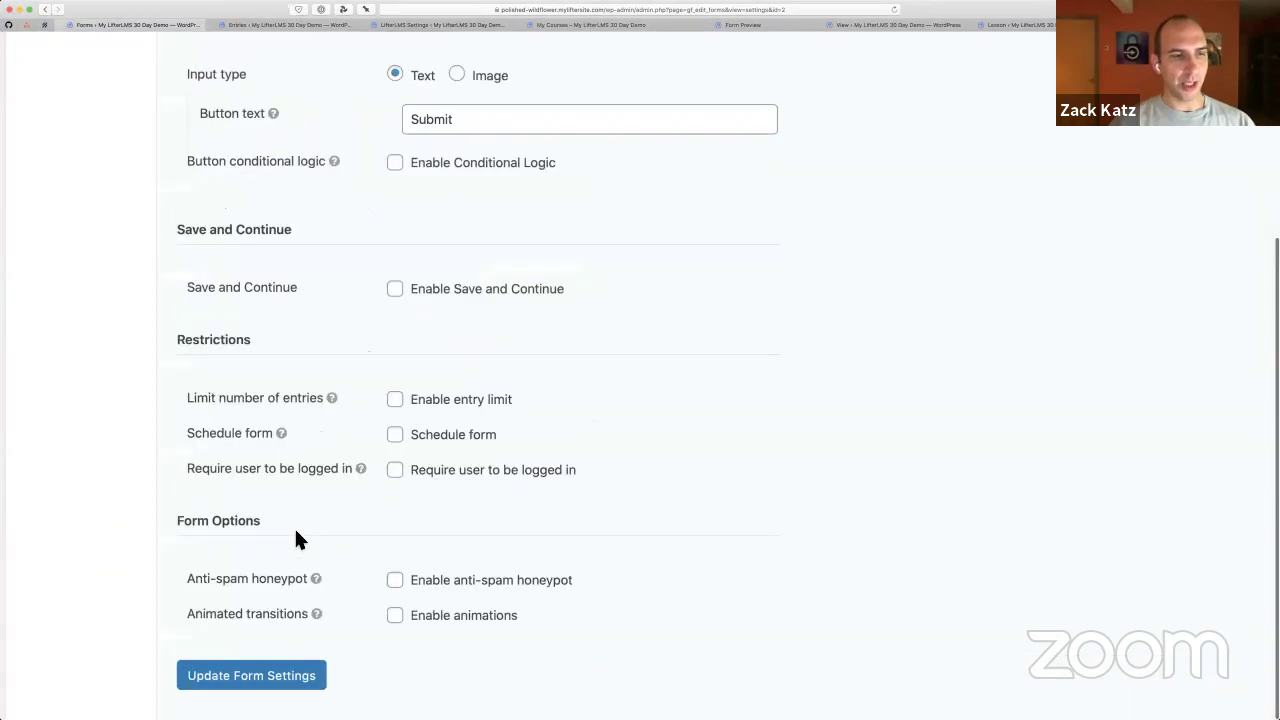
scroll(294, 526, down, 2)
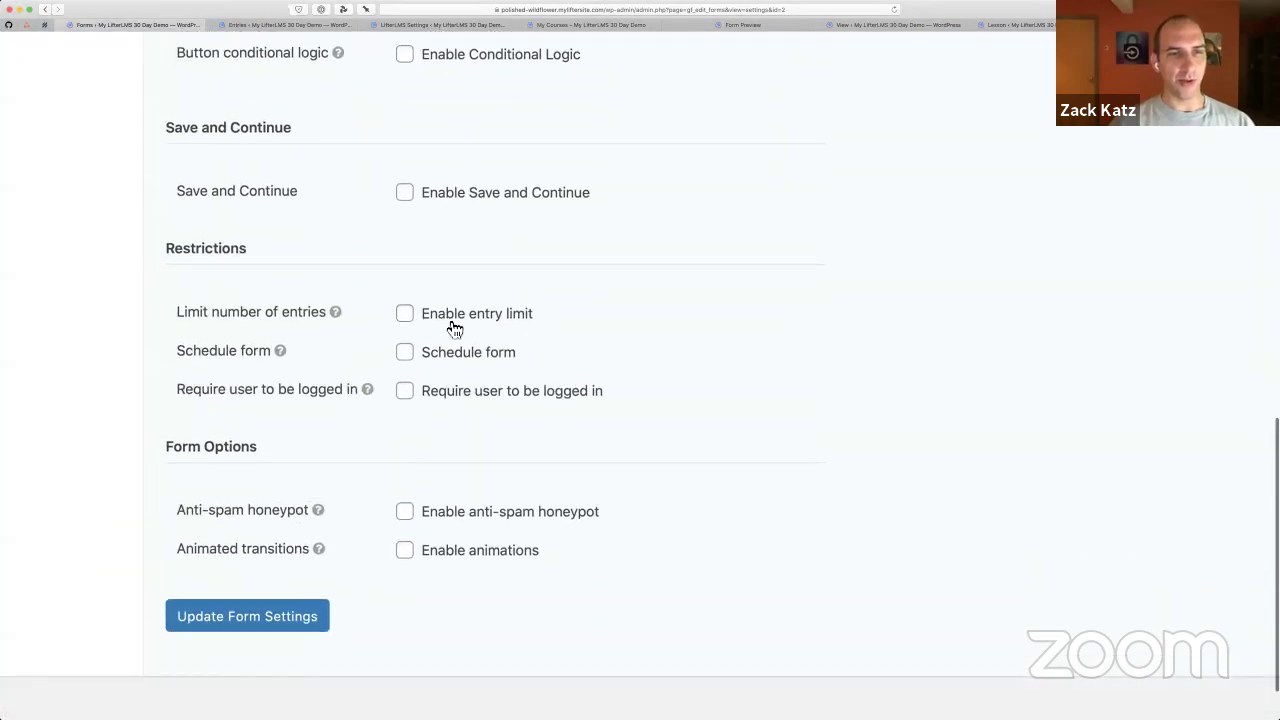
click(427, 316)
scroll(429, 329, down, 2)
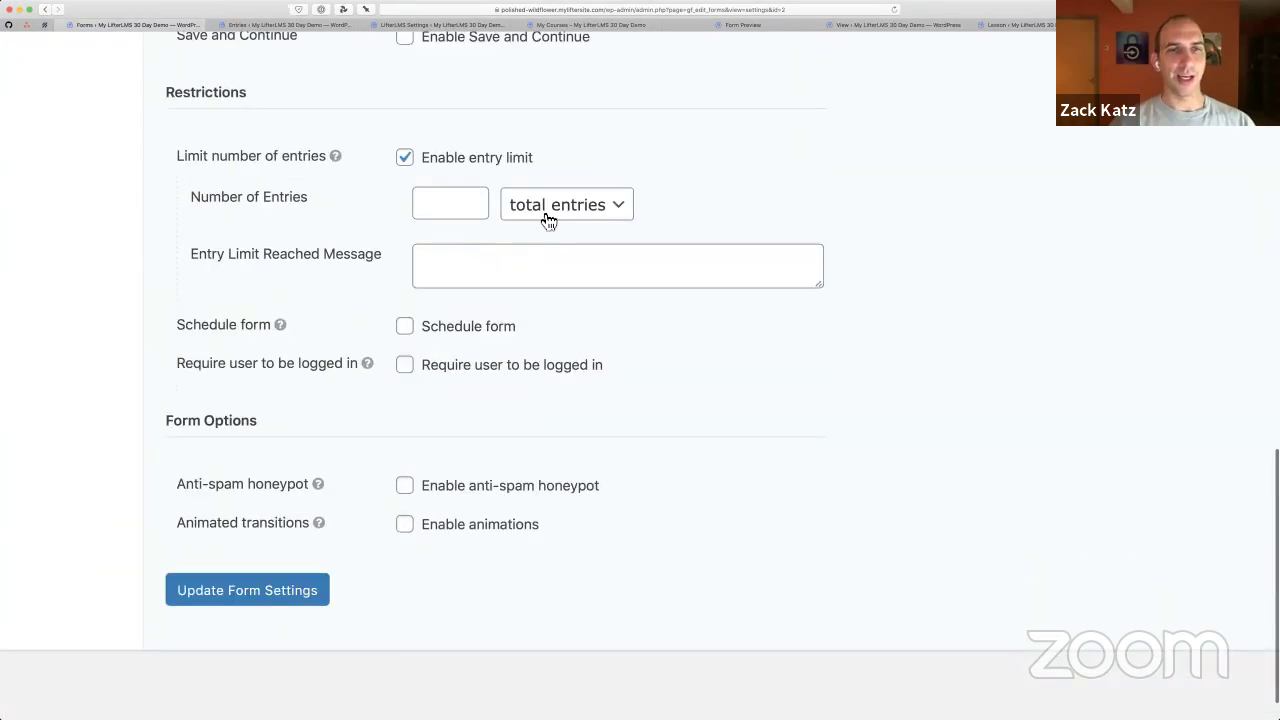
click(543, 214)
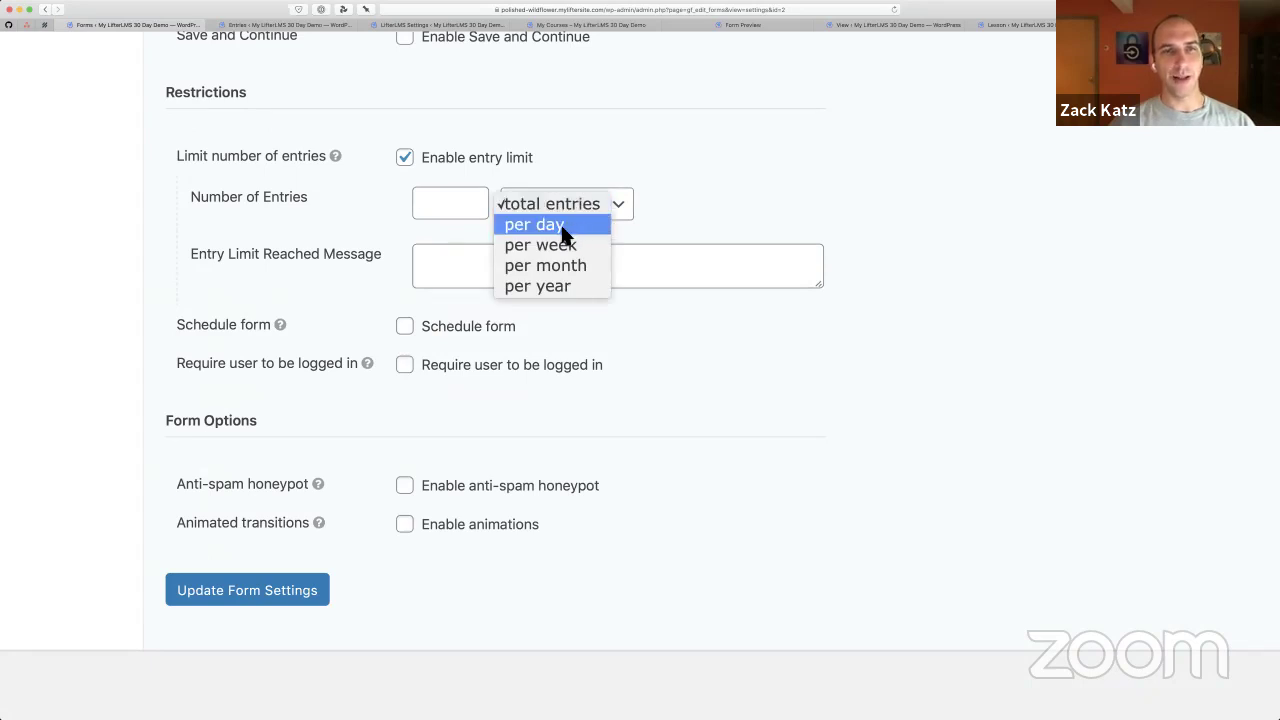
click(560, 228)
click(458, 206)
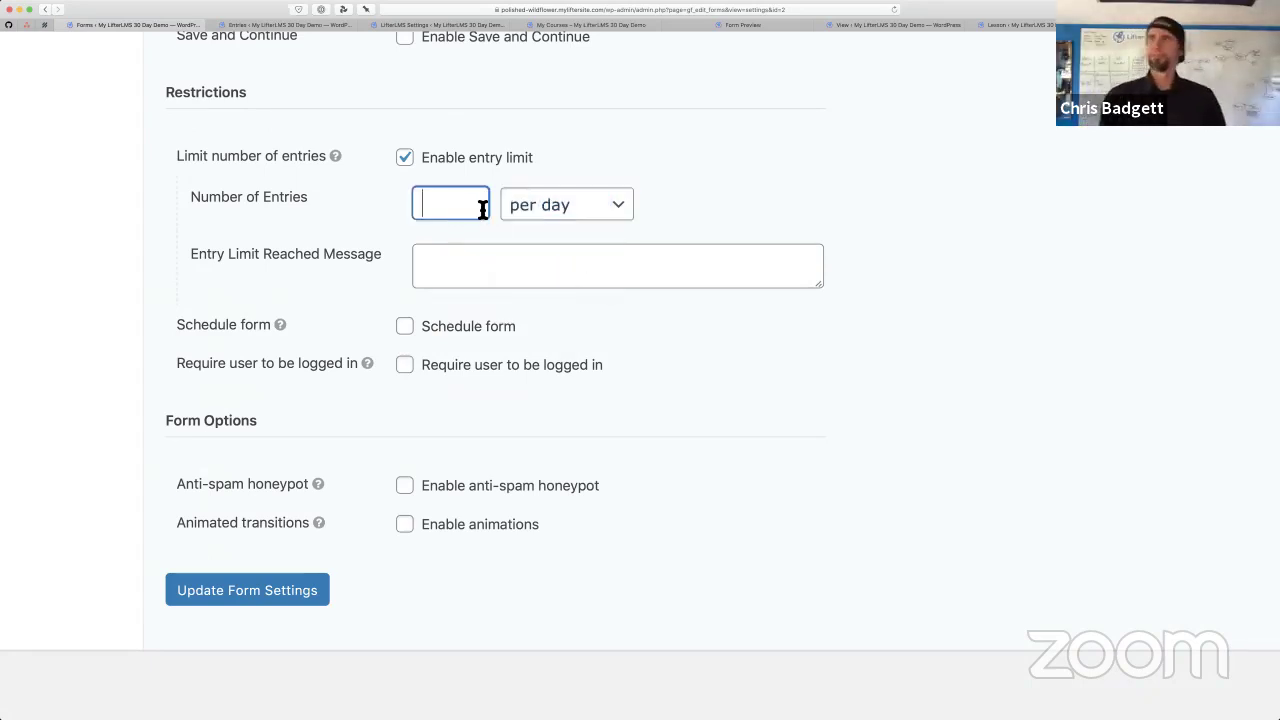
text(1)
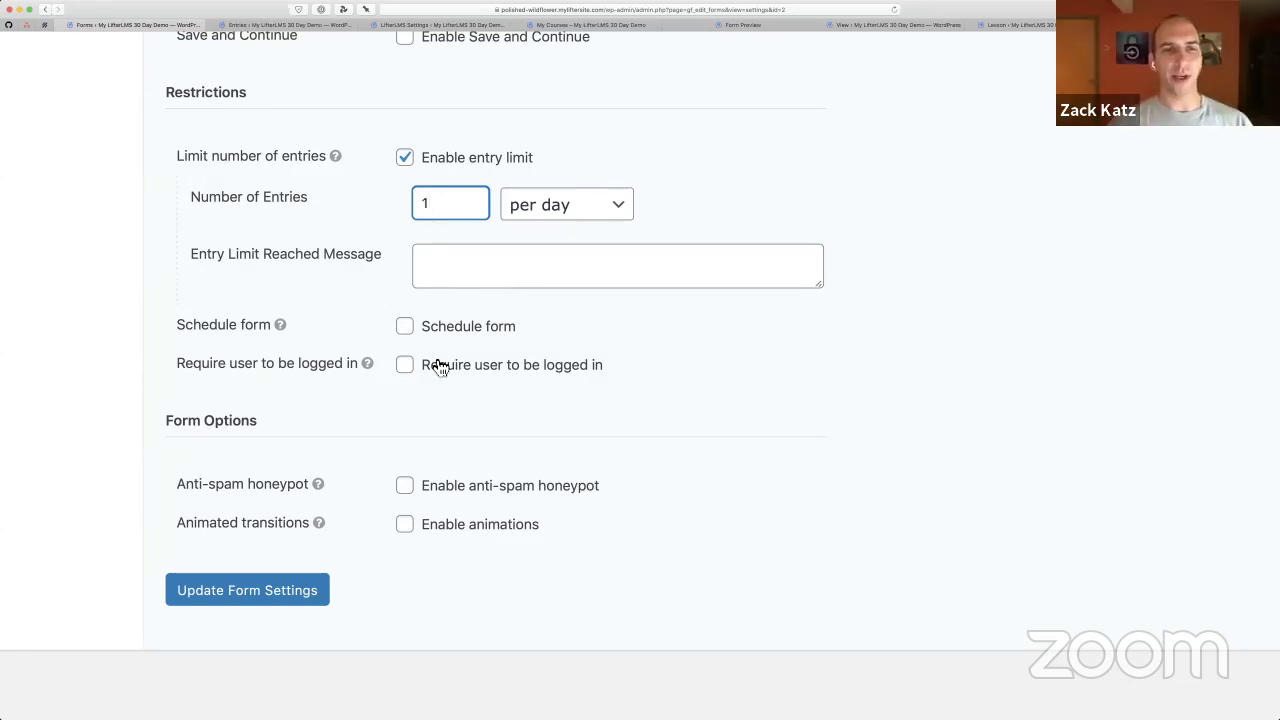
Enter the limit-reached message 'Great job! You've done it!' and update the form settings
click(436, 328)
click(451, 336)
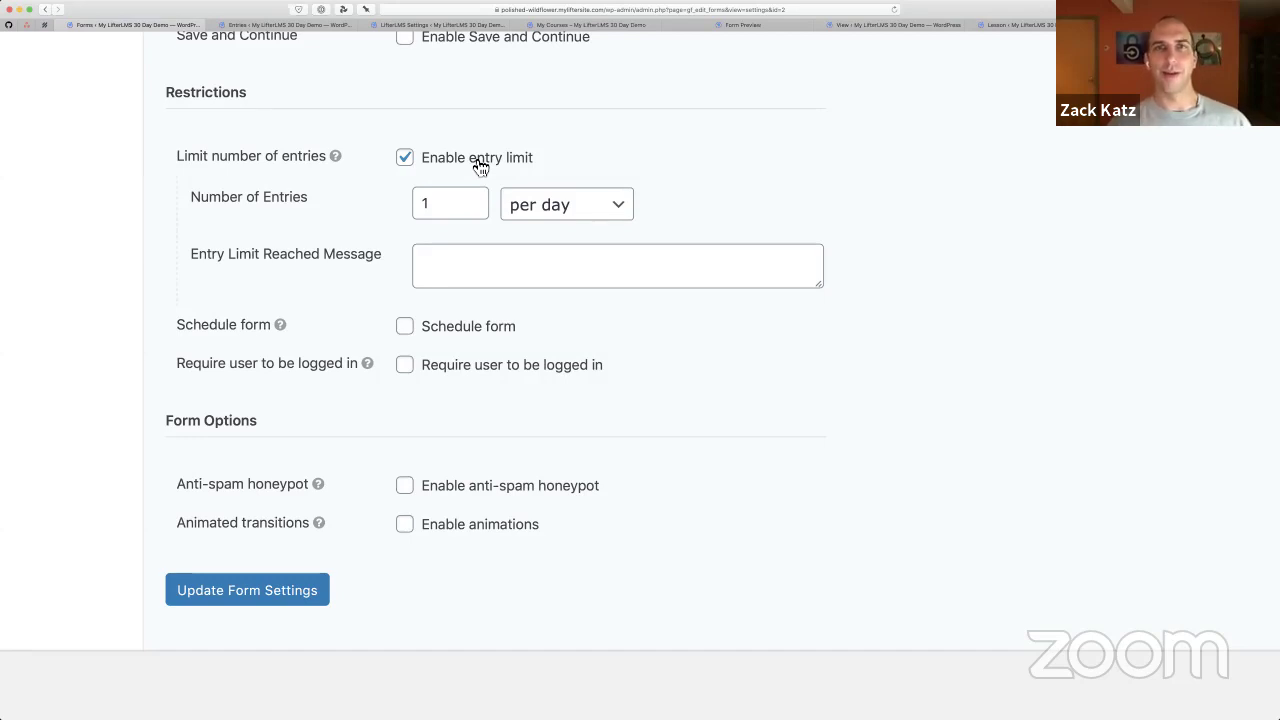
scroll(471, 163, up, 1)
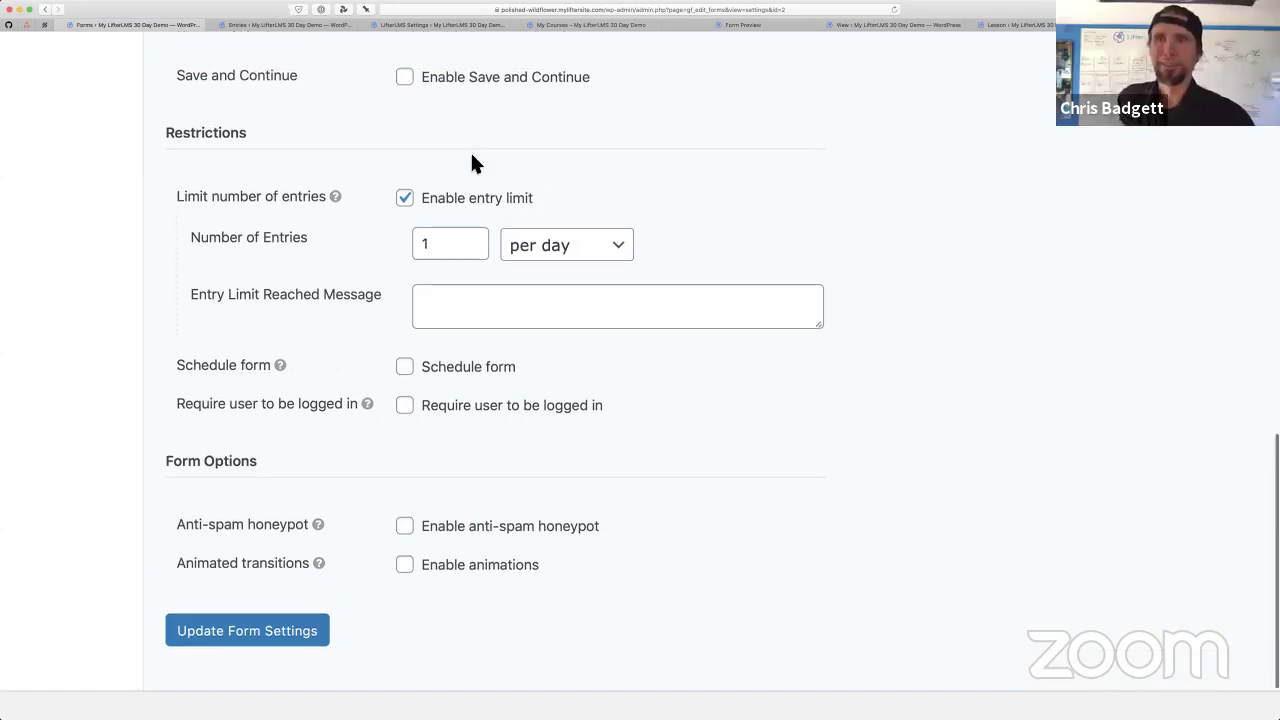
click(466, 244)
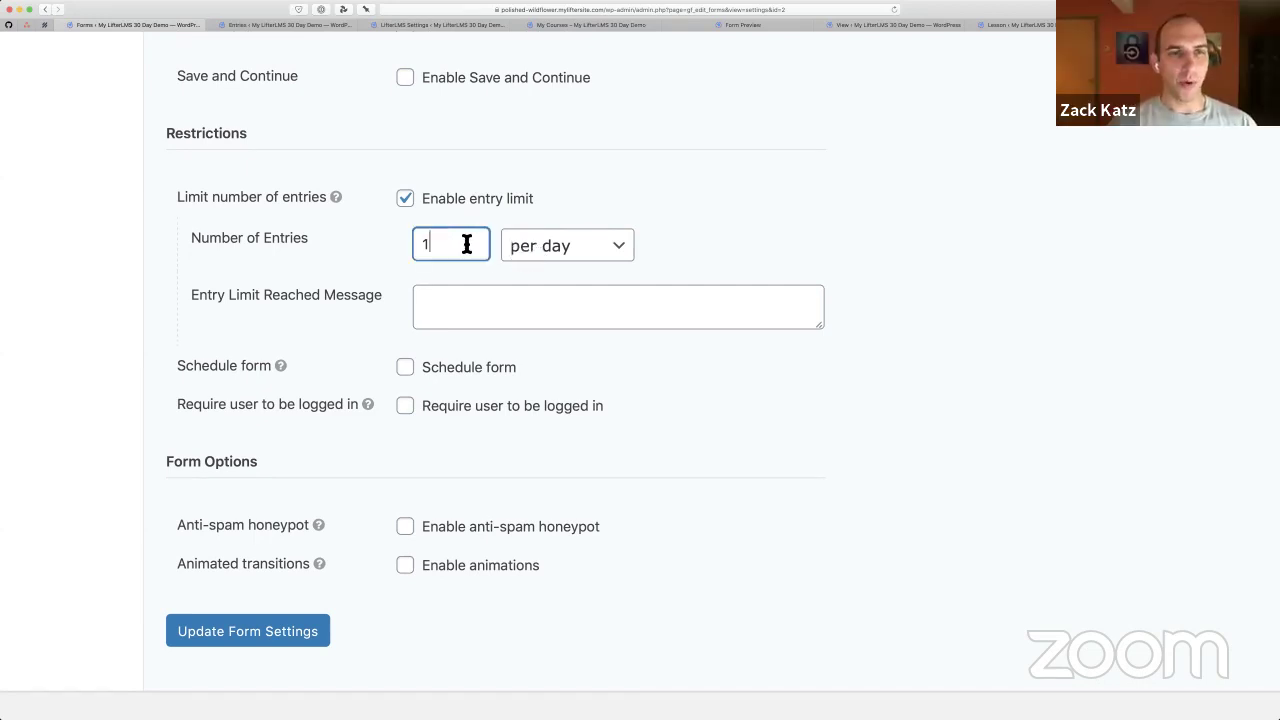
double_click(466, 244)
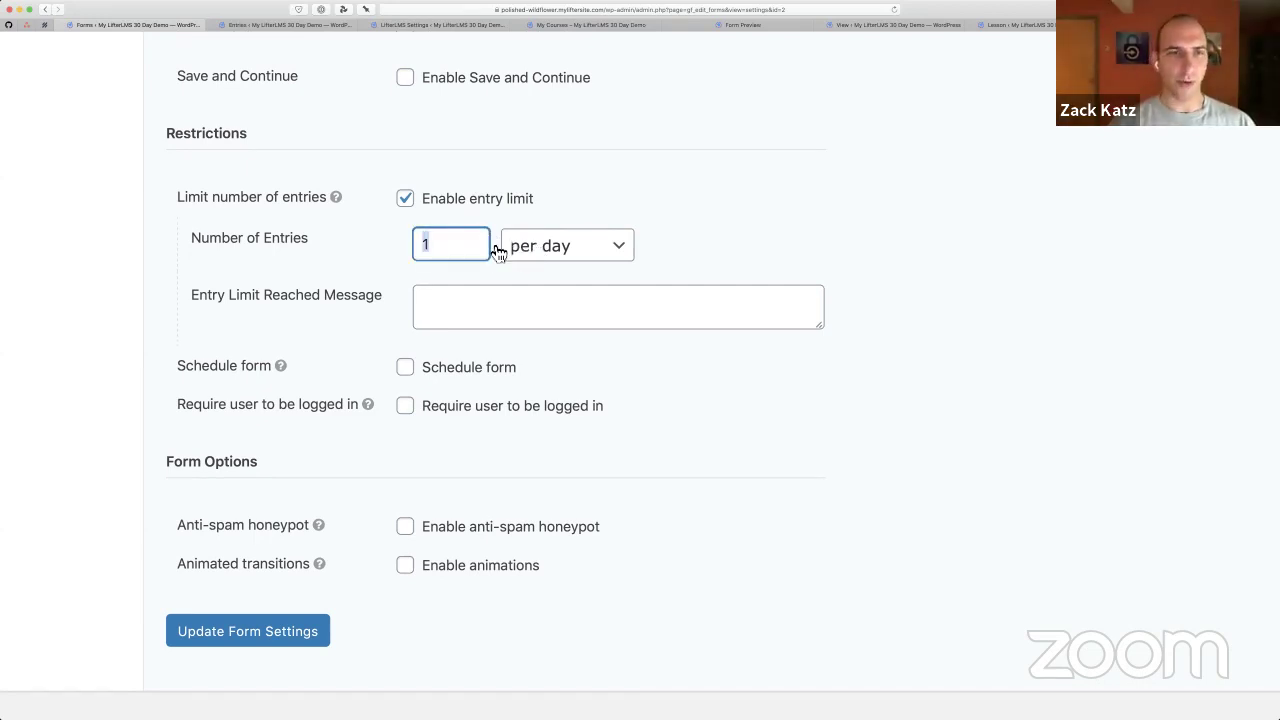
click(594, 172)
key(super+minus)
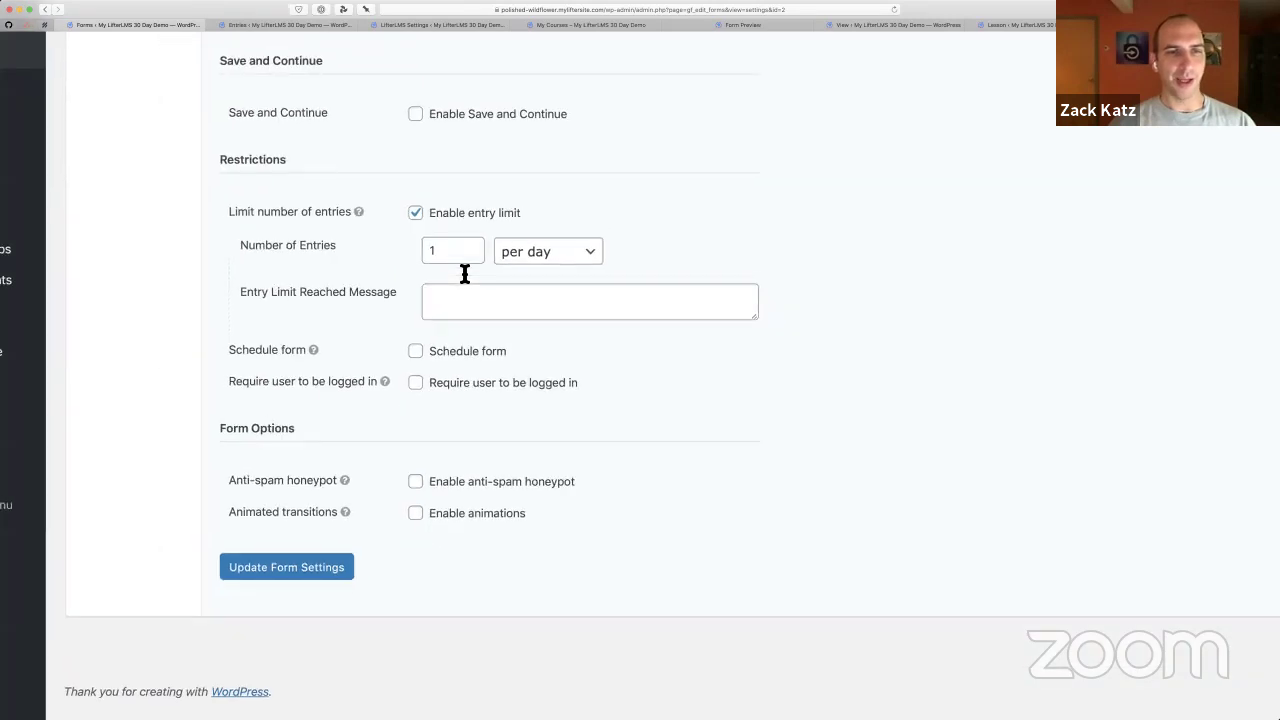
click(460, 308)
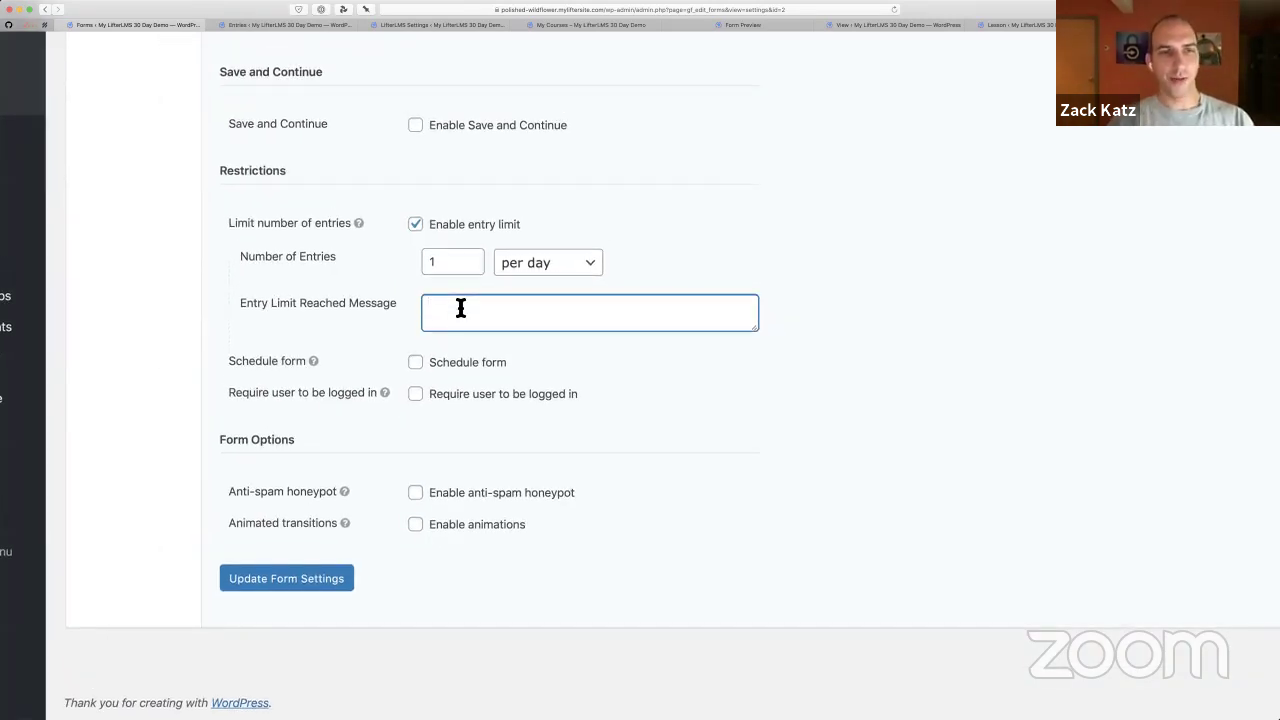
text(Great job)
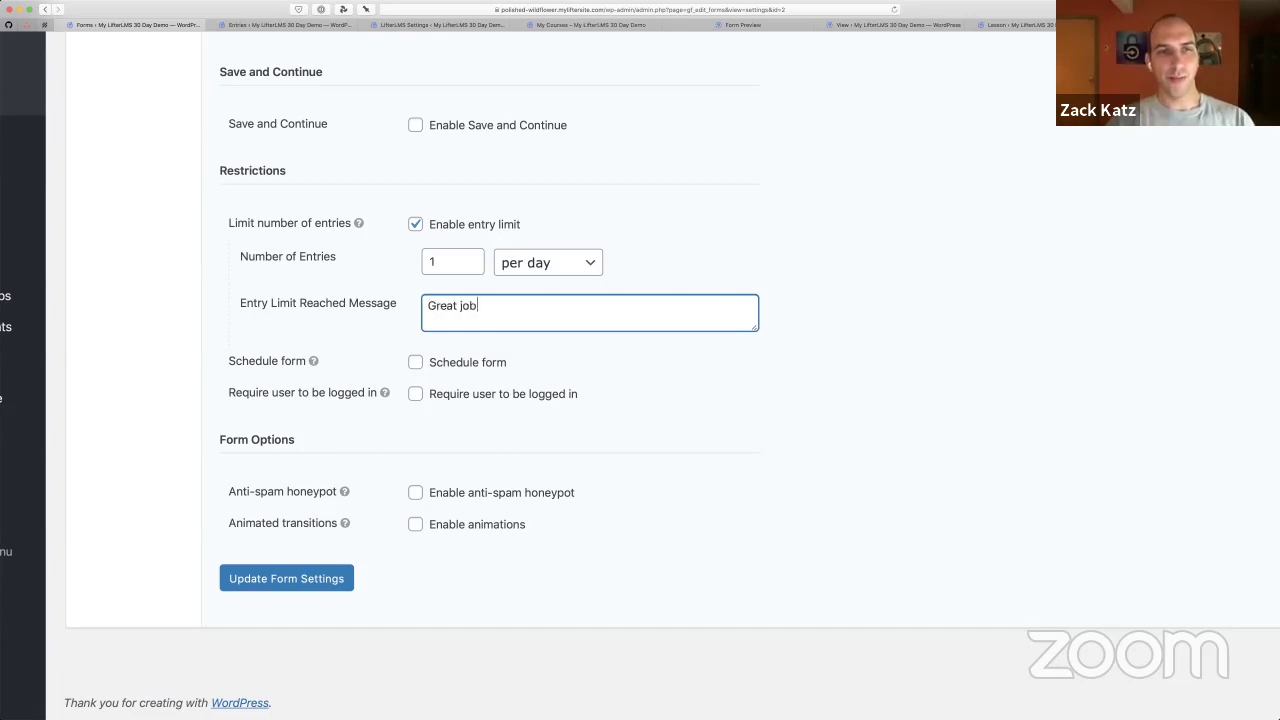
text(! You've done it!)
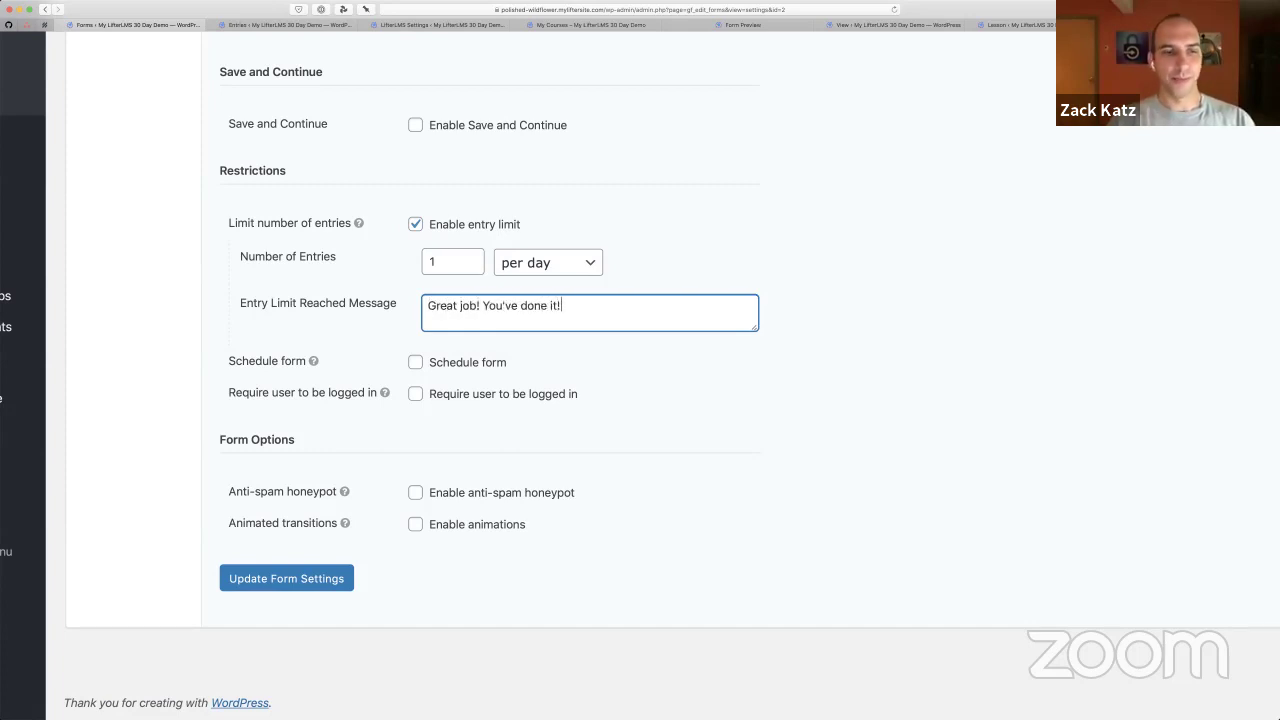
click(300, 580)
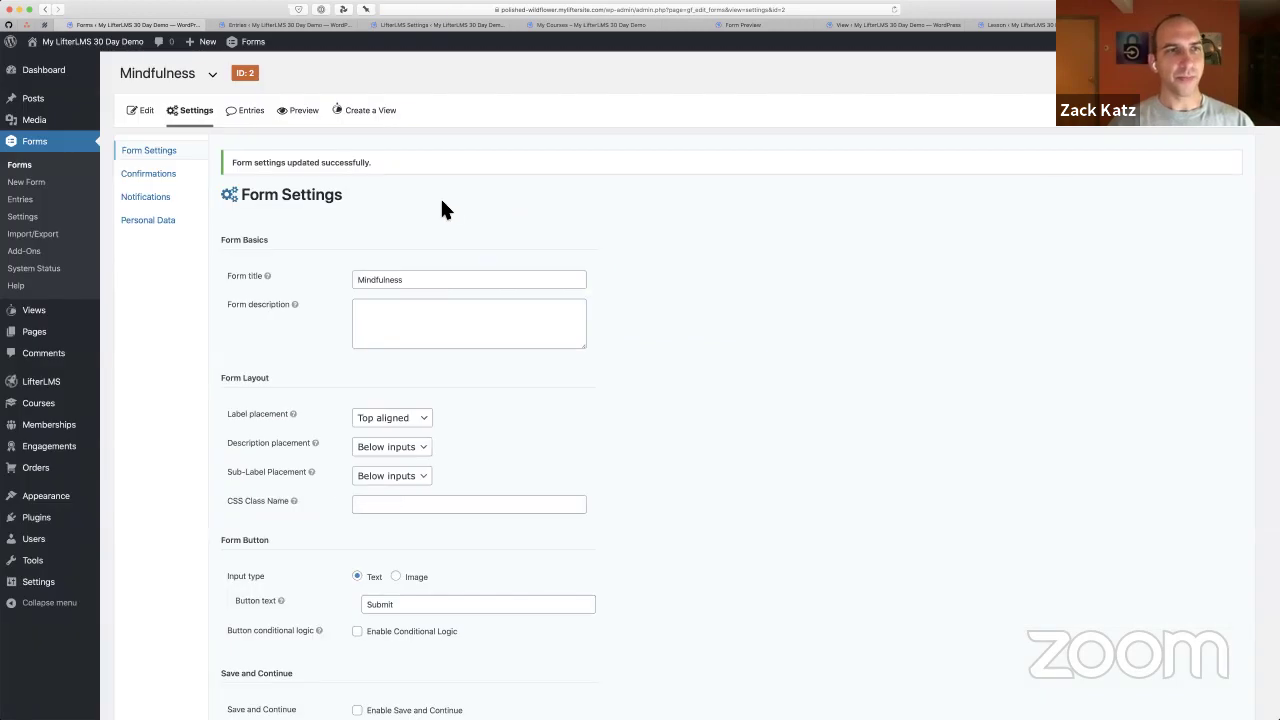
Submit a test entry from the form preview with all three checklist items ticked
click(304, 111)
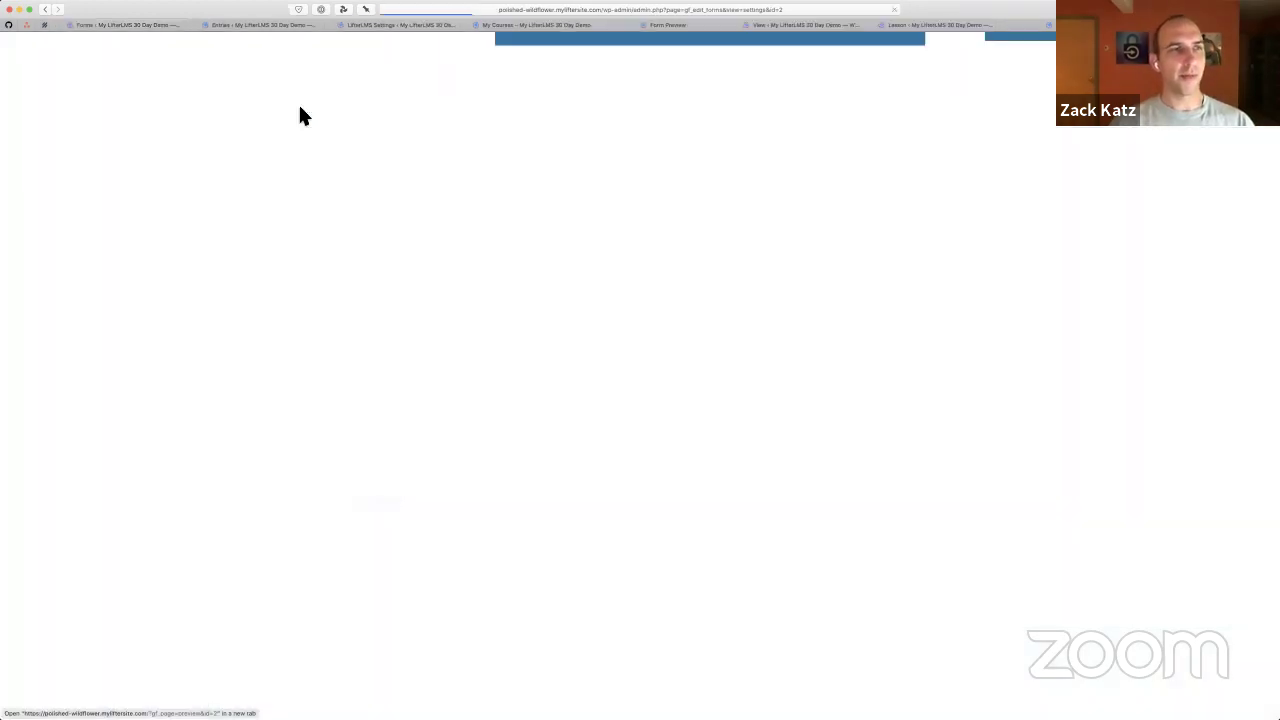
click(52, 189)
click(50, 207)
click(54, 225)
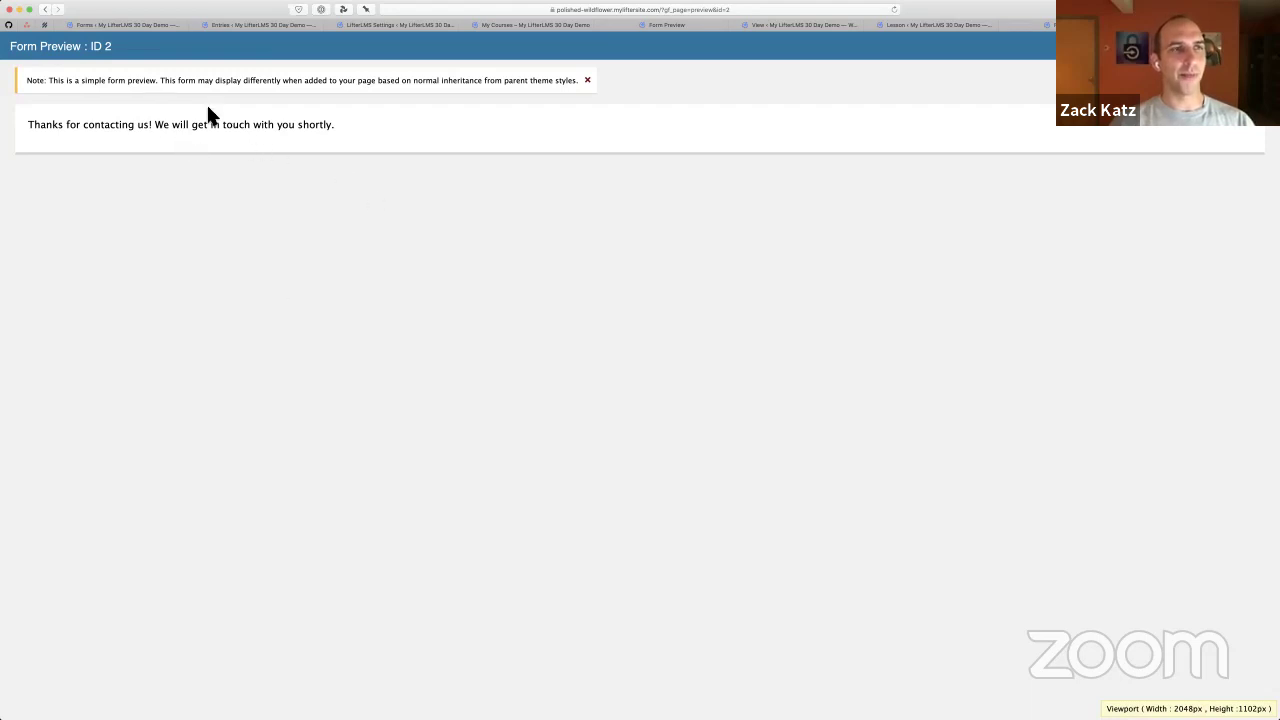
key(super+r)
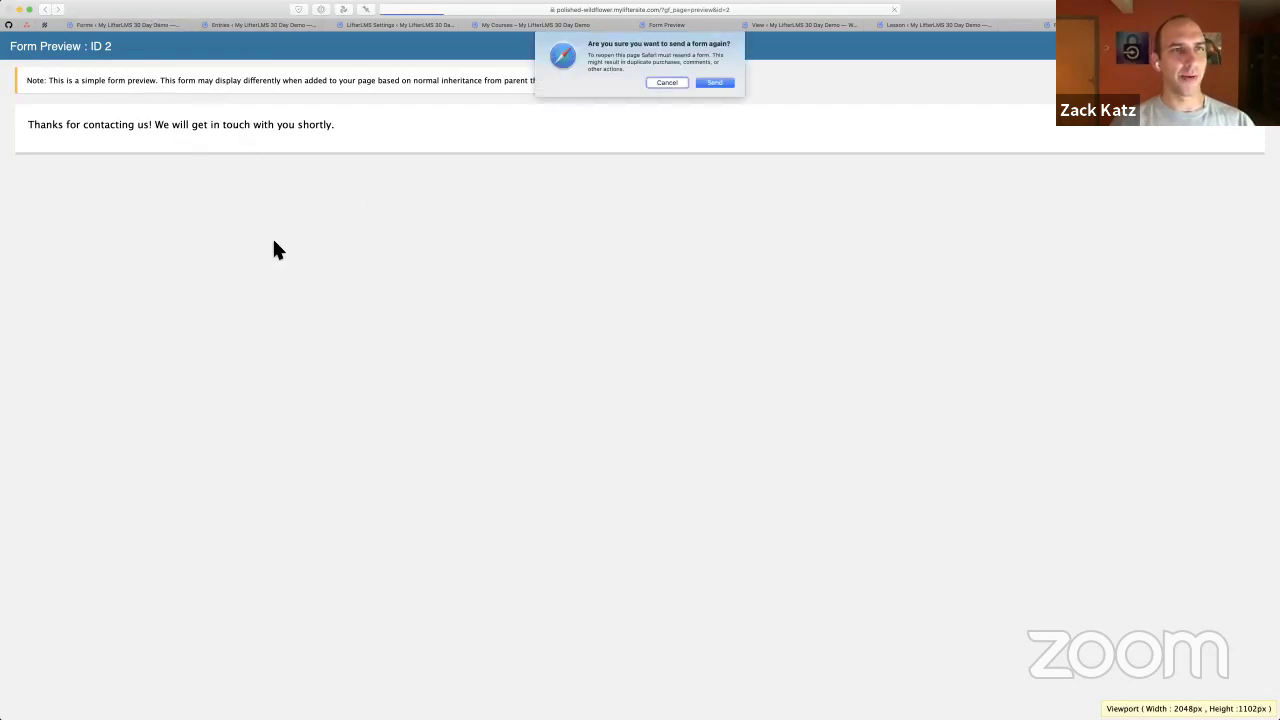
key(Return)
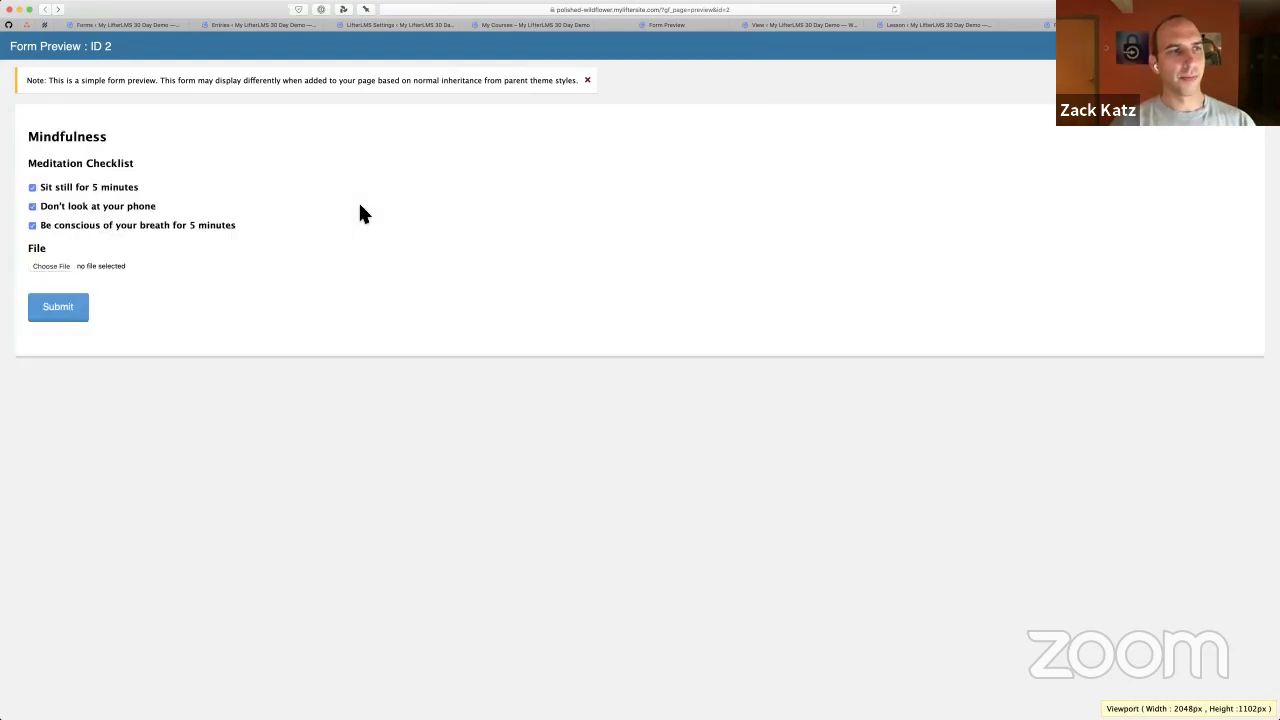
click(60, 188)
click(60, 206)
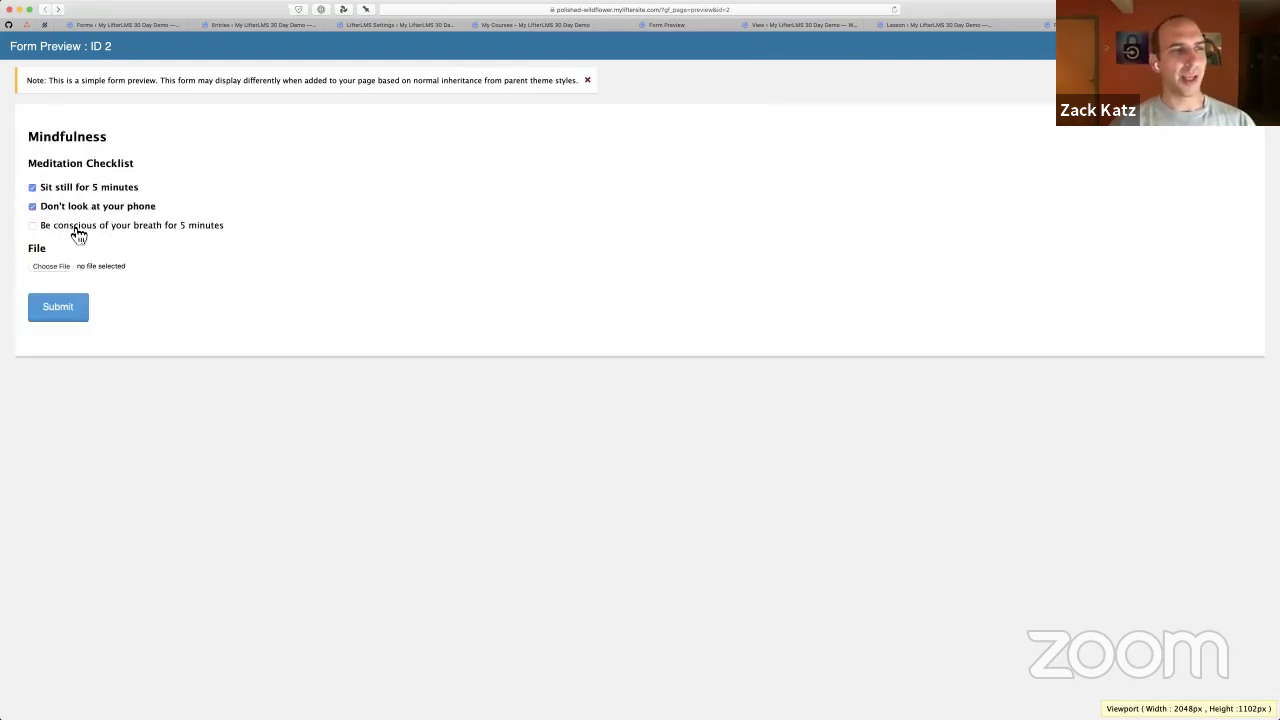
click(72, 225)
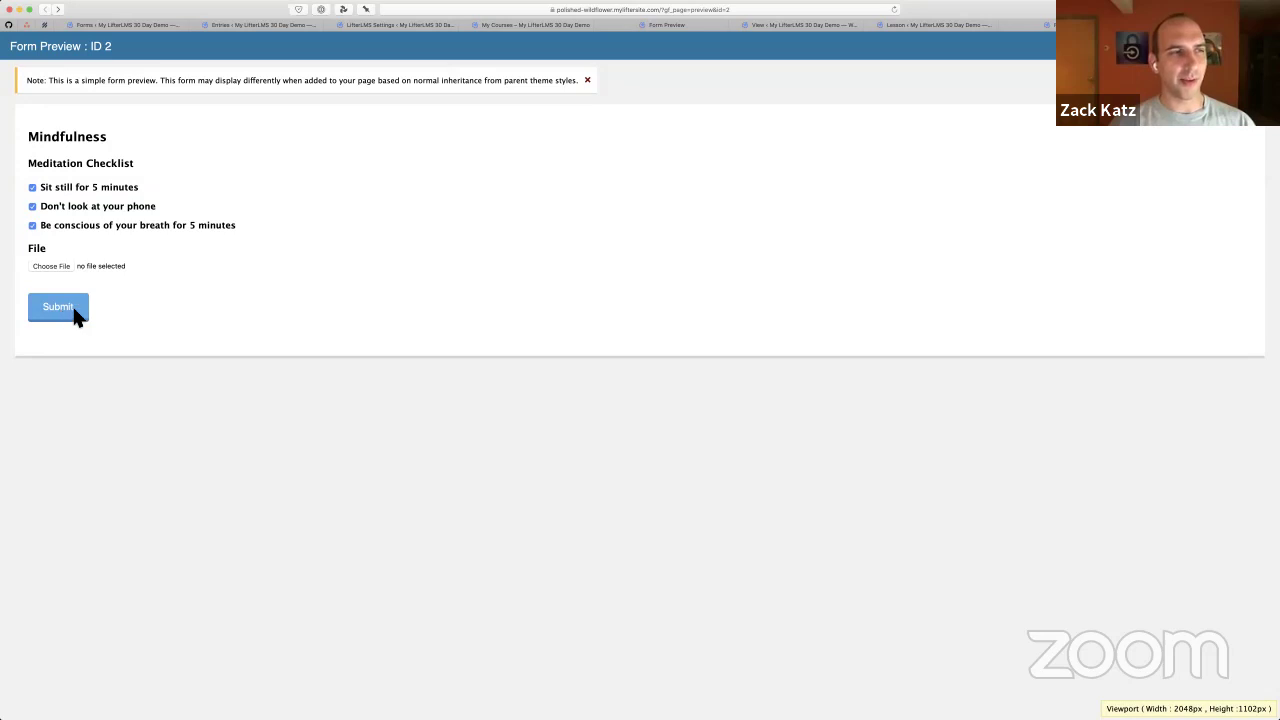
click(75, 313)
Check the 'Great job! You've done it!' confirmation, then view the Mindfulness form's entries
drag(190, 150, 155, 116)
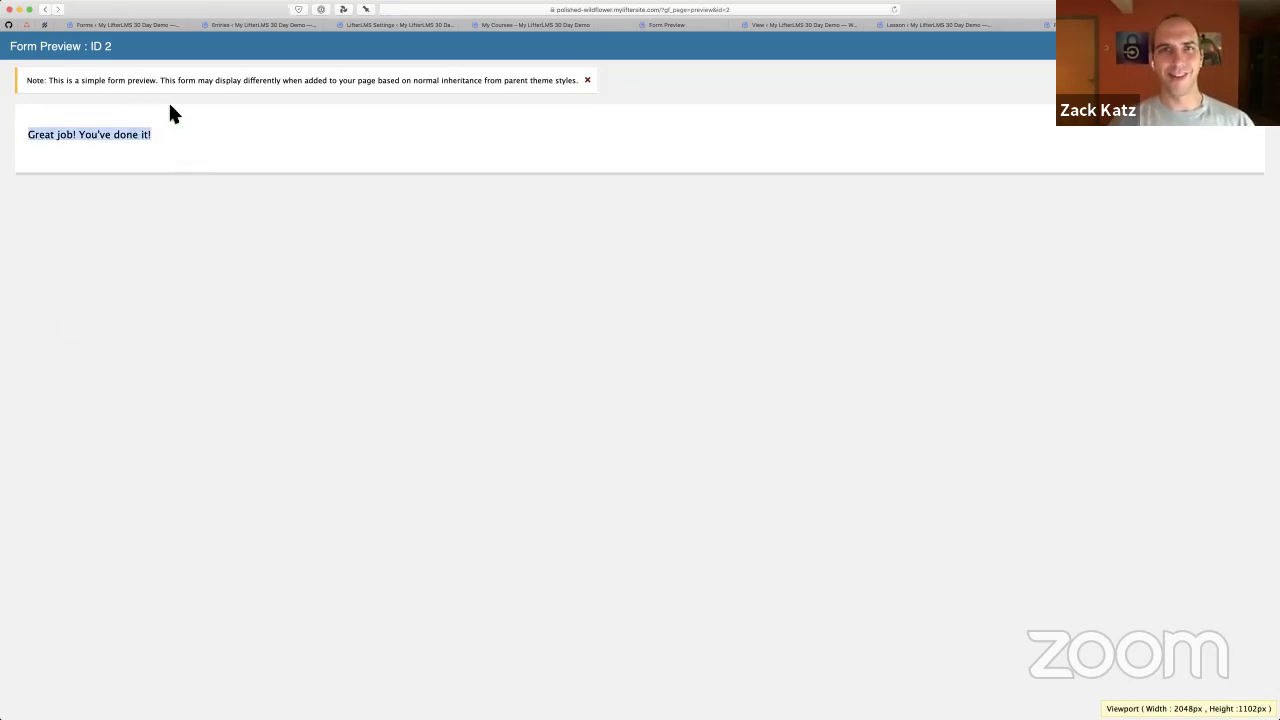
click(156, 107)
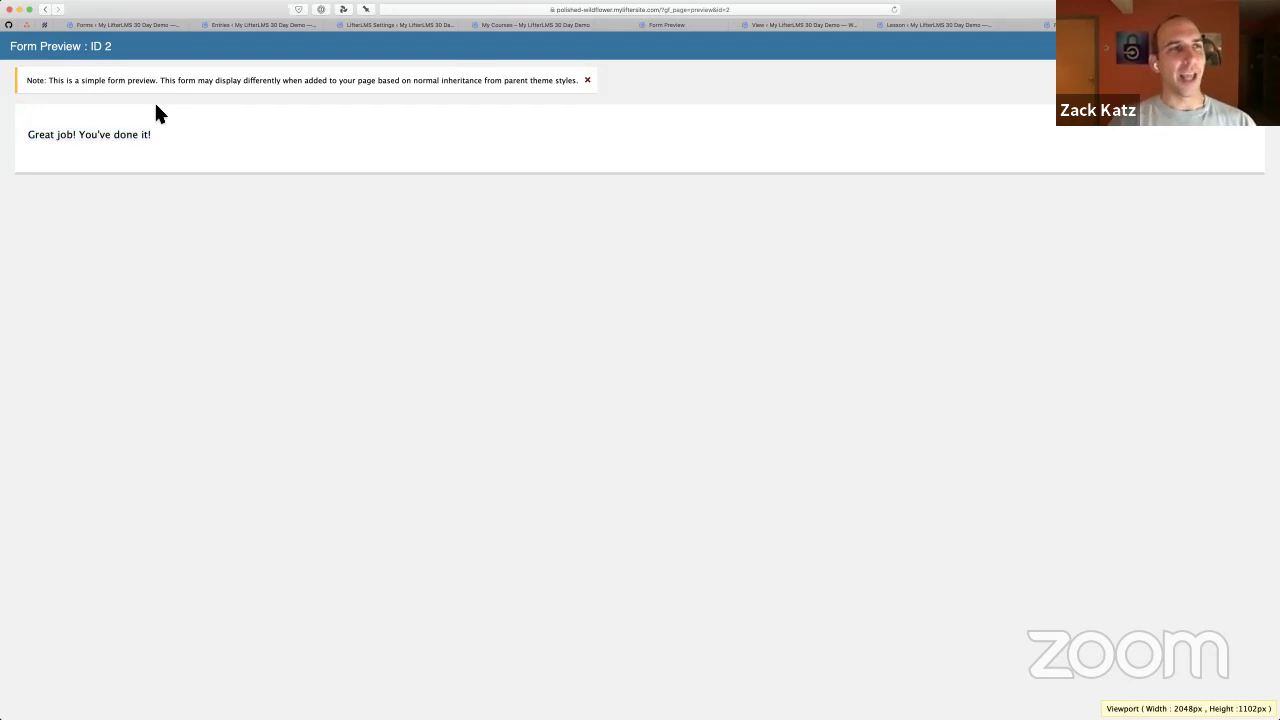
key(ctrl+Tab)
key(ctrl+Tab)
key(ctrl+Tab)
key(ctrl+Tab)
key(ctrl+Tab)
key(ctrl+Tab)
key(ctrl+Tab)
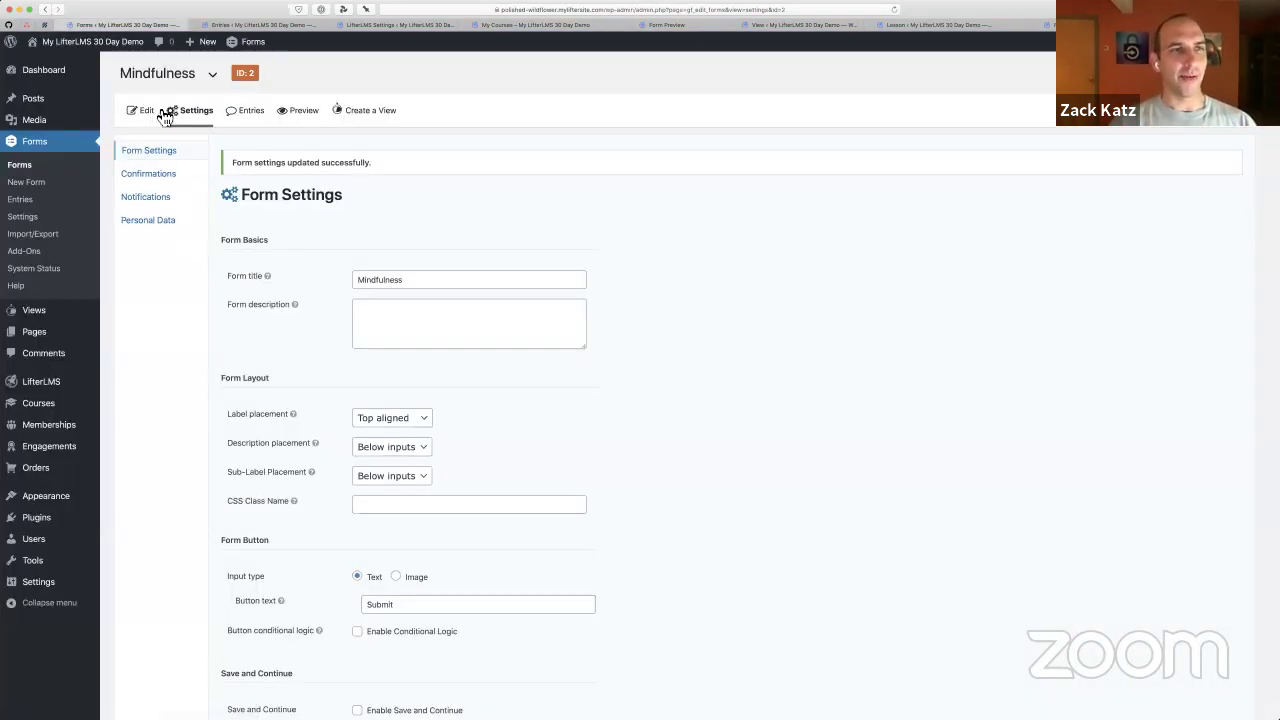
click(249, 111)
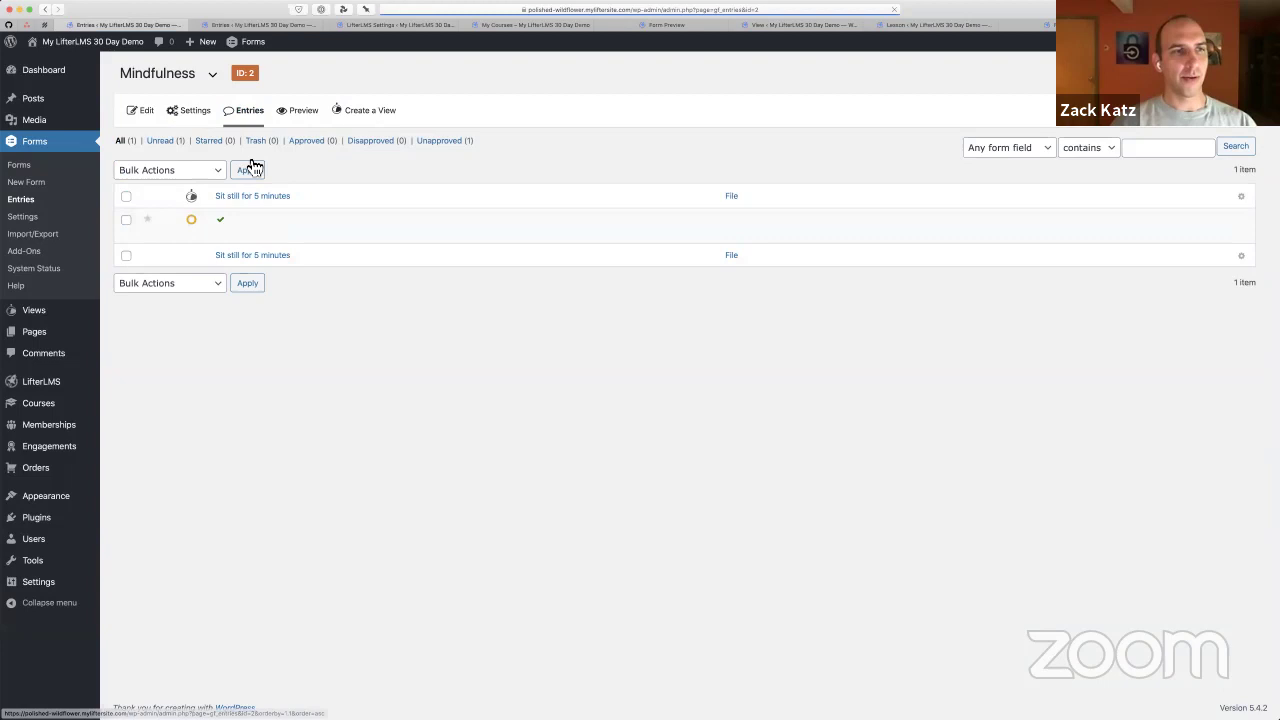
mouse_move(236, 220)
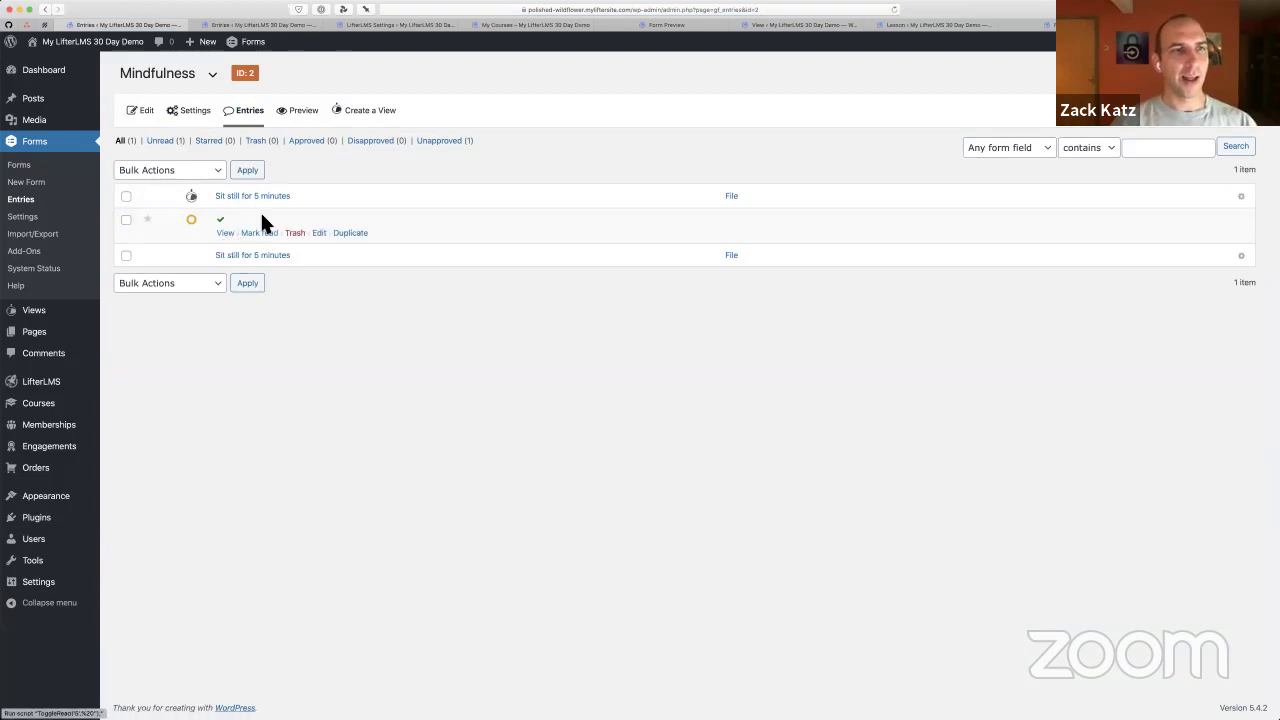
Create a GravityView view named 'Mindfulness' from this form using the Table layout
click(353, 113)
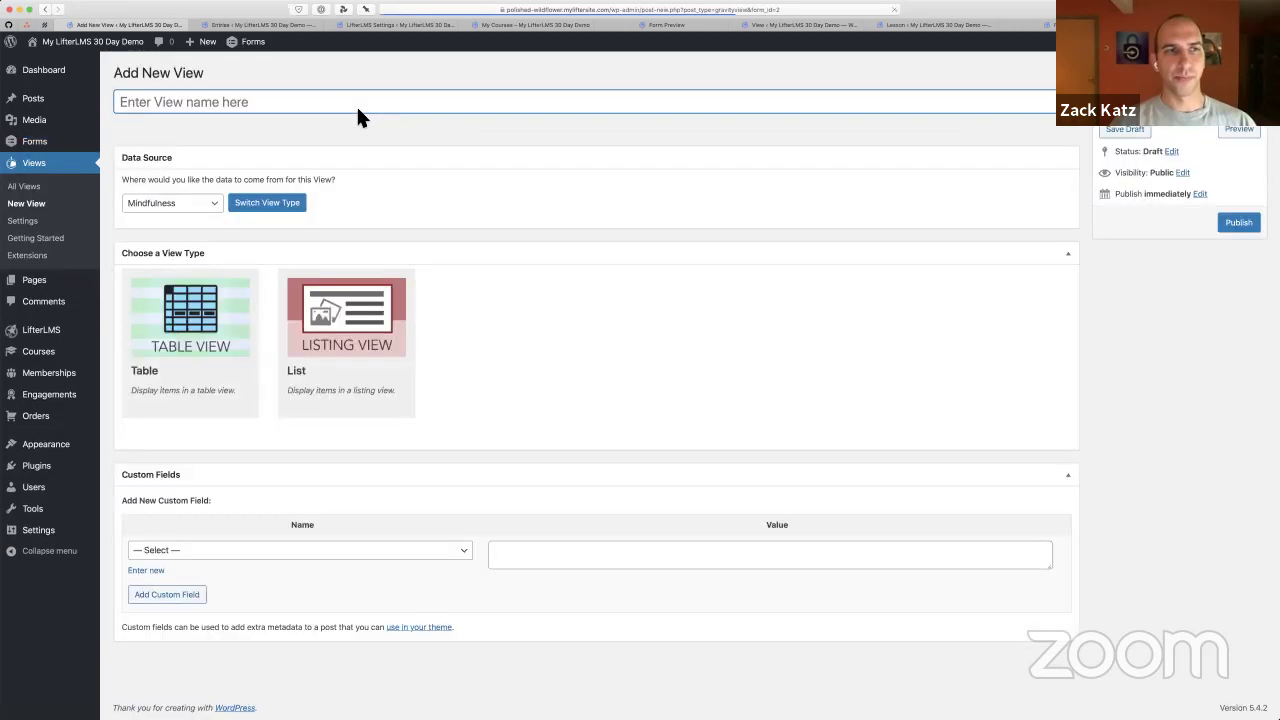
text(Mindf)
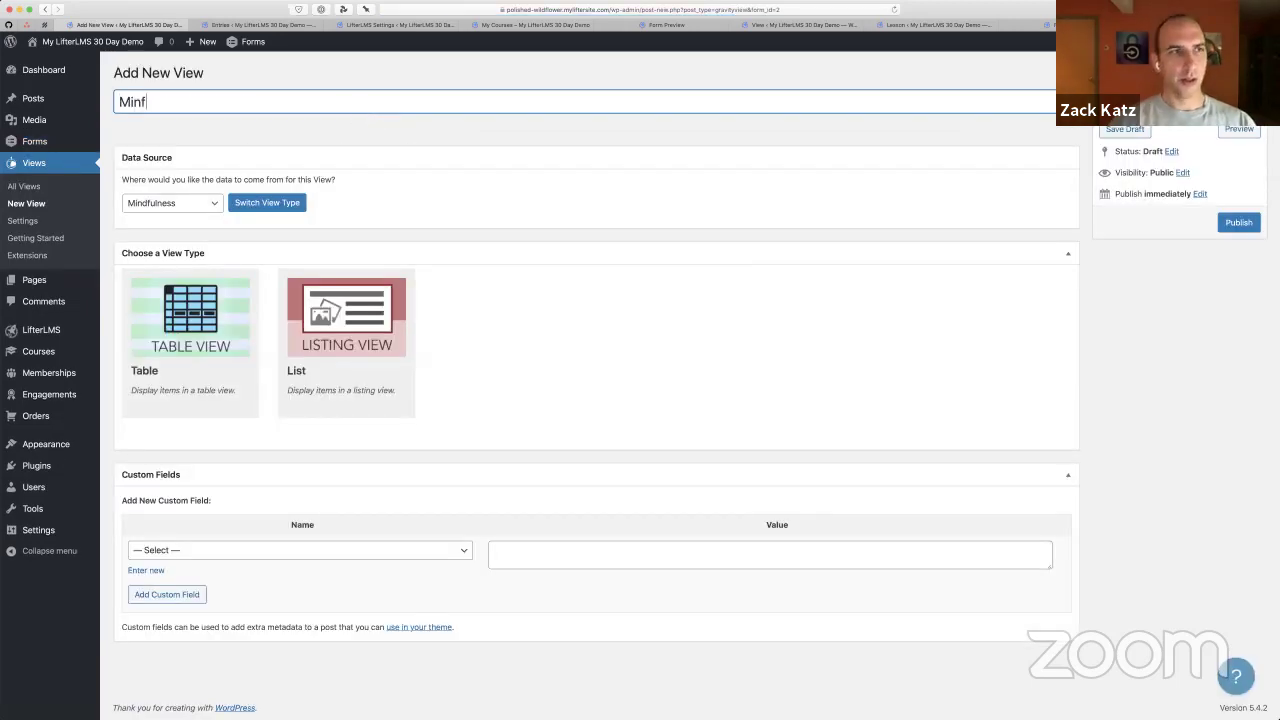
key(BackSpace)
text(dfulne)
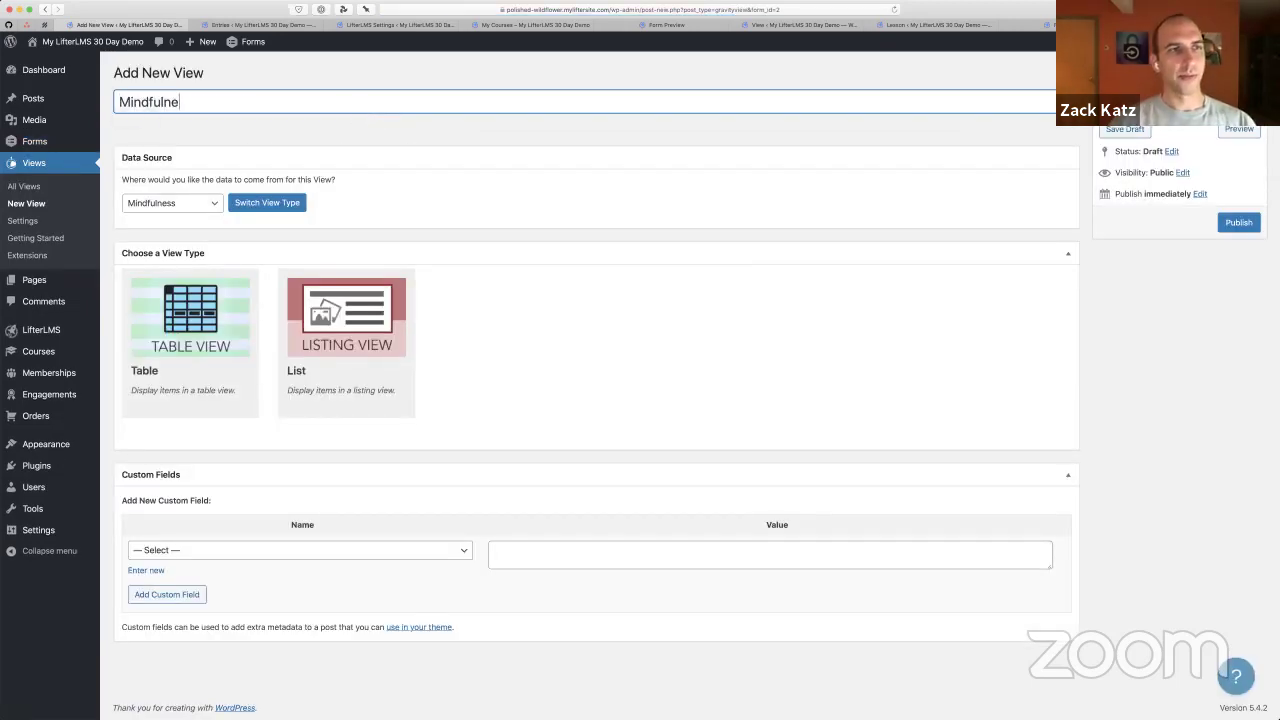
text(ss)
click(362, 130)
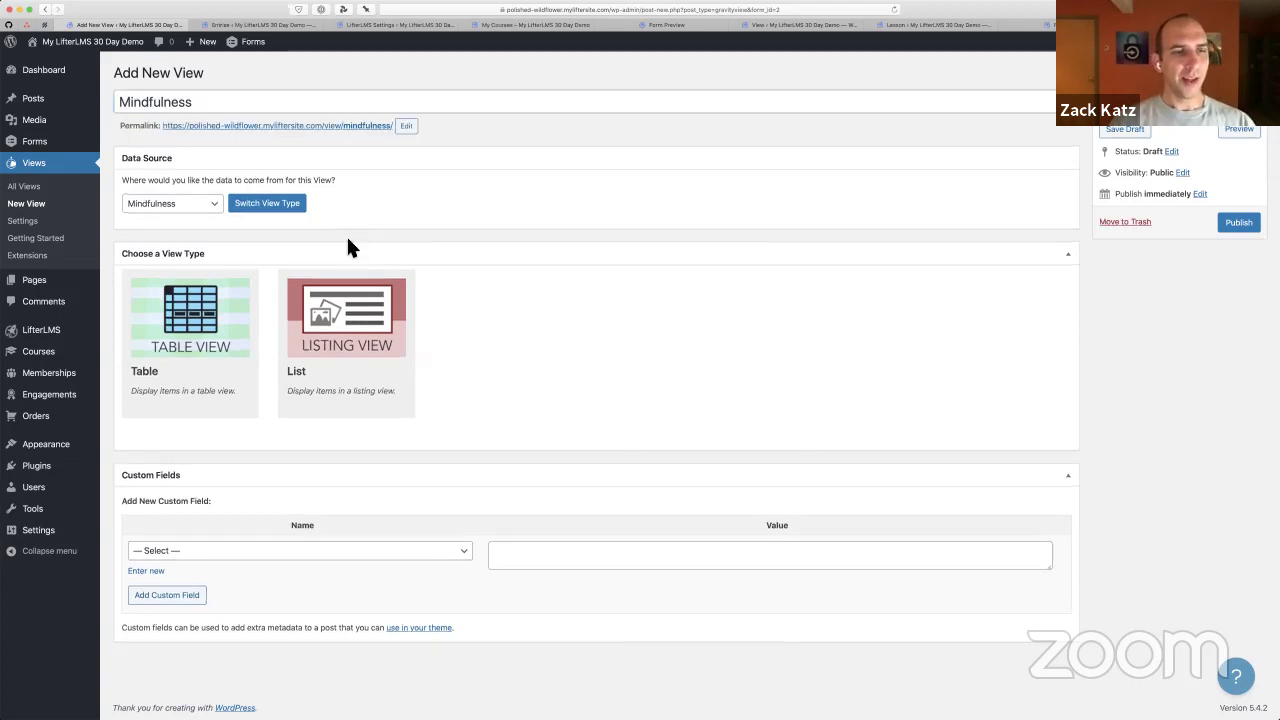
click(203, 334)
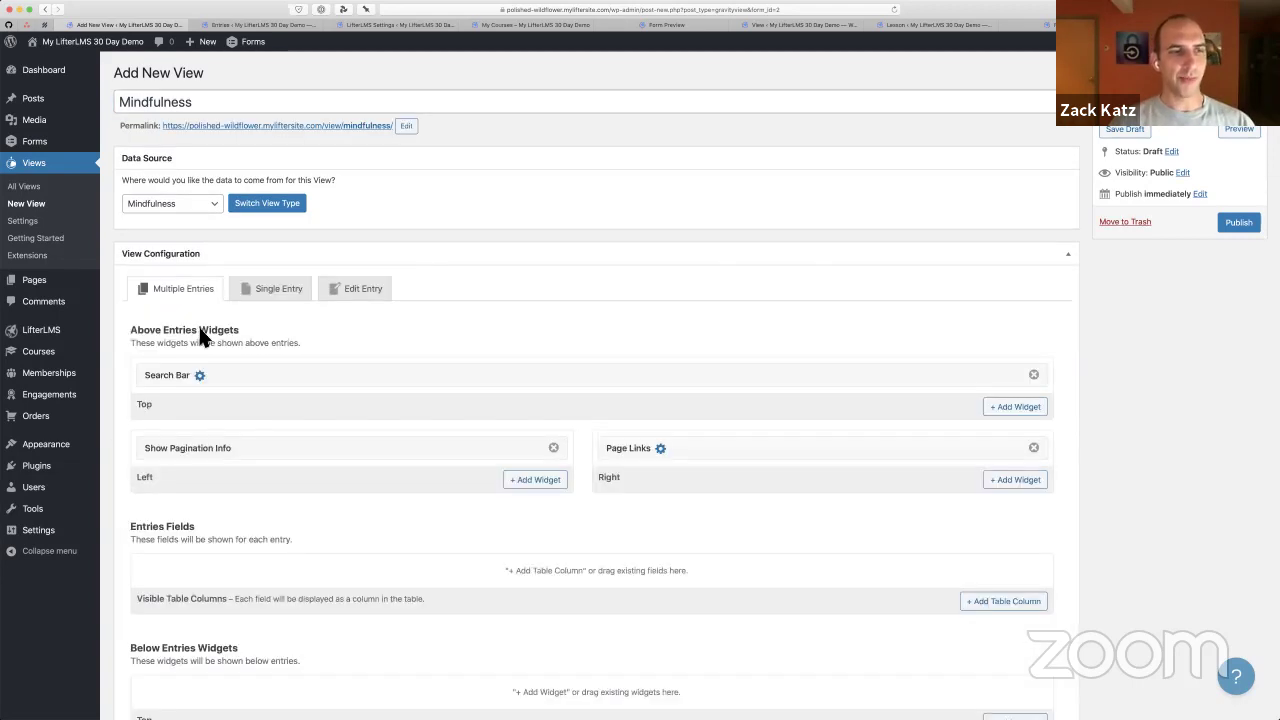
scroll(350, 404, down, 2)
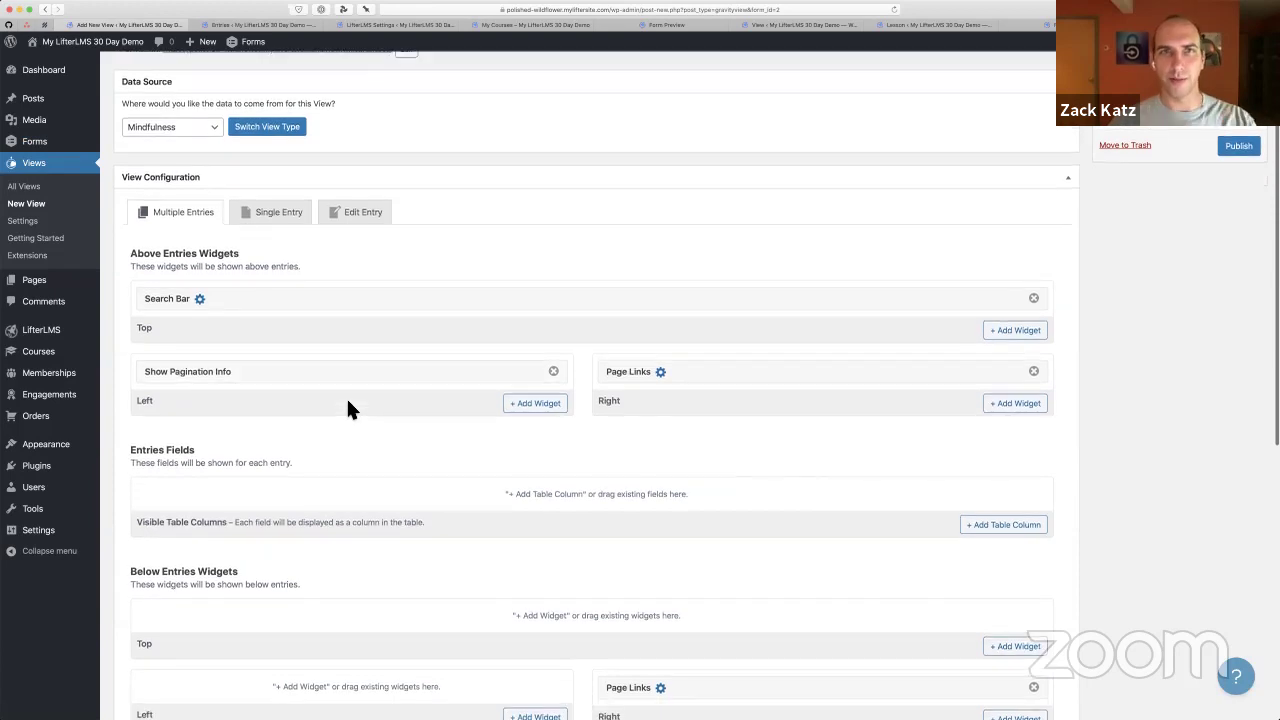
scroll(348, 405, down, 2)
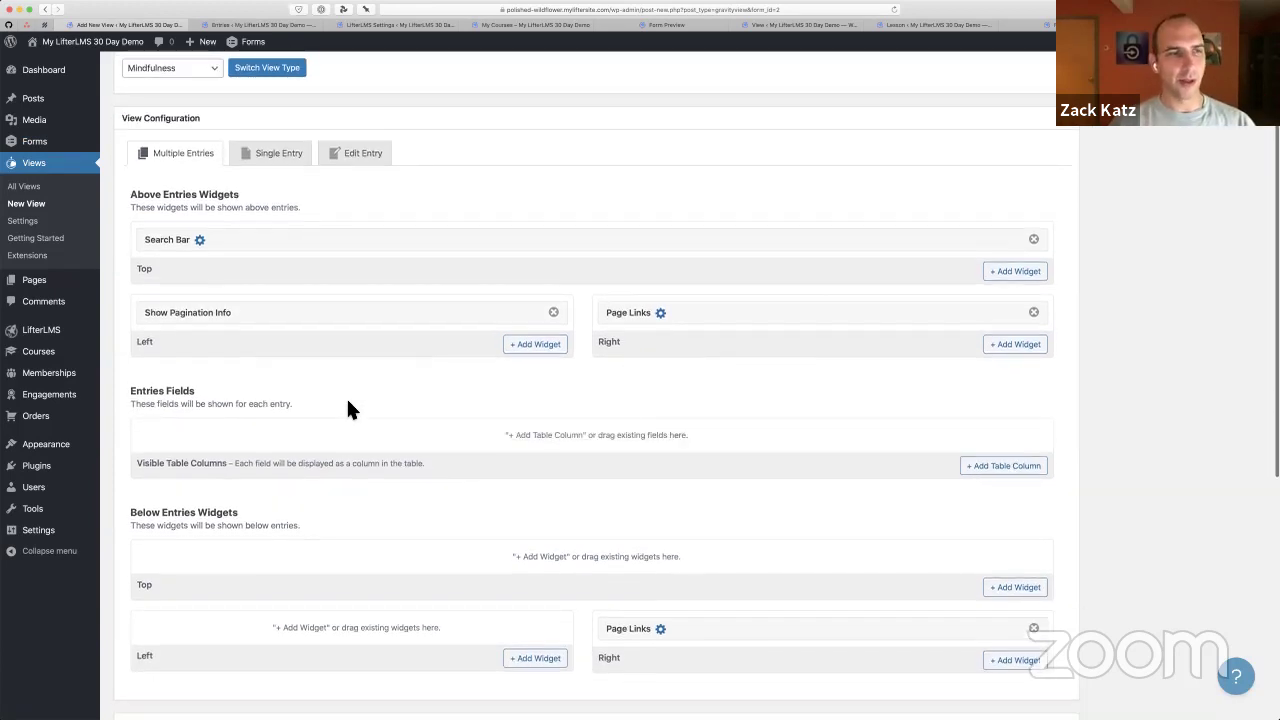
scroll(430, 480, down, 2)
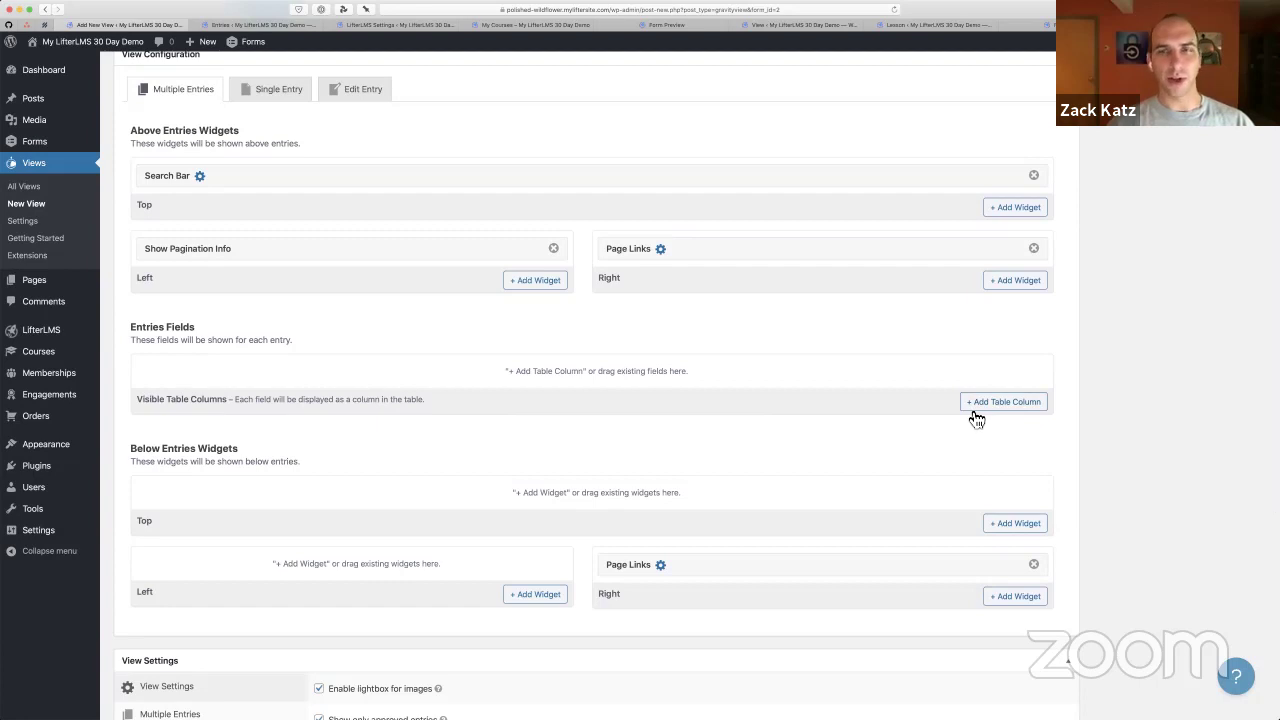
Add the three meditation checklist items as table columns
click(1005, 404)
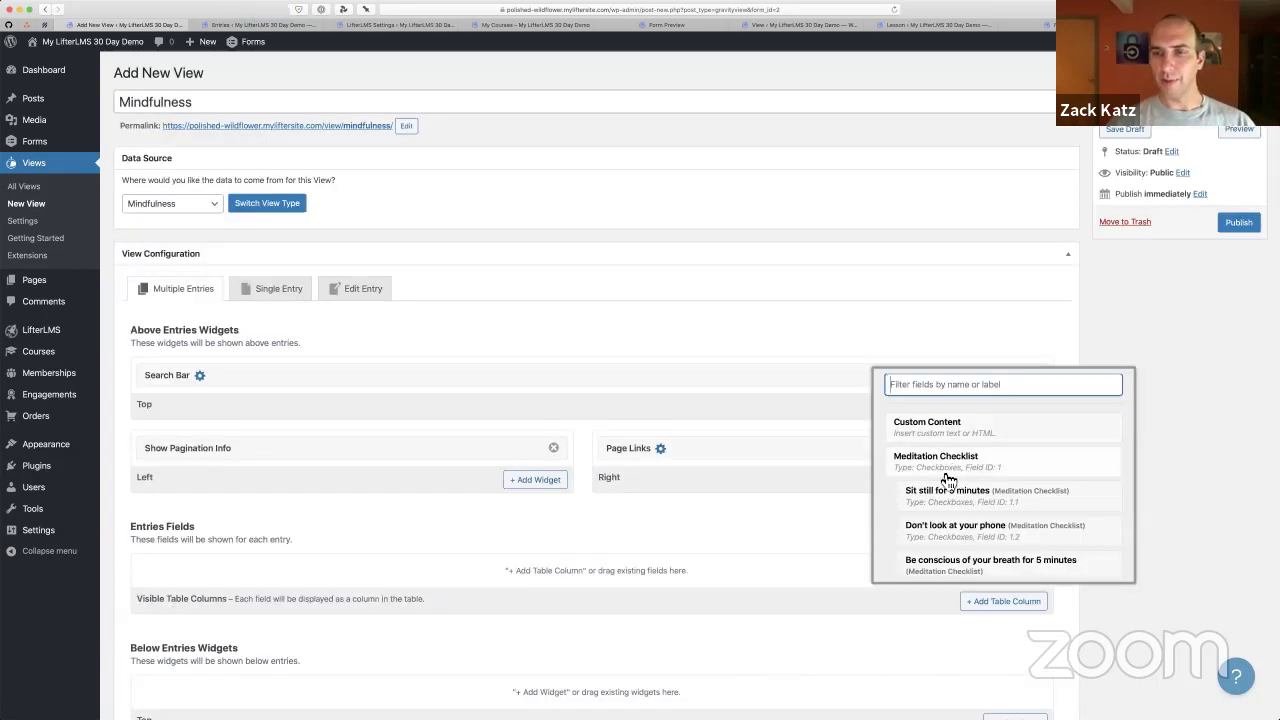
scroll(952, 478, down, 2)
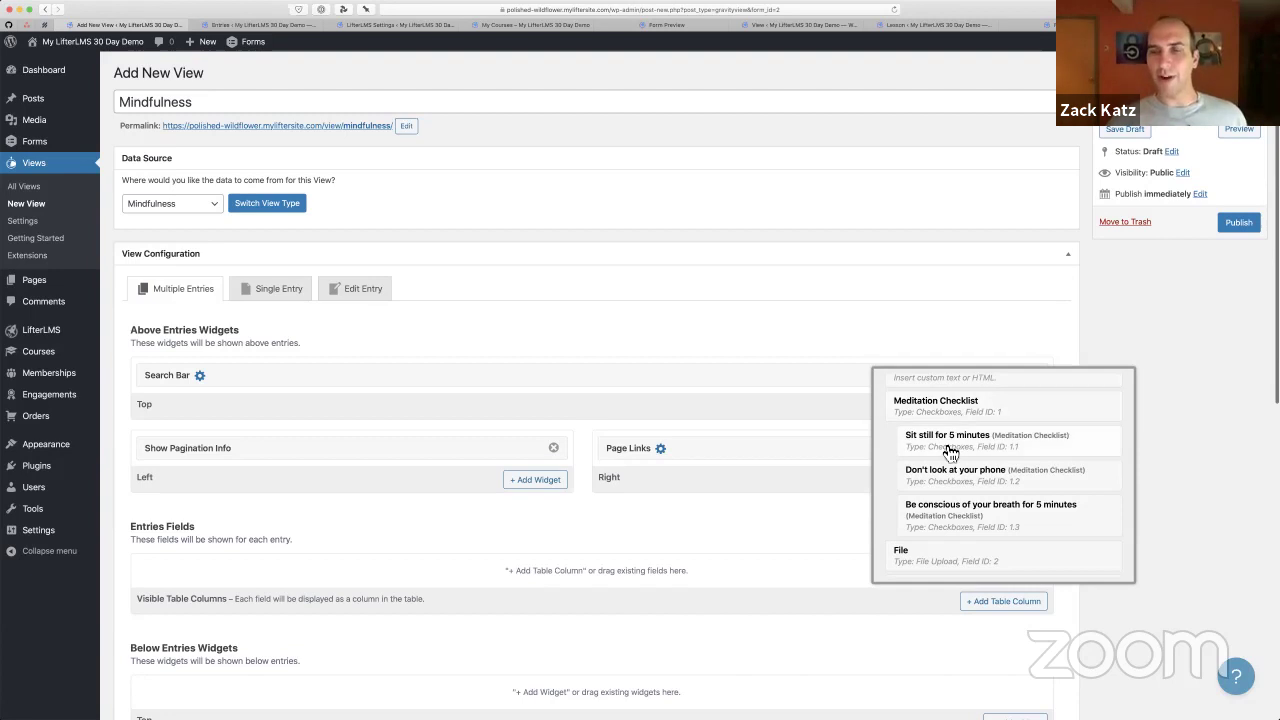
click(944, 452)
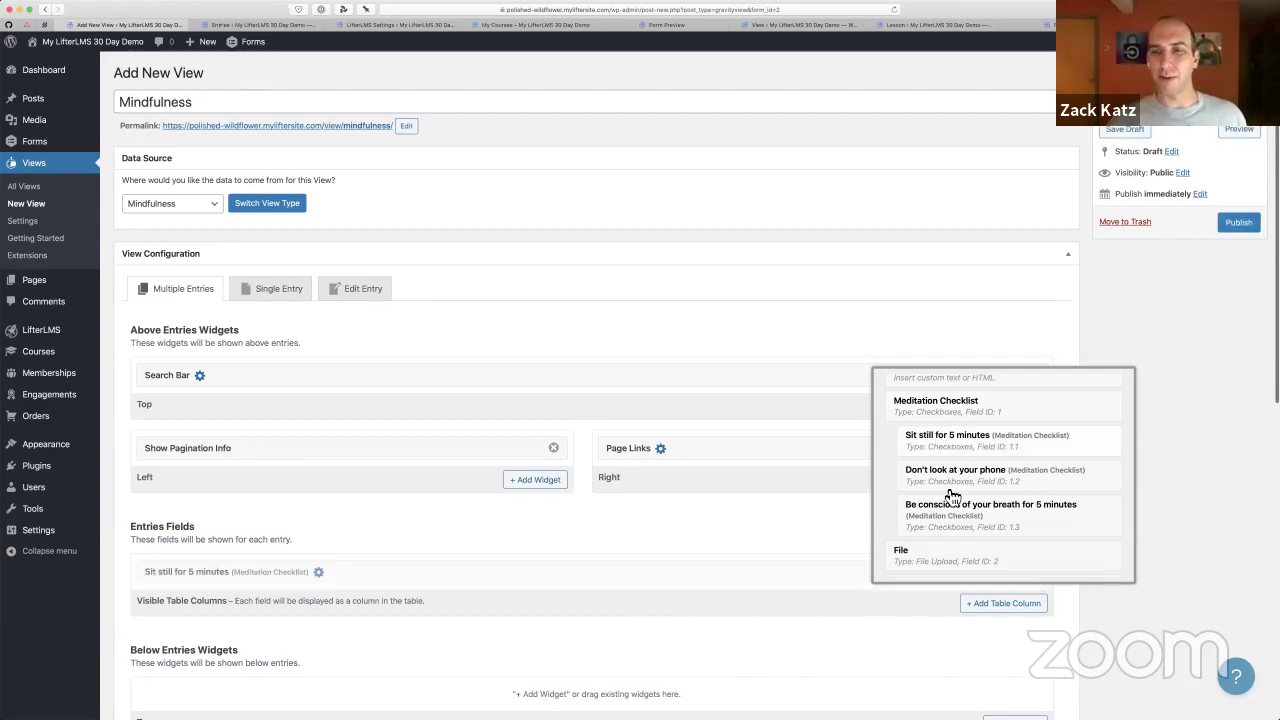
click(952, 484)
click(975, 526)
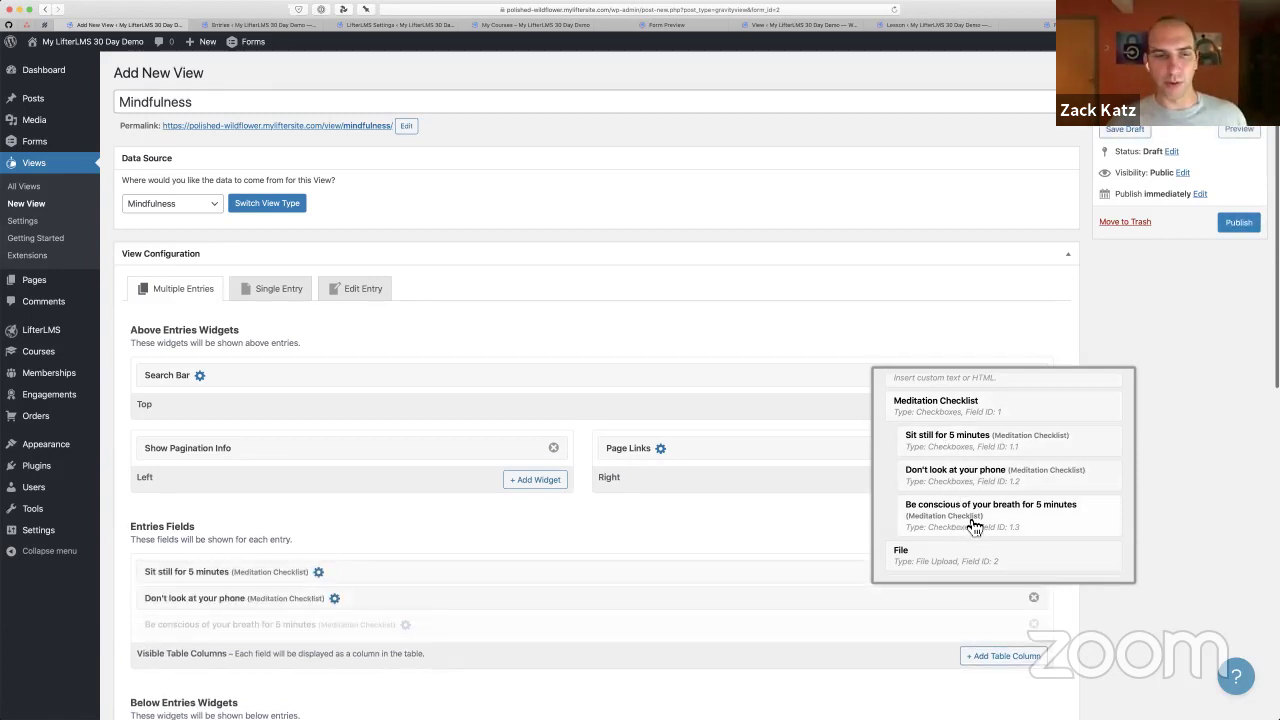
Add an Entry Date column, move it to the top, and open its settings
scroll(829, 463, down, 1)
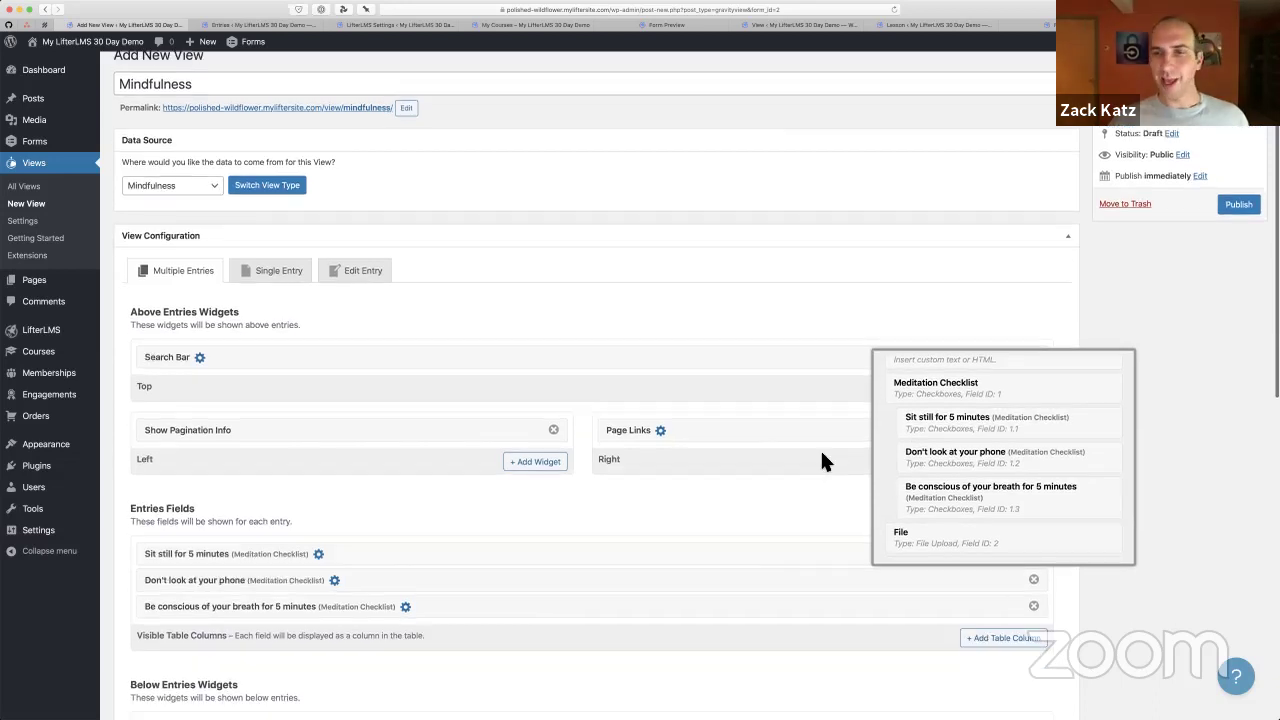
scroll(830, 465, down, 5)
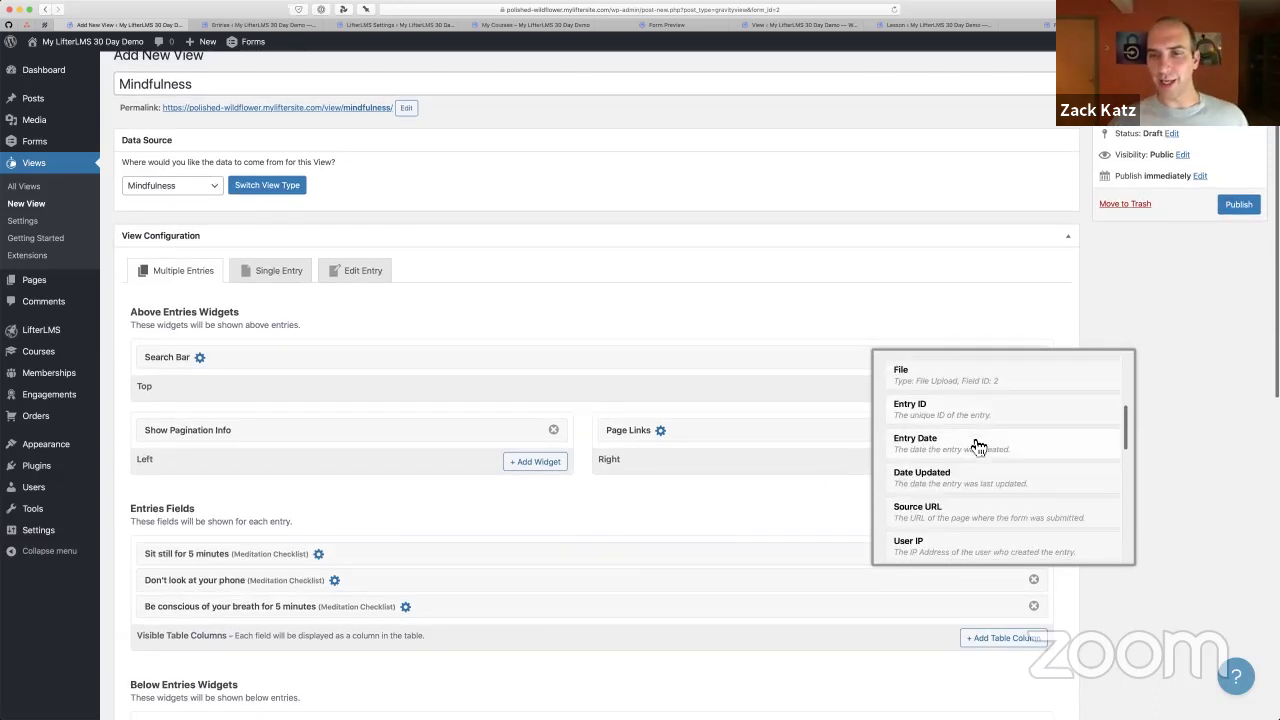
click(972, 446)
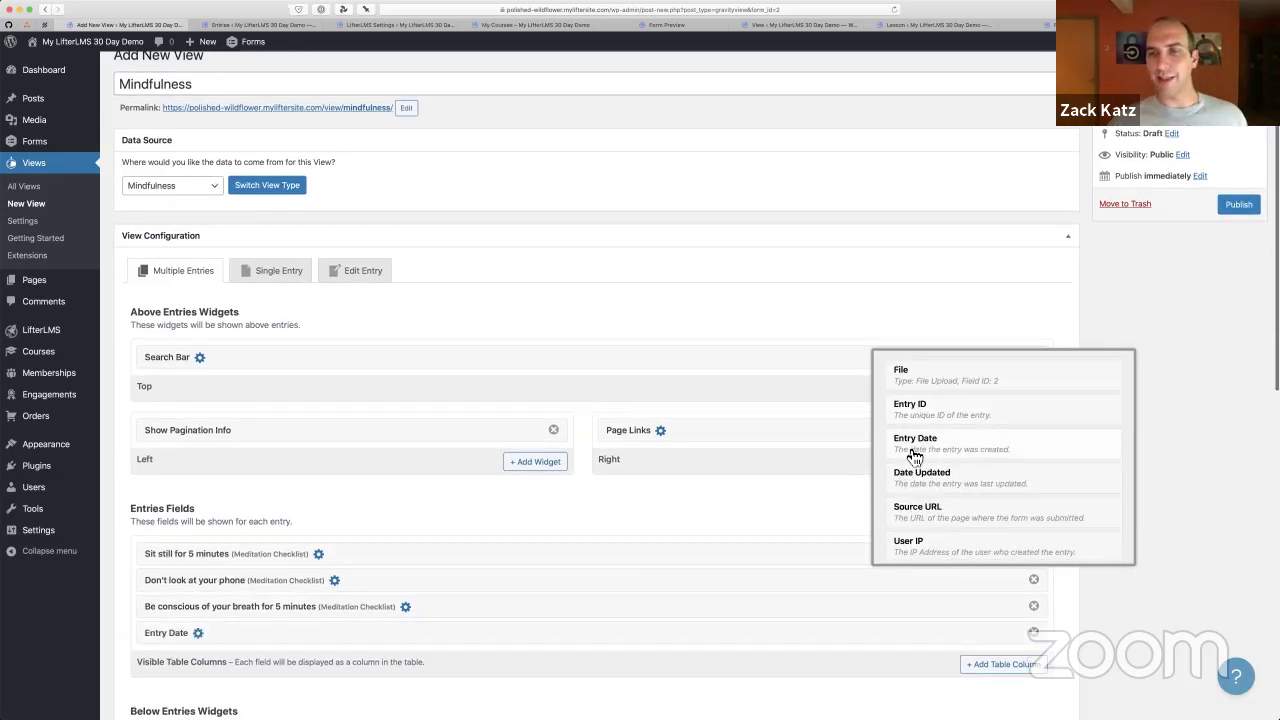
drag(258, 627, 257, 545)
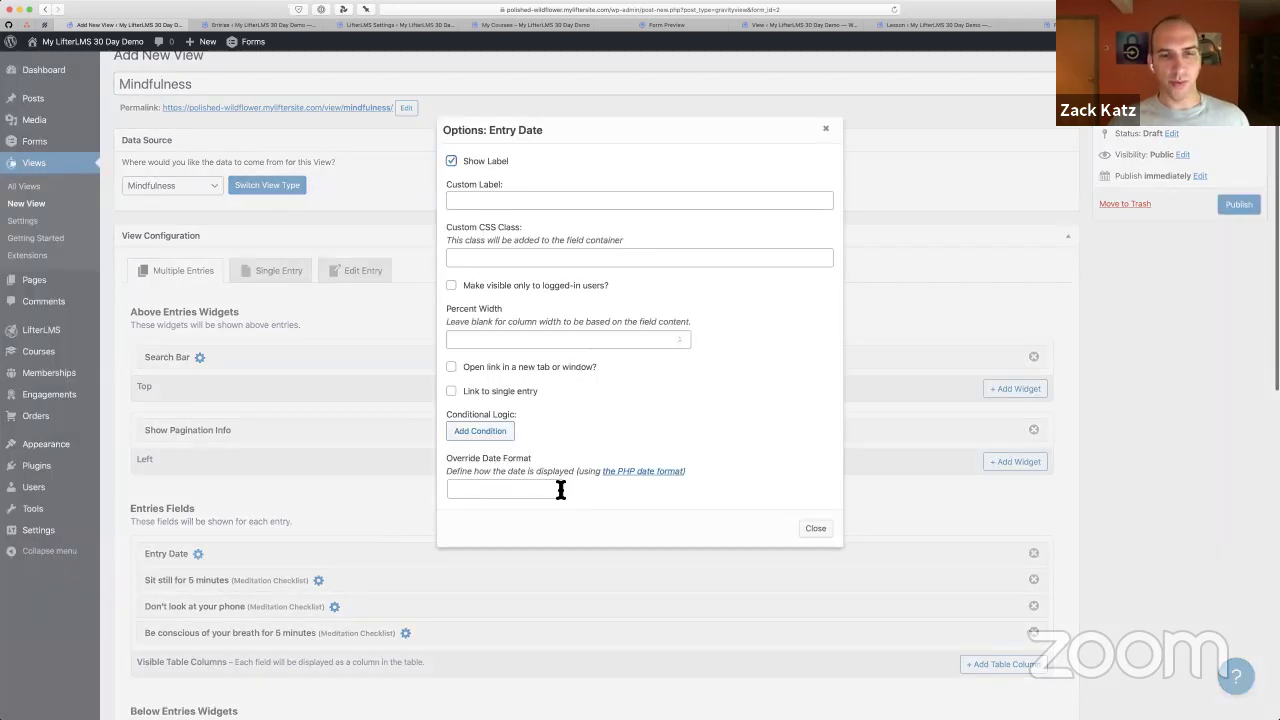
click(509, 489)
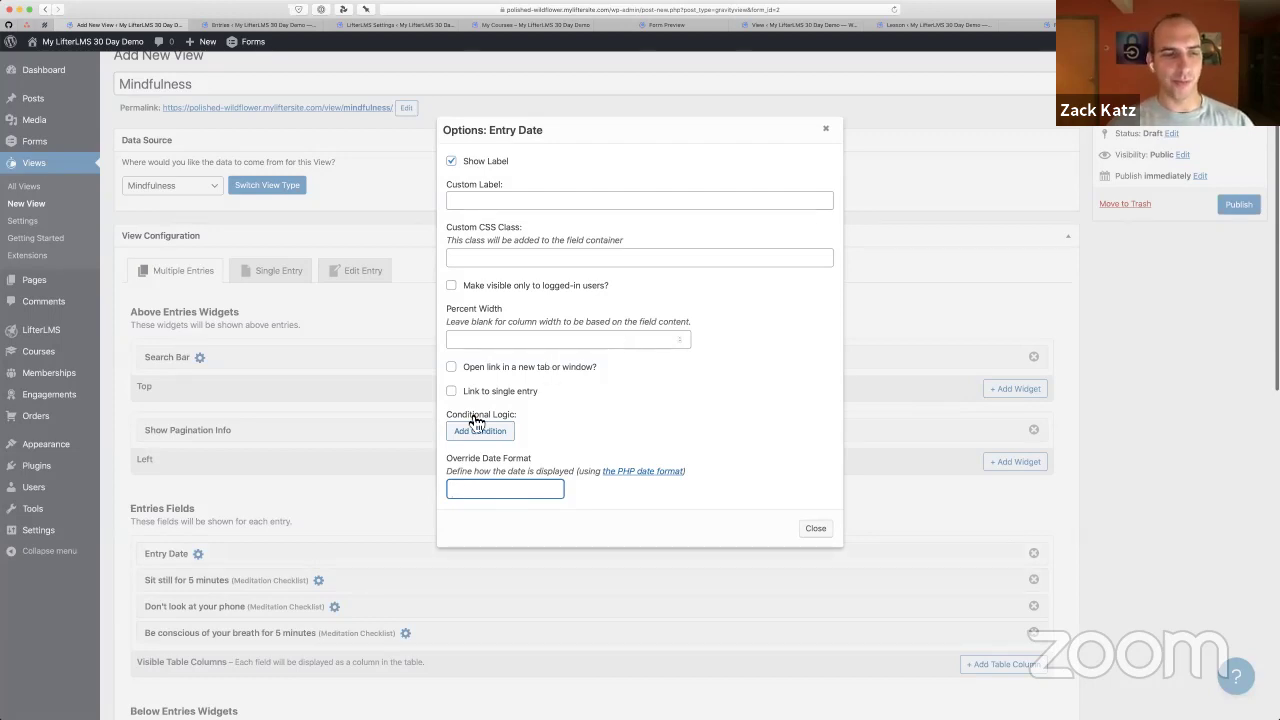
Publish the Mindfulness view and check its front-end table, which shows four columns but no entries
click(350, 540)
scroll(279, 537, down, 1)
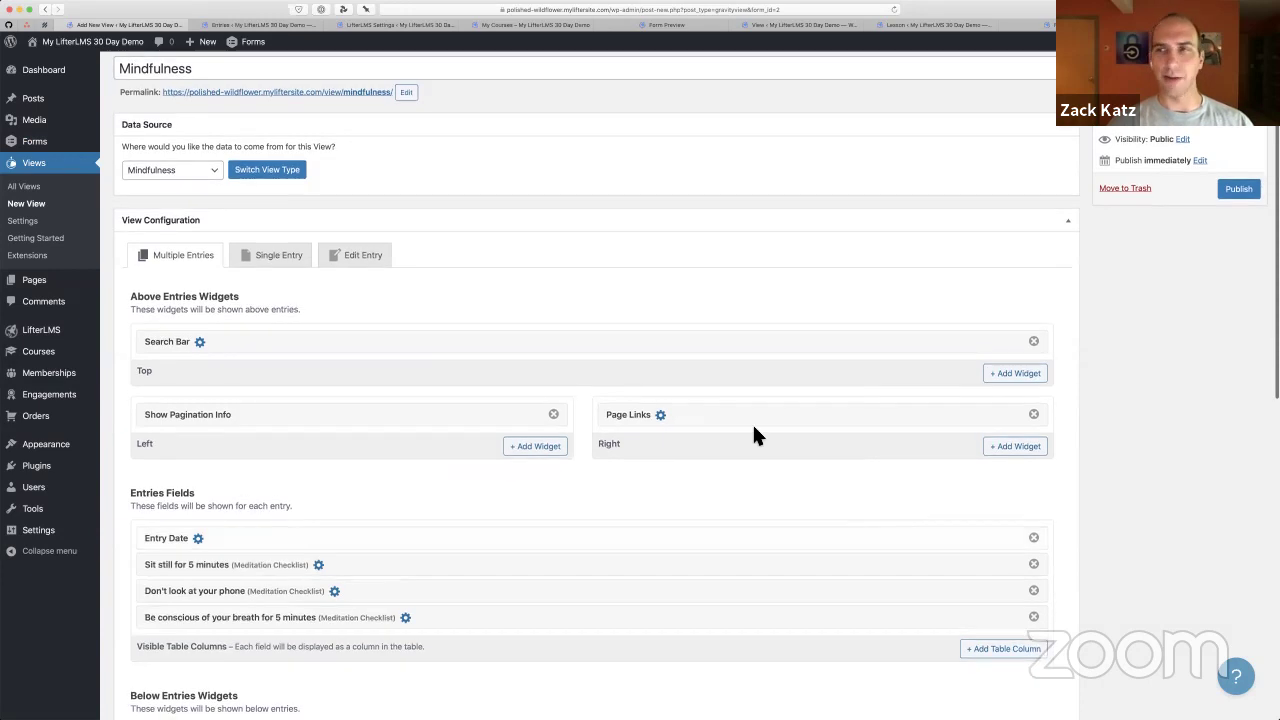
click(1236, 190)
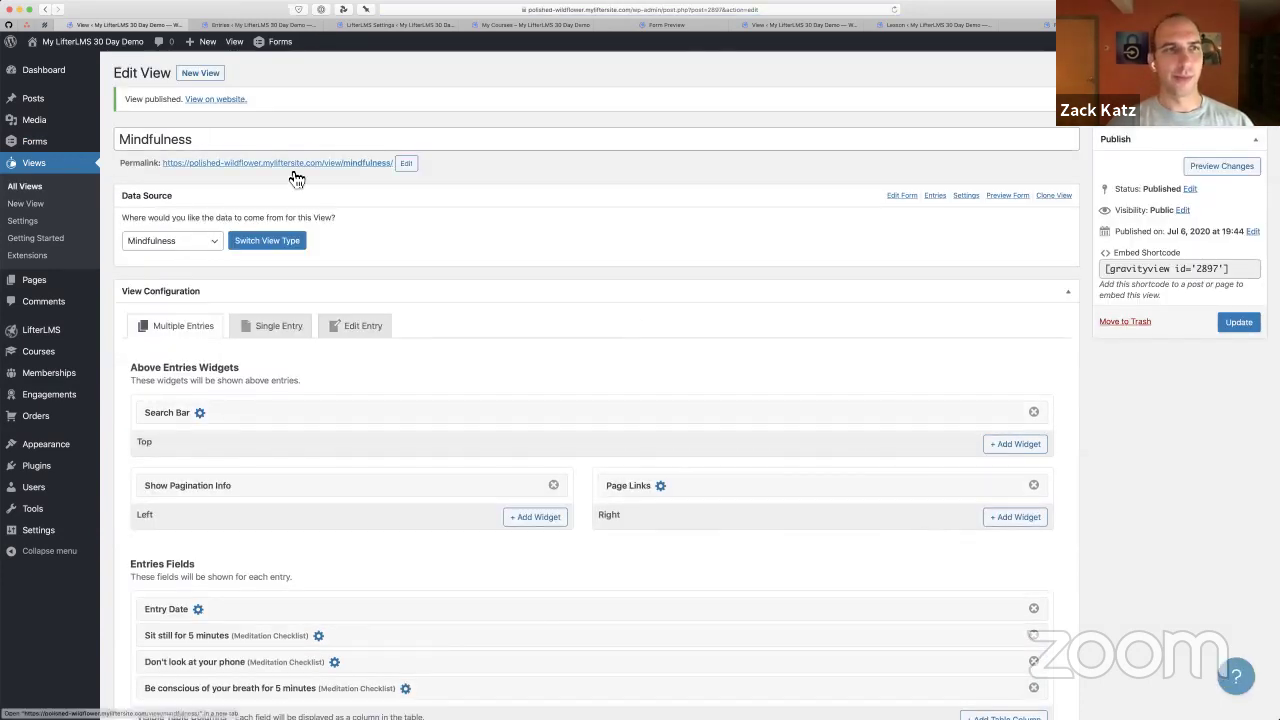
click(288, 163)
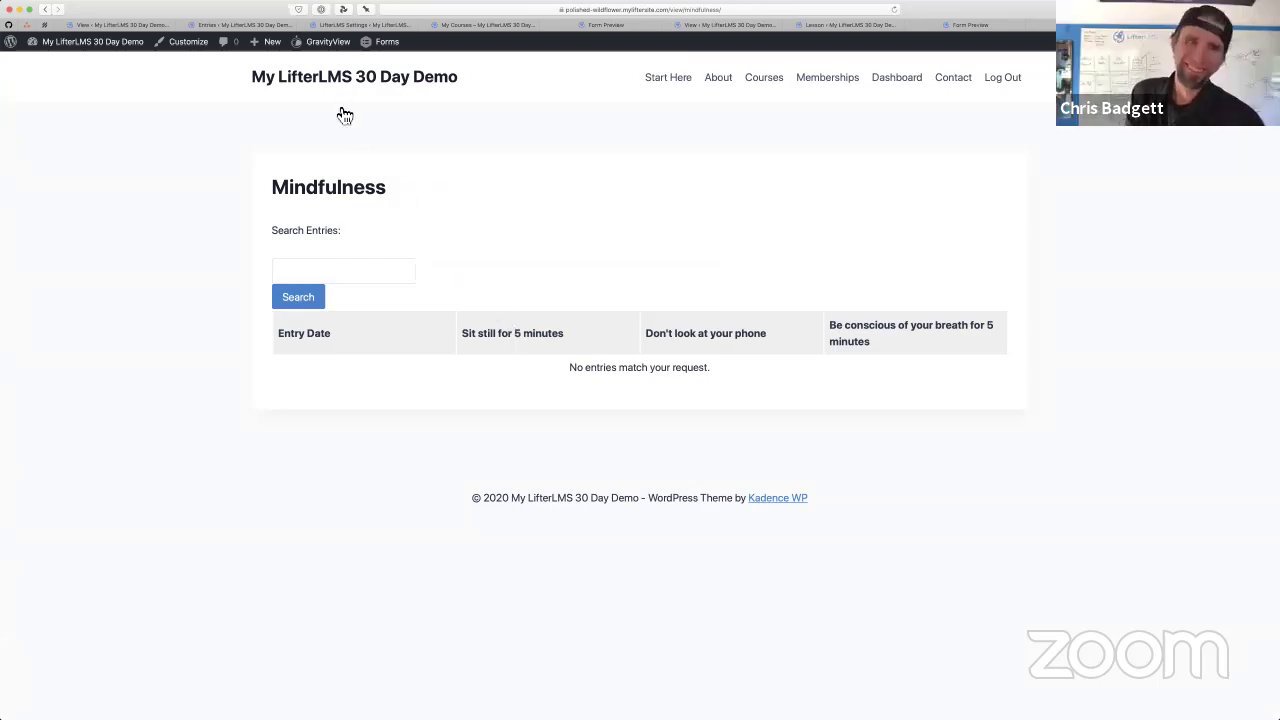
click(113, 26)
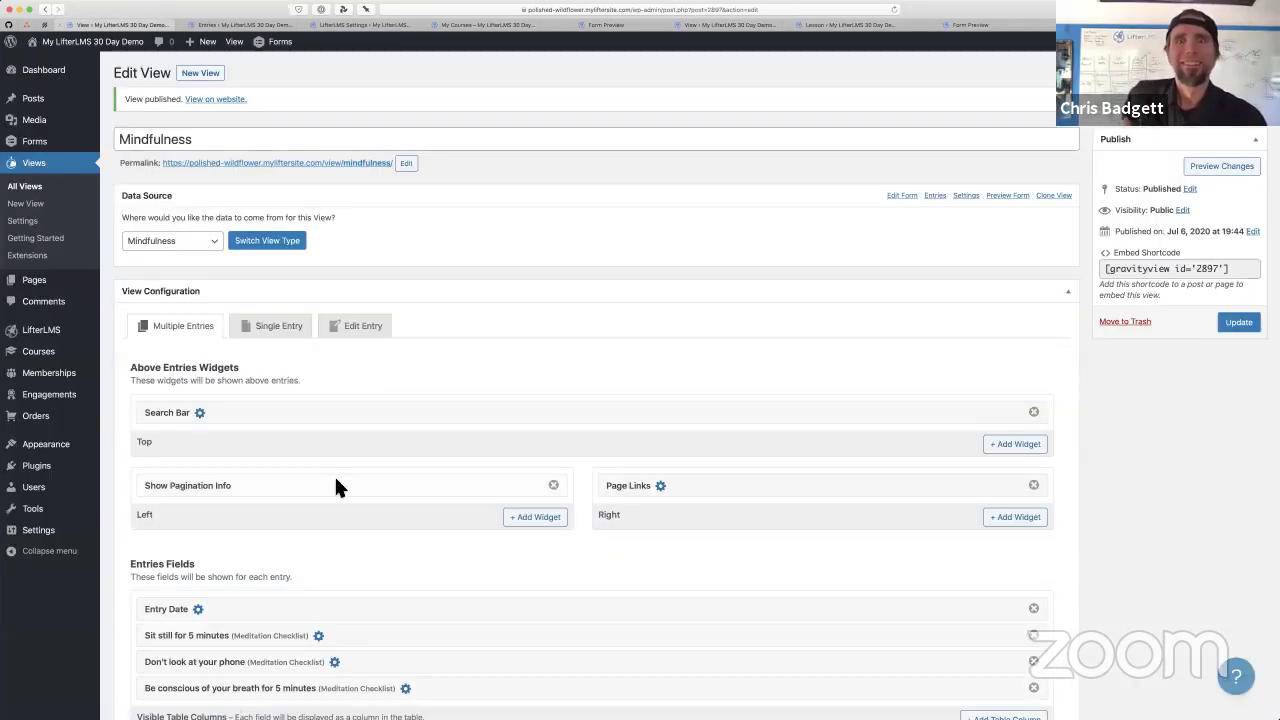
Turn off 'Show only approved entries' in View Settings and update the Mindfulness view
scroll(334, 474, down, 6)
scroll(336, 482, down, 3)
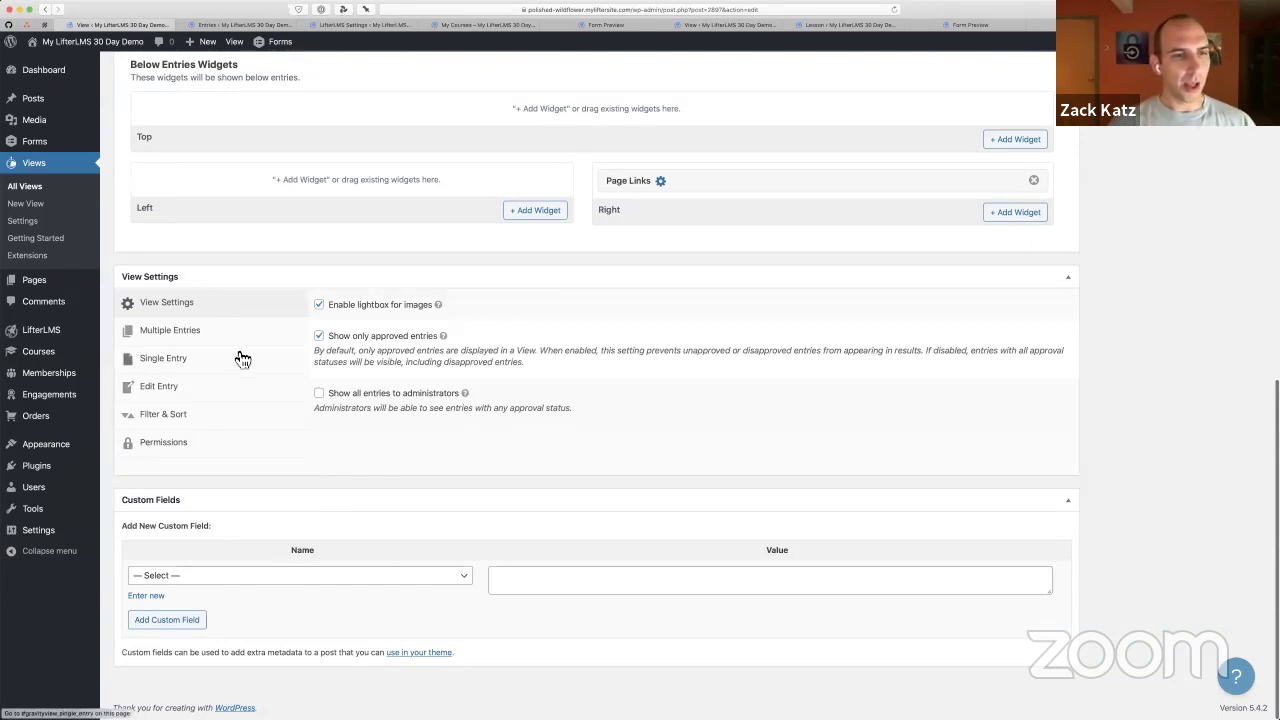
click(389, 341)
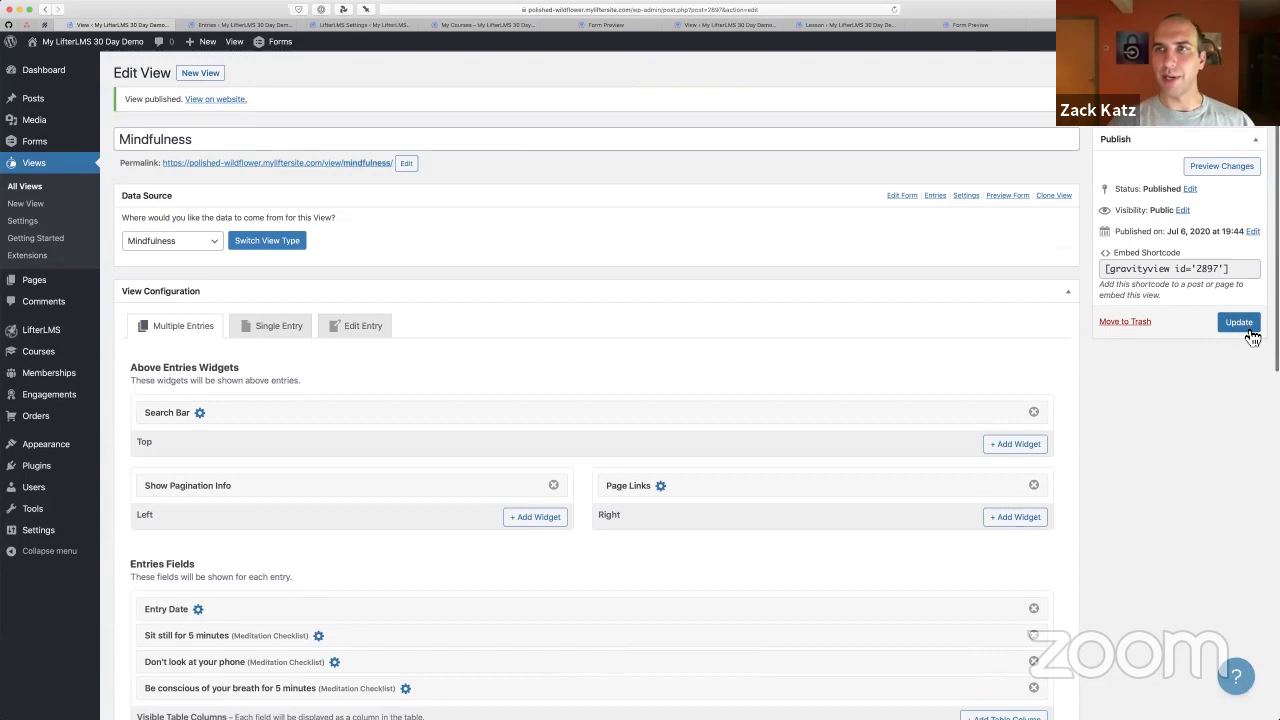
click(1239, 323)
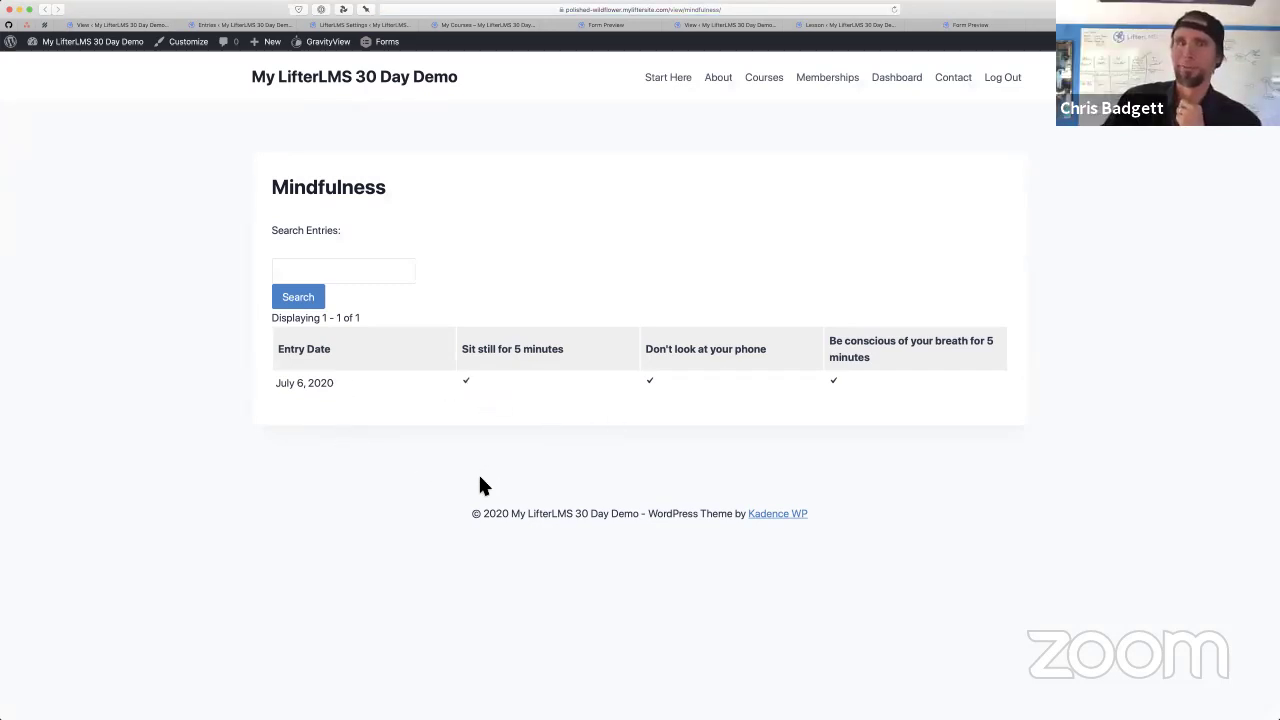
Add an Entry Notes column after the three checklist-item columns, filtering the field list by 'not'
click(119, 25)
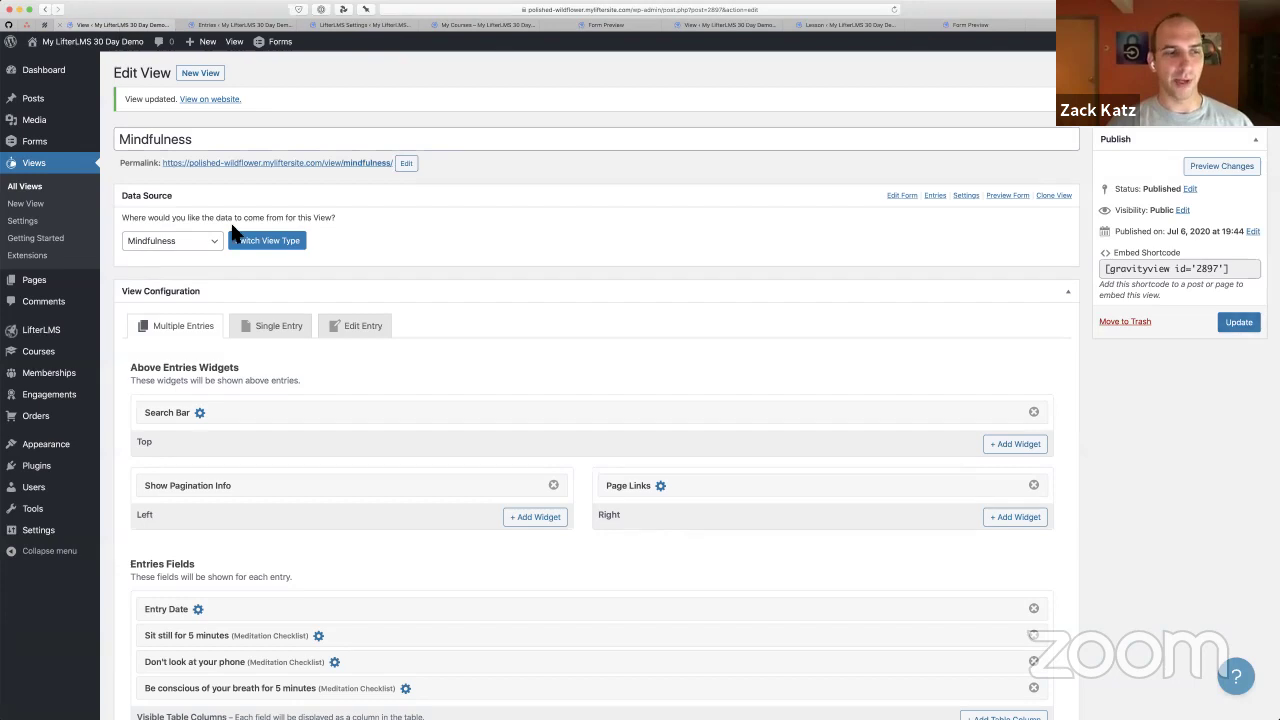
scroll(490, 539, down, 2)
scroll(490, 539, down, 2)
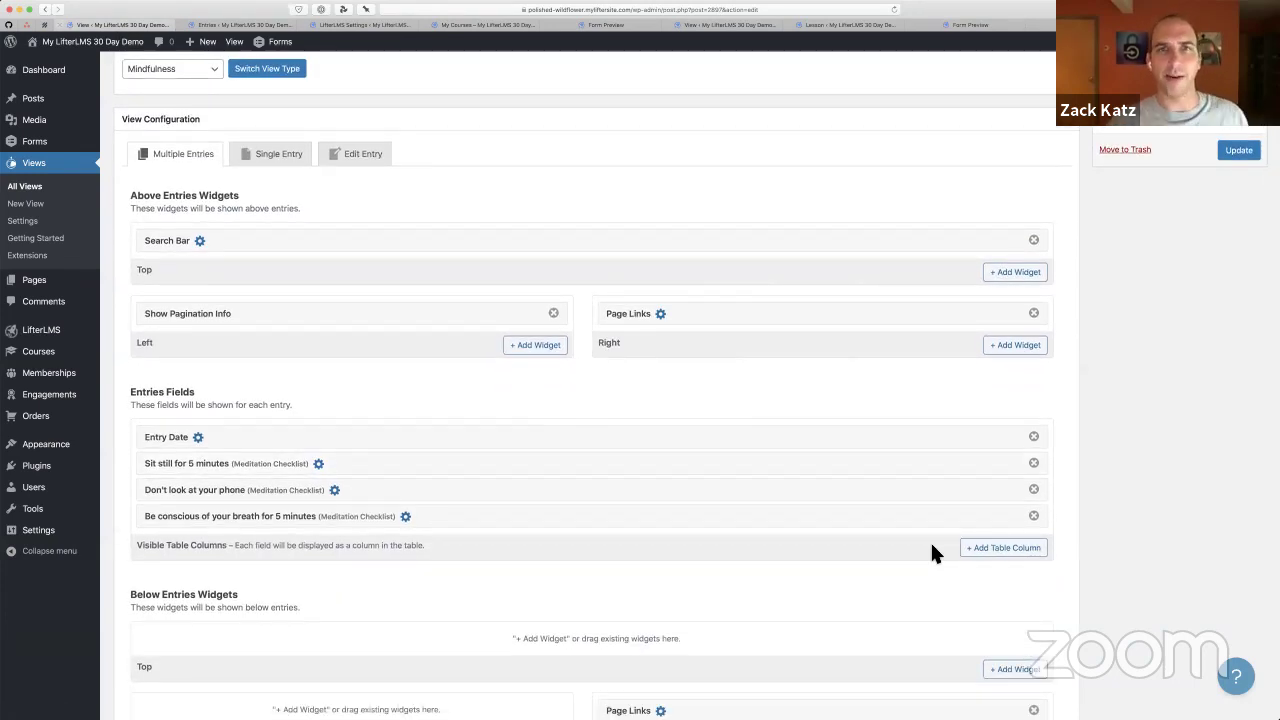
click(1010, 555)
text(not)
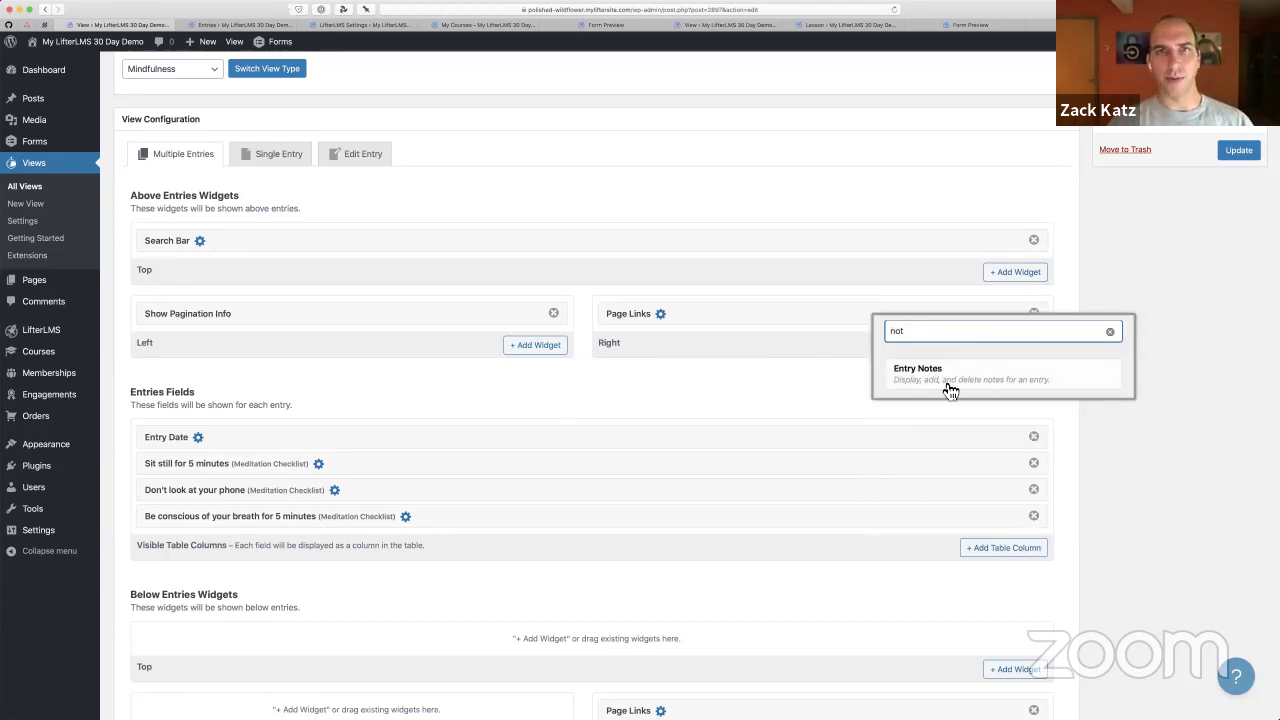
click(950, 390)
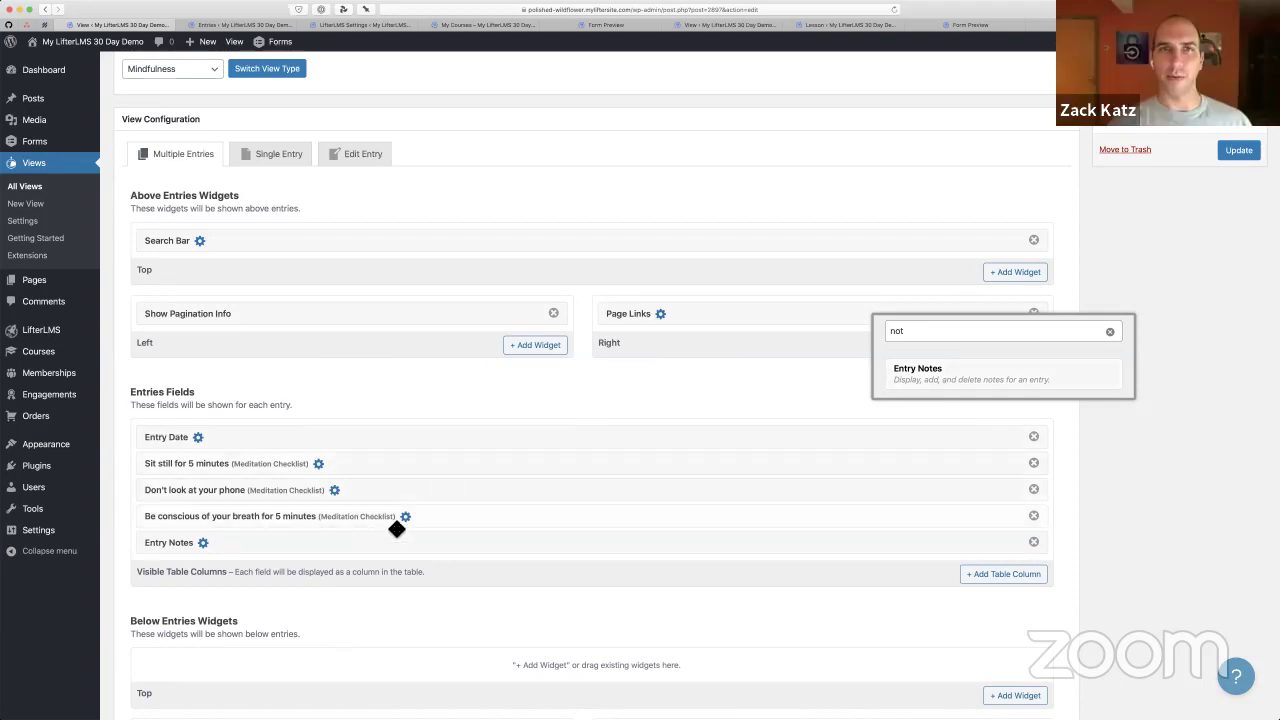
click(339, 598)
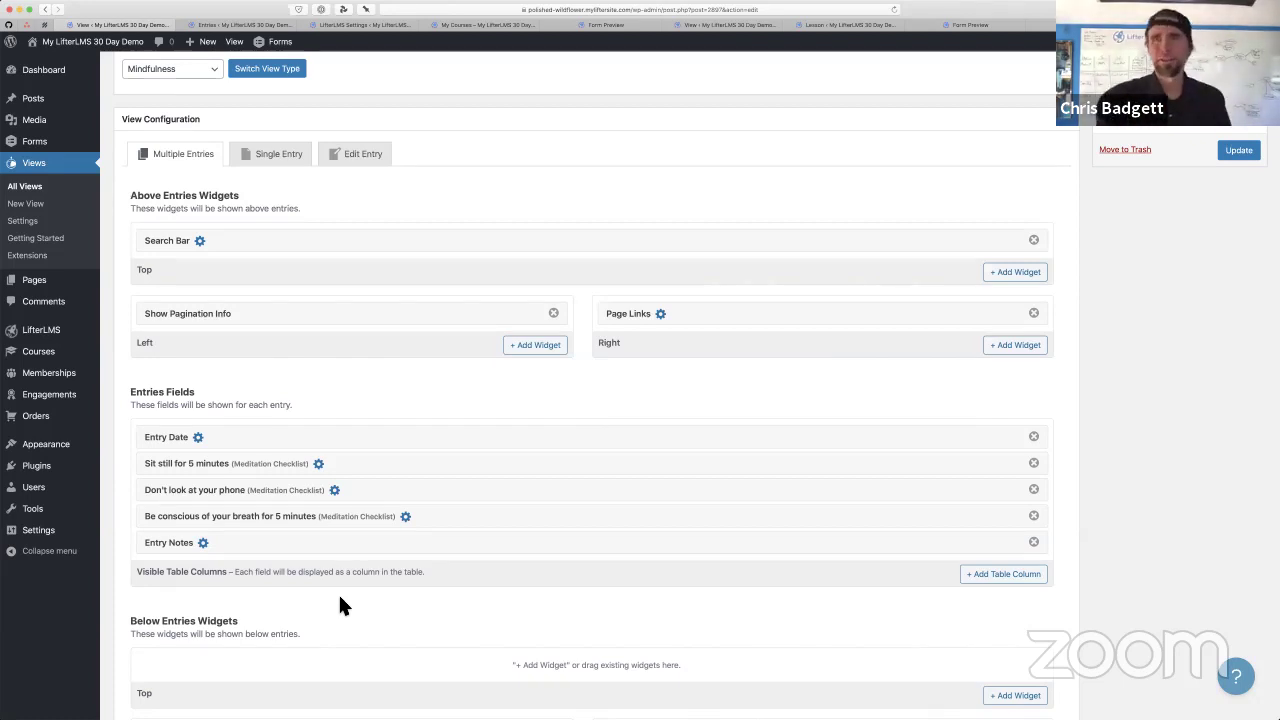
Review the Entry Notes field settings without changing anything
click(203, 542)
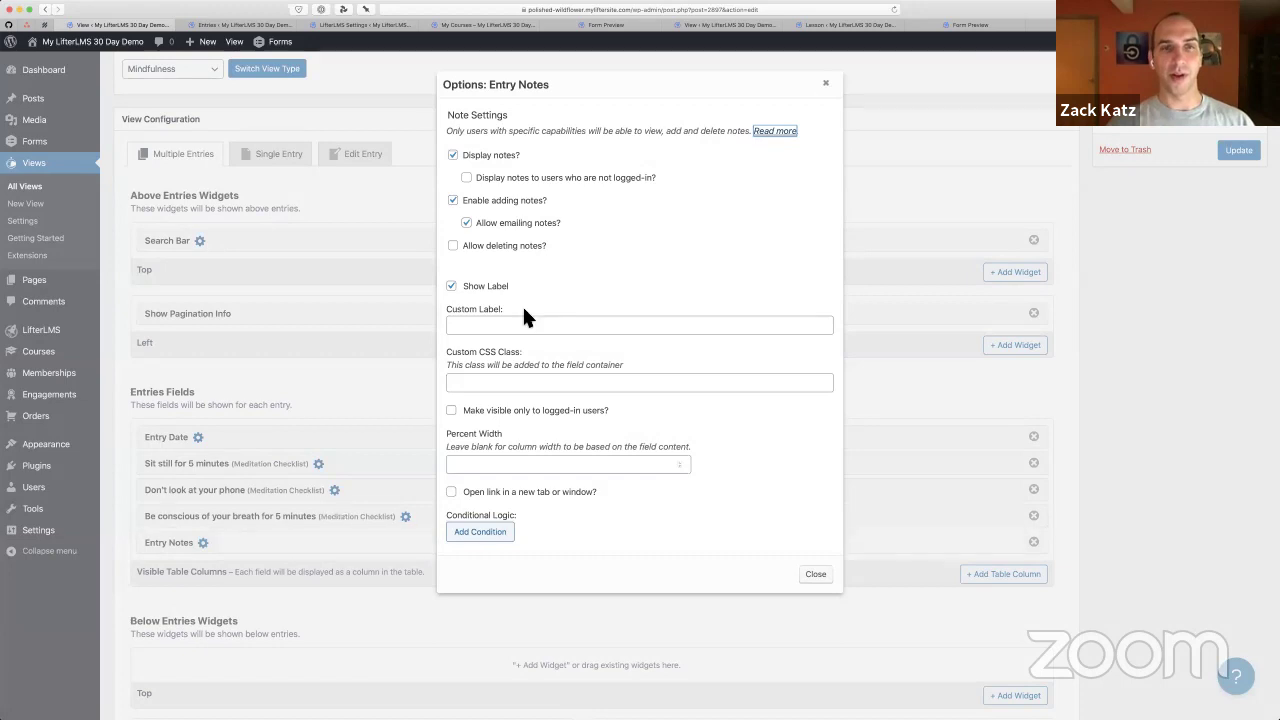
scroll(452, 244, up, 1)
scroll(452, 242, up, 2)
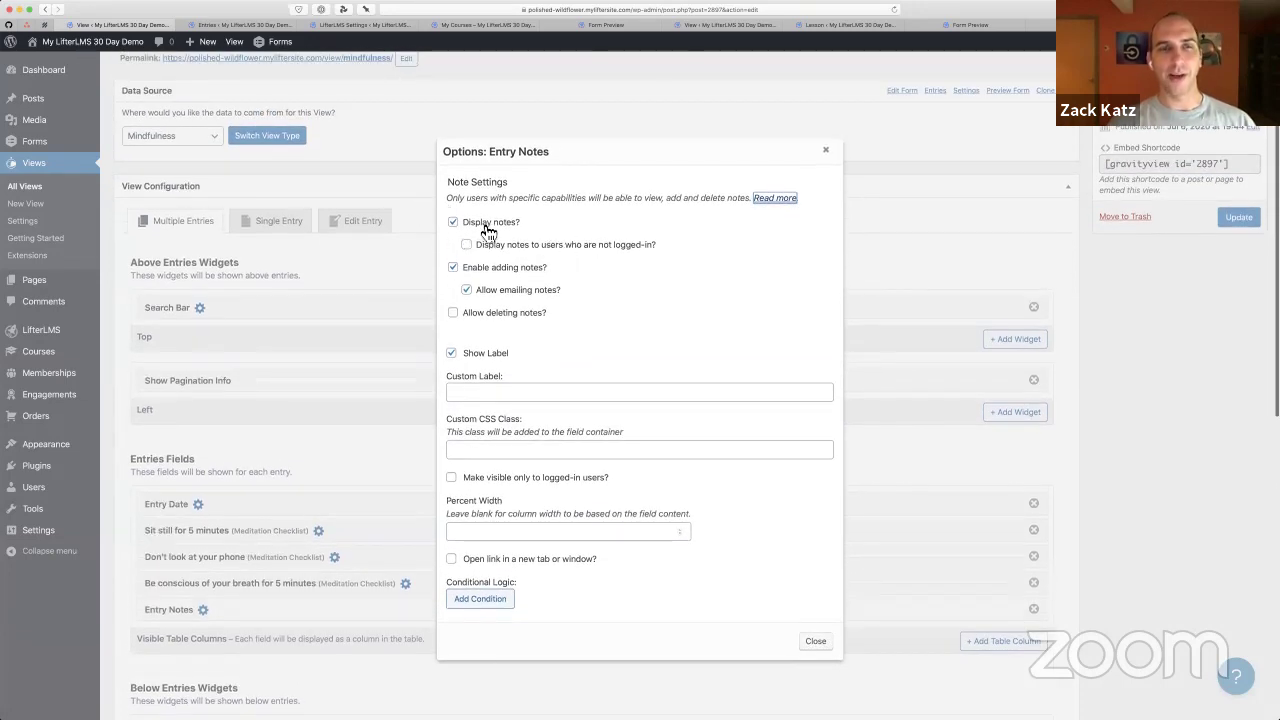
scroll(488, 232, up, 5)
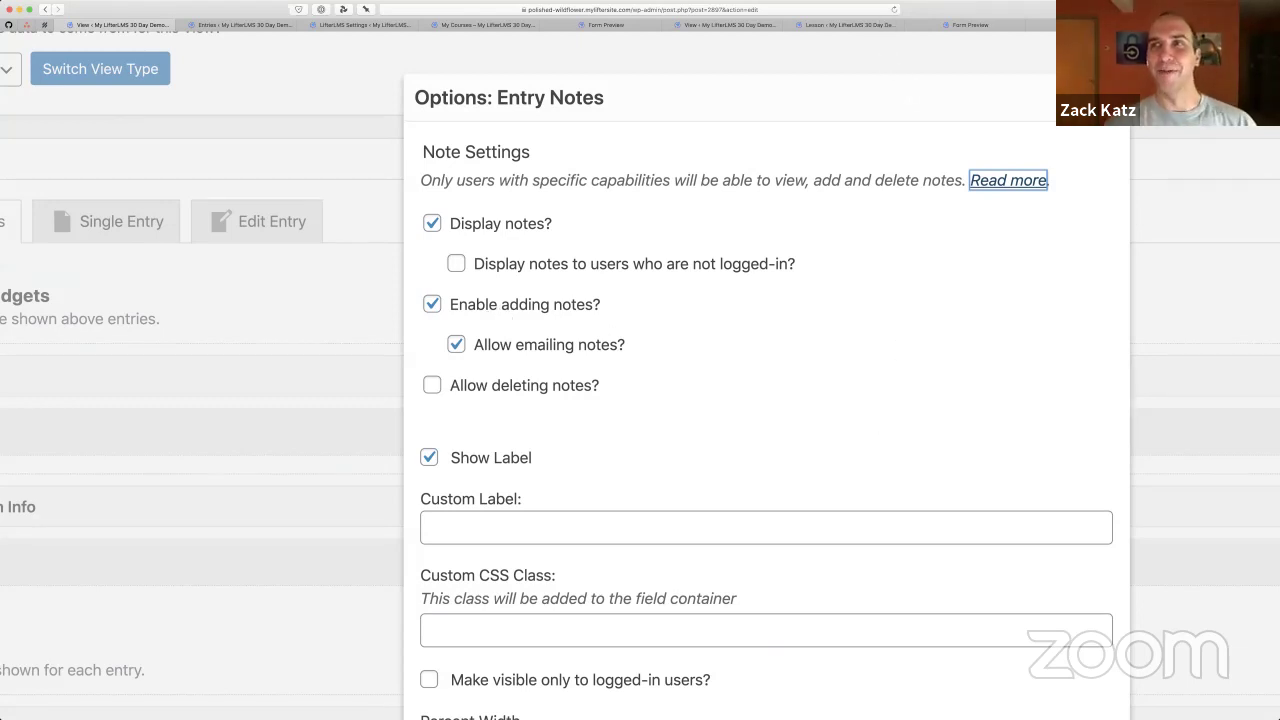
key(Escape)
Update the Mindfulness view and open its public page showing the July 6, 2020 entry
scroll(1000, 162, down, 3)
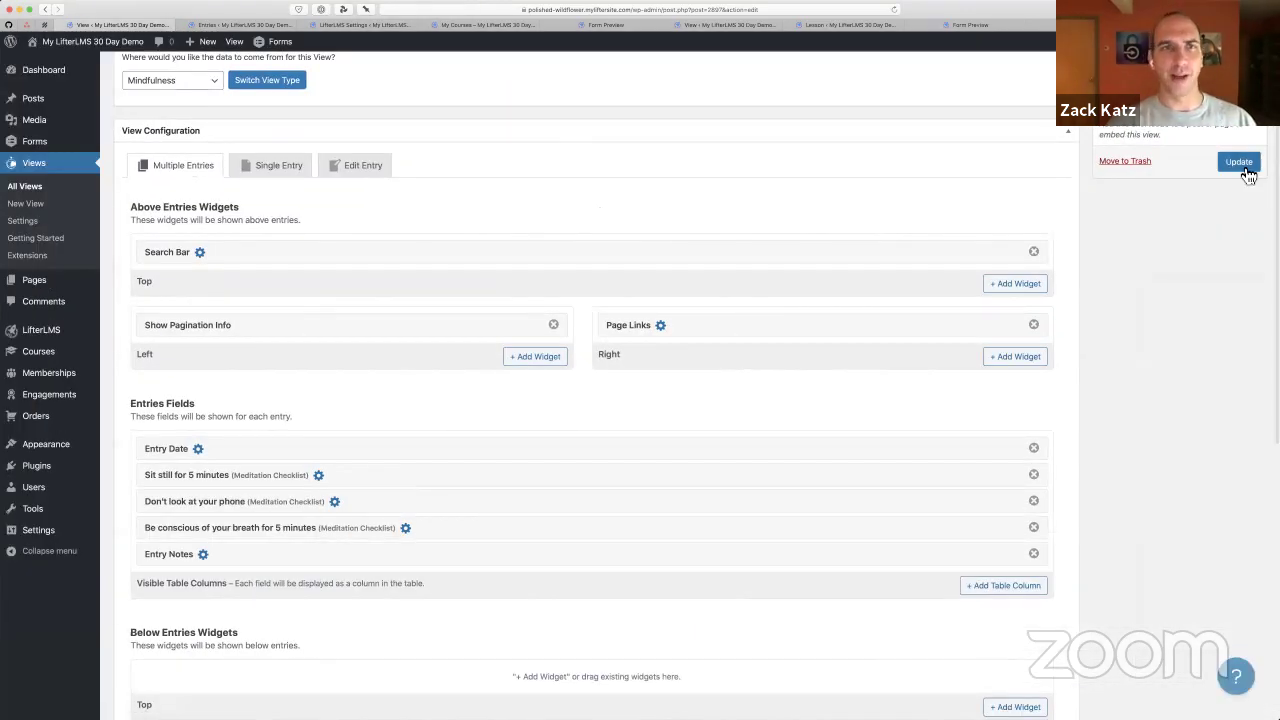
click(1246, 170)
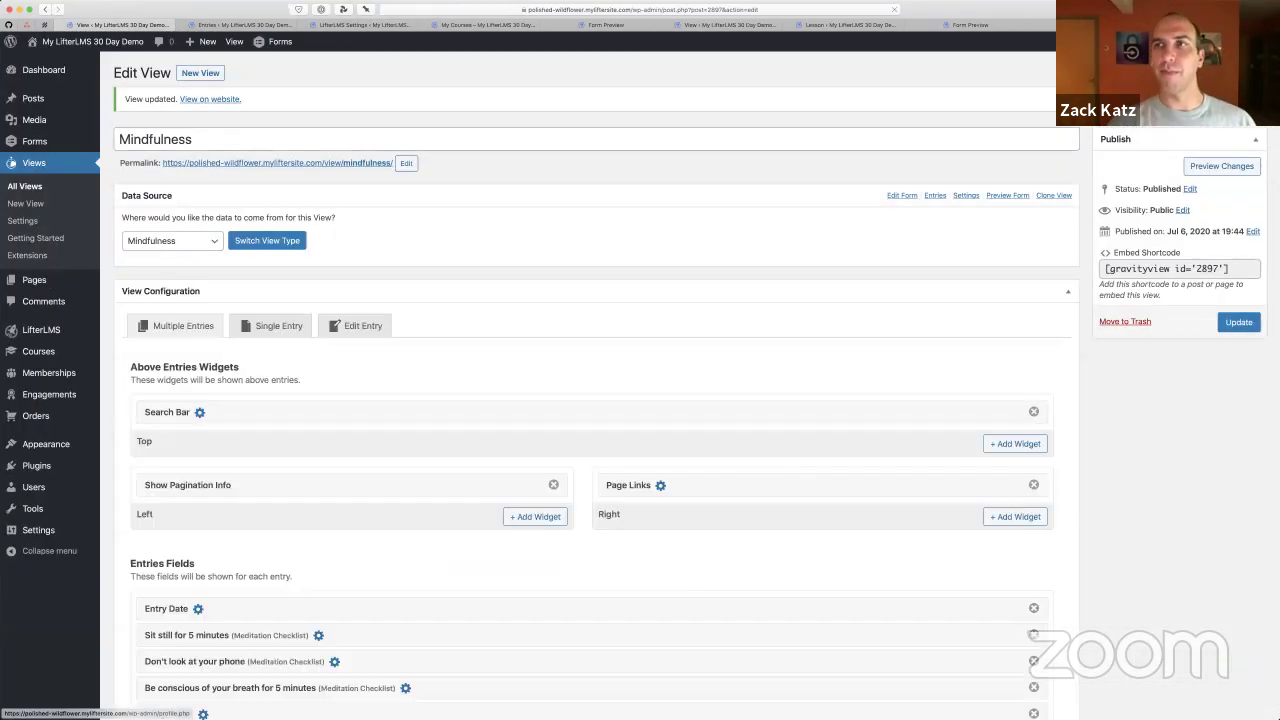
click(210, 99)
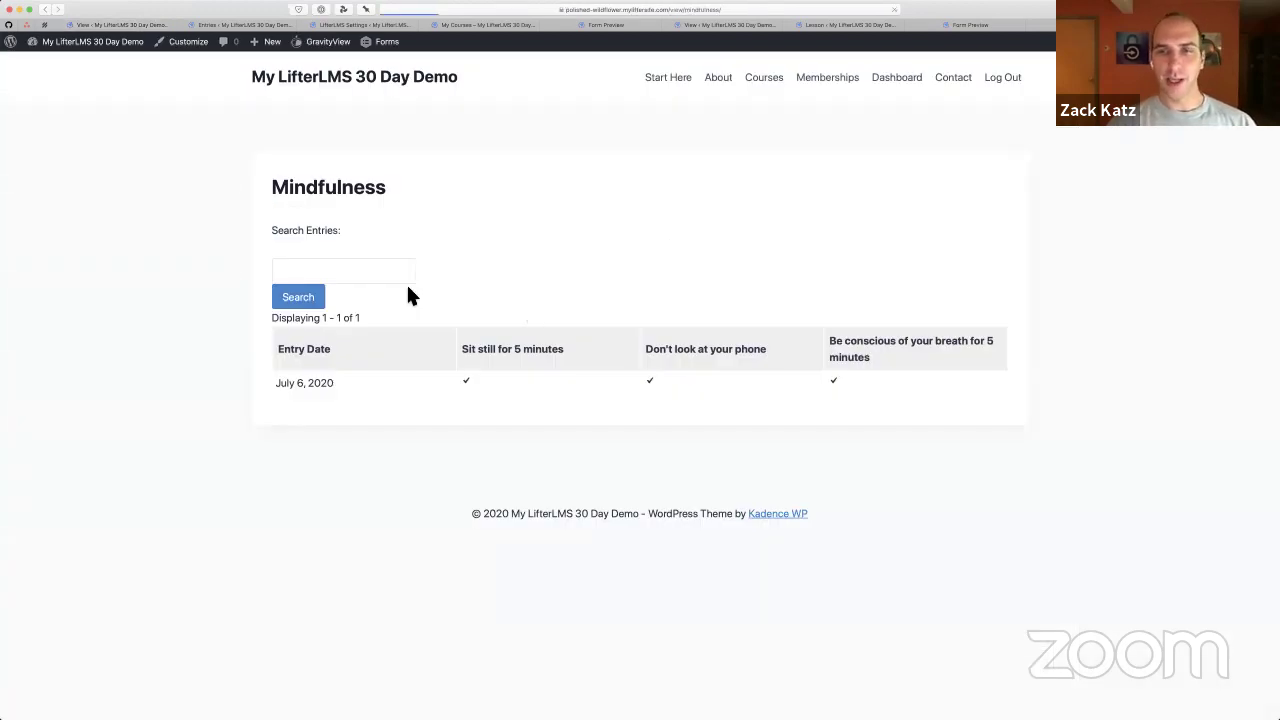
Select the existing admin note text on the July 6, 2020 entry
scroll(674, 376, down, 2)
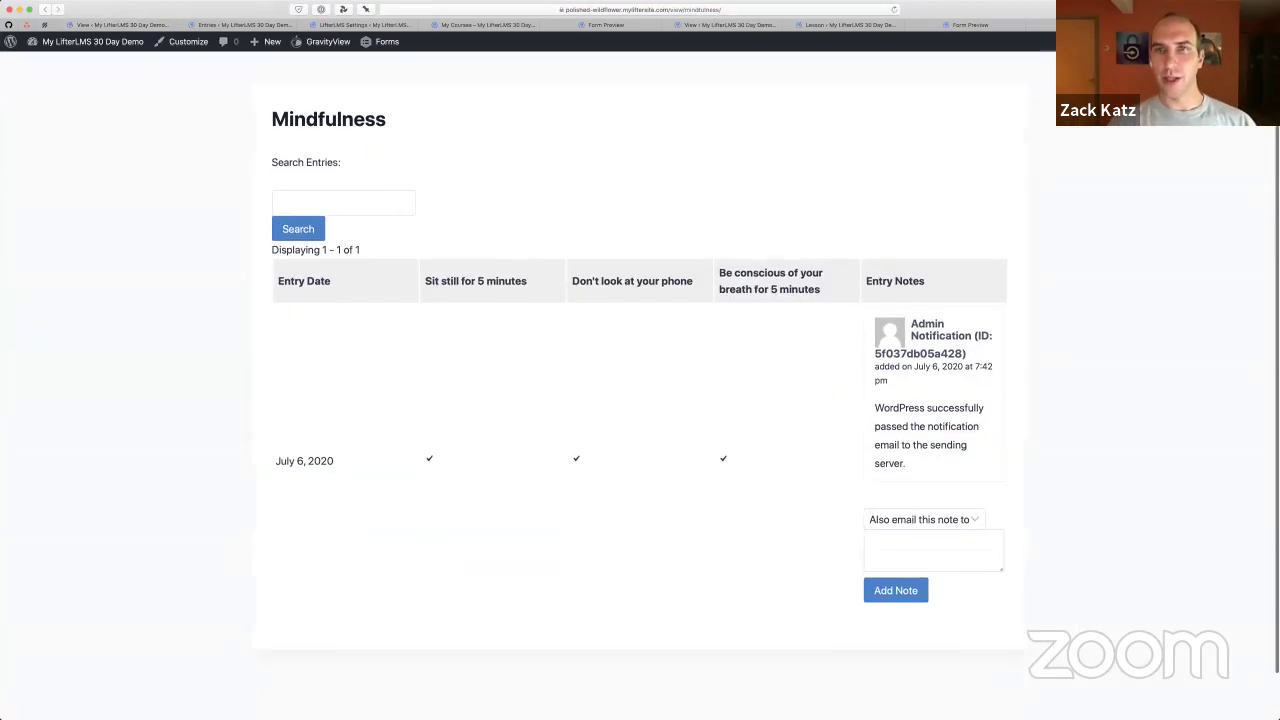
mouse_move(815, 14)
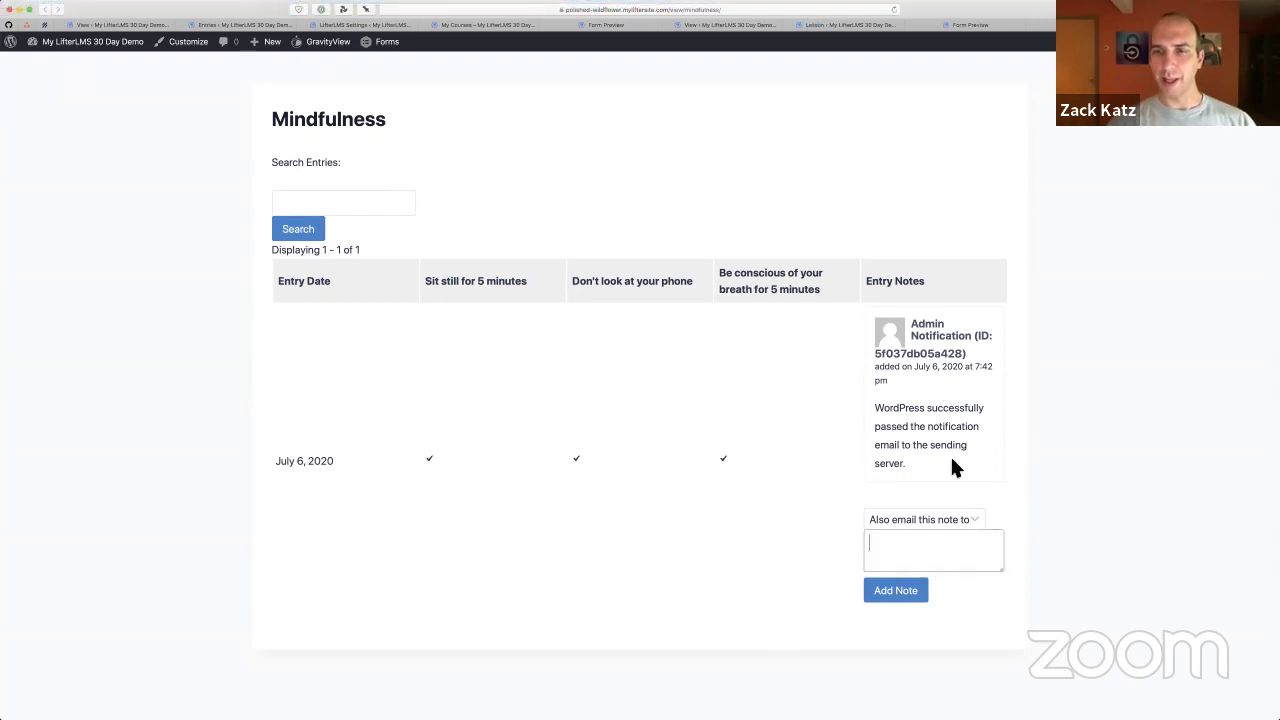
drag(928, 322, 930, 435)
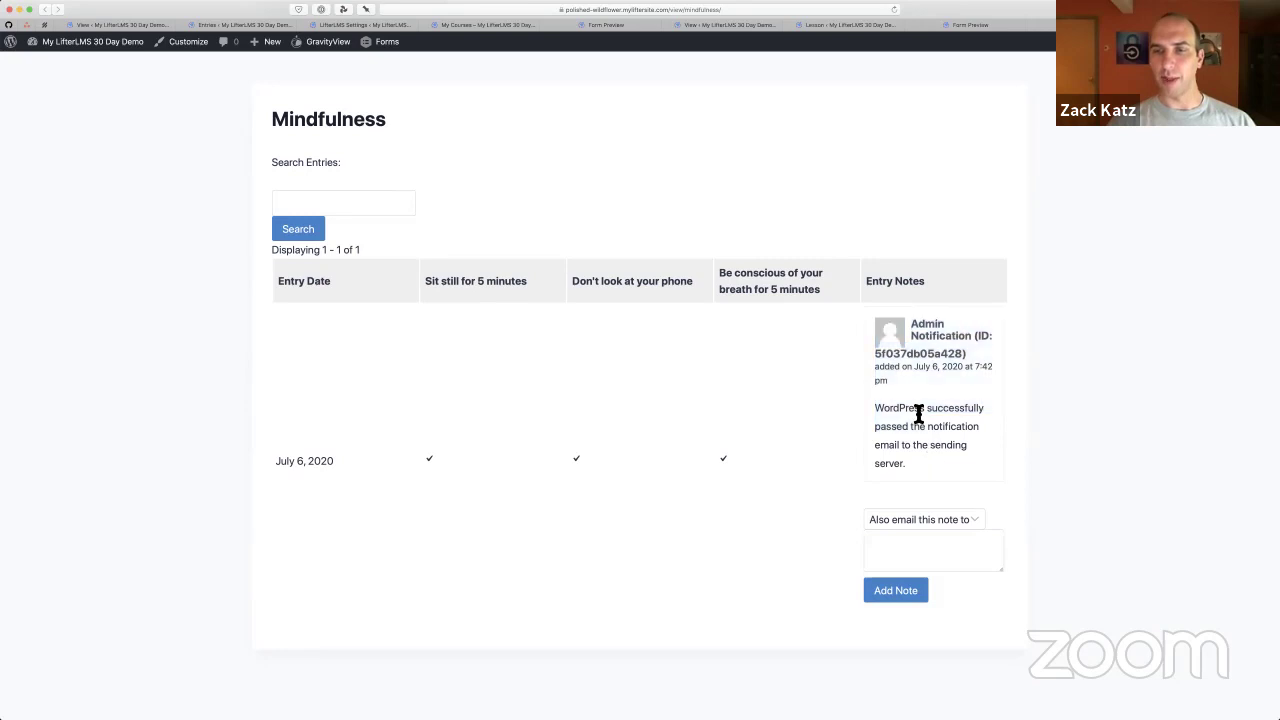
triple_click(917, 412)
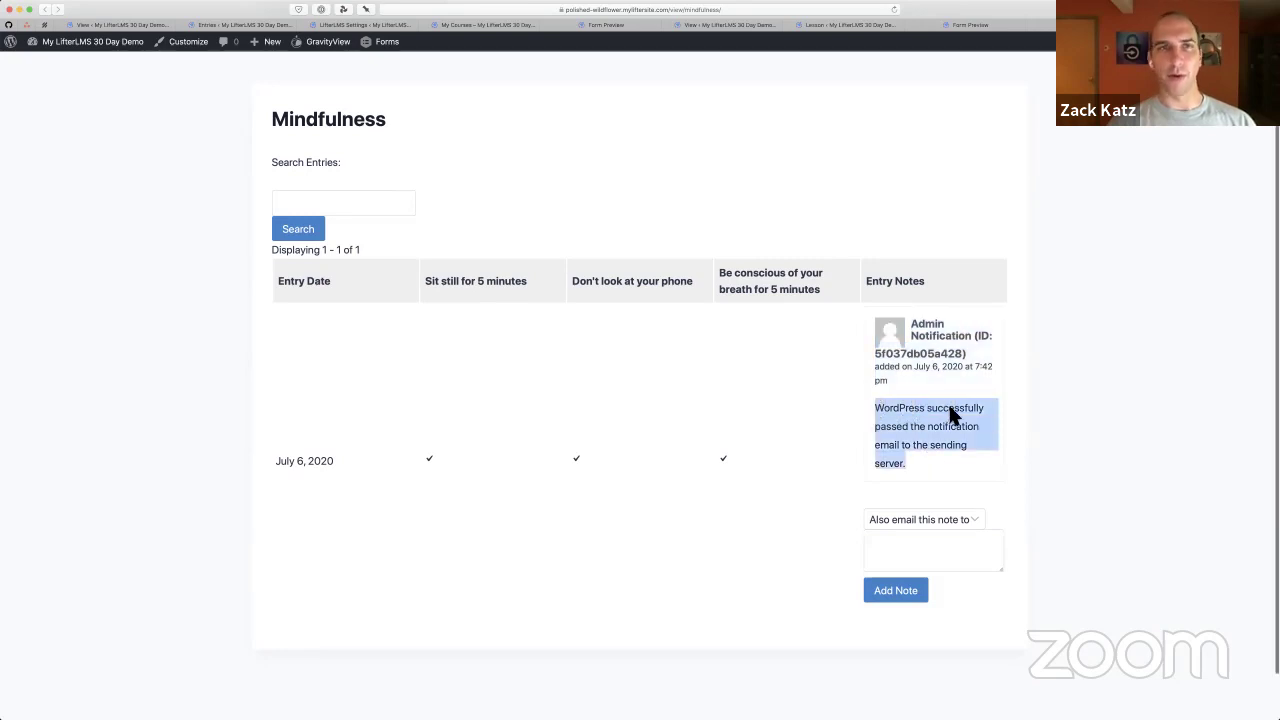
scroll(948, 409, down, 1)
Add the note 'Great job meditating! I miss the picture :-(' to the entry, leaving email recipients unchanged
click(933, 506)
click(938, 492)
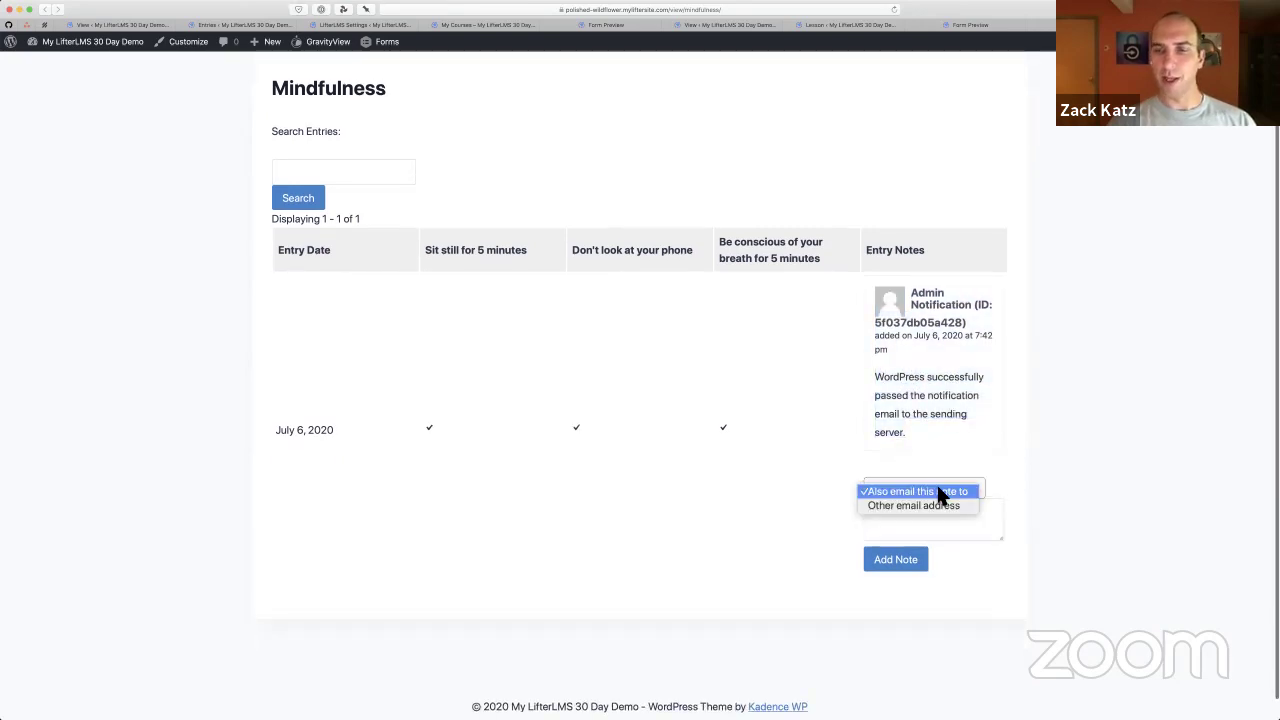
click(935, 527)
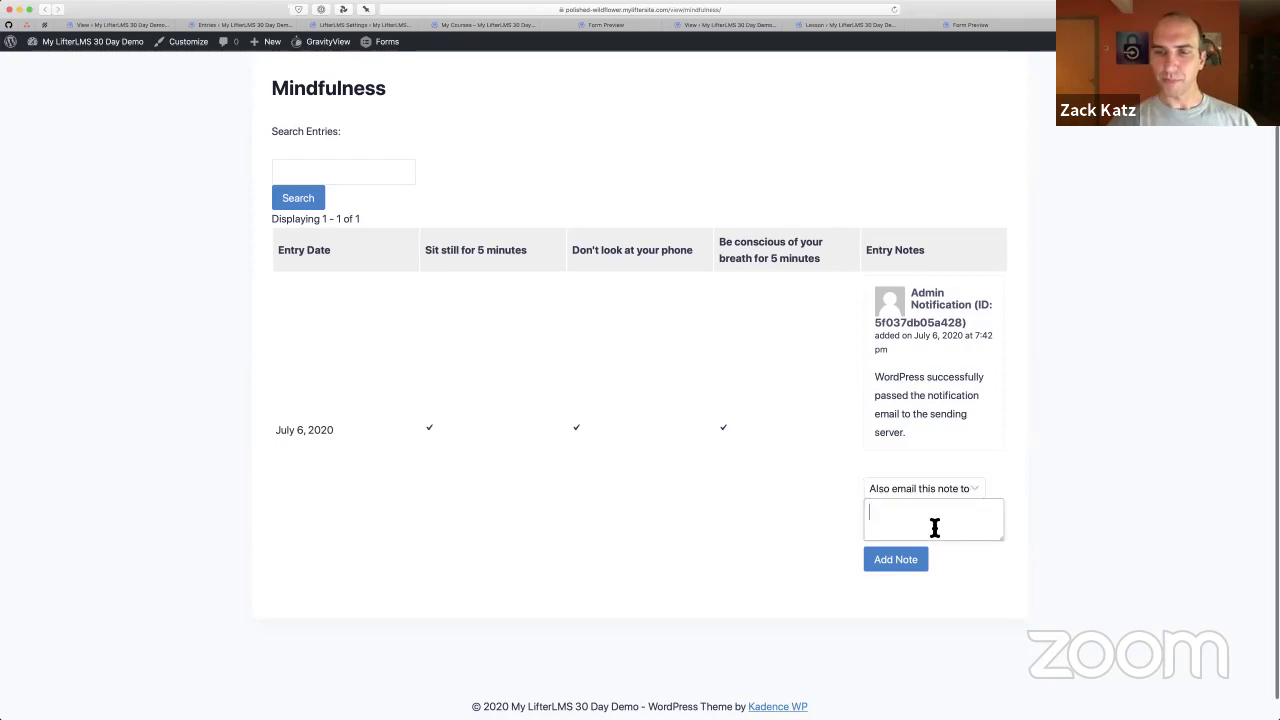
scroll(934, 528, down, 1)
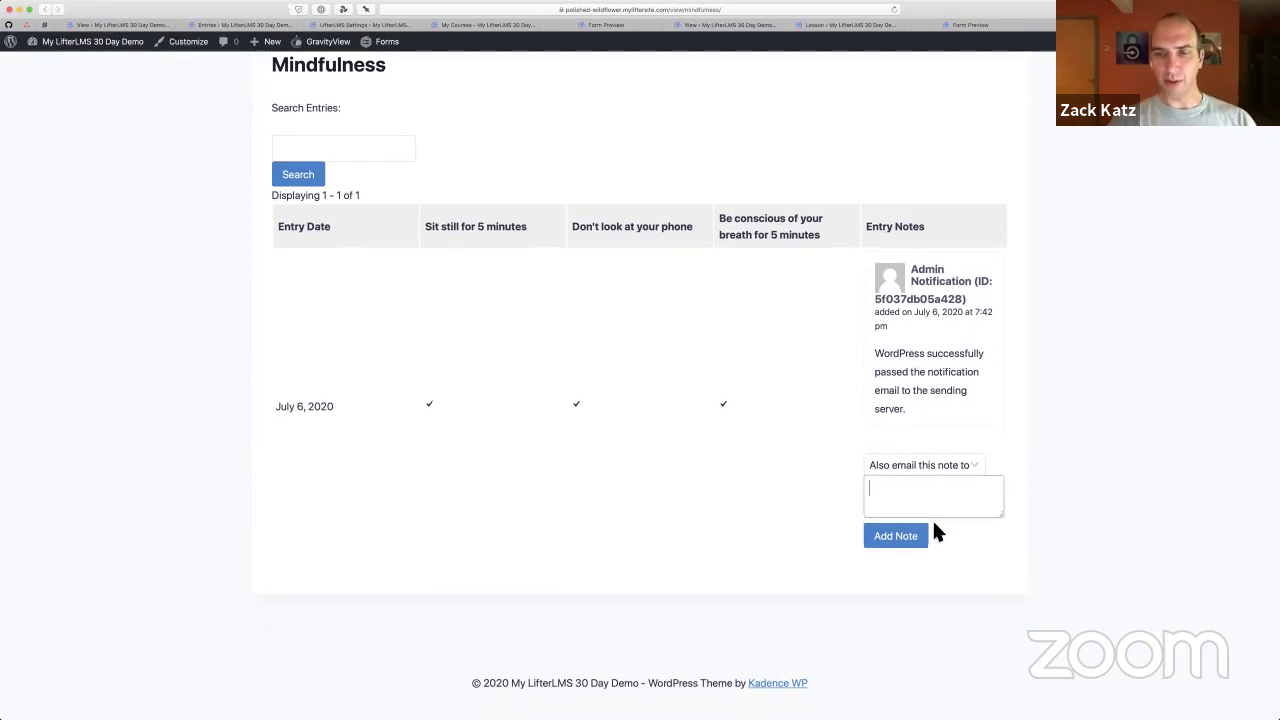
text(Sareat )
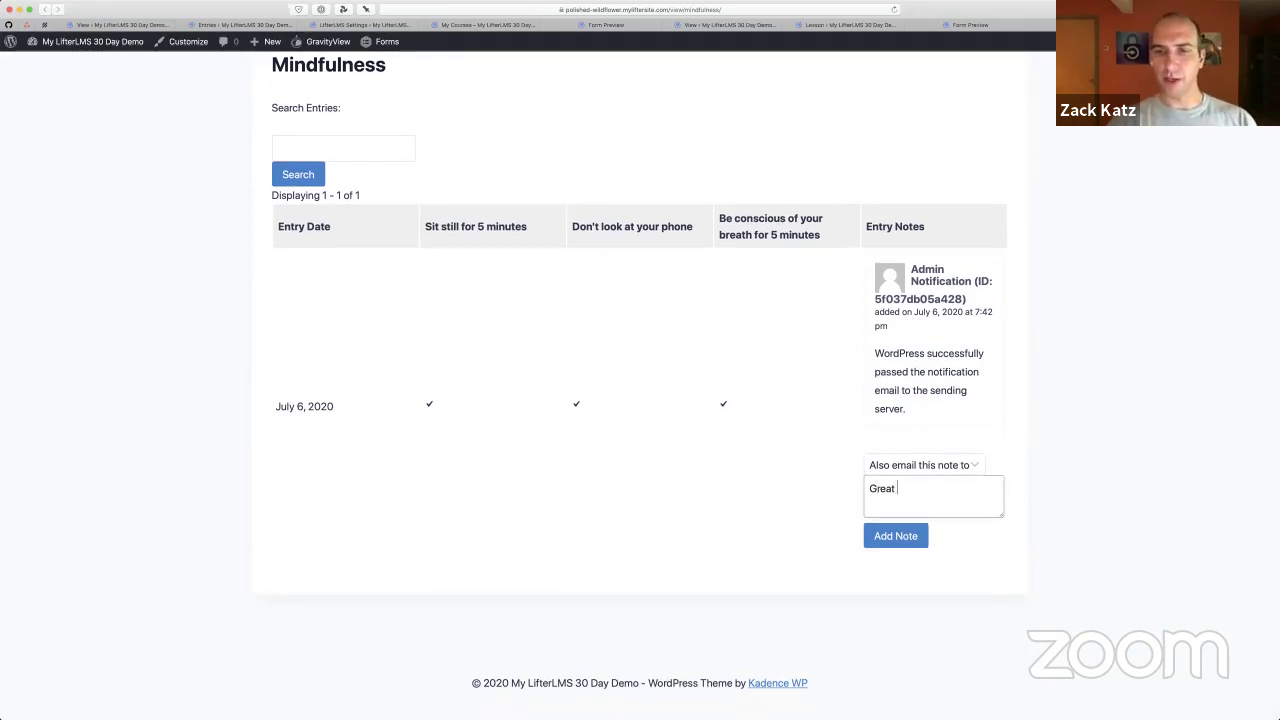
text(job meditatin)
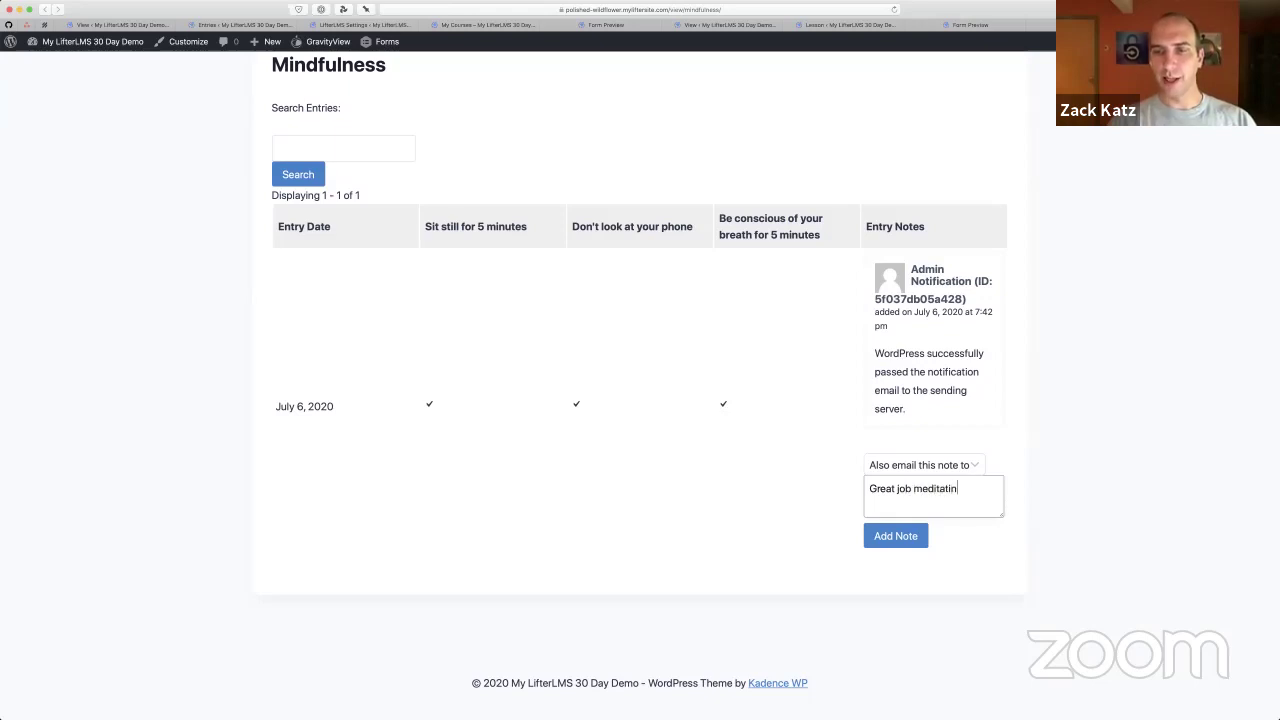
text(g! I miss the)
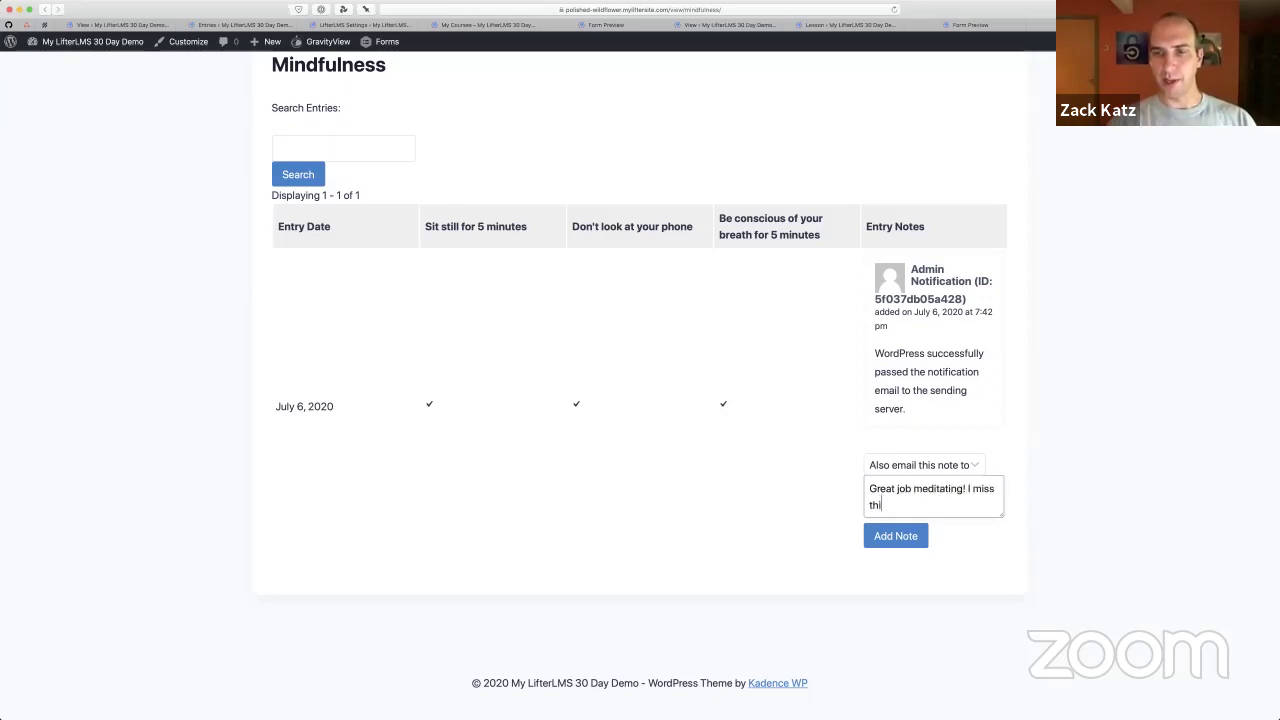
text( picture :-()
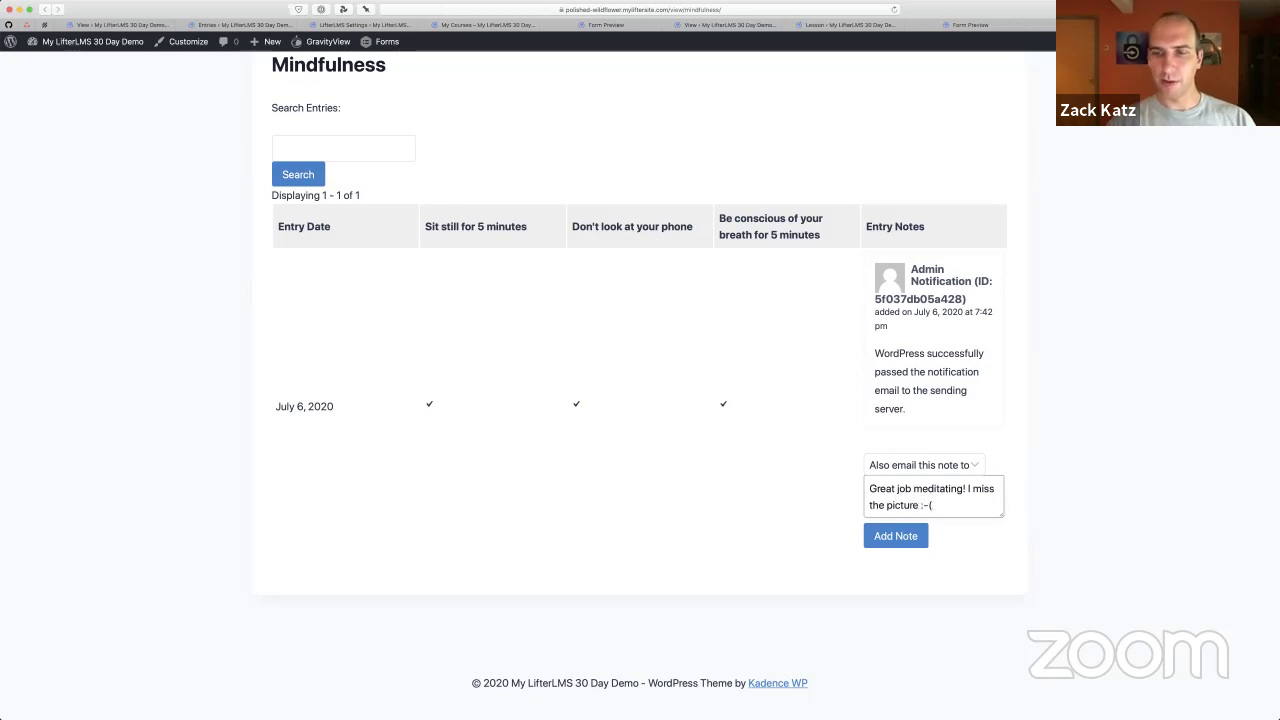
click(889, 546)
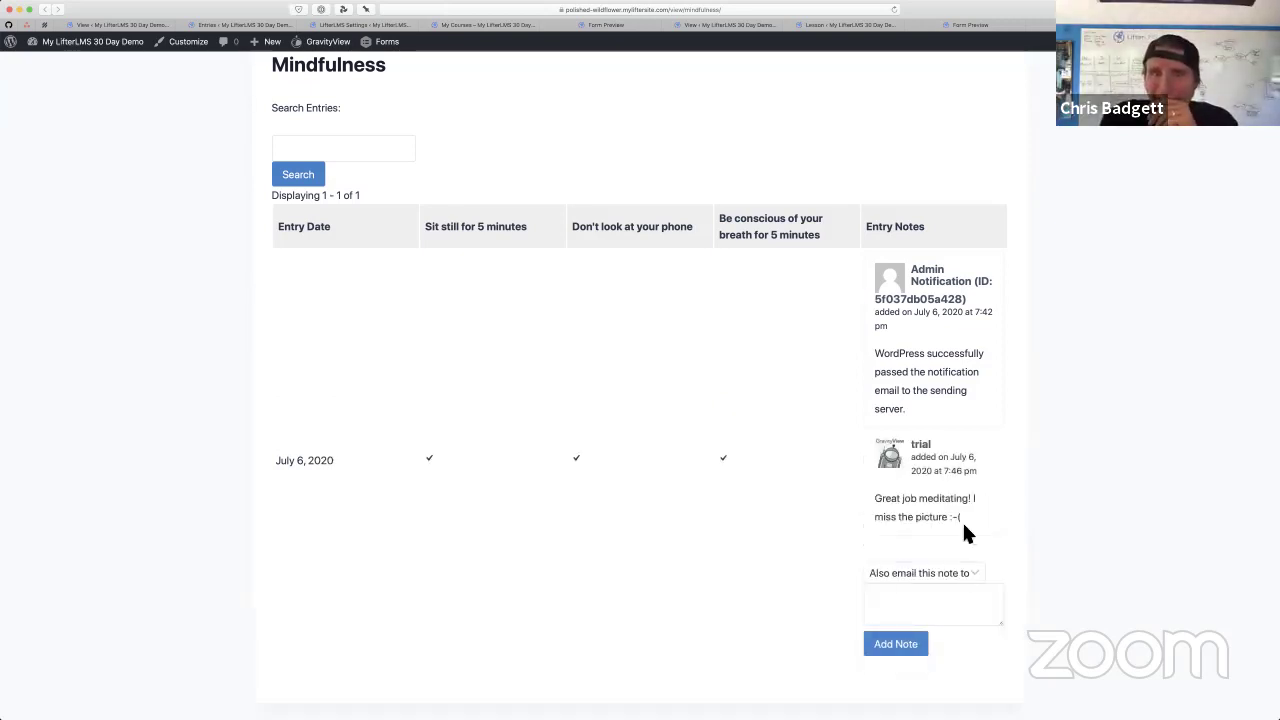
scroll(964, 528, down, 1)
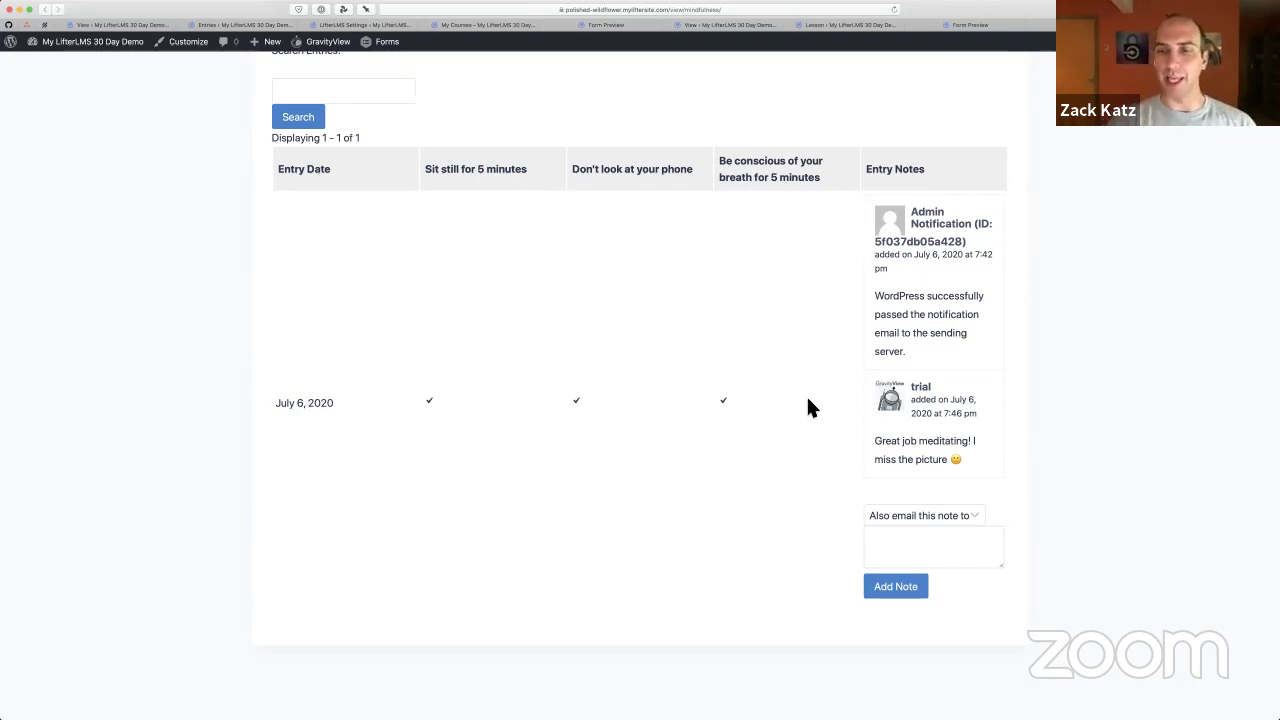
Set the note to also email 'Other email address' and enter the recipient's e-mail
click(925, 516)
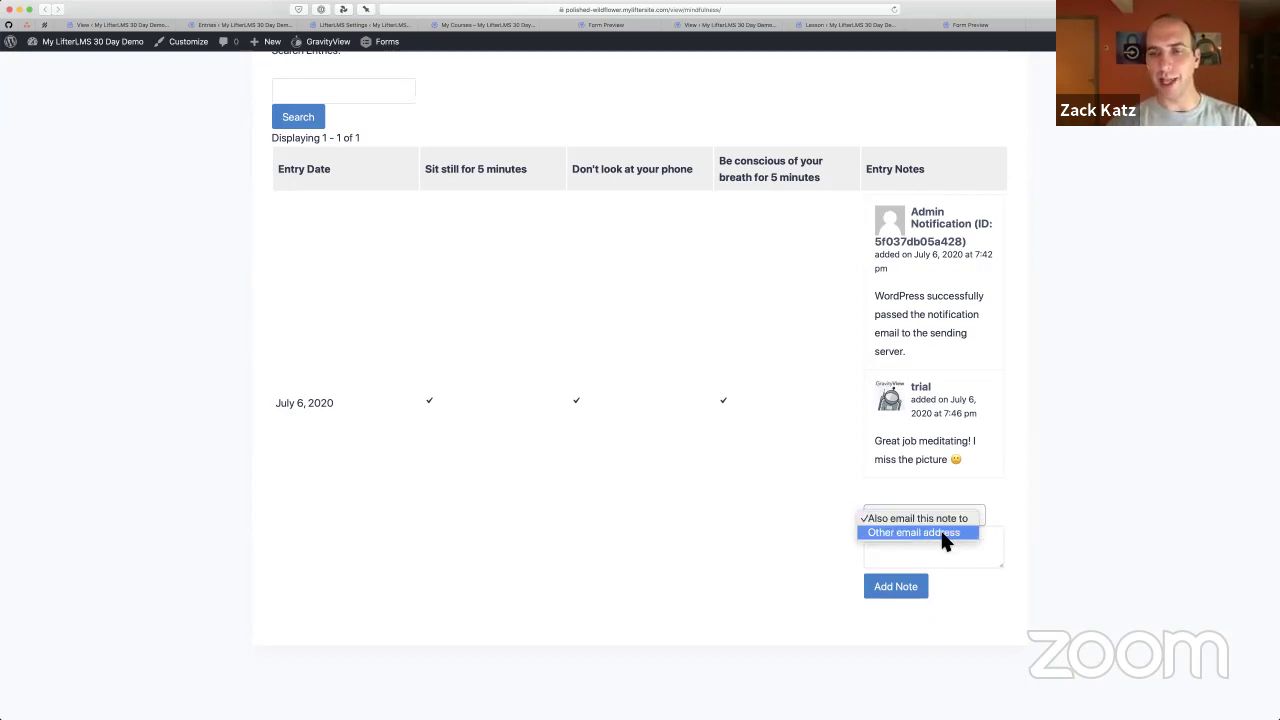
click(940, 533)
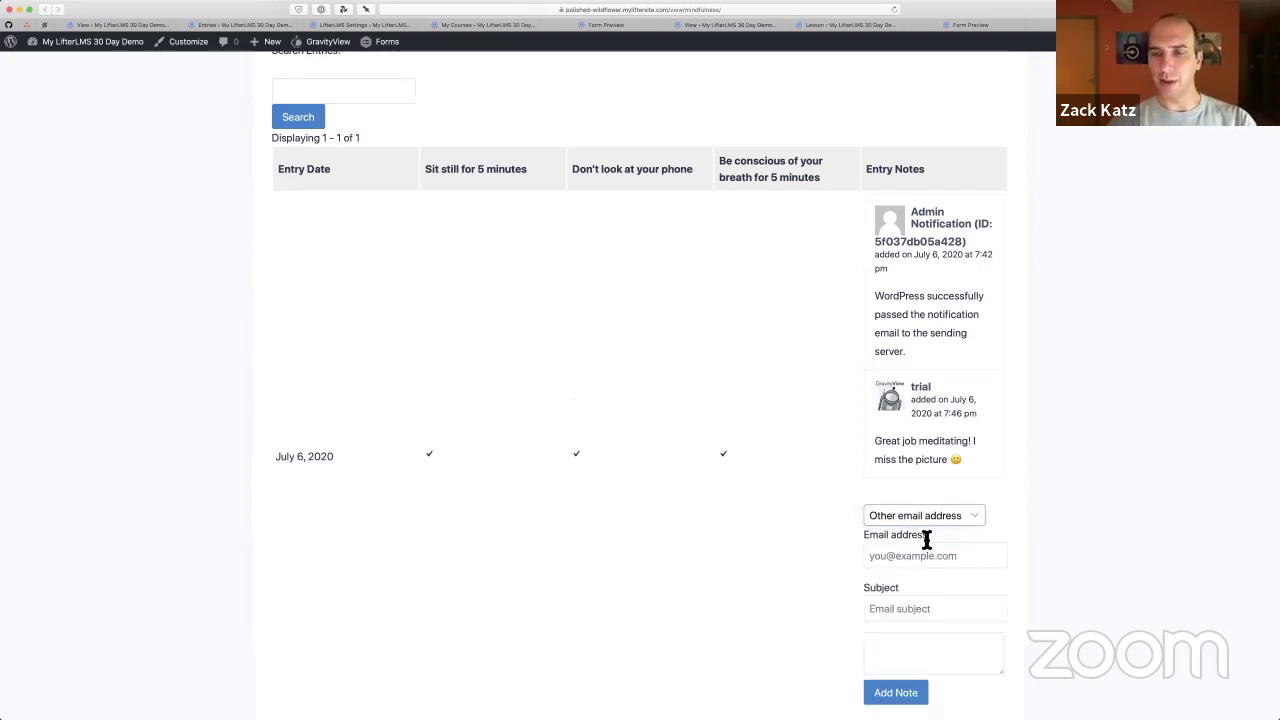
scroll(910, 545, down, 3)
click(909, 420)
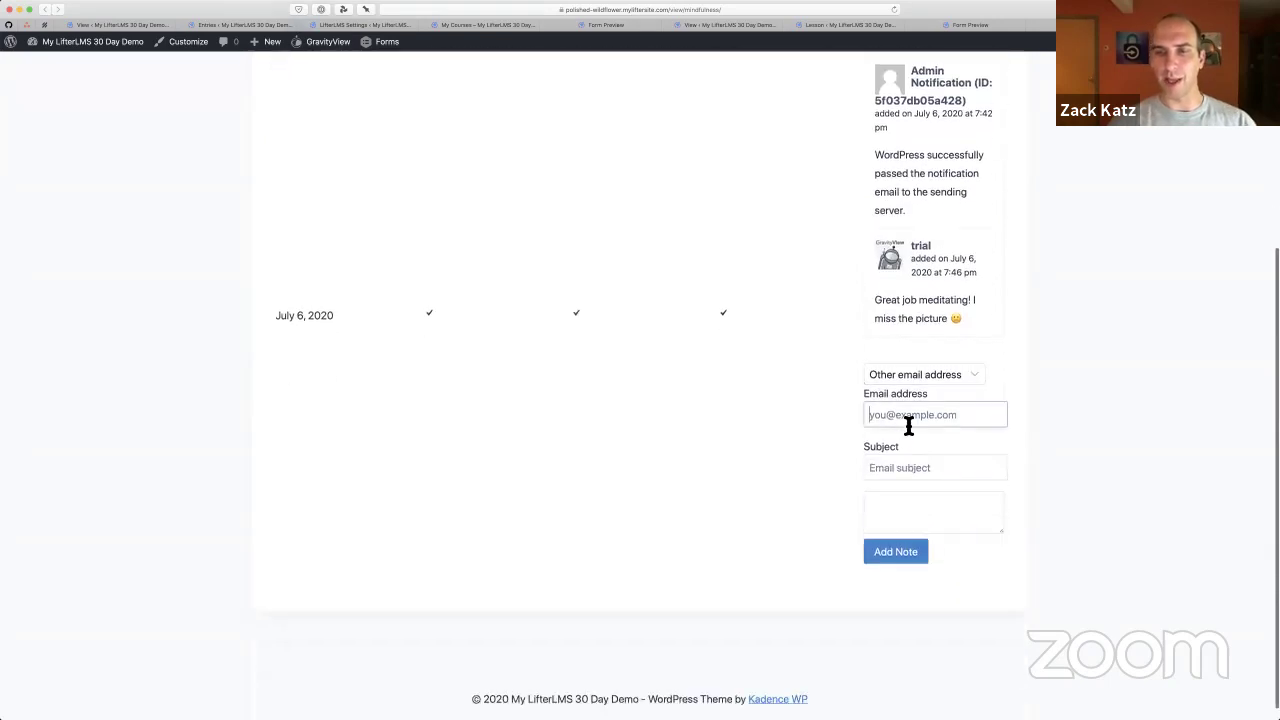
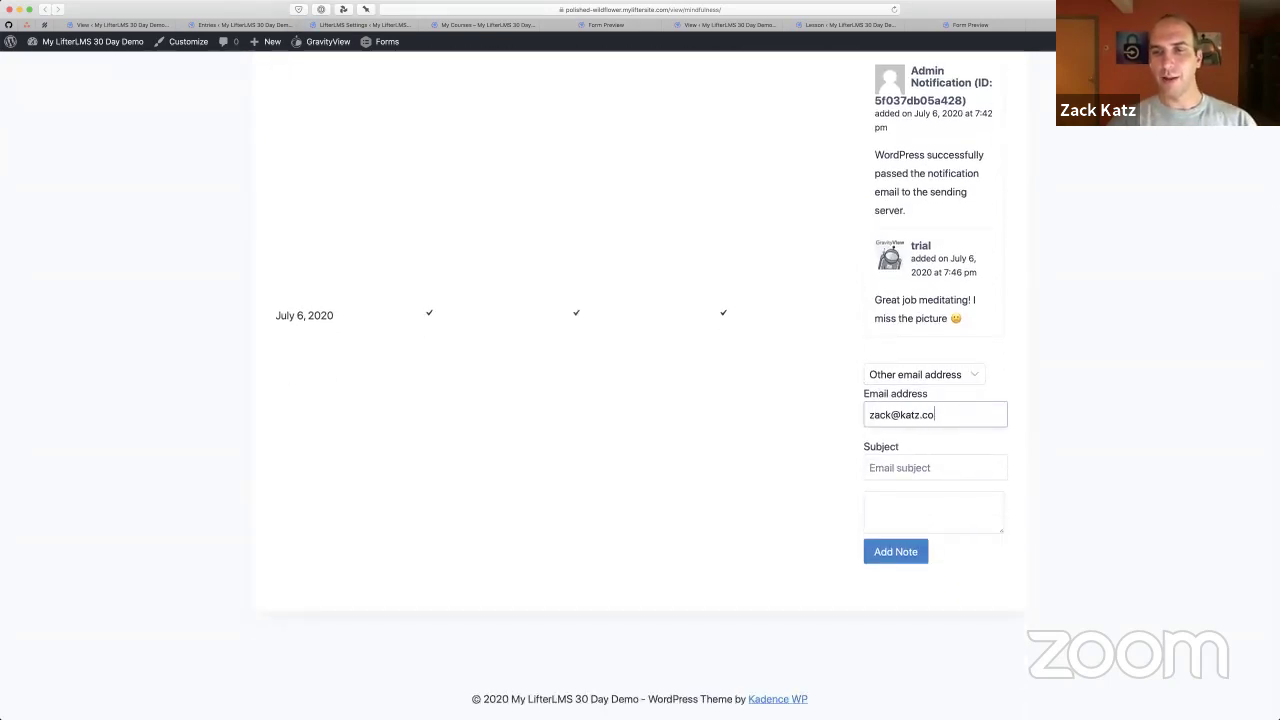
Use subject 'Me meditating', write the note 'I rock!', and post it
key(Tab)
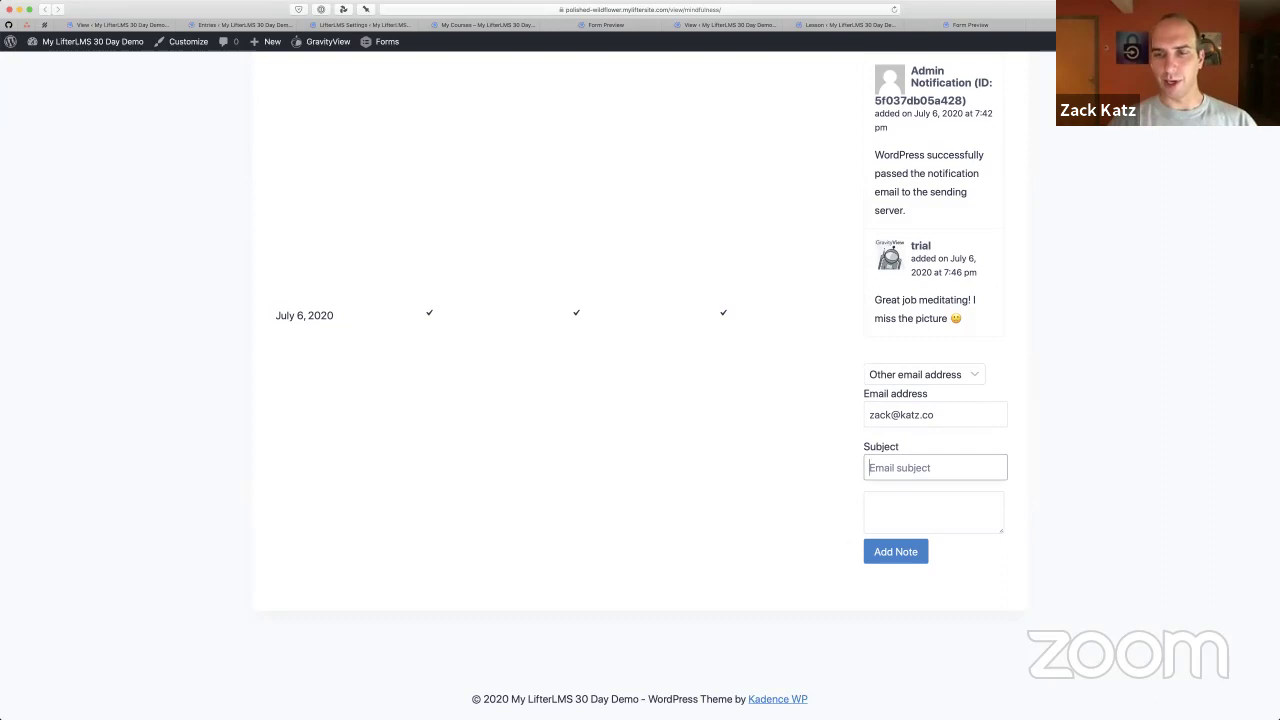
text(Me me)
key(BackSpace)
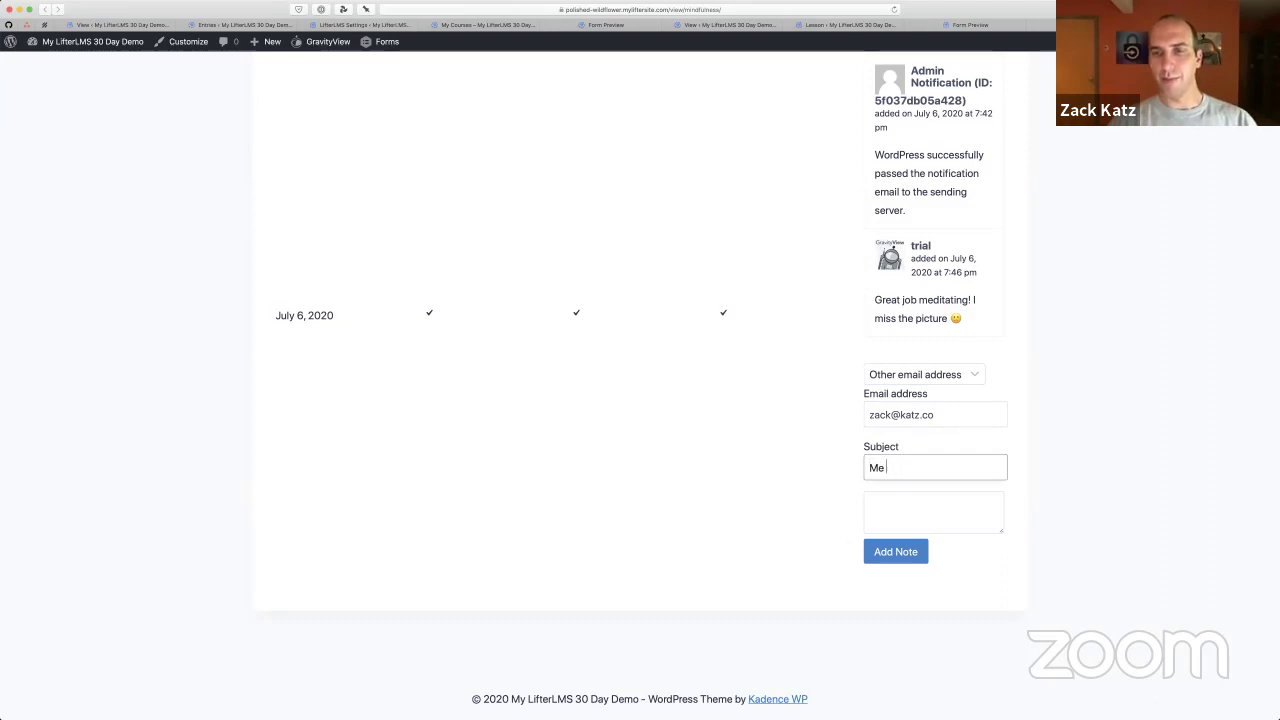
text(meditating)
key(Tab)
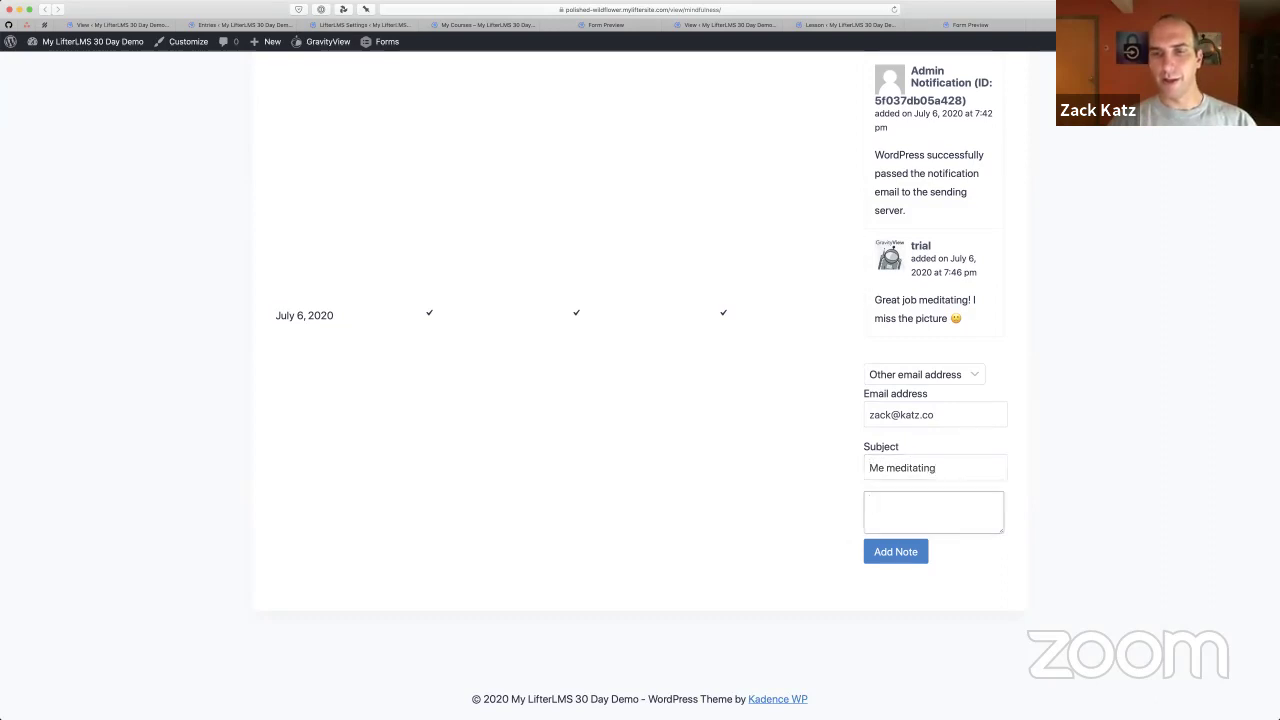
text(I rock!)
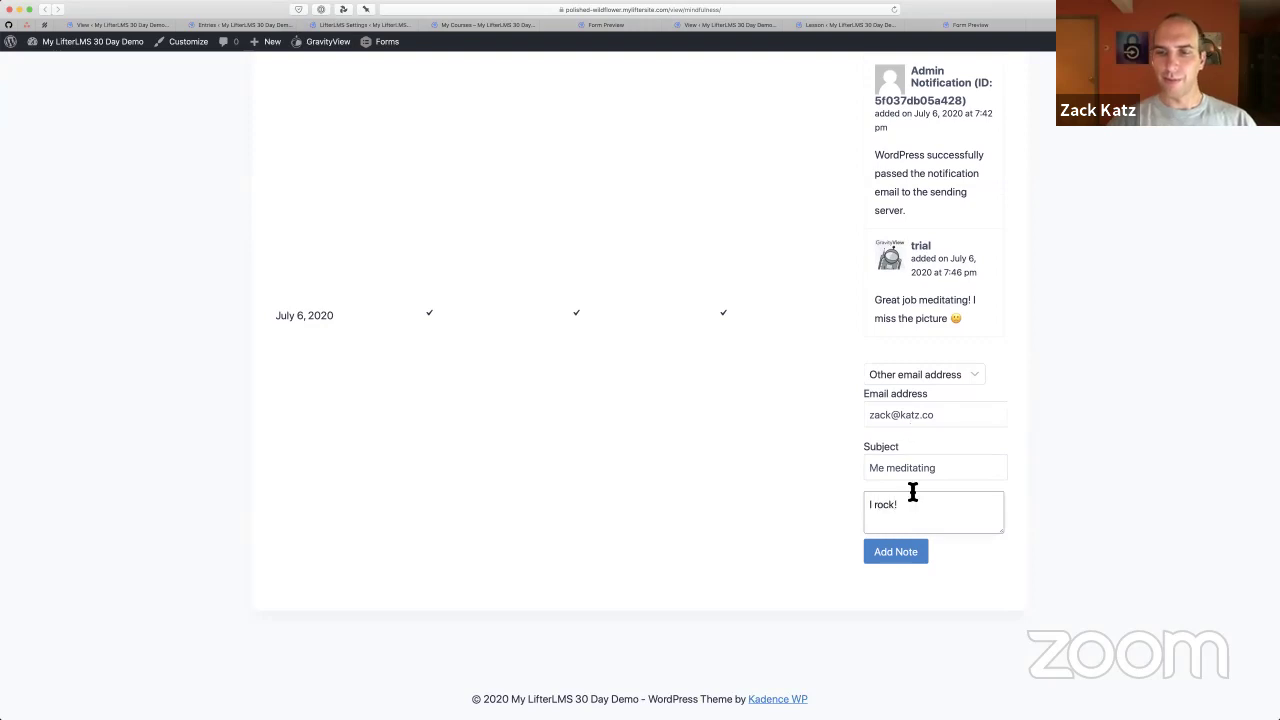
click(897, 555)
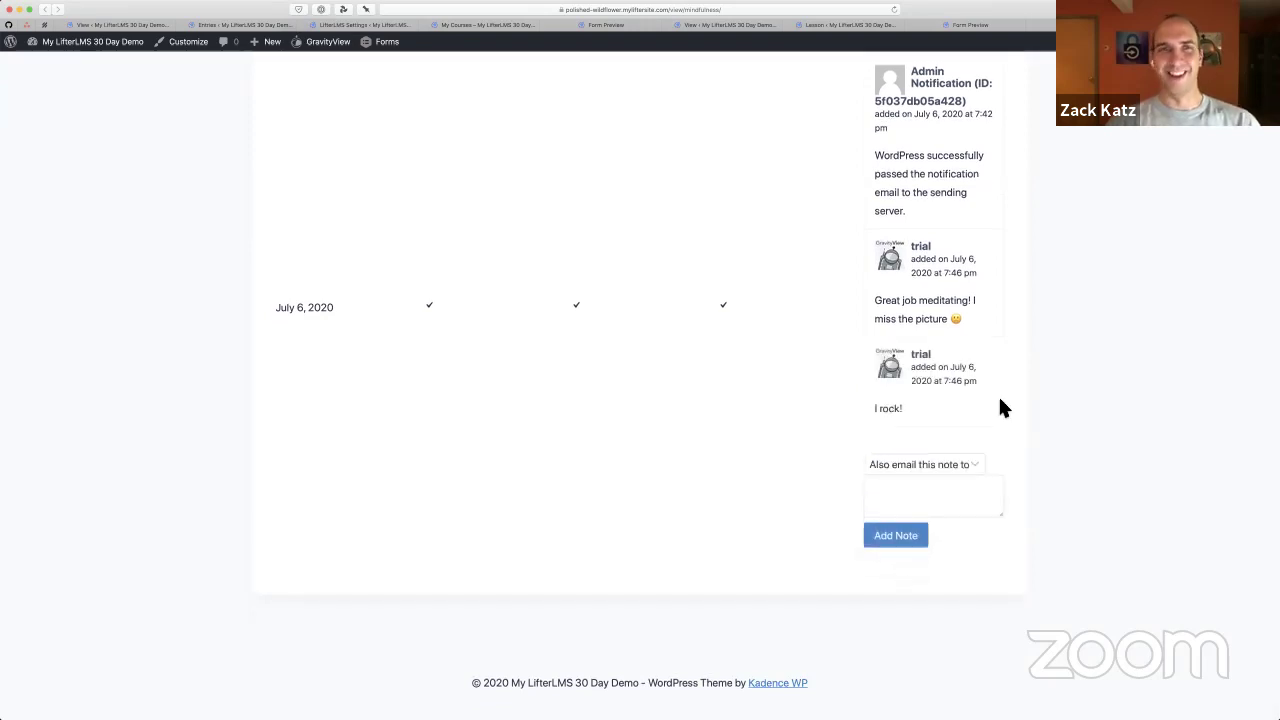